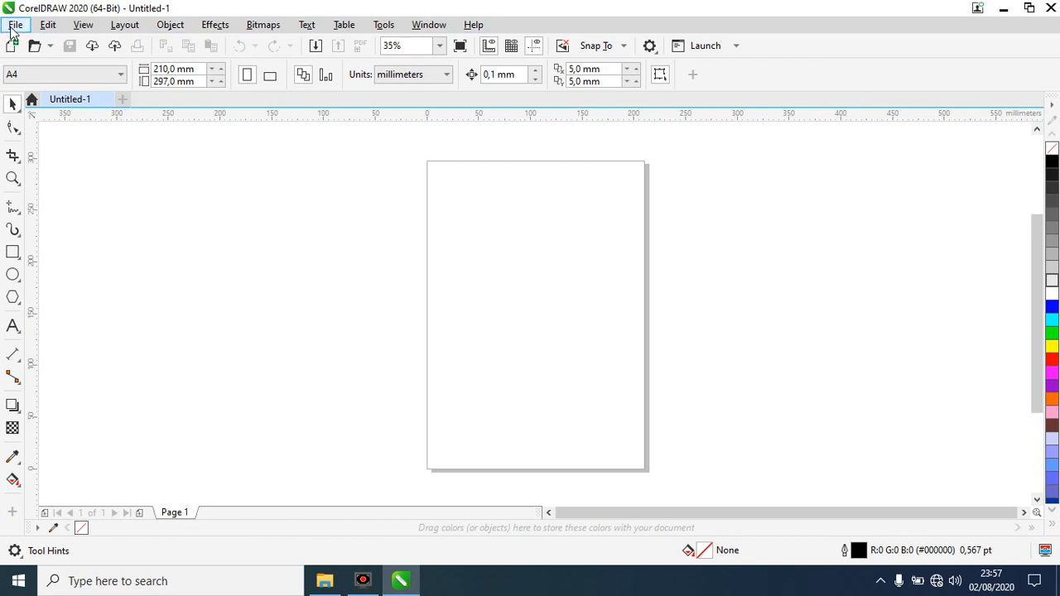
# Start a new document named contoh and keep the Custom preset.
pyautogui.click(14, 28)
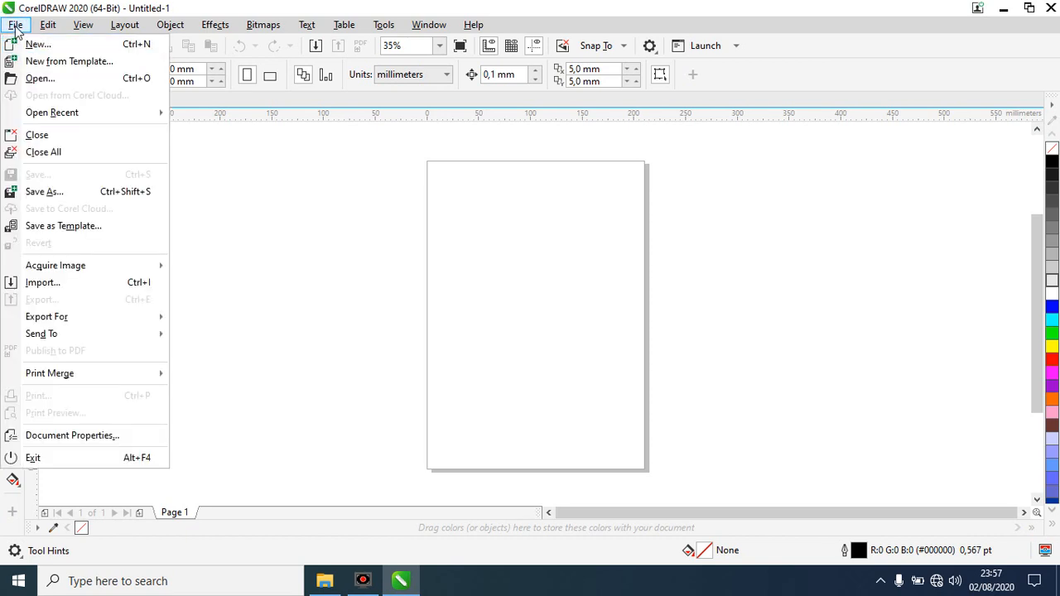
pyautogui.click(121, 46)
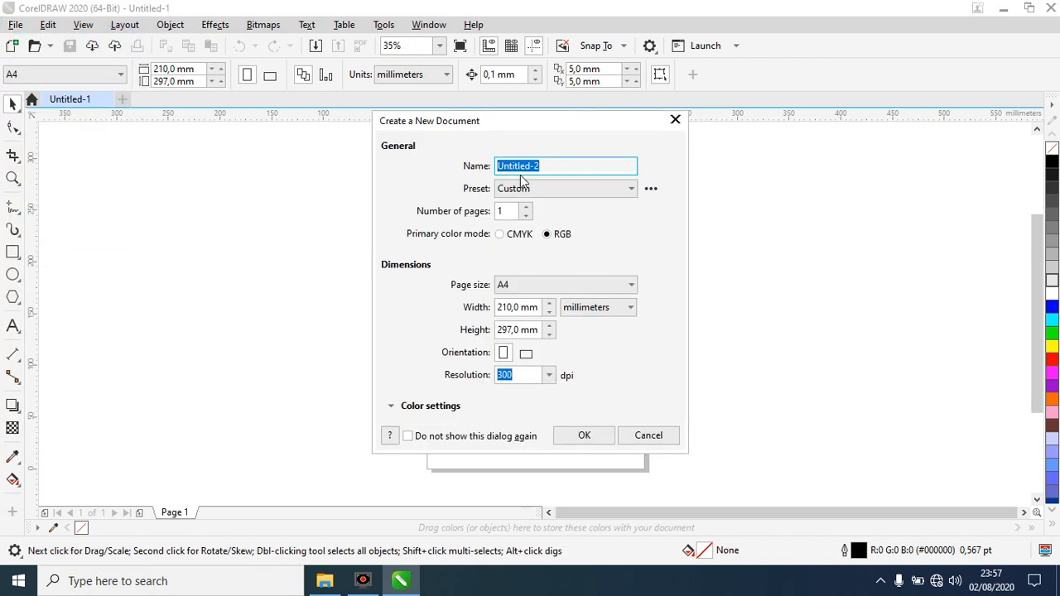
pyautogui.click(573, 166)
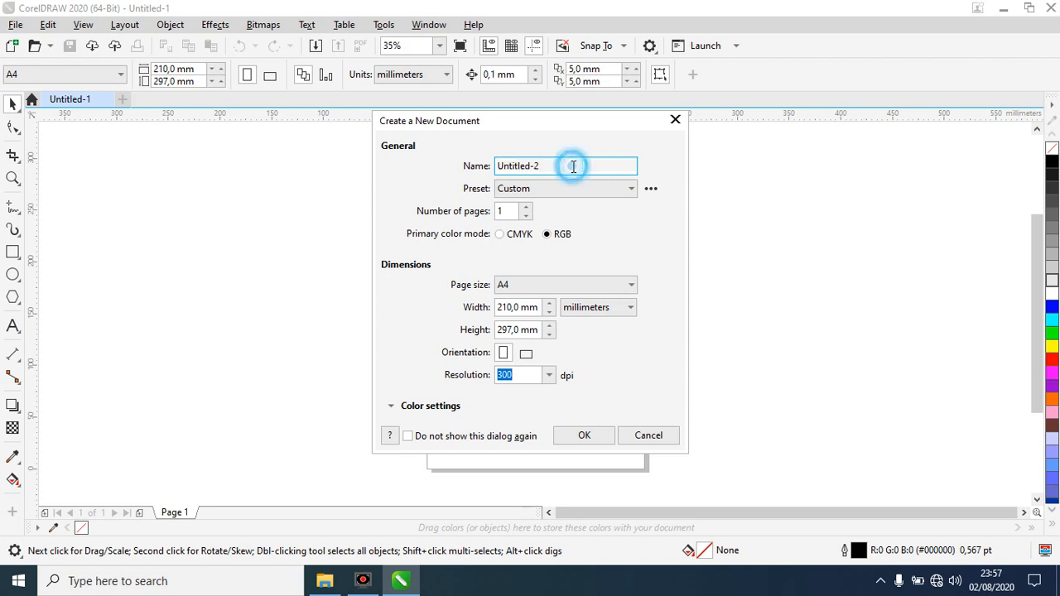
pyautogui.doubleClick(568, 166)
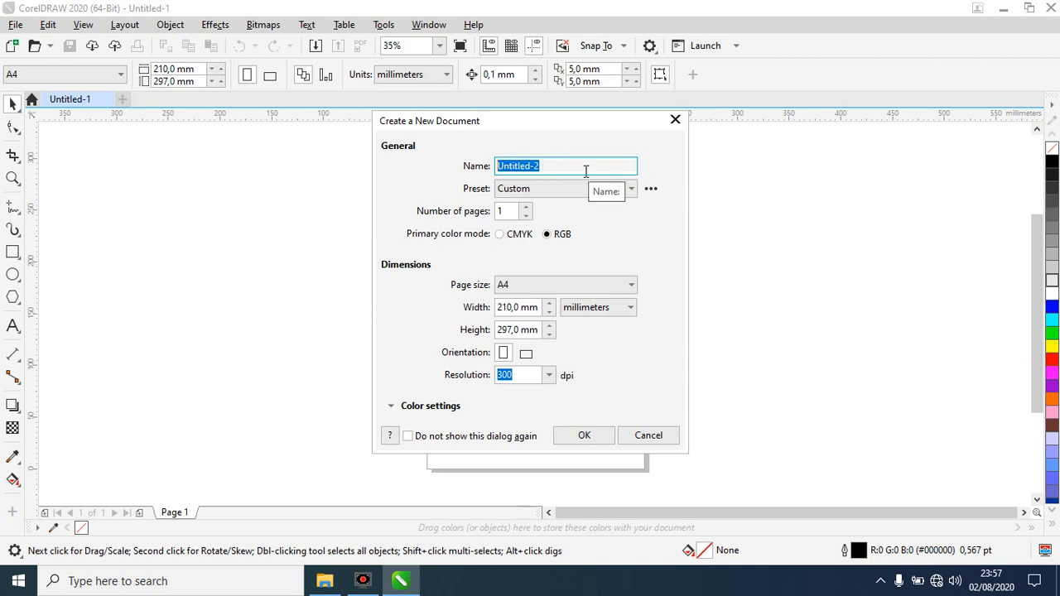
pyautogui.write('contoh')
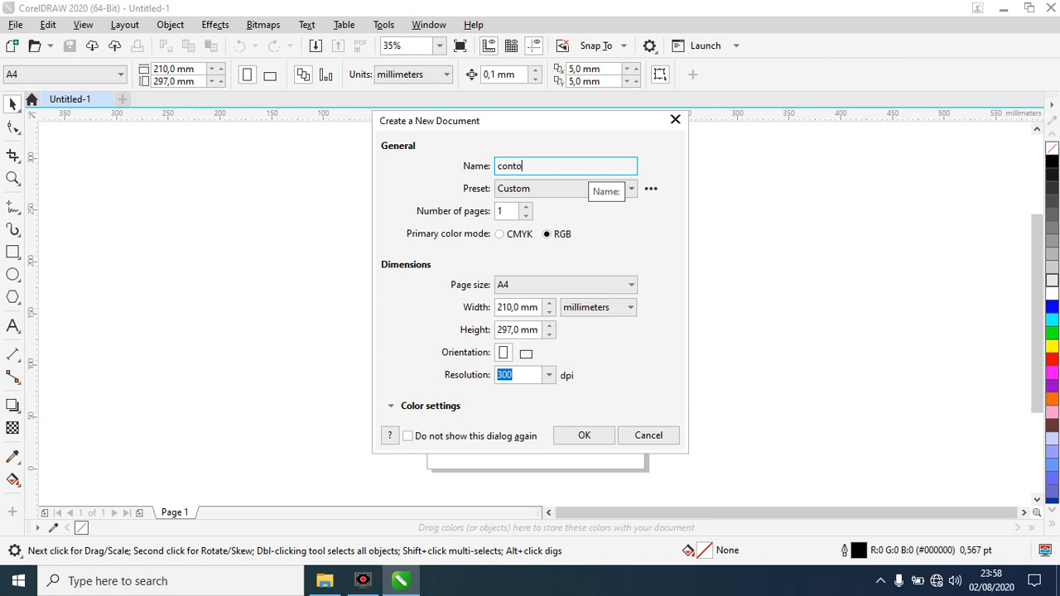
pyautogui.click(631, 190)
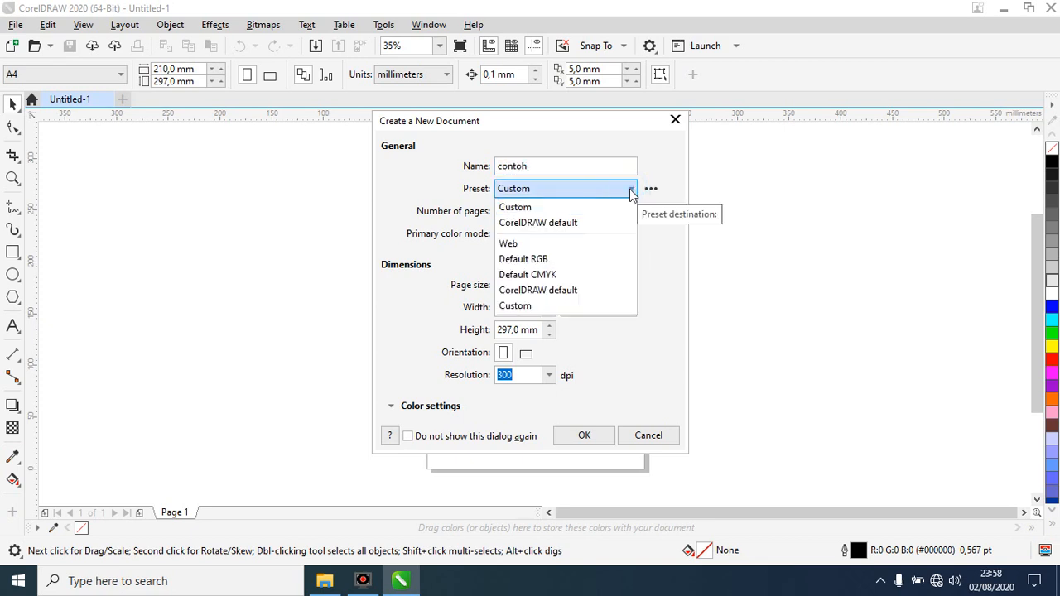
pyautogui.click(632, 191)
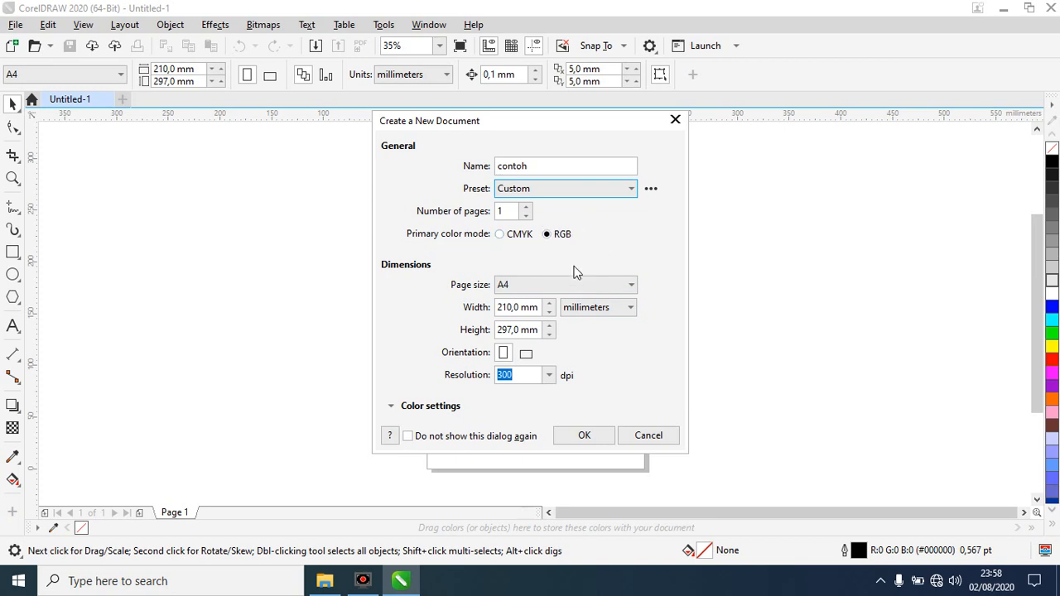
# Set the new document's page size to F4 INA.
pyautogui.click(625, 287)
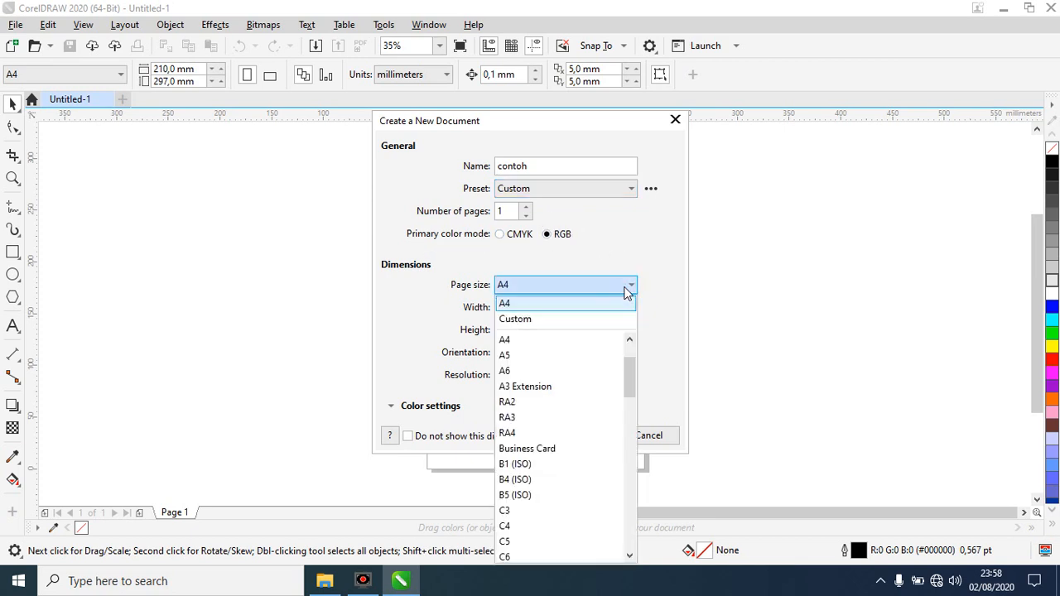
pyautogui.moveTo(629, 374); pyautogui.dragTo(632, 537)
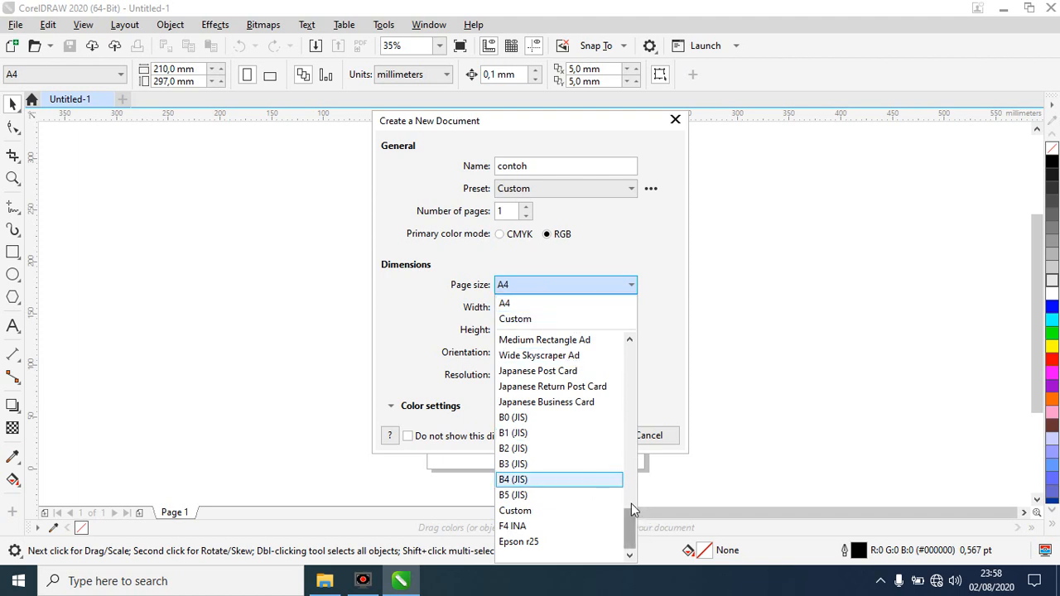
pyautogui.click(673, 282)
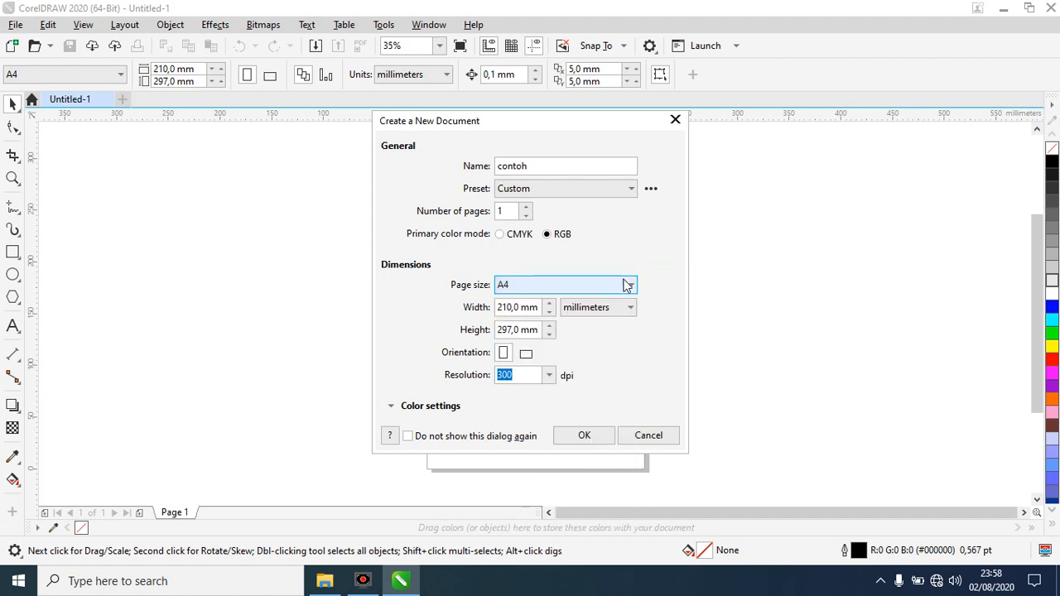
pyautogui.click(631, 285)
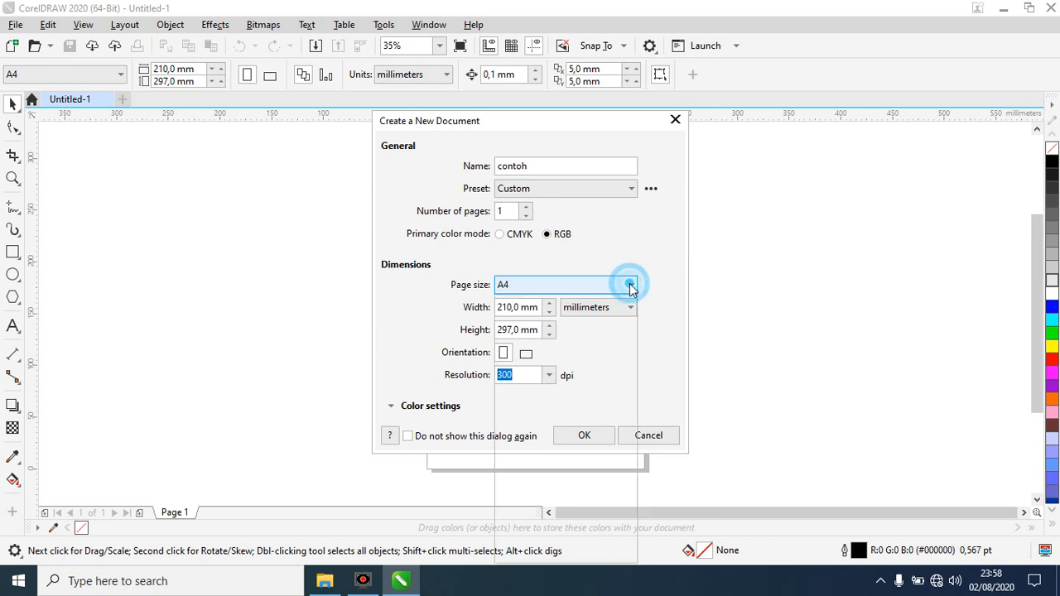
pyautogui.moveTo(629, 362); pyautogui.dragTo(615, 528)
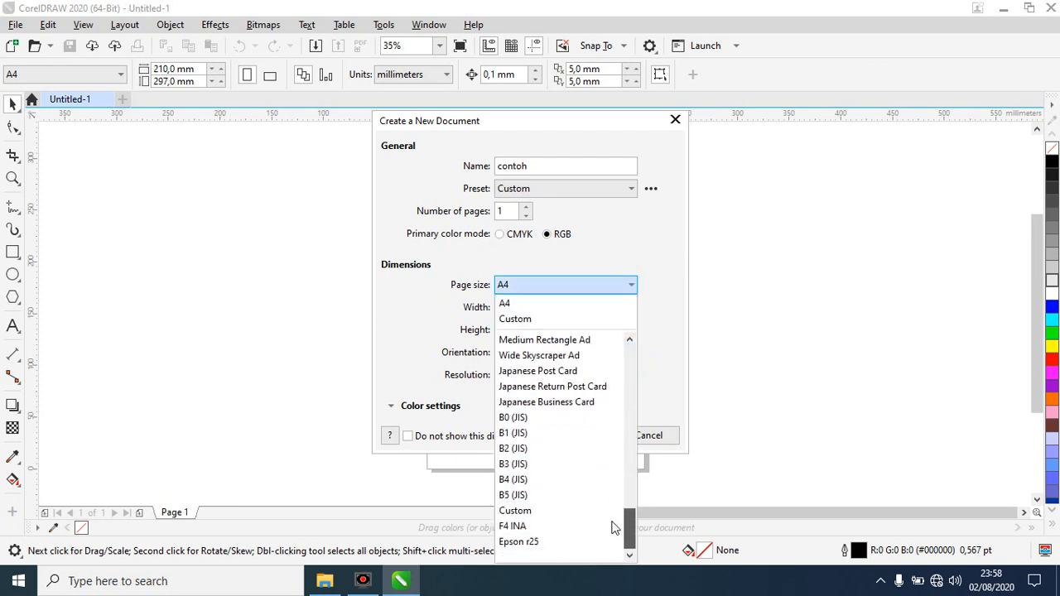
pyautogui.click(550, 528)
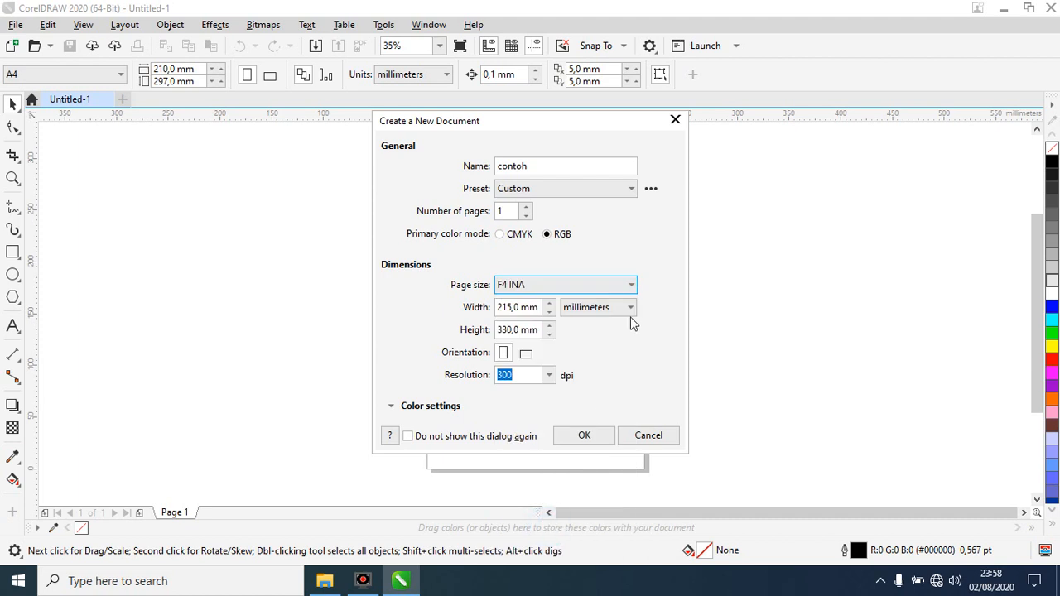
# Change the page dimension units to centimeters and create the document at 300 dpi in RGB.
pyautogui.click(628, 310)
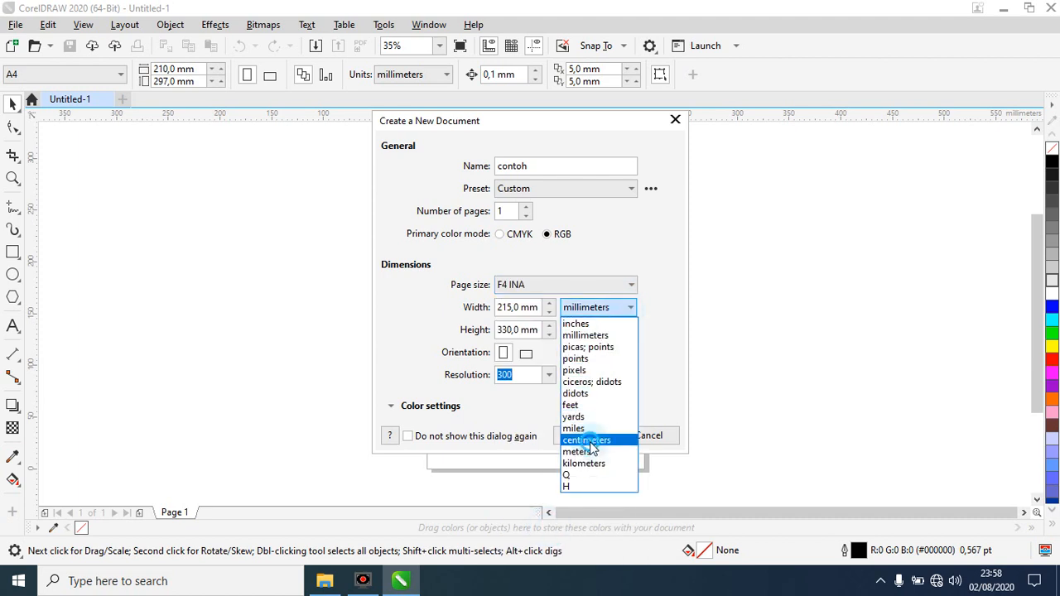
pyautogui.click(593, 440)
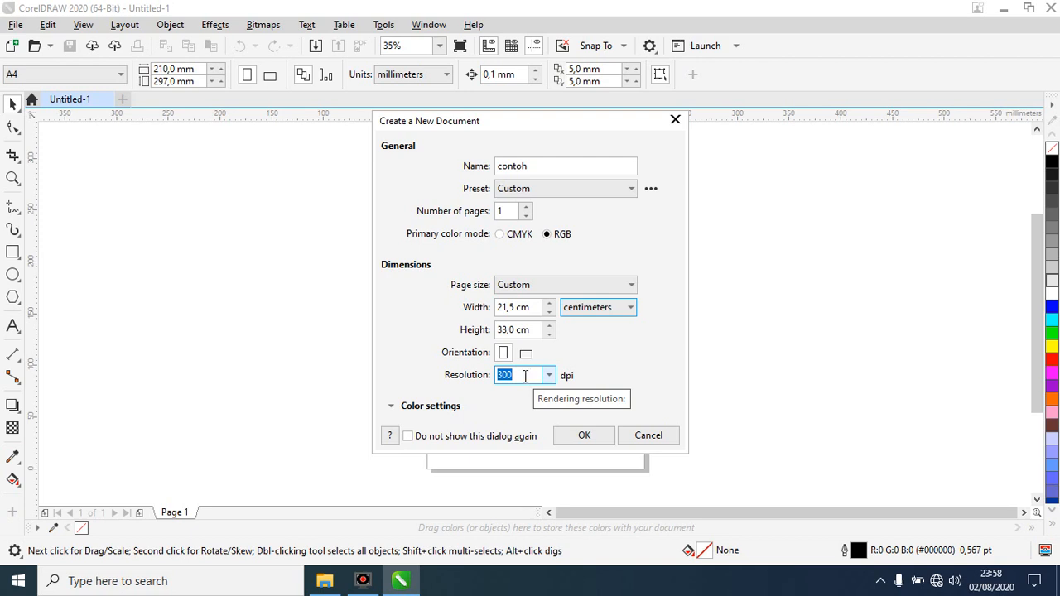
pyautogui.click(392, 406)
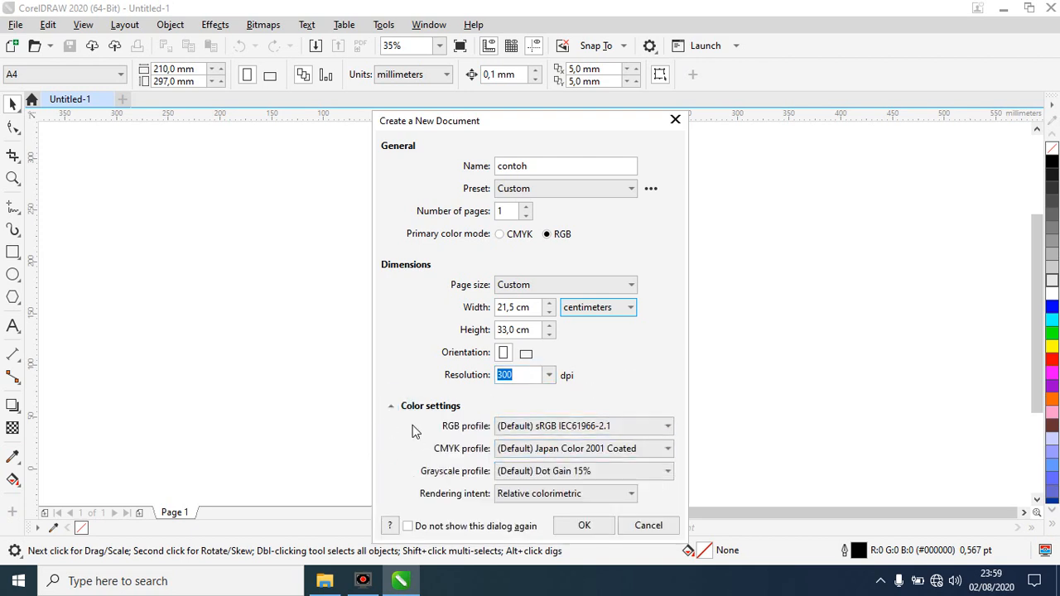
pyautogui.click(392, 406)
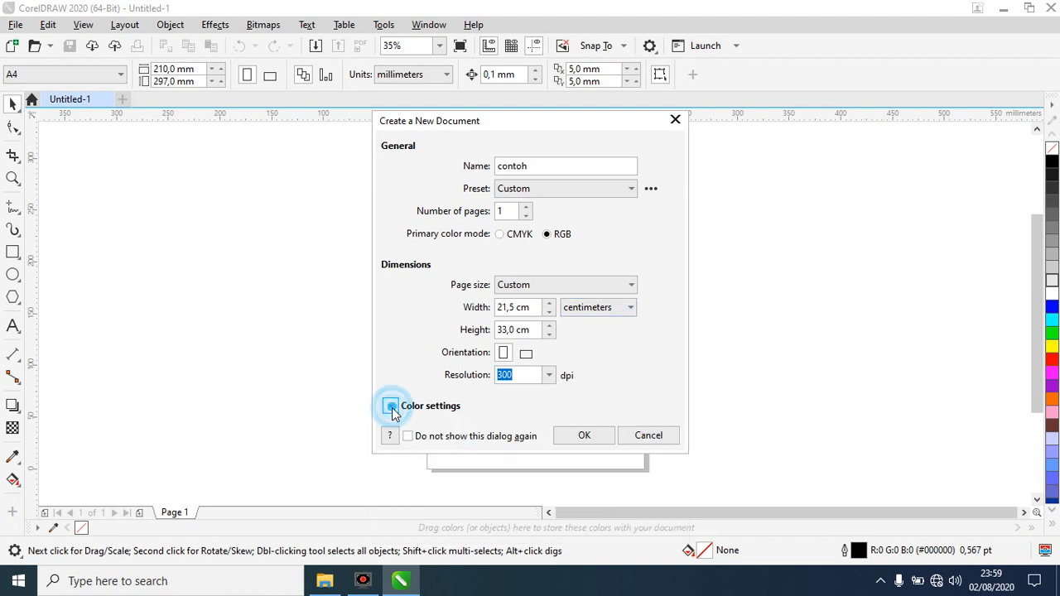
pyautogui.click(584, 436)
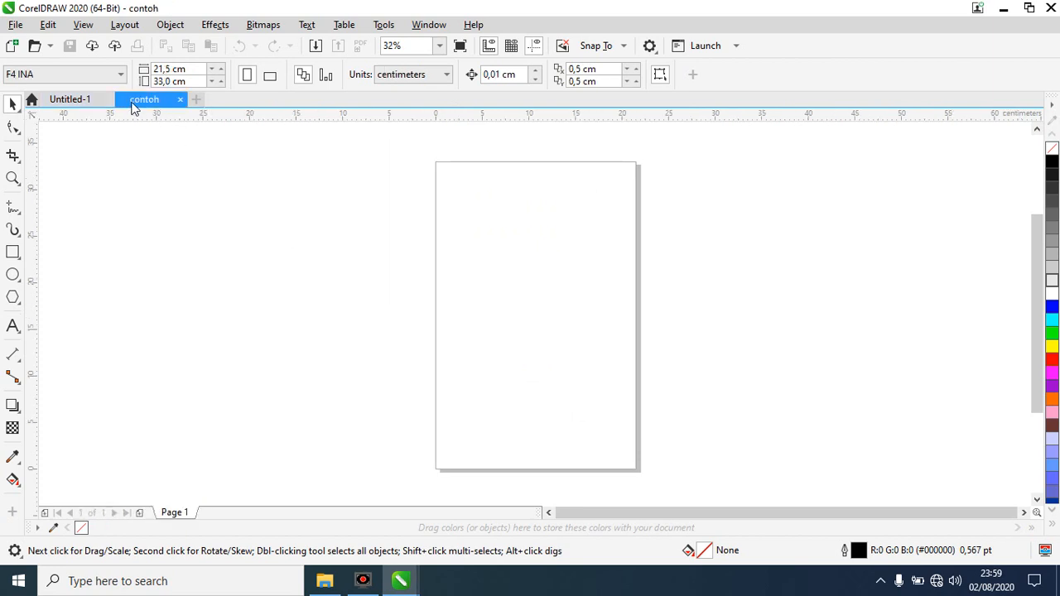
# Close the contoh document.
pyautogui.click(179, 100)
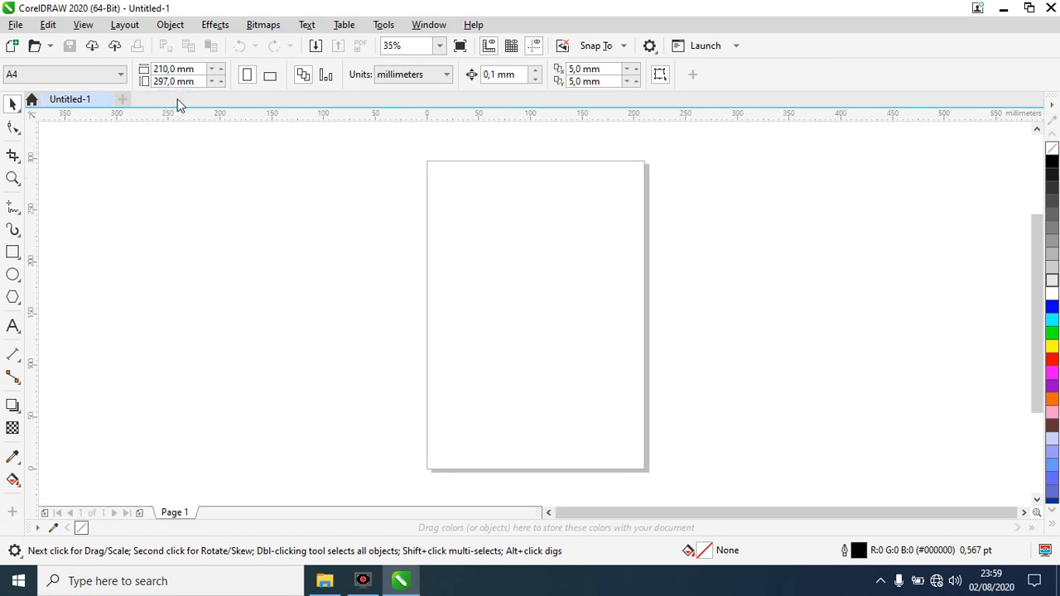
pyautogui.click(16, 24)
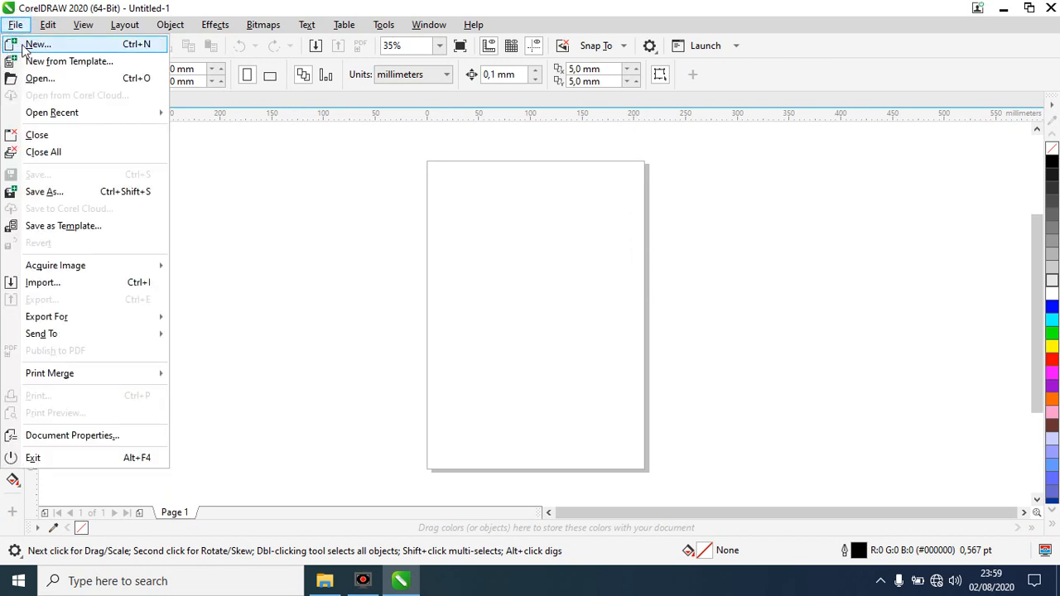
pyautogui.click(33, 45)
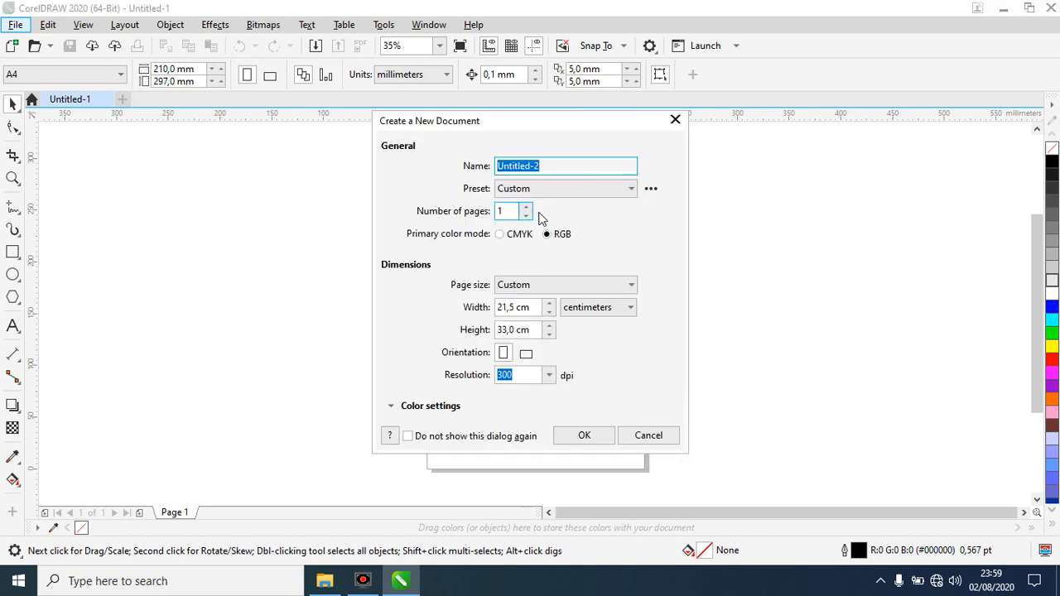
pyautogui.click(675, 120)
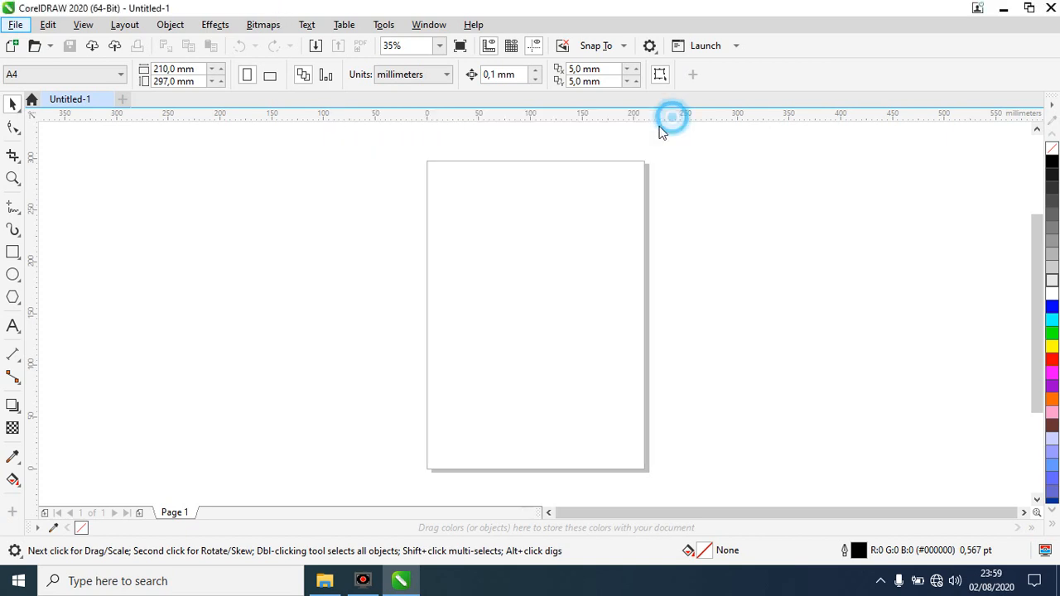
pyautogui.click(13, 47)
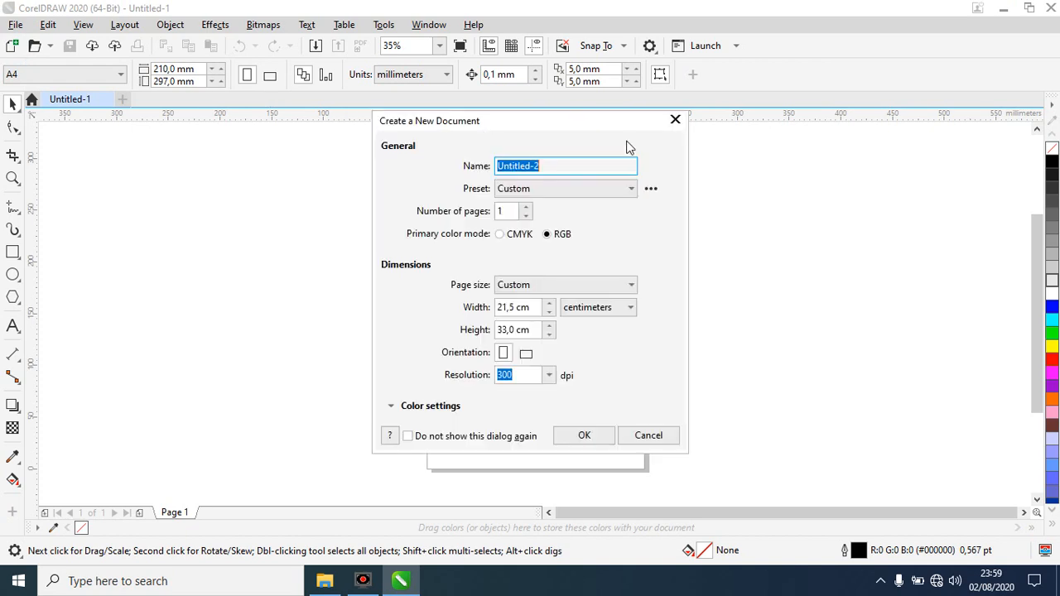
pyautogui.click(675, 119)
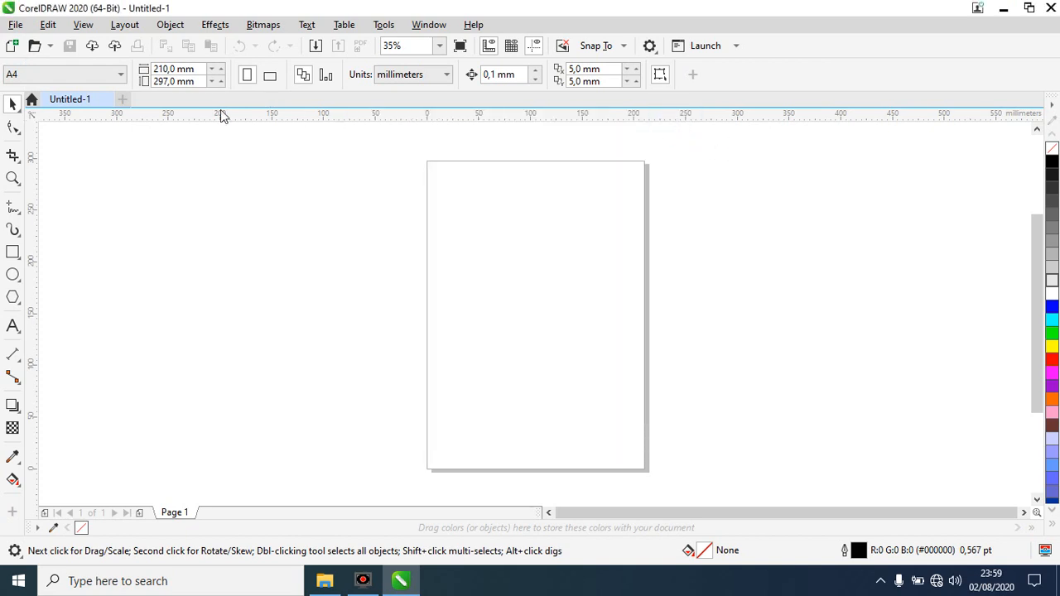
pyautogui.click(122, 100)
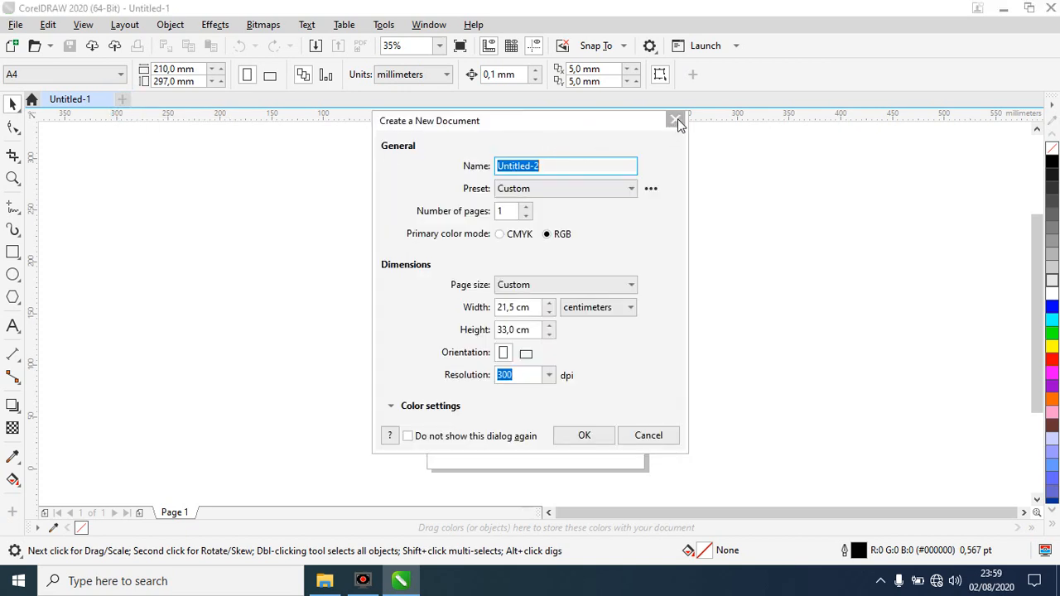
pyautogui.click(677, 121)
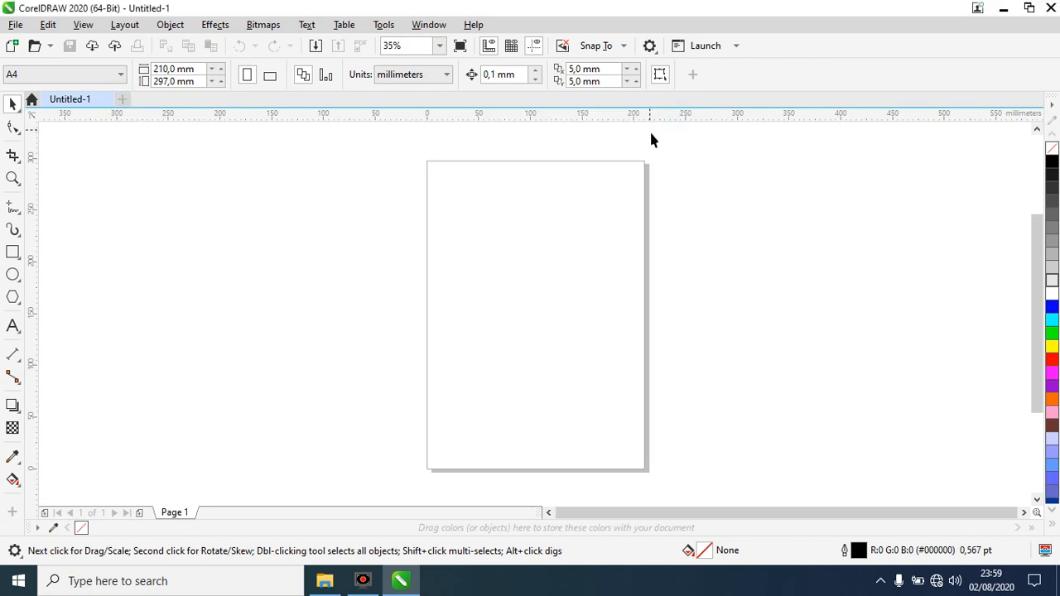
# Browse the available templates for a new document and examine the preview and page details of each design.
pyautogui.click(15, 25)
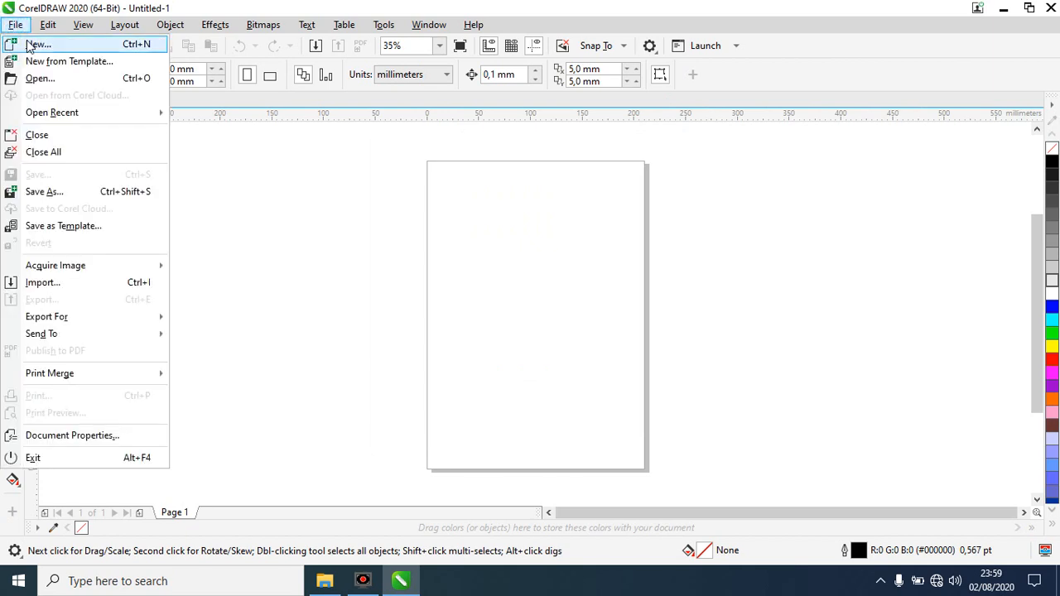
pyautogui.click(84, 66)
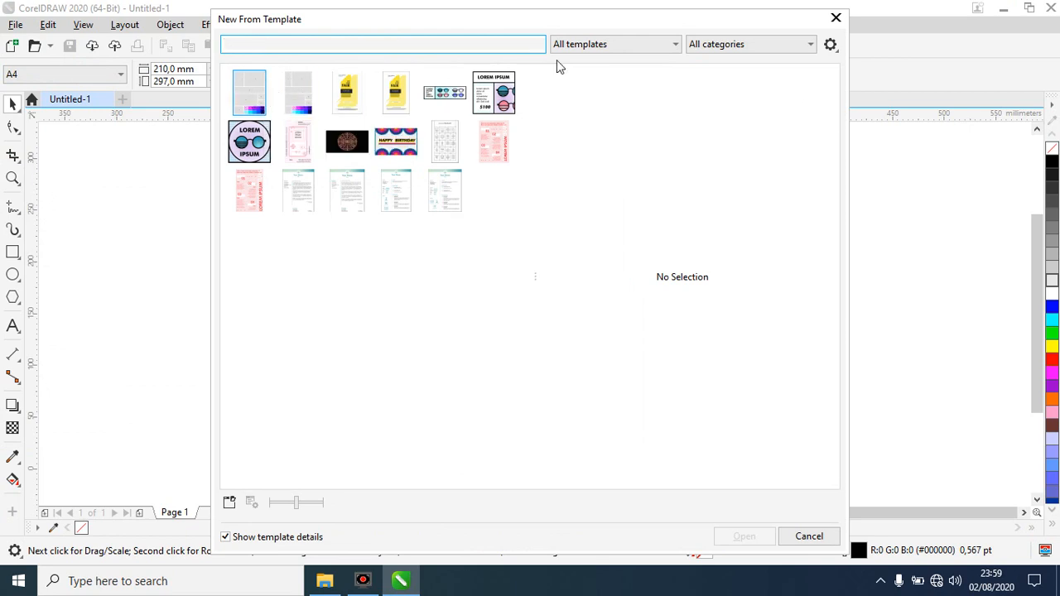
pyautogui.click(664, 45)
pyautogui.click(662, 47)
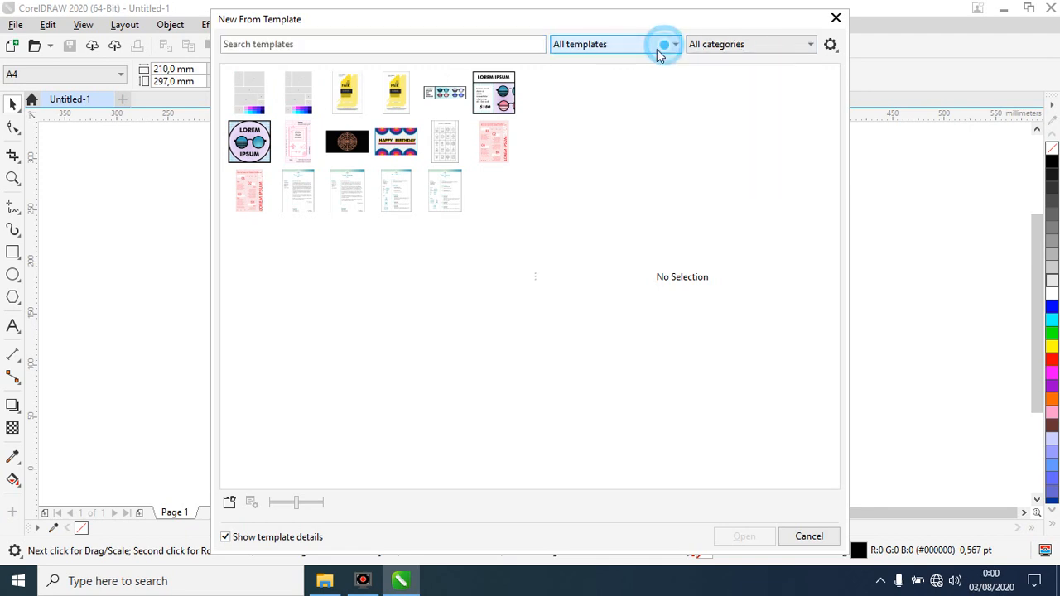
pyautogui.click(348, 145)
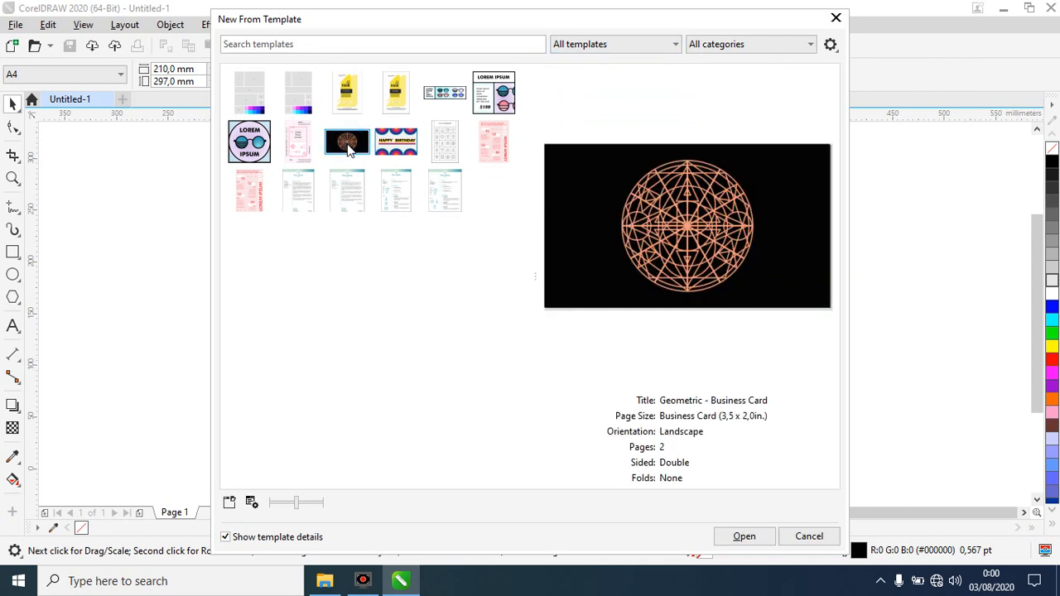
pyautogui.click(396, 145)
pyautogui.click(450, 147)
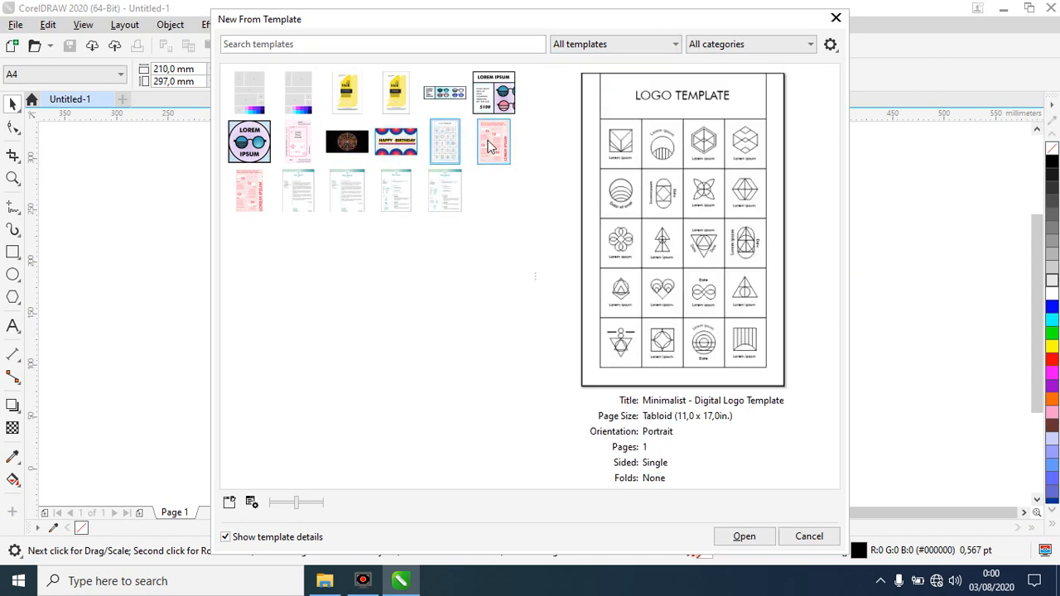
pyautogui.click(494, 146)
pyautogui.click(446, 157)
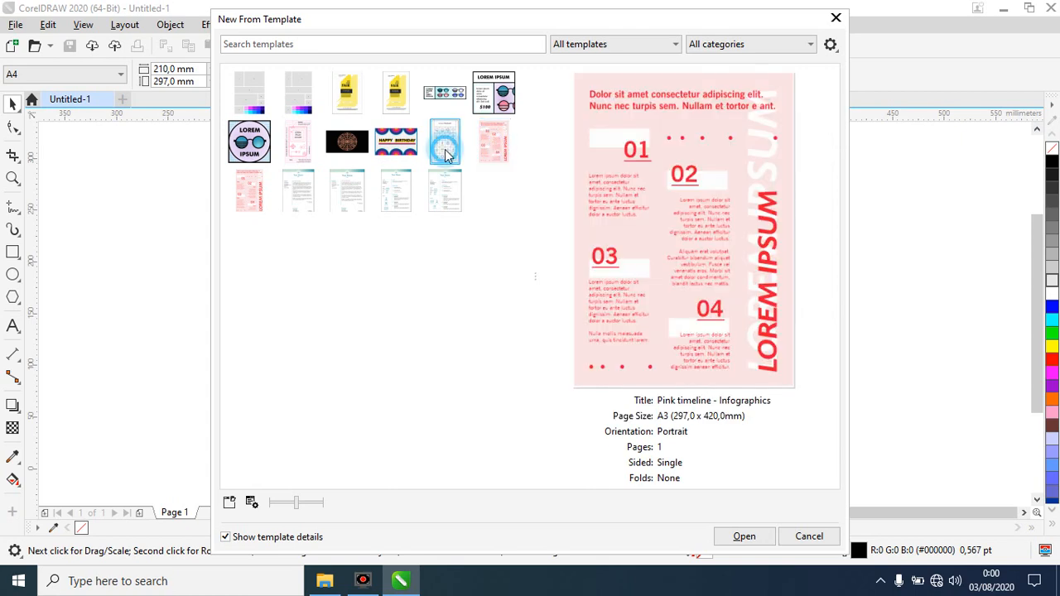
pyautogui.click(447, 199)
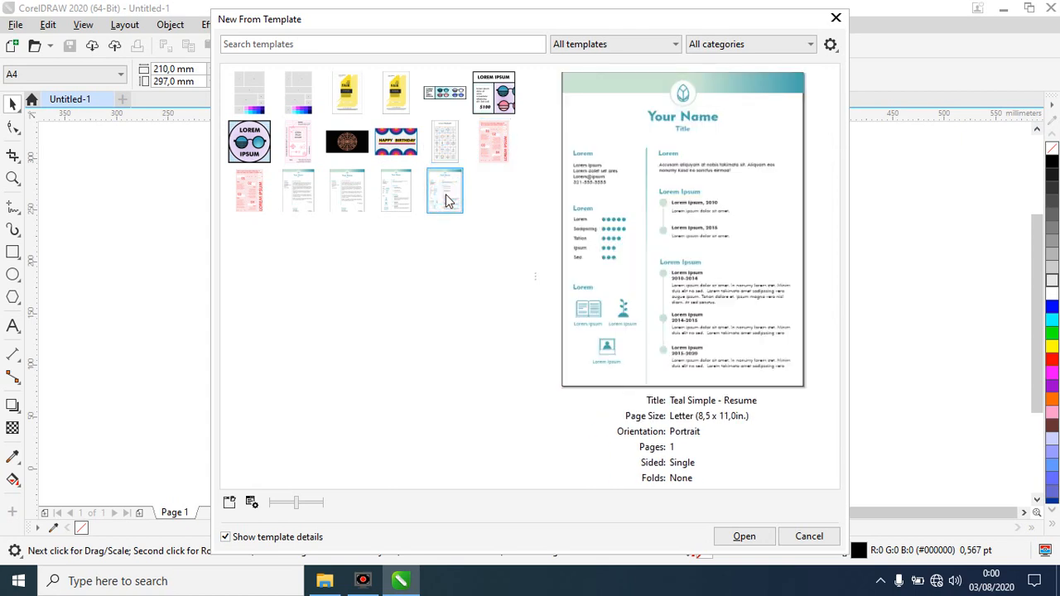
pyautogui.click(401, 200)
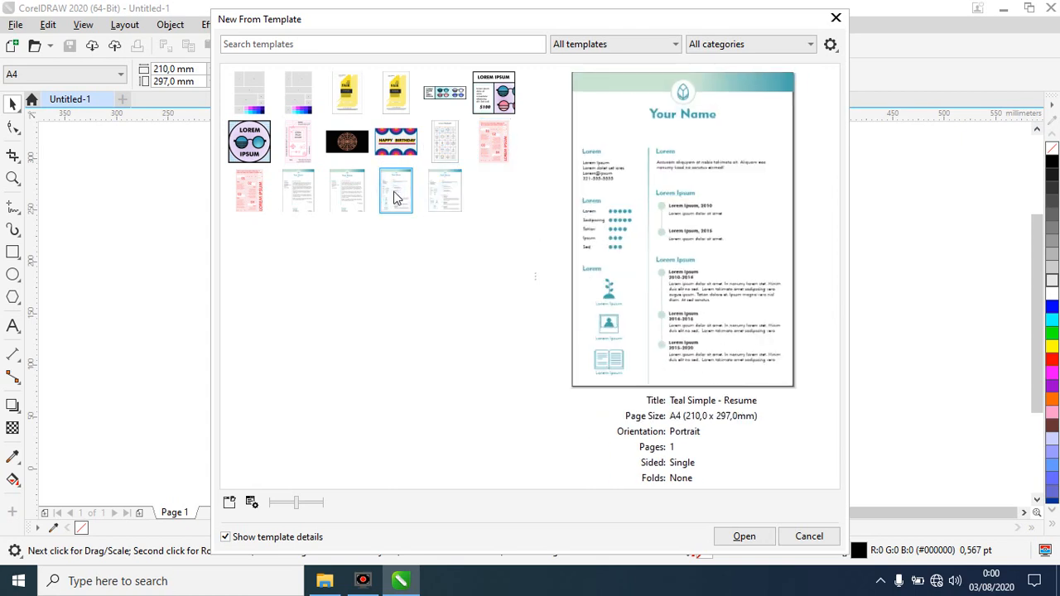
pyautogui.click(353, 194)
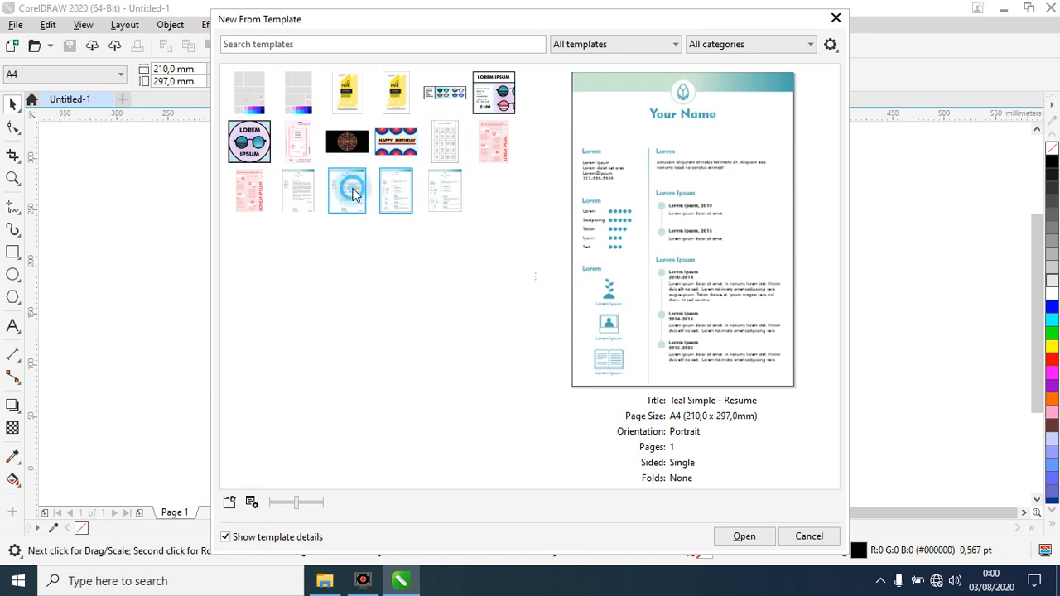
pyautogui.click(303, 194)
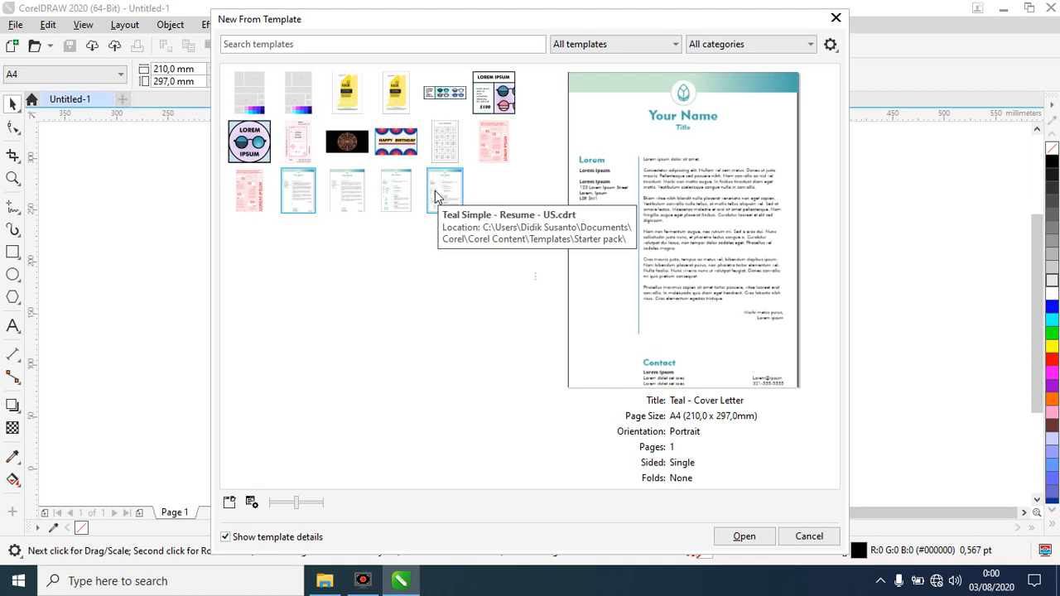
pyautogui.click(438, 197)
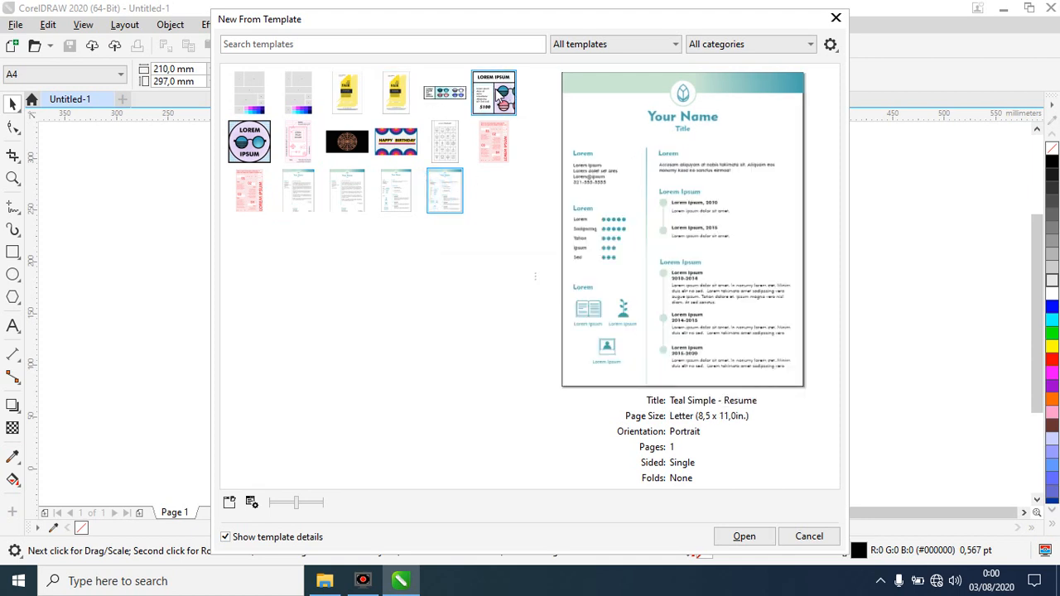
pyautogui.click(500, 97)
pyautogui.click(444, 96)
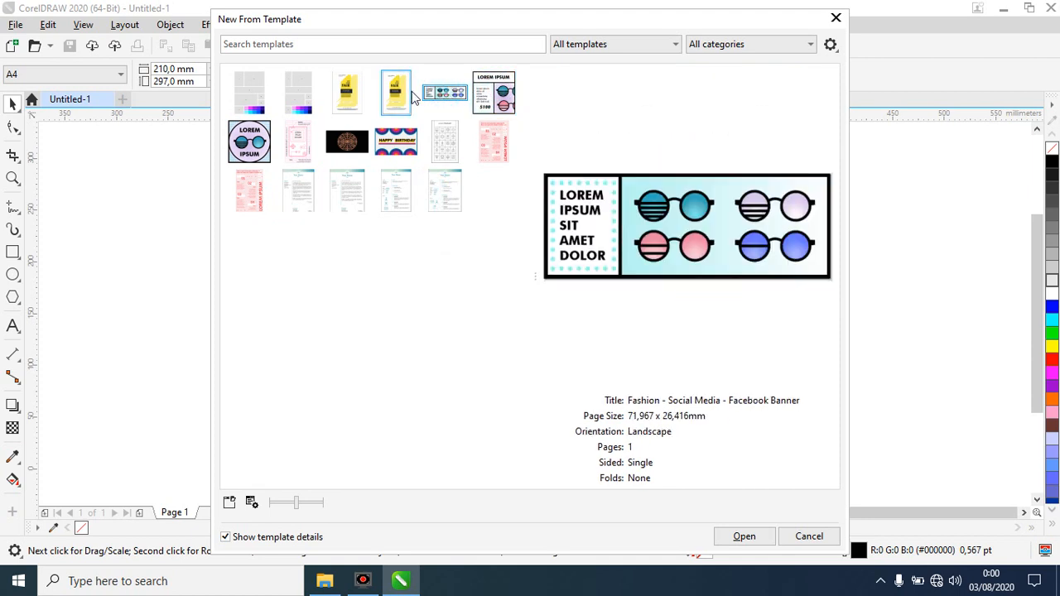
pyautogui.click(397, 94)
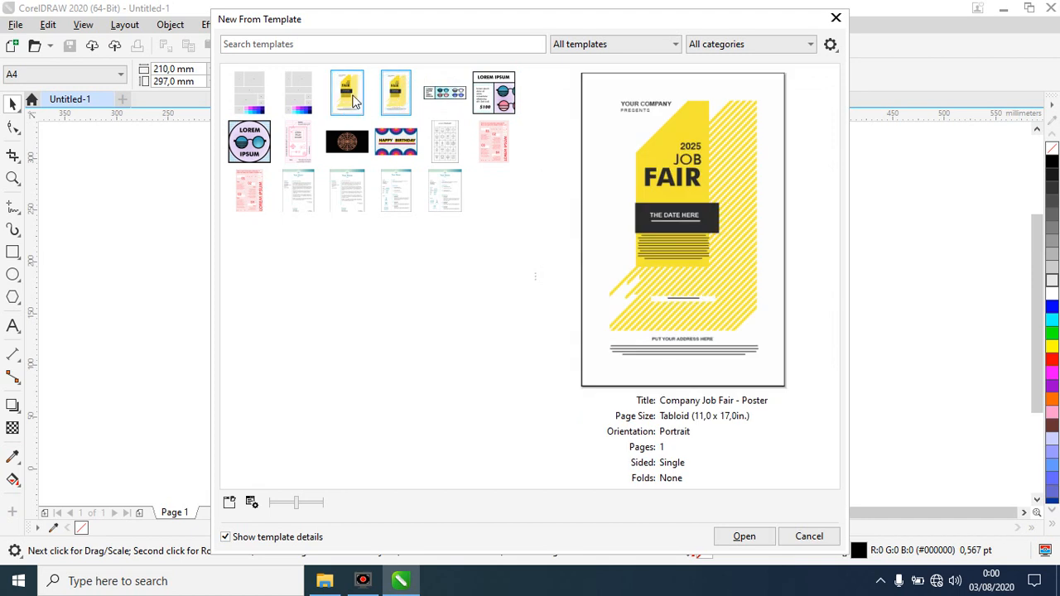
pyautogui.click(351, 98)
pyautogui.click(300, 101)
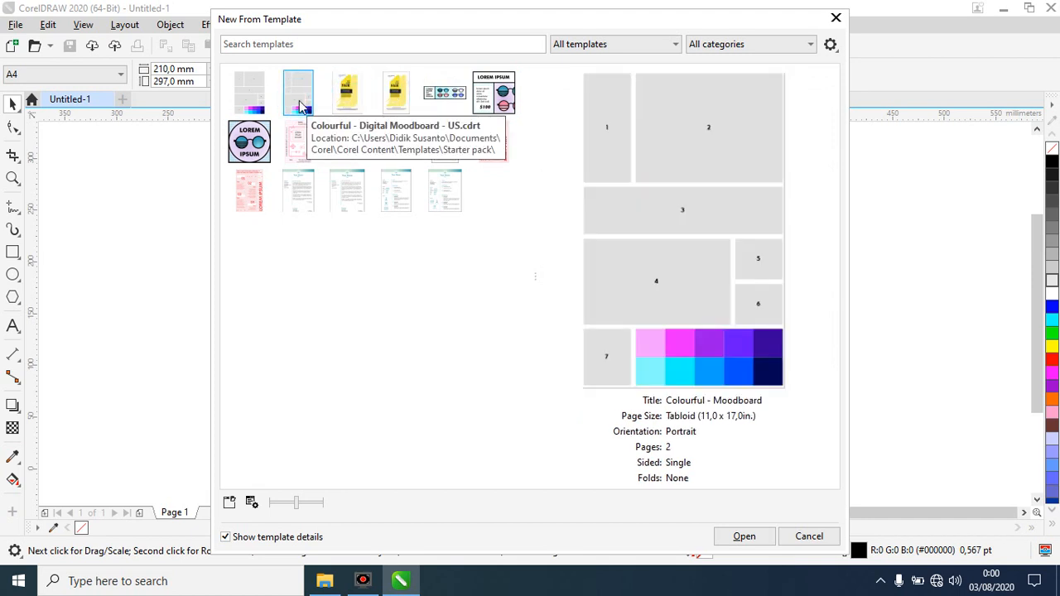
pyautogui.click(250, 92)
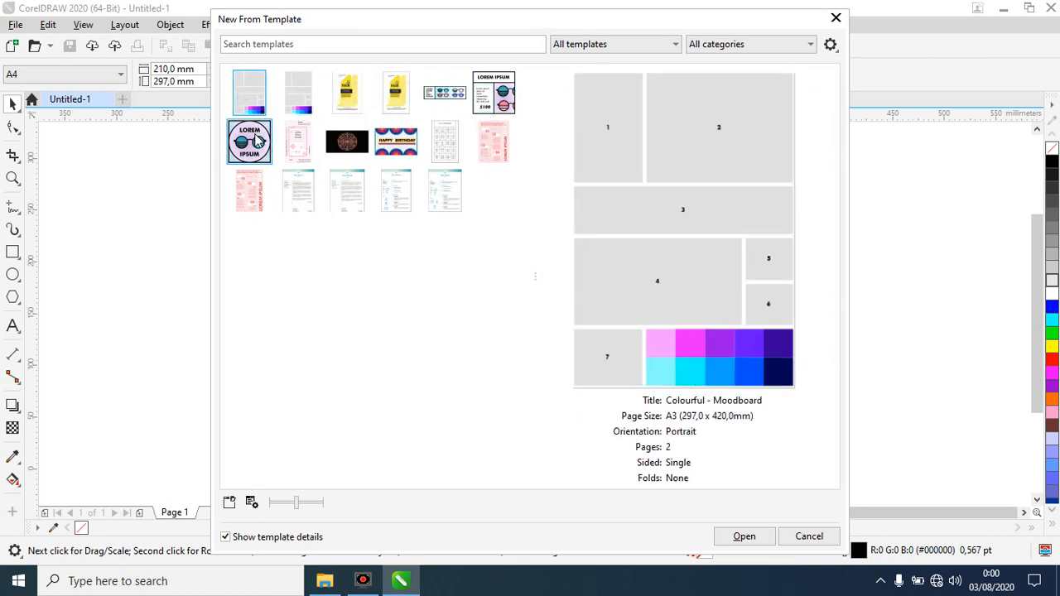
# Create a new document from the Tabloid-size Pink timeline - Infographics template.
pyautogui.click(242, 204)
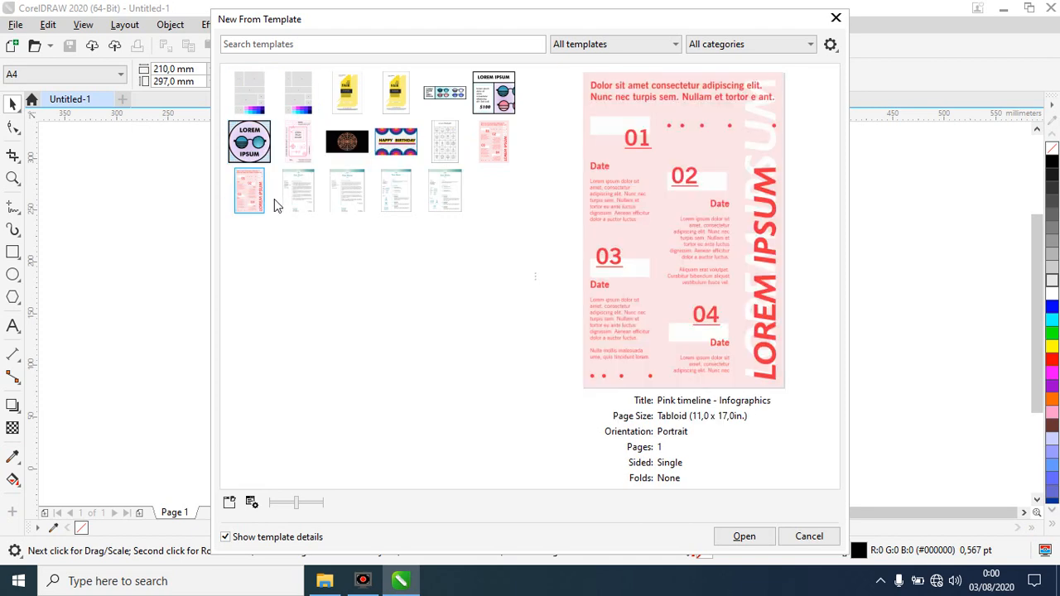
pyautogui.click(744, 537)
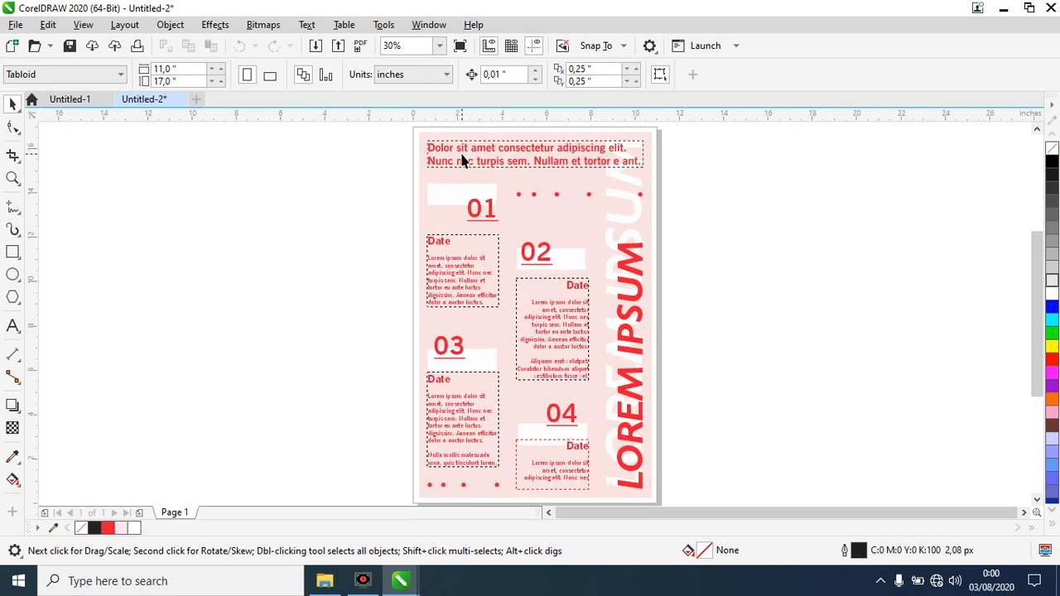
# Check that the infographic's heading text can be selected, and close the template document without saving.
pyautogui.click(464, 150)
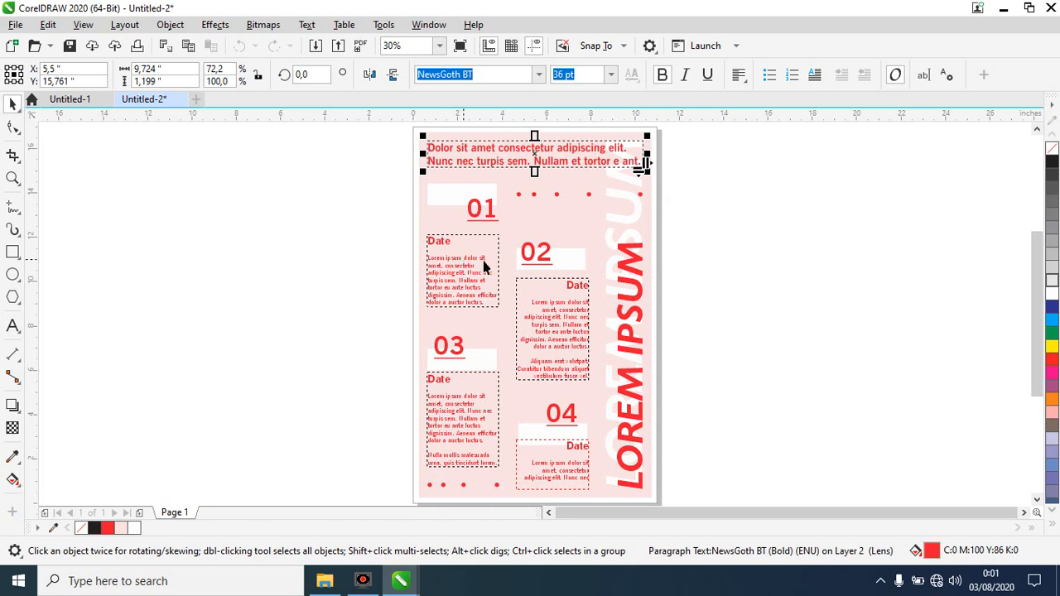
pyautogui.click(806, 257)
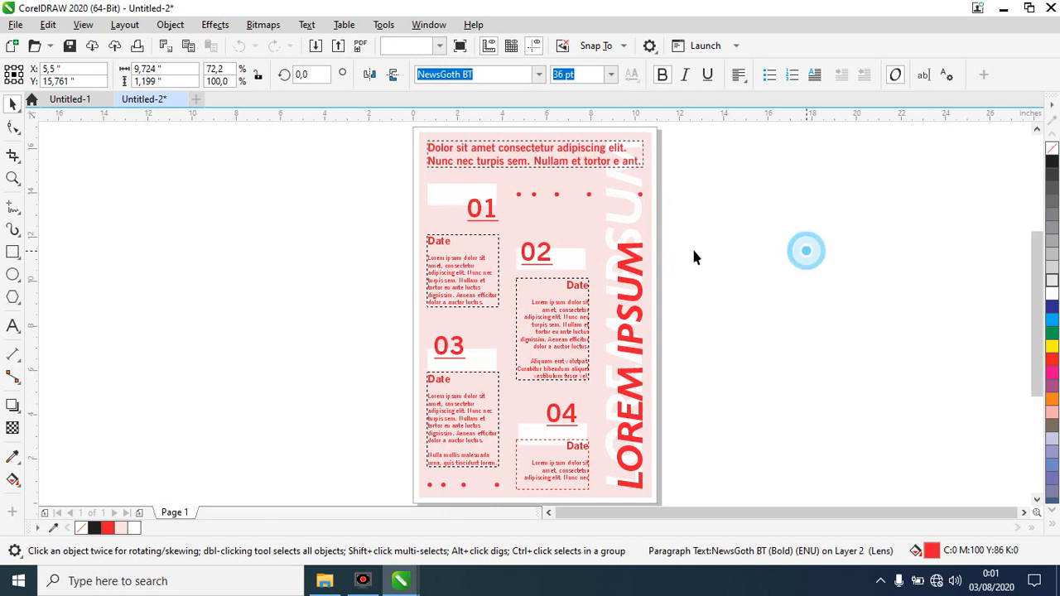
pyautogui.click(180, 100)
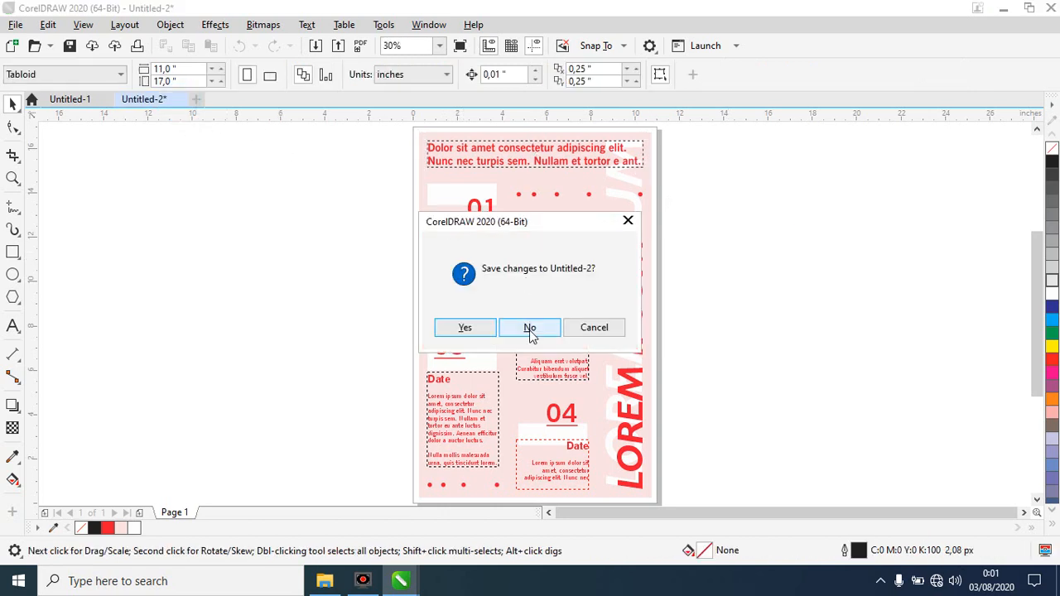
pyautogui.click(531, 327)
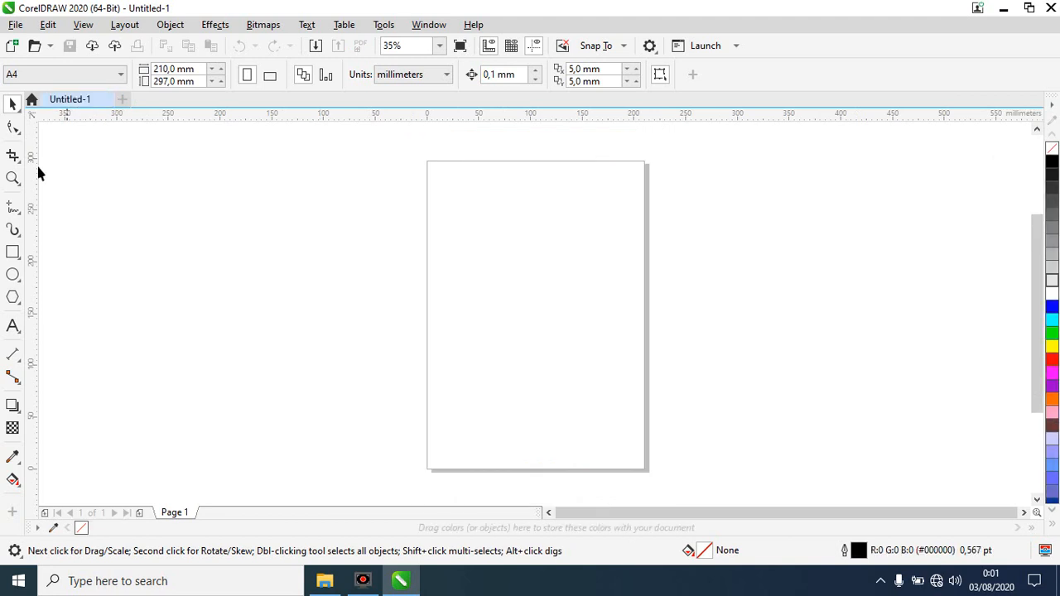
# Draw three separate rectangles down the blank A4 page, about 46 × 66 mm, 61 × 83 mm and 67 × 54 mm.
pyautogui.click(13, 252)
pyautogui.moveTo(455, 200); pyautogui.dragTo(579, 381)
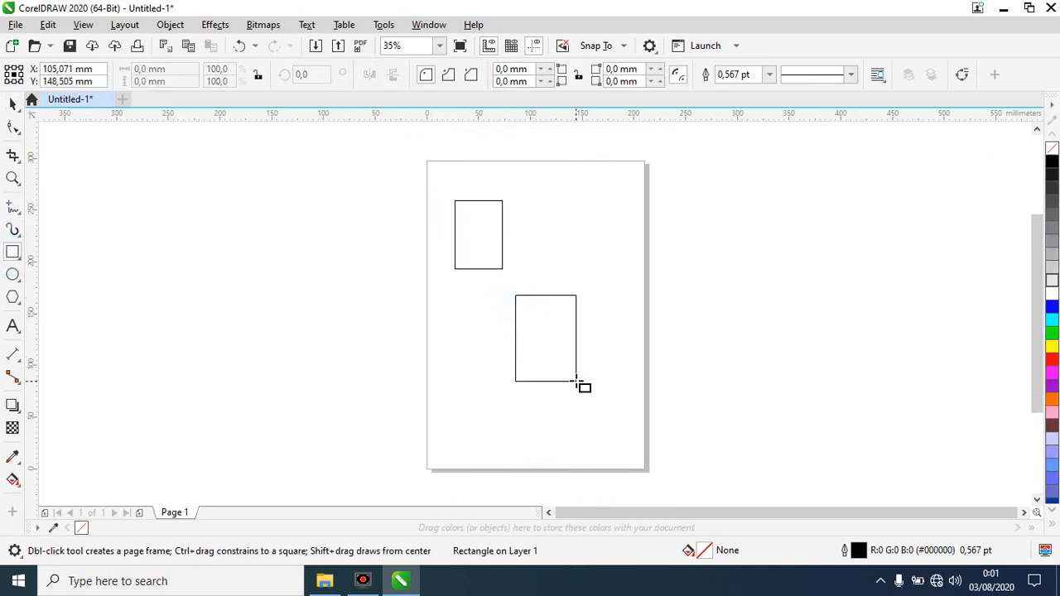
pyautogui.moveTo(449, 401); pyautogui.dragTo(520, 456)
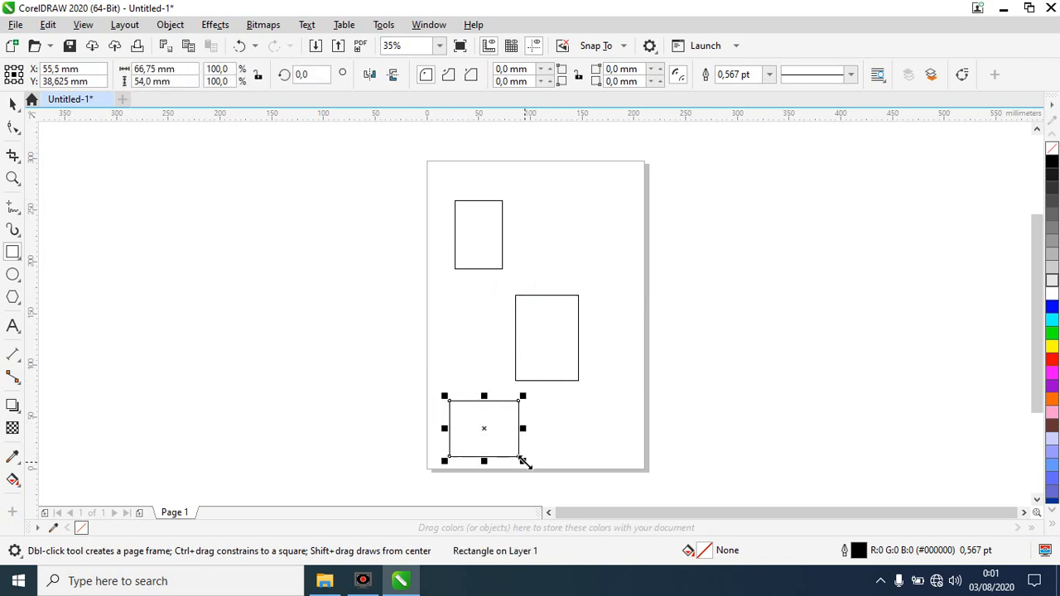
# Fill all three rectangles with red.
pyautogui.click(1052, 361)
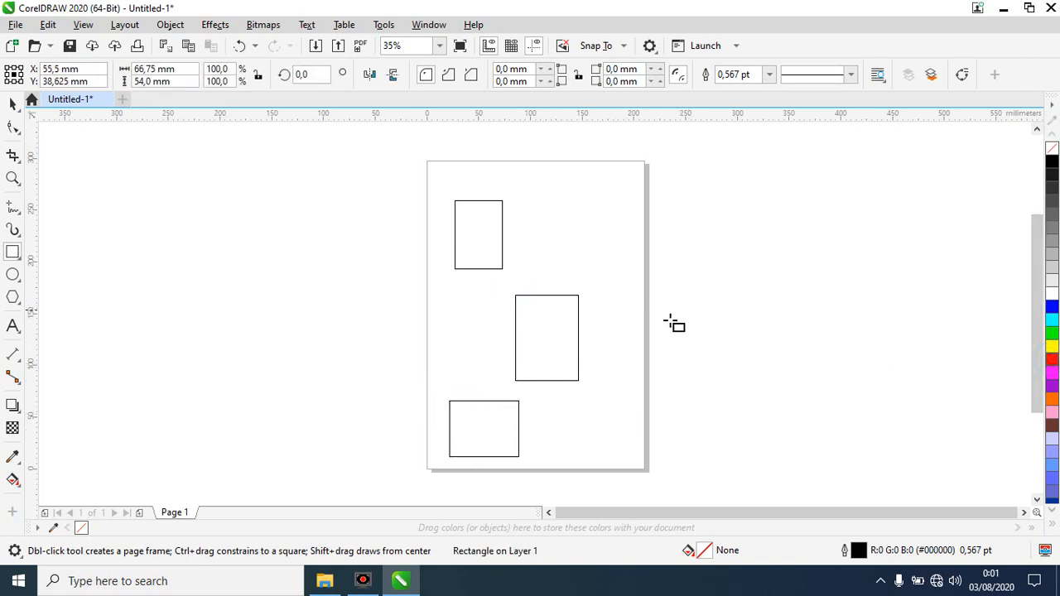
pyautogui.click(559, 338)
pyautogui.click(1053, 362)
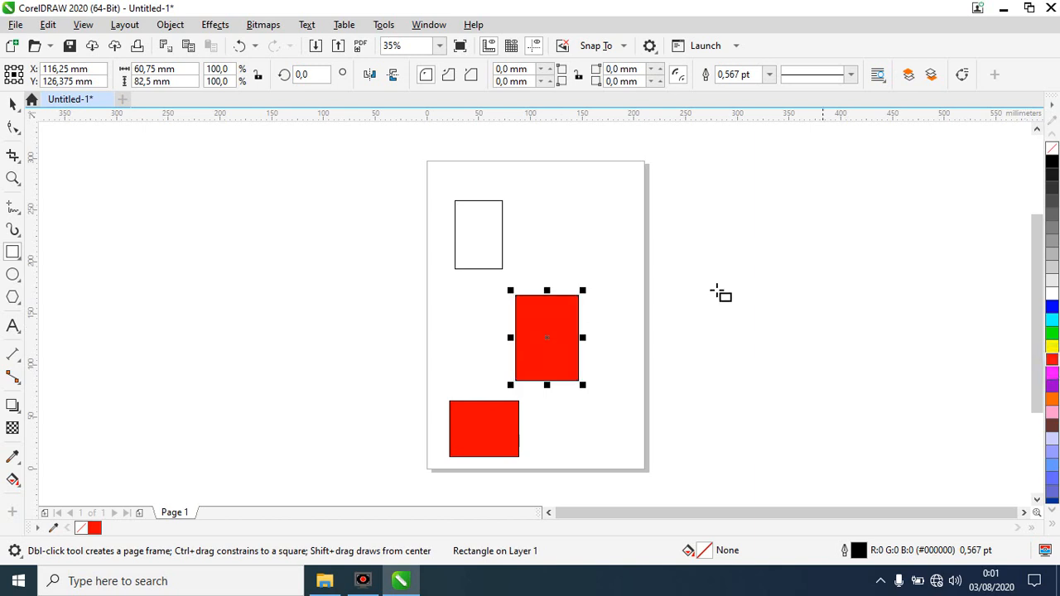
pyautogui.click(483, 235)
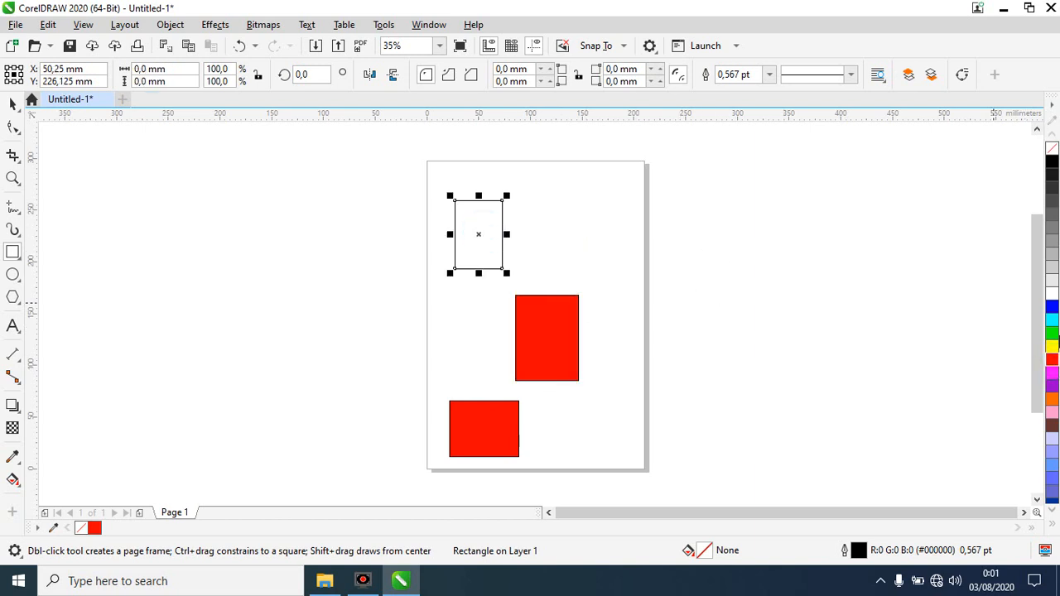
pyautogui.click(1053, 358)
# Examine the file formats offered for saving the drawing under a new name, and leave without saving.
pyautogui.click(16, 25)
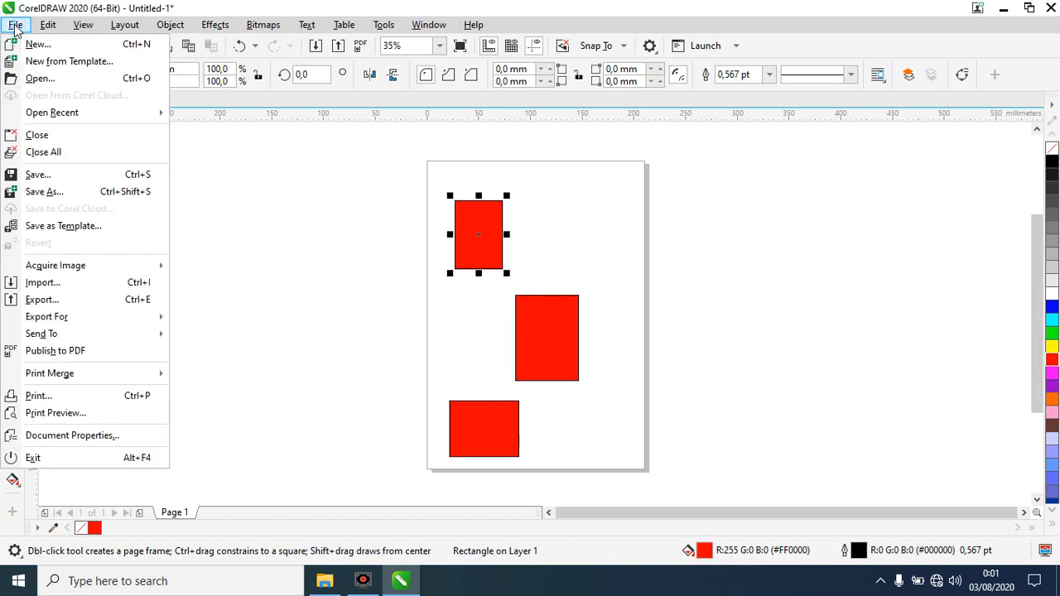
pyautogui.click(69, 193)
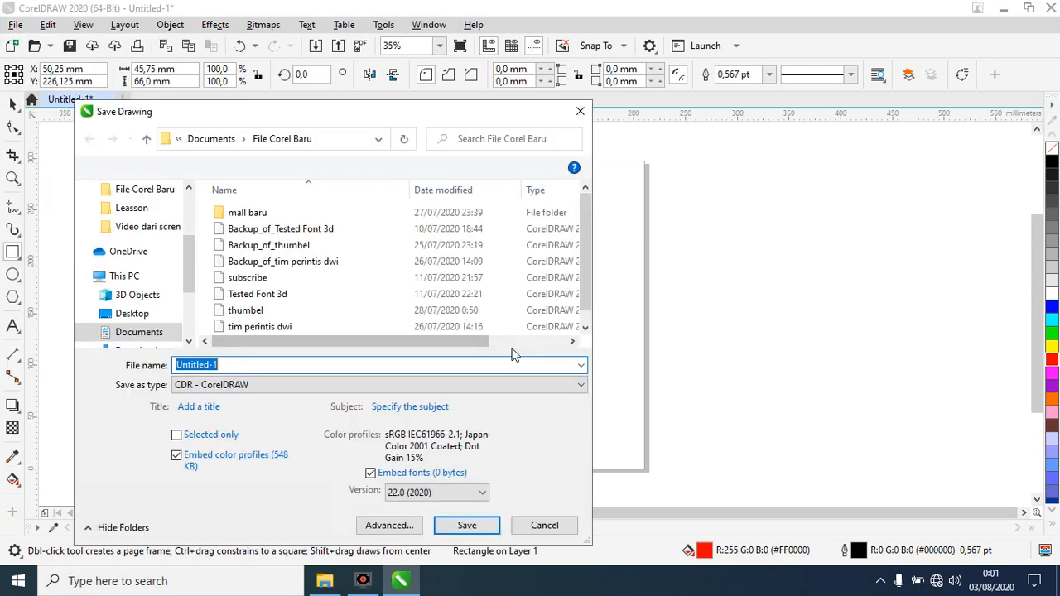
pyautogui.click(582, 387)
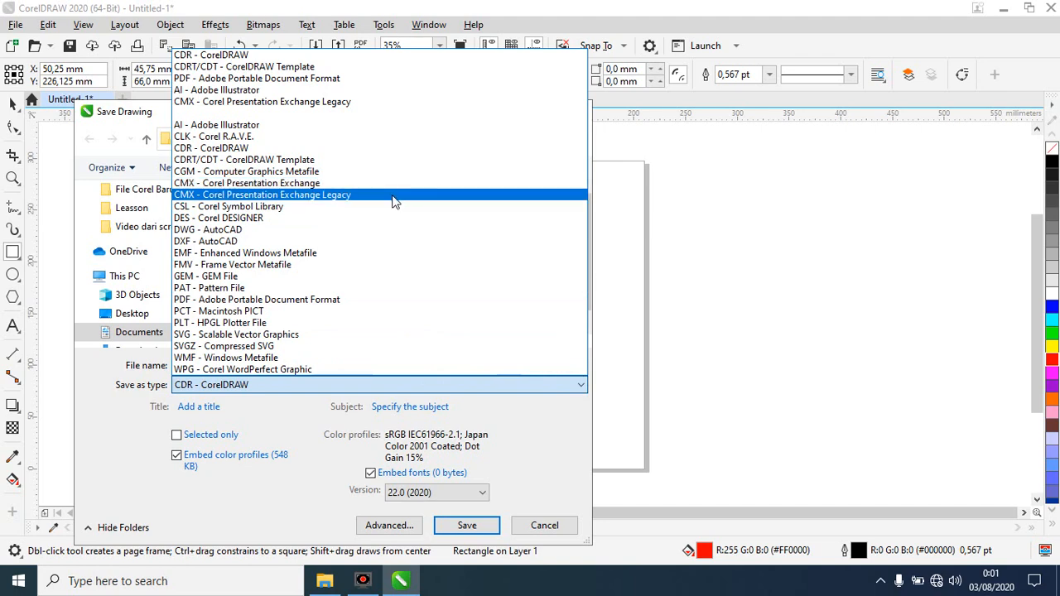
pyautogui.click(792, 207)
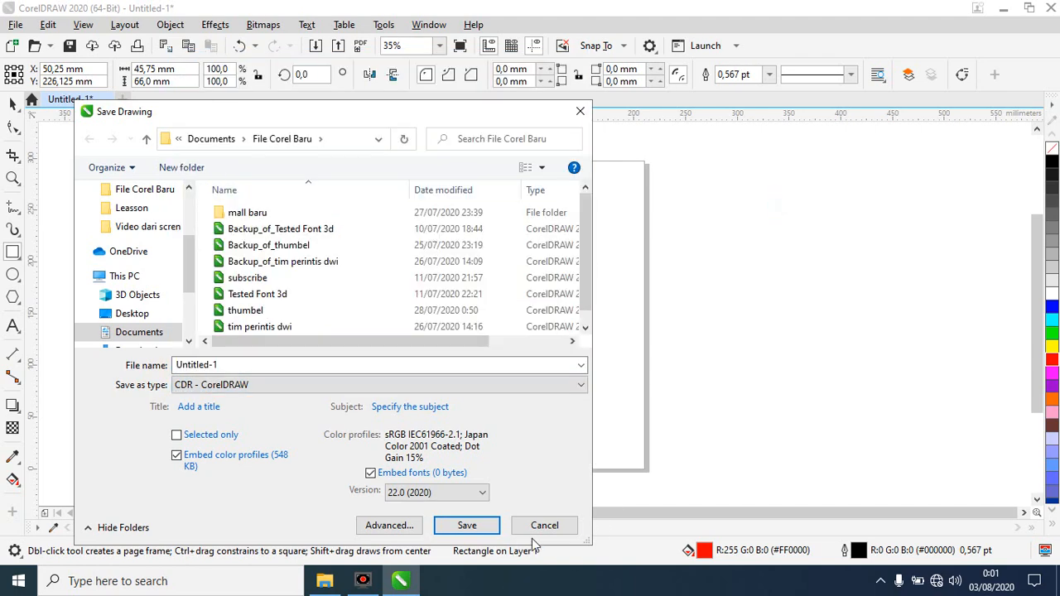
pyautogui.click(551, 528)
# Save the drawing as a CorelDRAW template named contoh in the Templates folder.
pyautogui.click(15, 25)
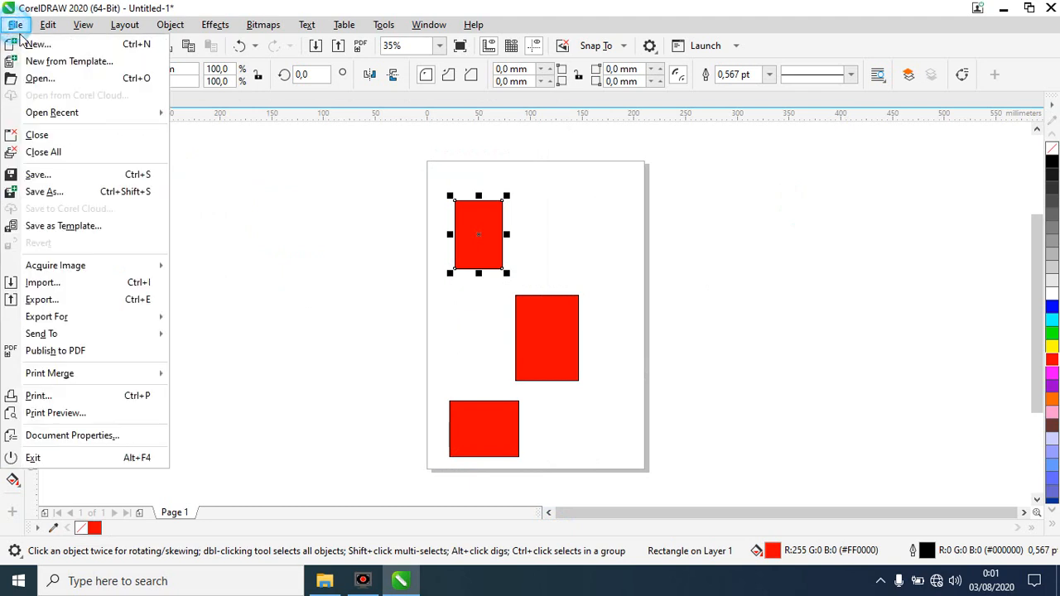
pyautogui.click(77, 228)
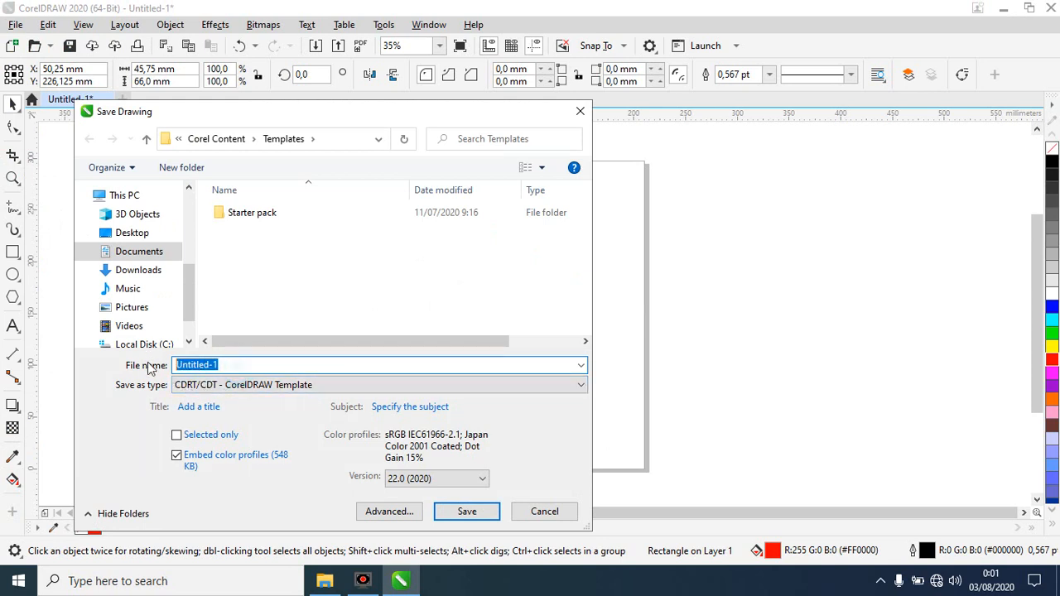
pyautogui.write('contoh')
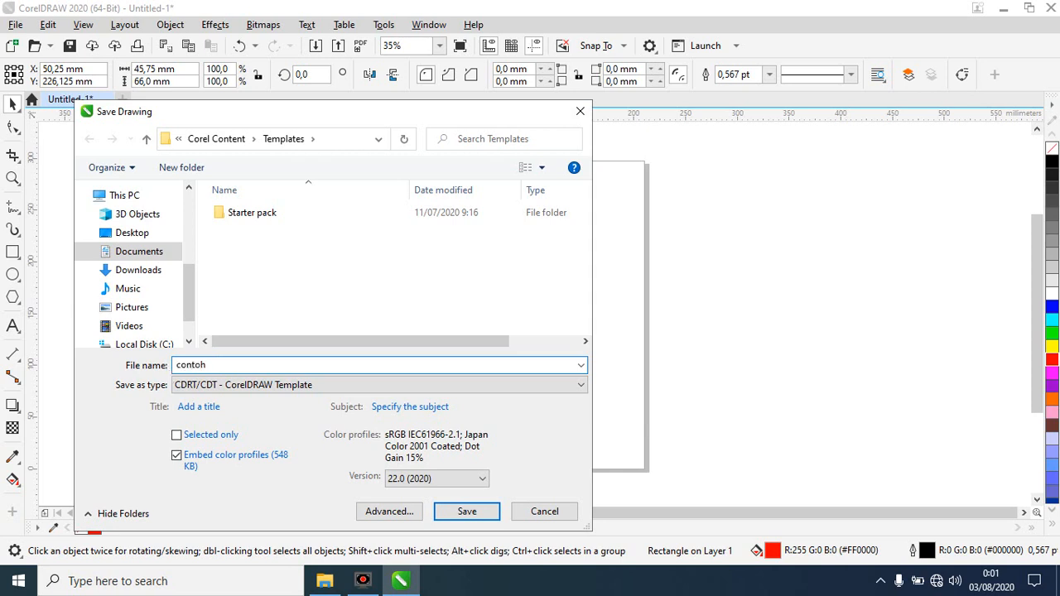
pyautogui.press('Return')
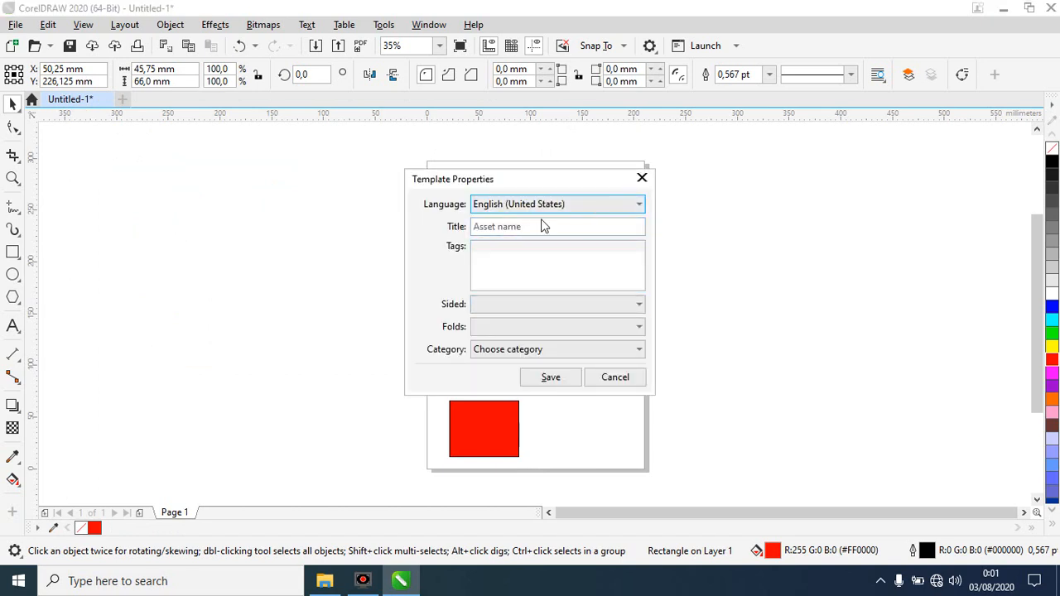
# Enter contoh as the template's title, keeping English (United States) as its language.
pyautogui.click(627, 204)
pyautogui.click(627, 204)
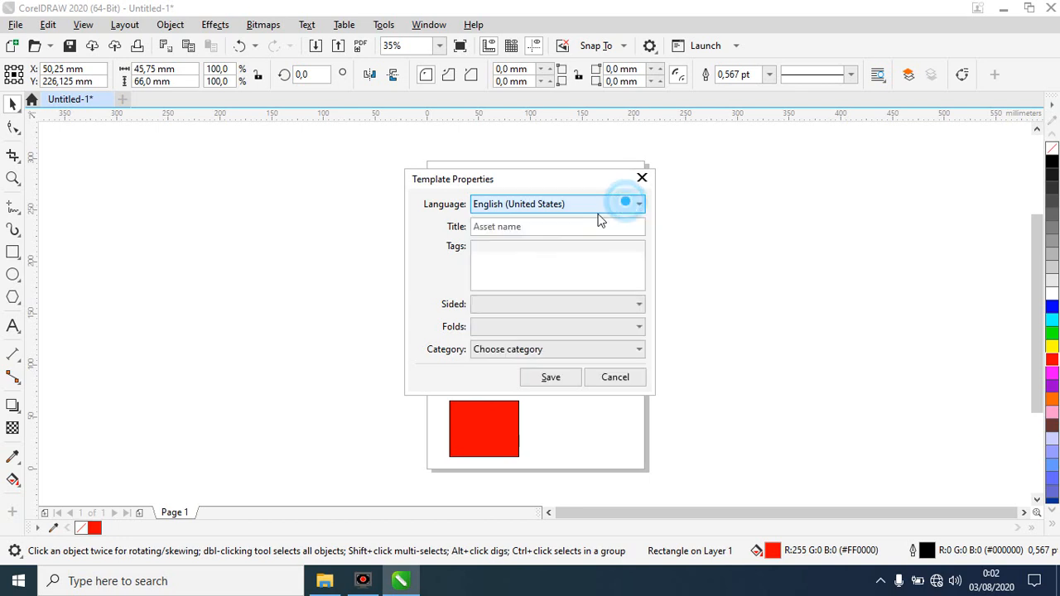
pyautogui.click(523, 227)
pyautogui.click(524, 228)
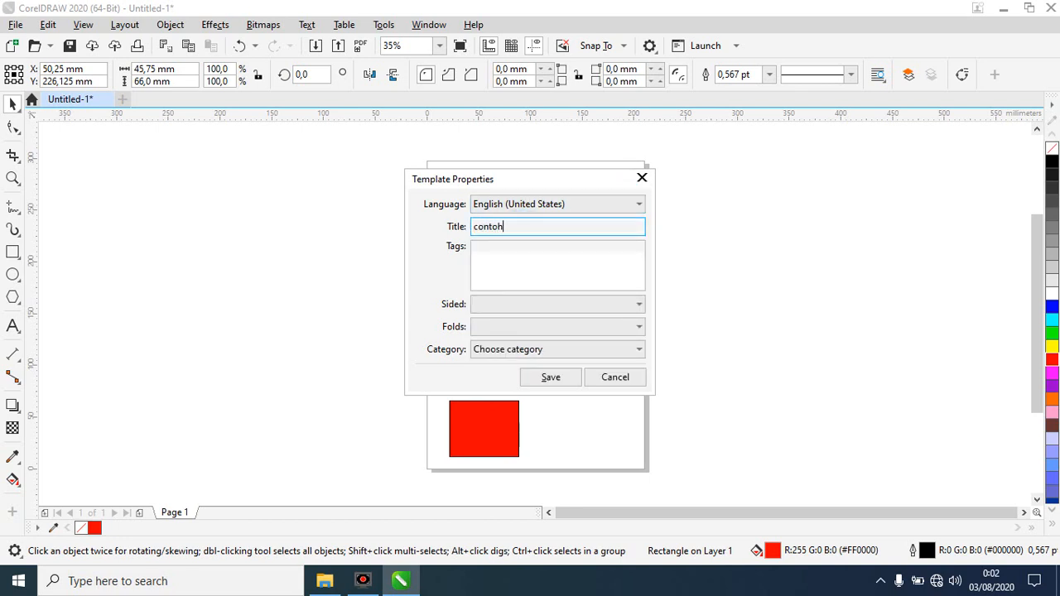
# Examine the Tags, Sided, Folds and Category options in the template properties without choosing any.
pyautogui.click(534, 259)
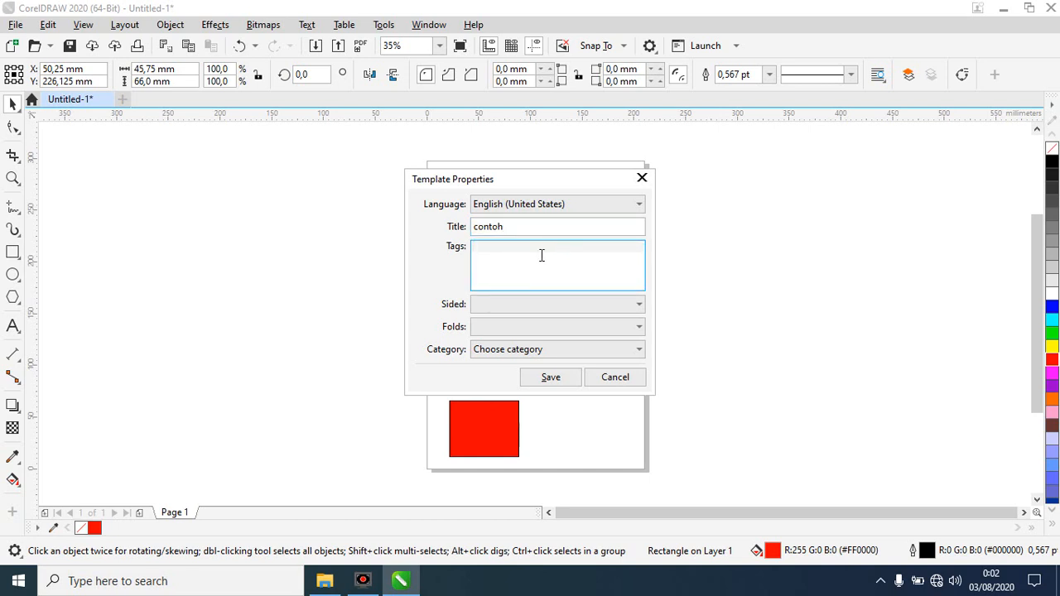
pyautogui.click(629, 304)
pyautogui.click(630, 304)
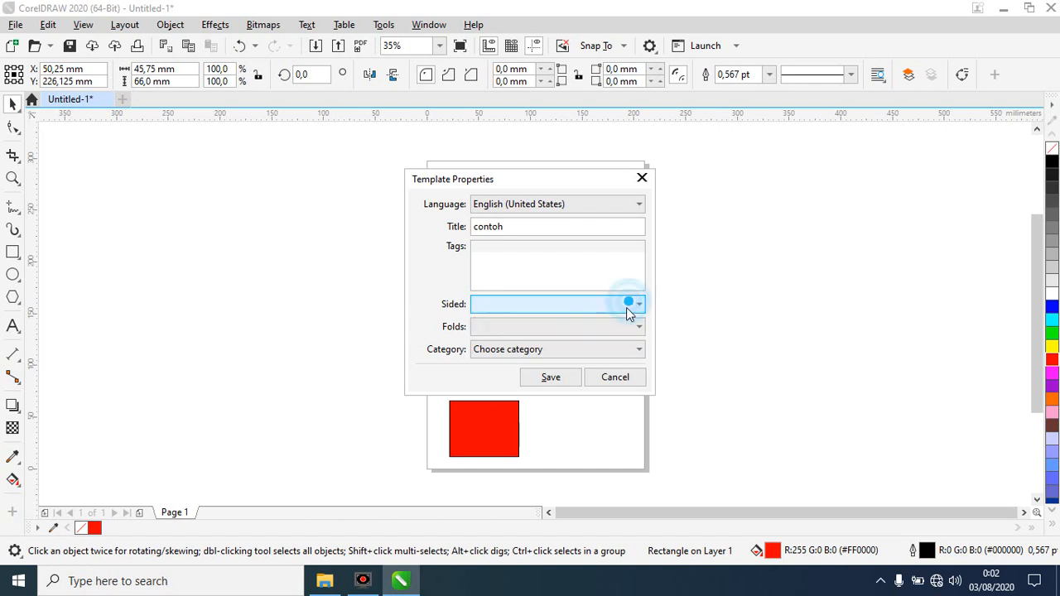
pyautogui.click(614, 331)
pyautogui.click(613, 330)
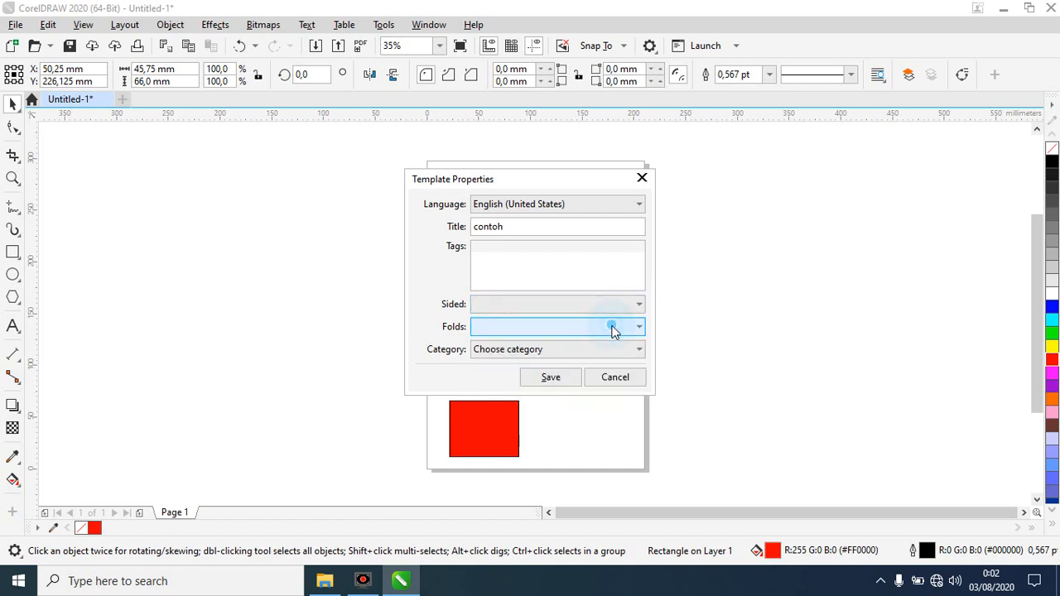
pyautogui.click(589, 352)
pyautogui.click(591, 349)
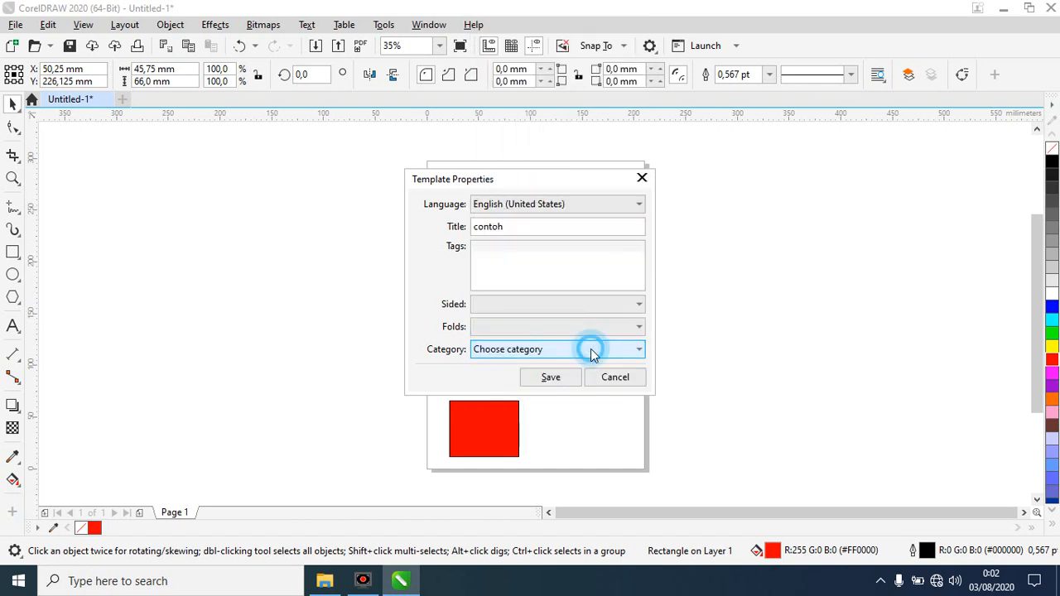
pyautogui.click(577, 353)
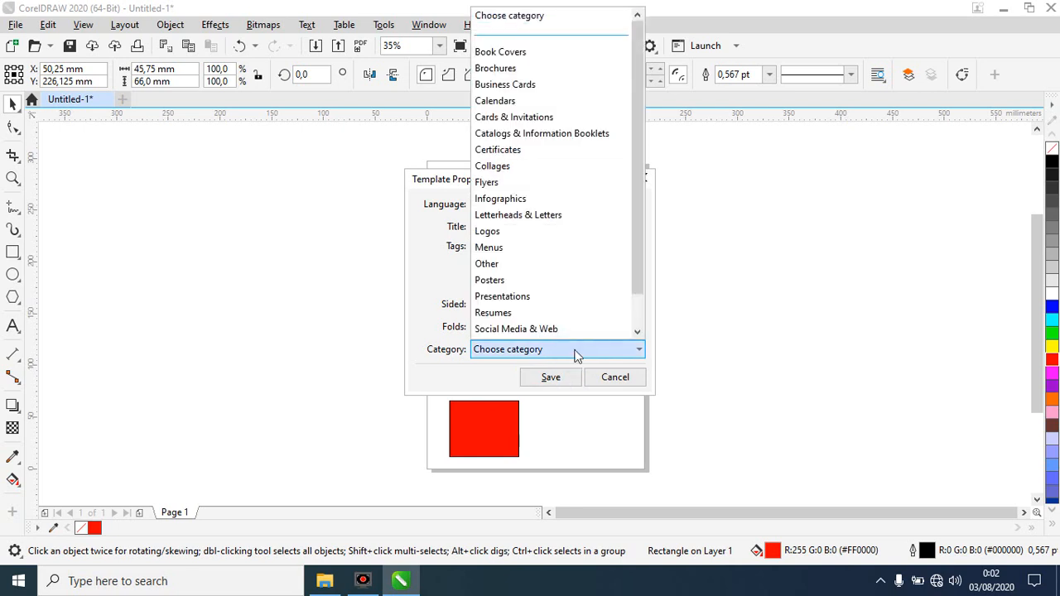
pyautogui.click(527, 247)
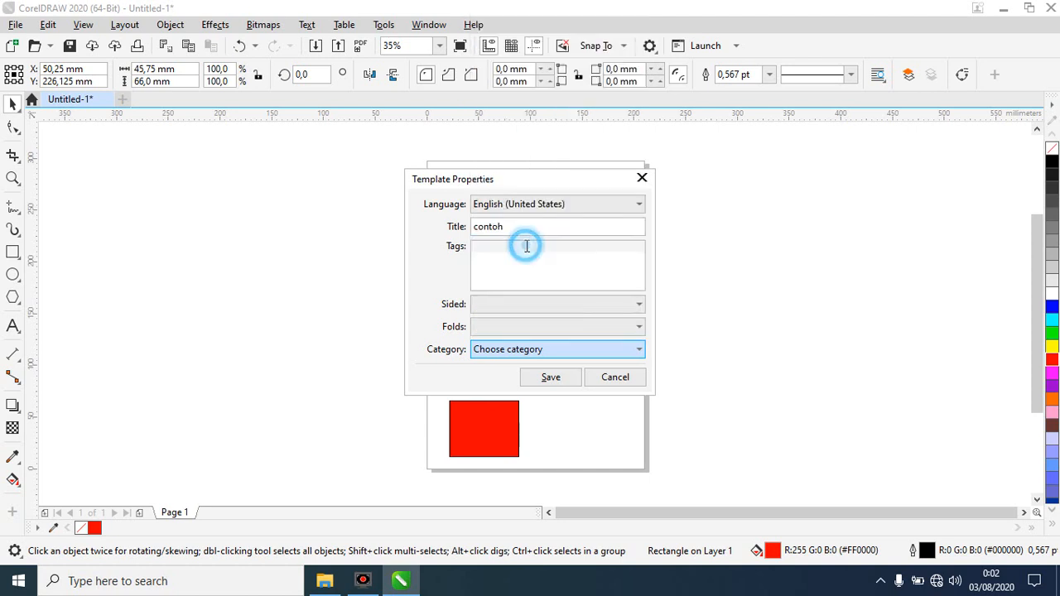
# Save the template with these properties and deselect the rectangle on the page.
pyautogui.click(552, 378)
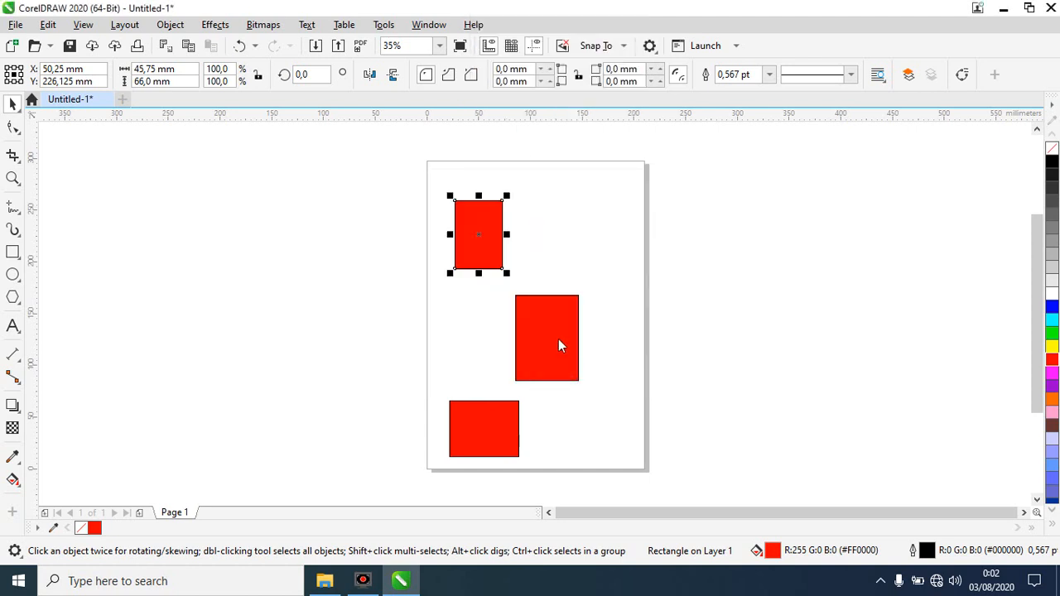
pyautogui.click(736, 287)
pyautogui.click(199, 260)
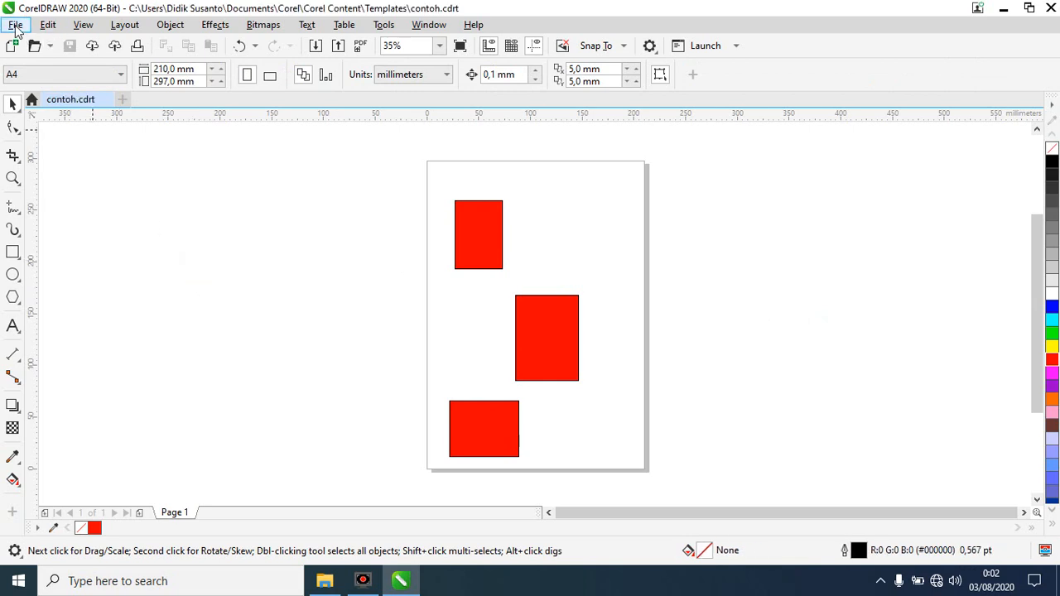
pyautogui.click(121, 101)
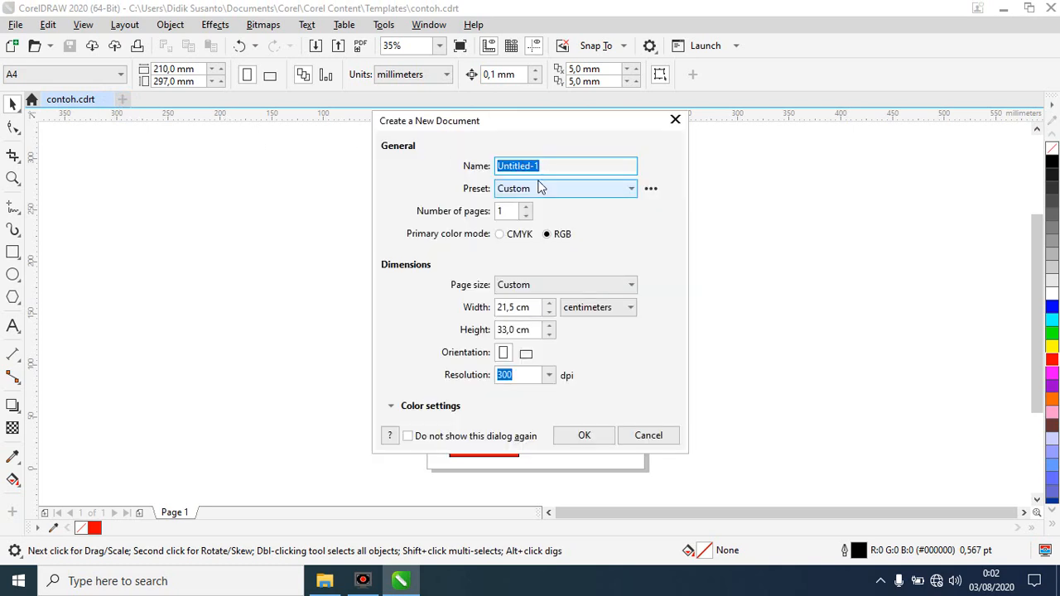
pyautogui.click(675, 119)
pyautogui.click(15, 25)
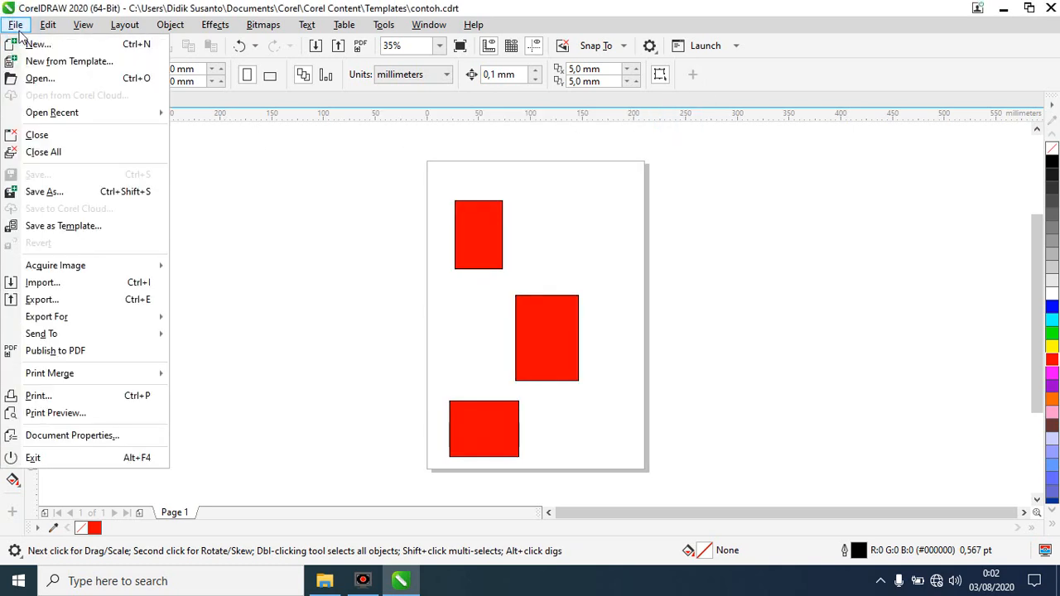
pyautogui.click(90, 79)
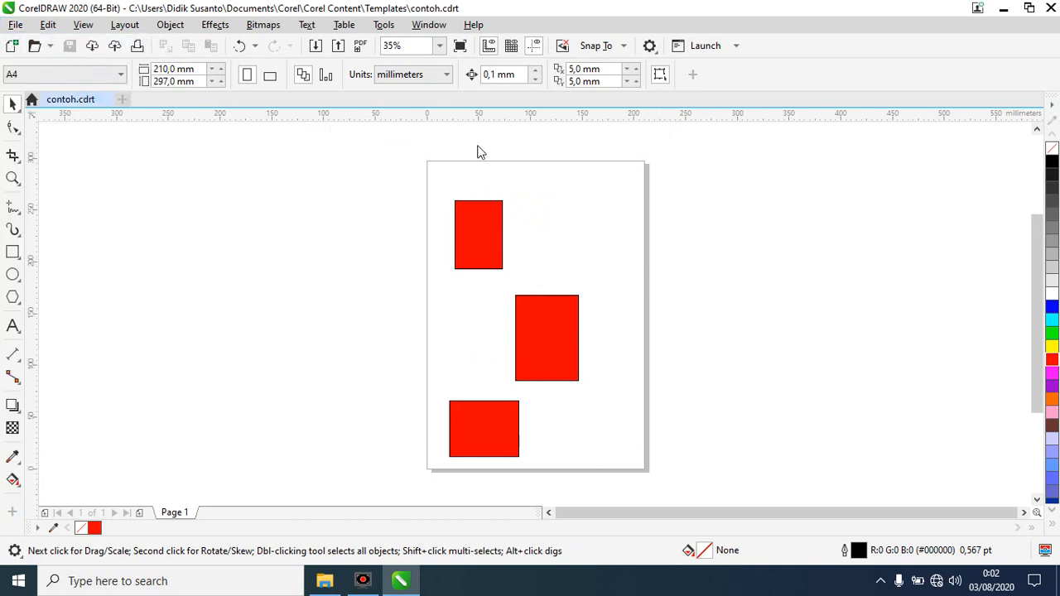
pyautogui.click(581, 112)
pyautogui.press('super')
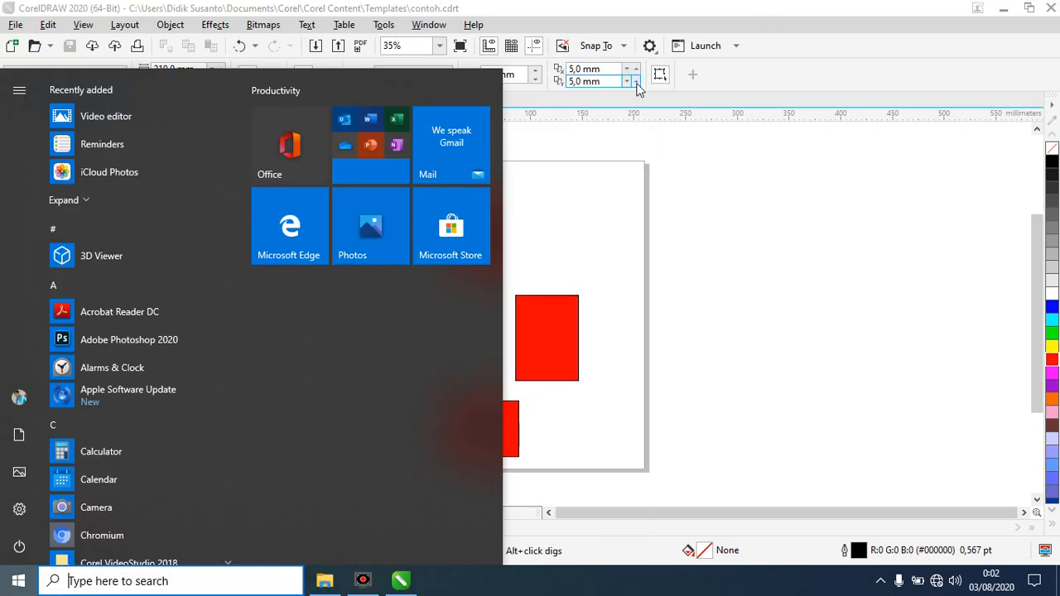
pyautogui.write('corel')
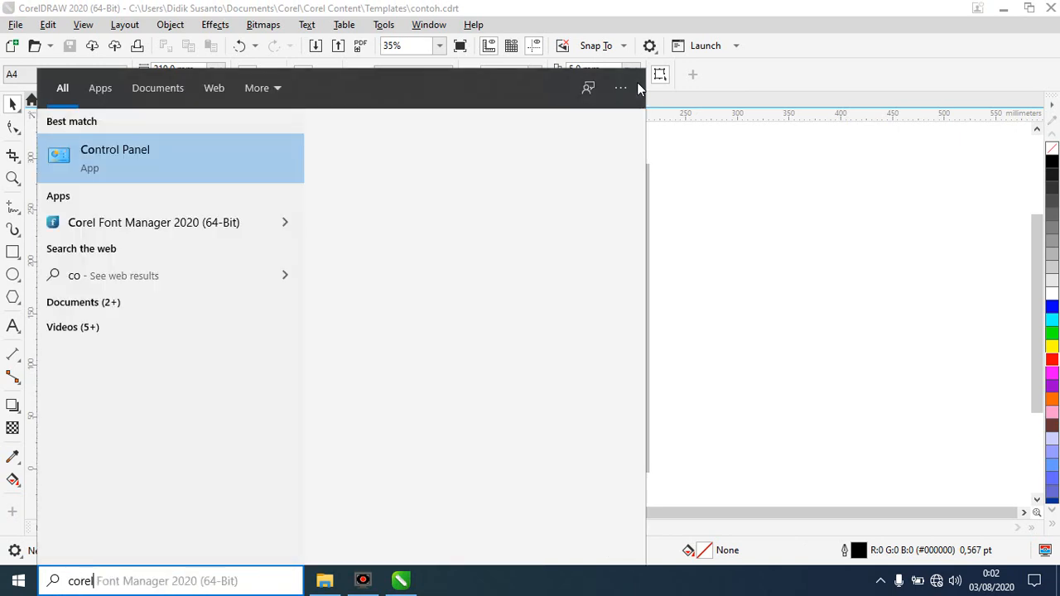
pyautogui.press('Return')
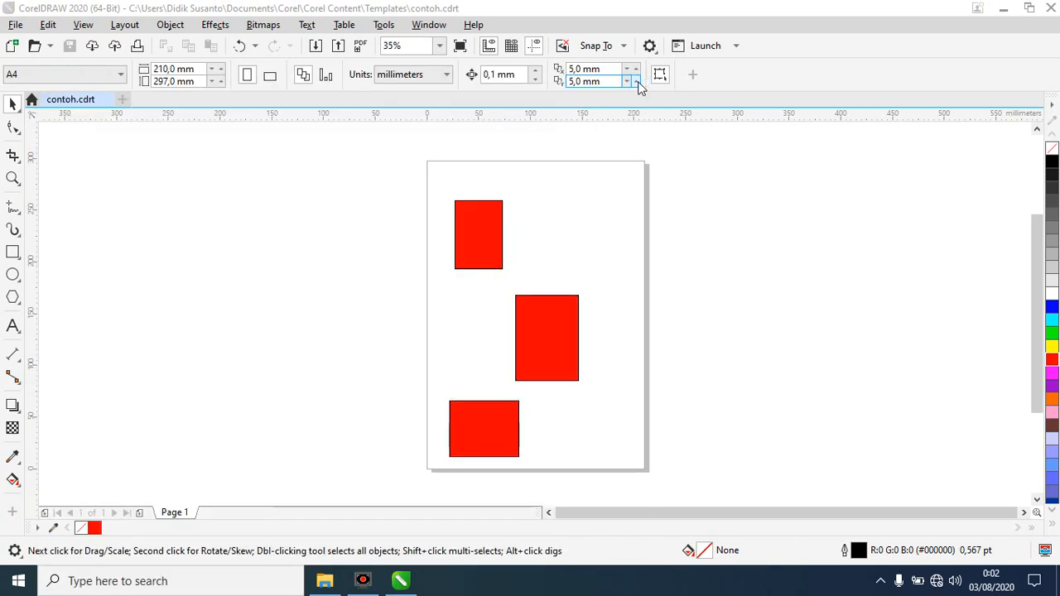
# Search Windows for corel, launch a new CorelDRAW 2020 session and close Corel Font Manager.
pyautogui.press('super')
pyautogui.write('corel')
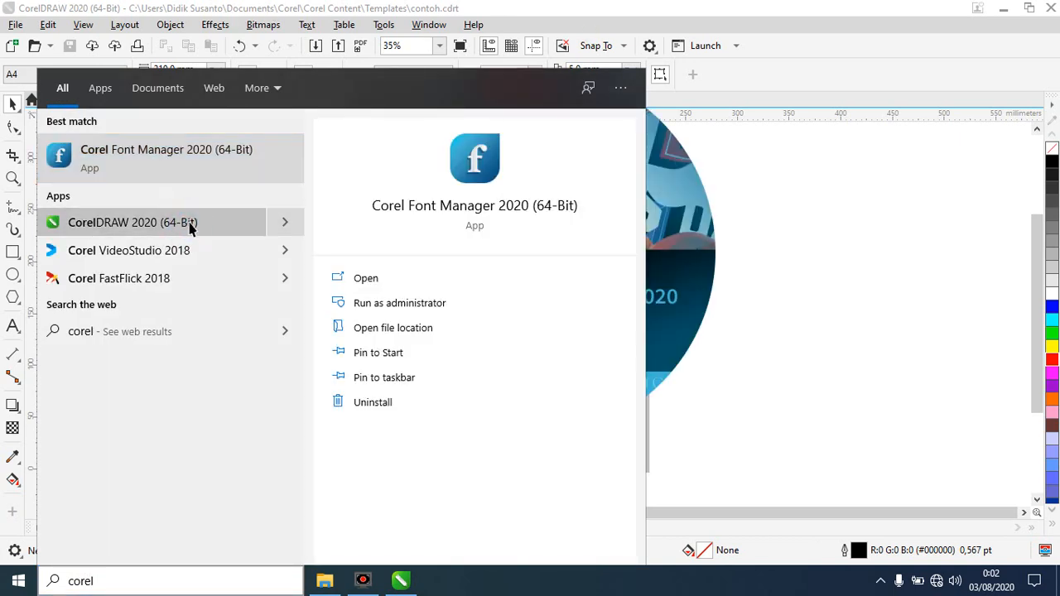
pyautogui.press('Return')
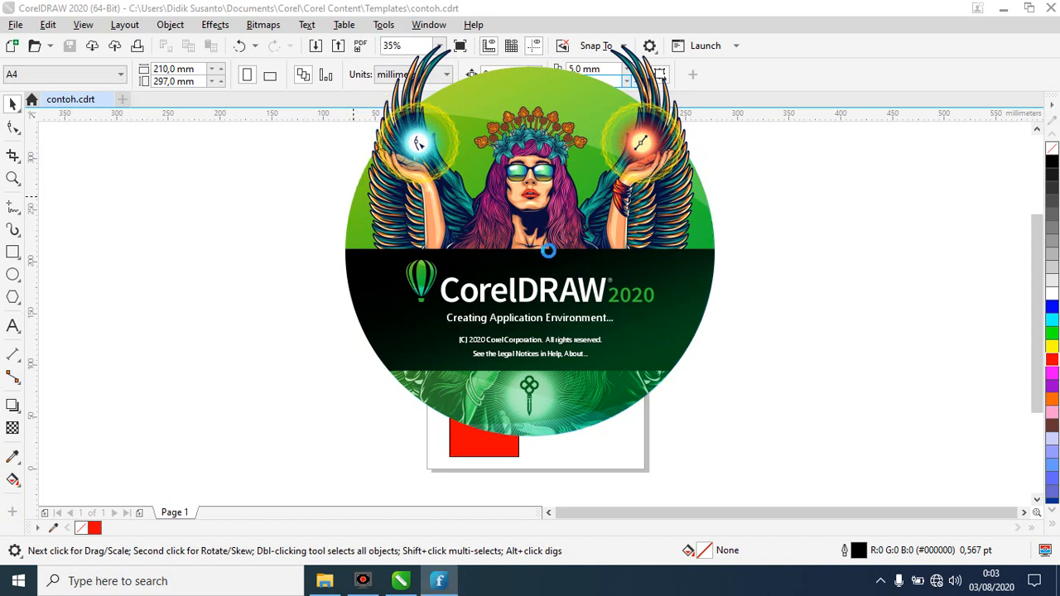
pyautogui.click(443, 588)
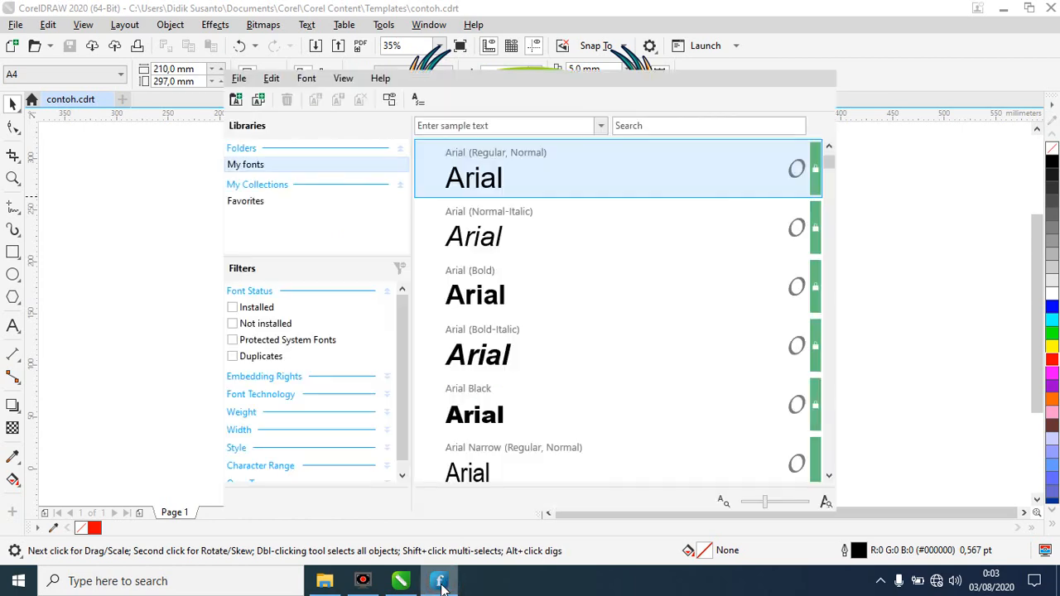
pyautogui.click(439, 587)
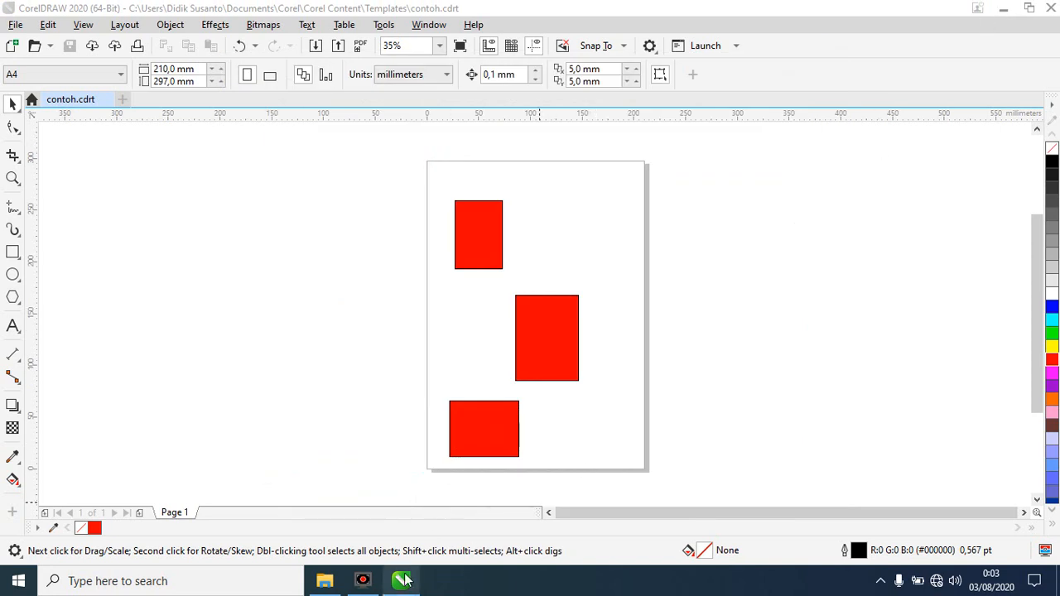
pyautogui.moveTo(405, 584)
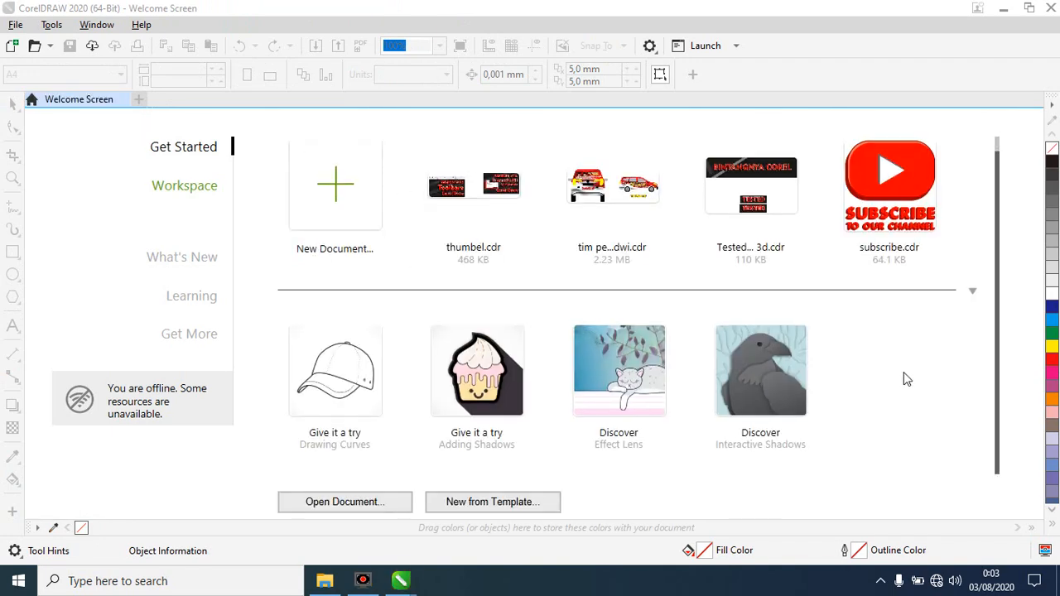
# Start a new document from a template and list all templates, including the saved one with red rectangles.
pyautogui.click(508, 507)
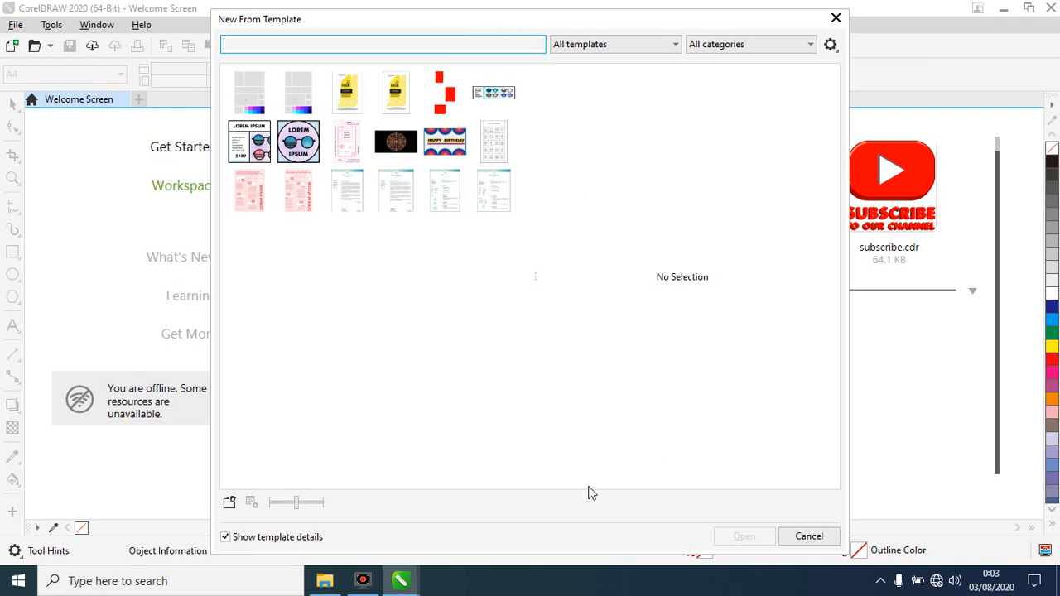
pyautogui.click(668, 46)
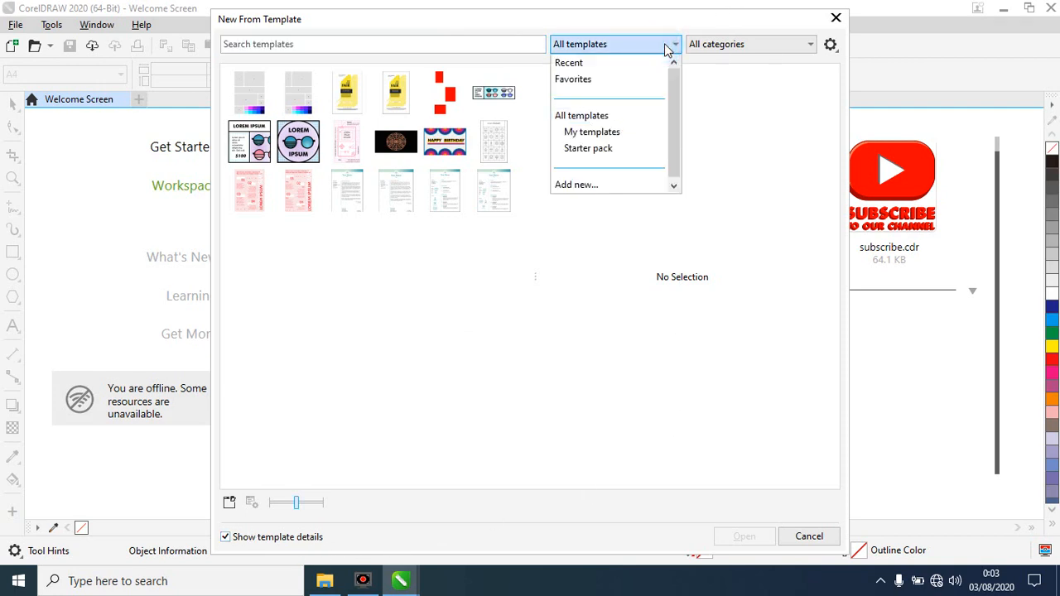
pyautogui.click(603, 117)
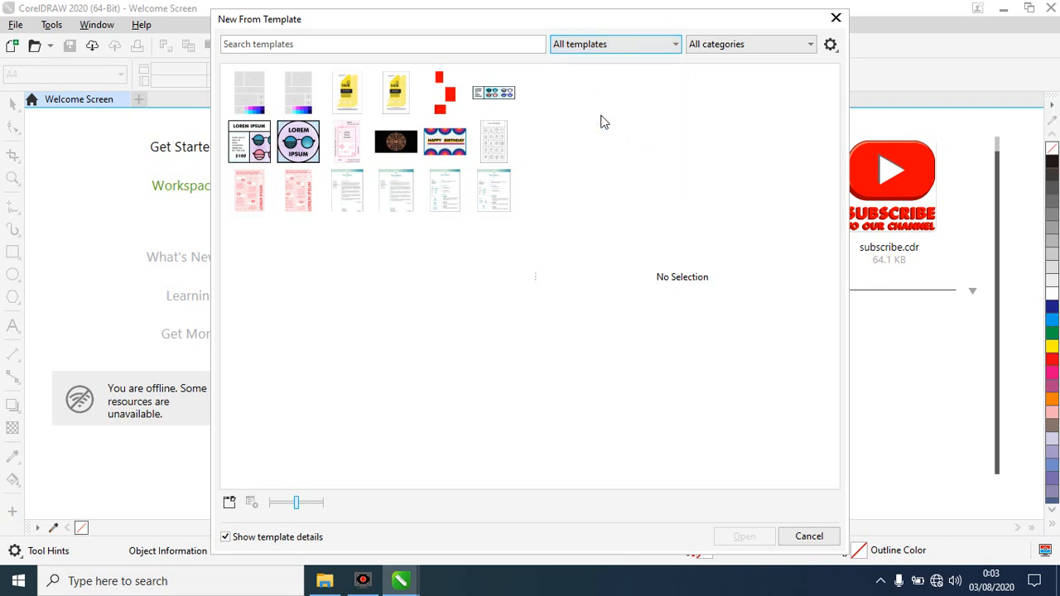
# Start adding a template library alias and look into the Starter pack folder while choosing its location.
pyautogui.click(676, 45)
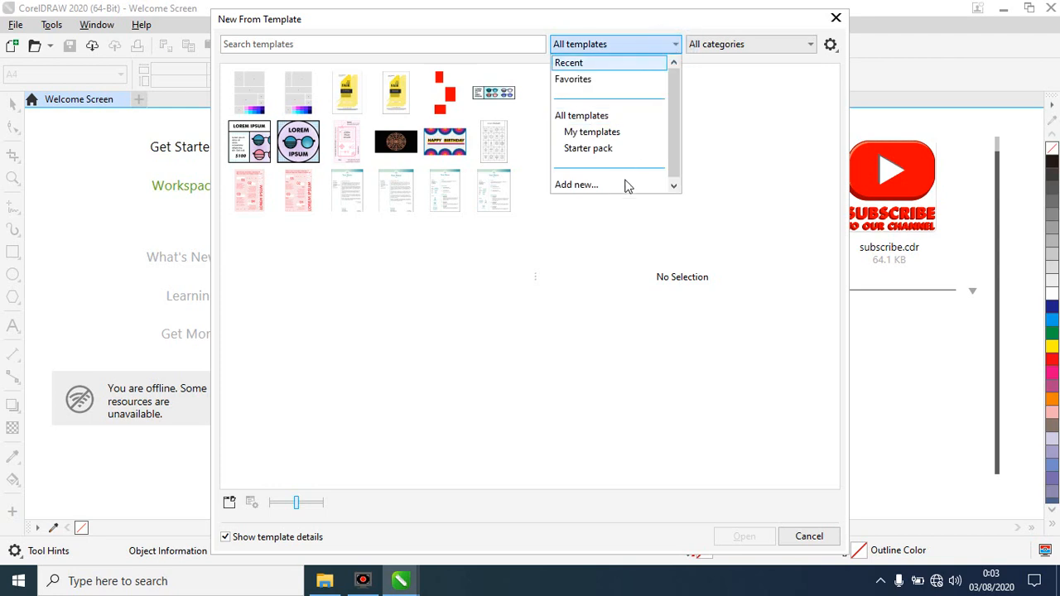
pyautogui.click(616, 183)
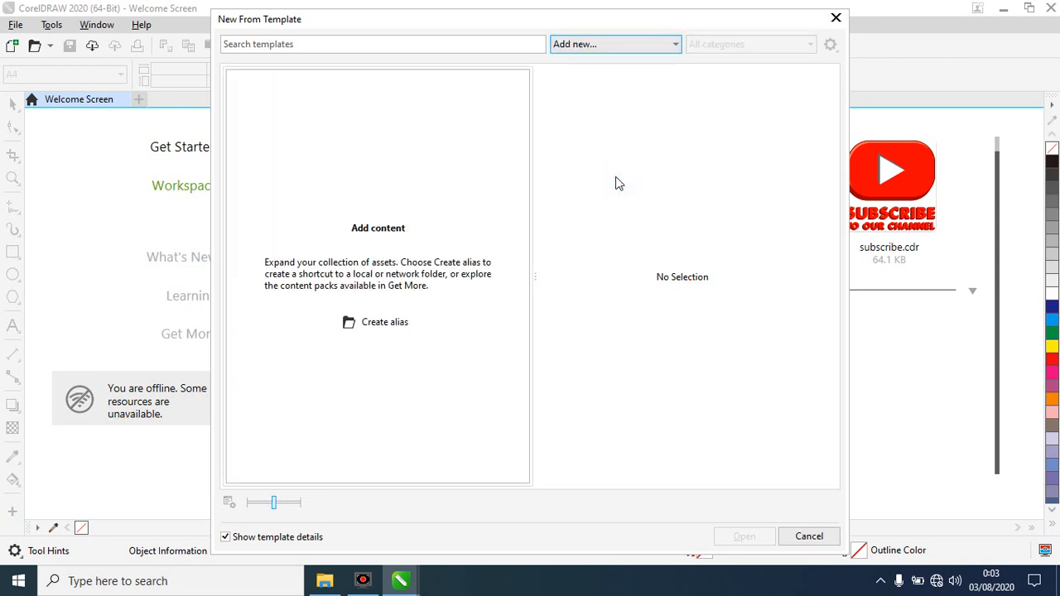
pyautogui.click(366, 322)
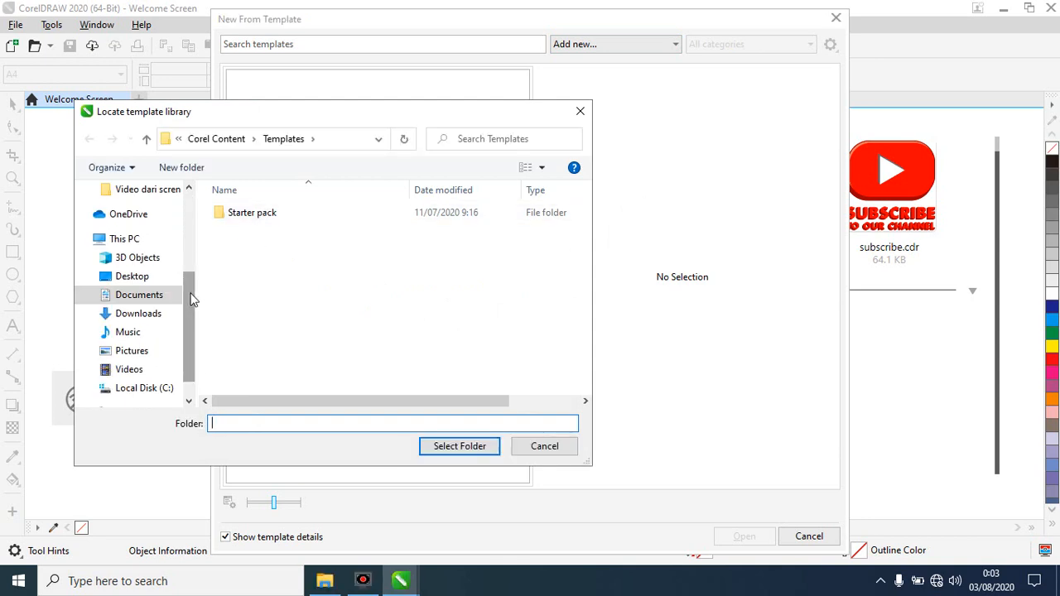
pyautogui.doubleClick(253, 215)
pyautogui.click(89, 139)
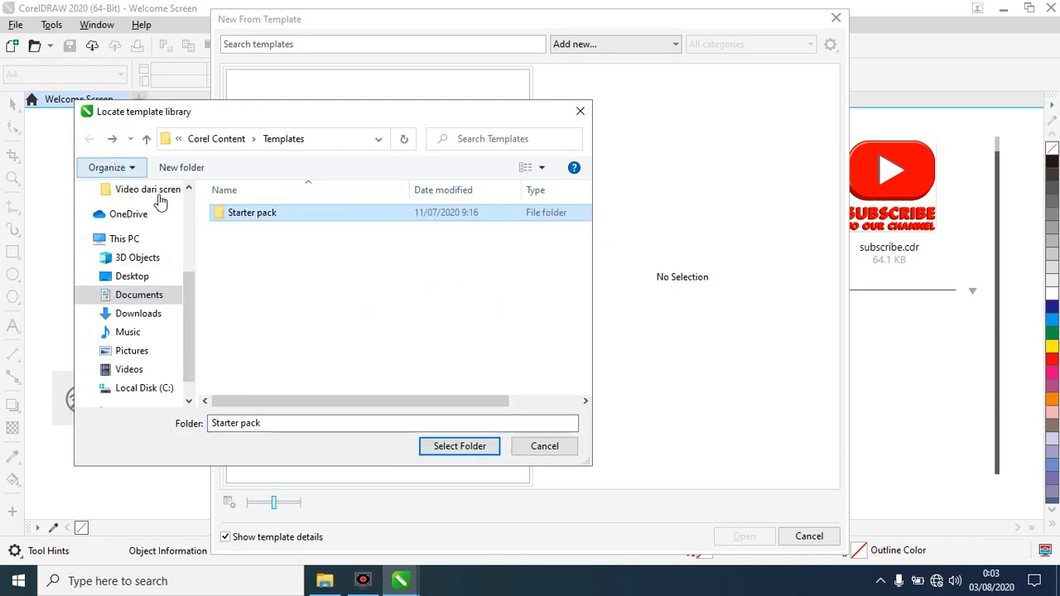
pyautogui.moveTo(184, 310)
pyautogui.mouseDown()
pyautogui.moveTo(184, 257)
pyautogui.moveTo(183, 321)
pyautogui.mouseUp()
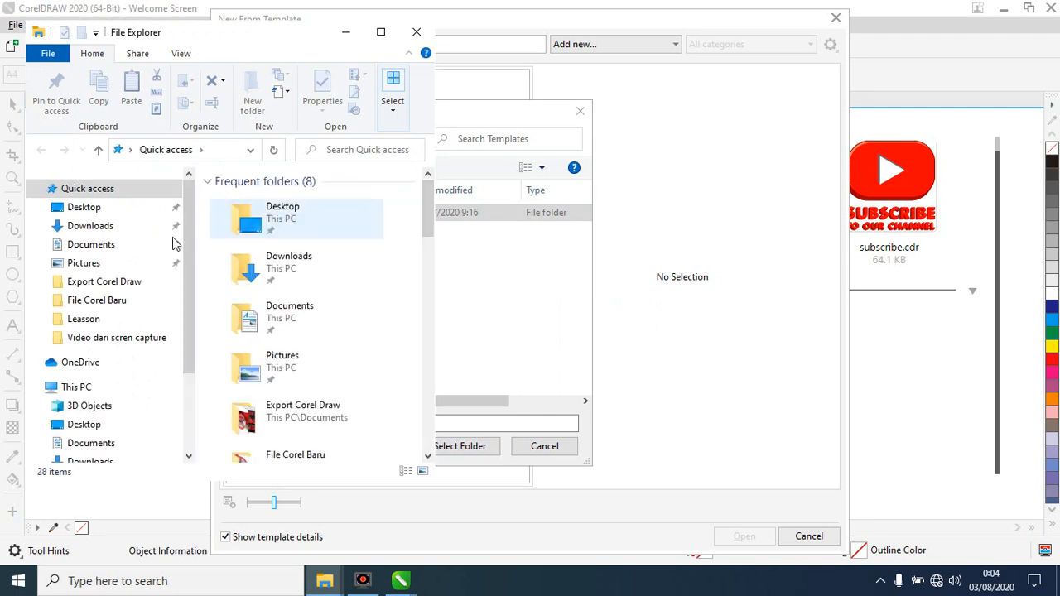
# Look through the Documents, Downloads and Desktop folders in File Explorer and close it.
pyautogui.click(97, 253)
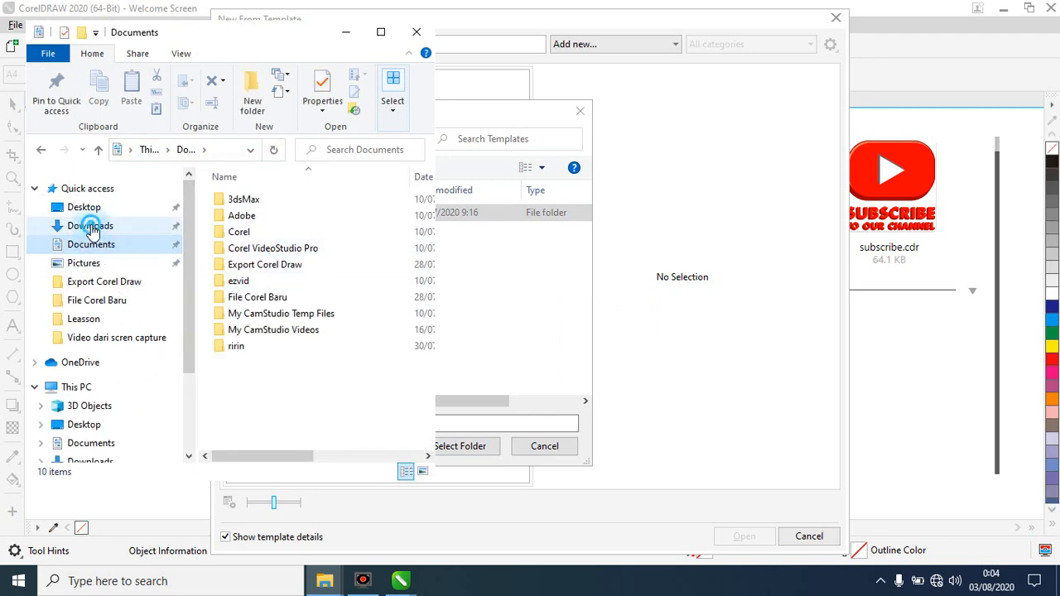
pyautogui.click(101, 225)
pyautogui.click(110, 212)
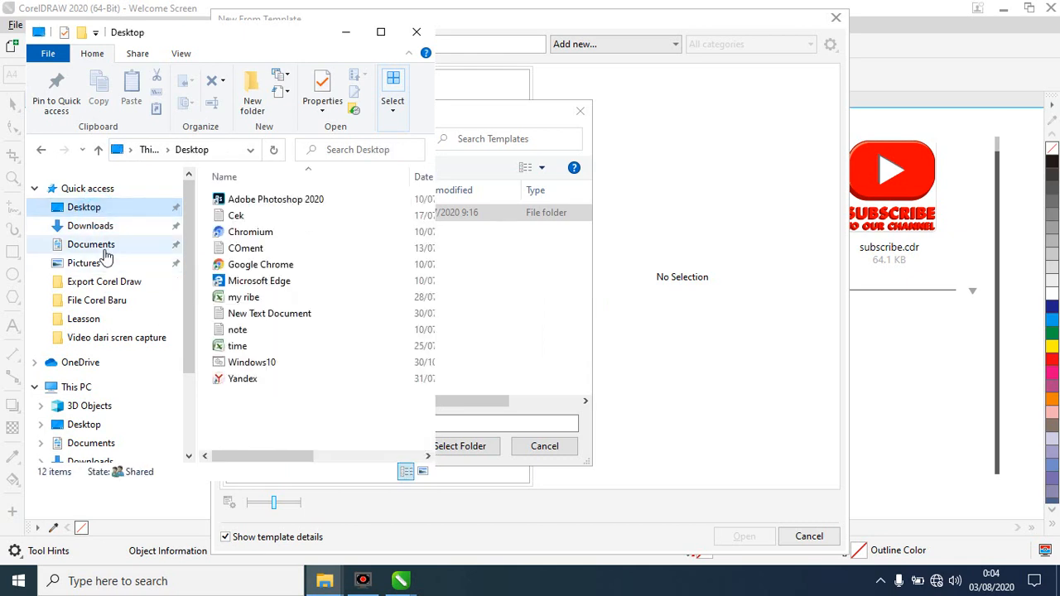
pyautogui.click(417, 31)
# Switch to the contoh.cdrt document and check its Save As and Save as Template folders, cancelling both dialogs.
pyautogui.moveTo(400, 582)
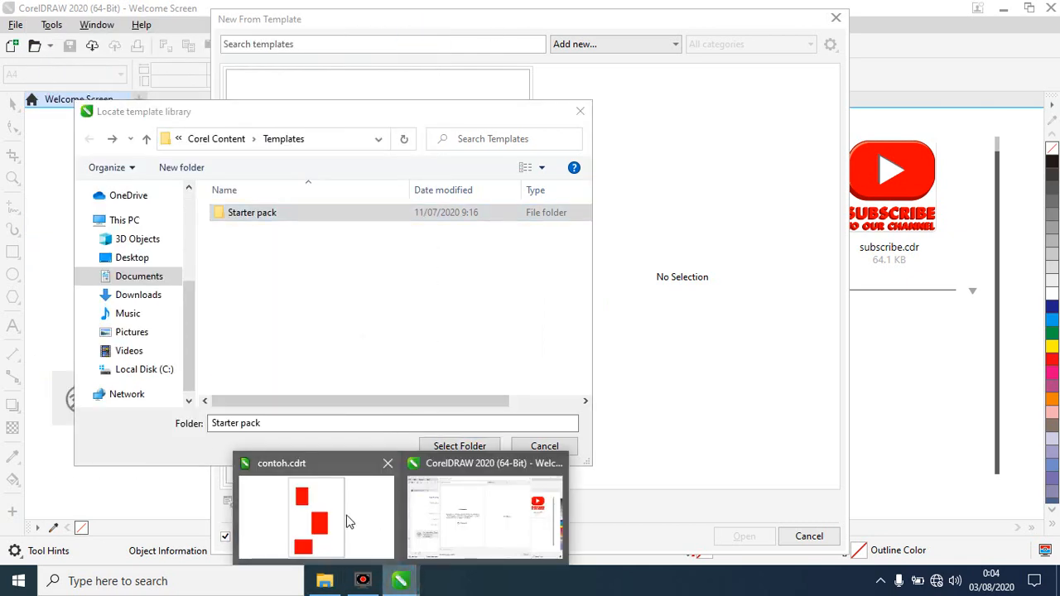
pyautogui.click(348, 520)
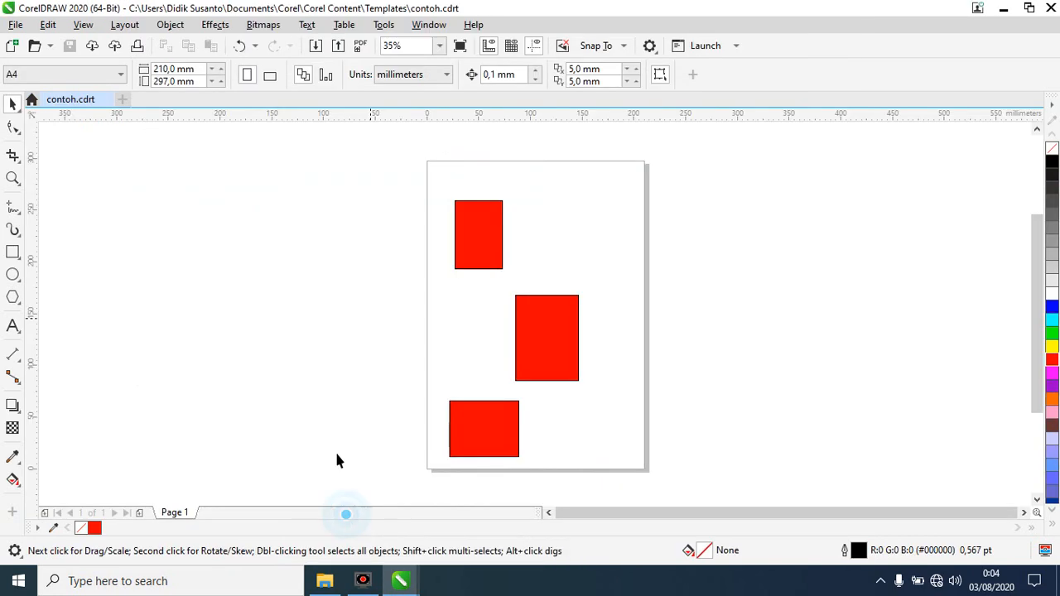
pyautogui.click(15, 25)
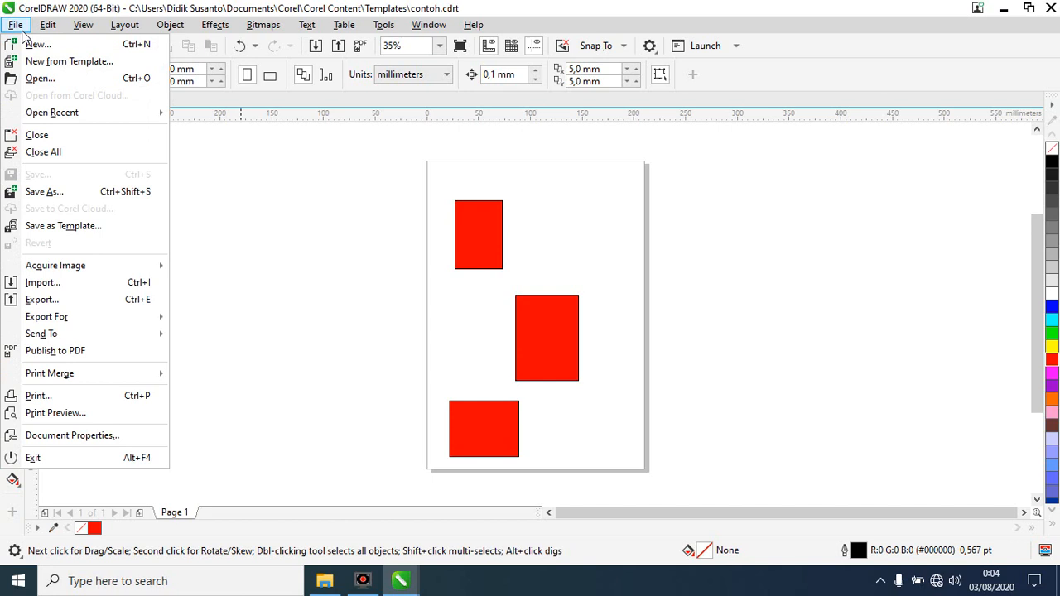
pyautogui.click(94, 191)
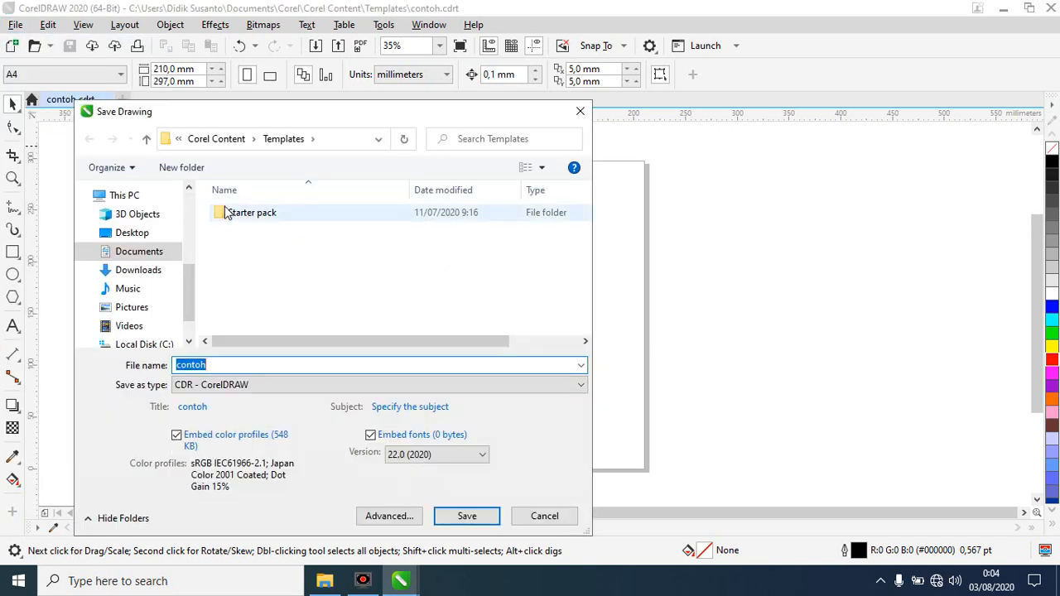
pyautogui.click(544, 516)
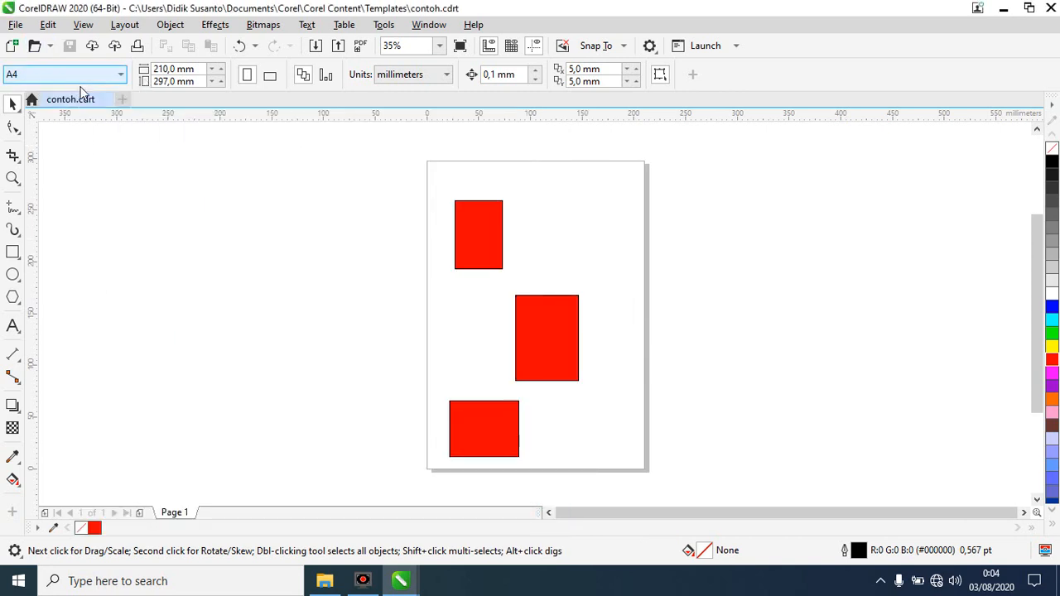
pyautogui.click(15, 24)
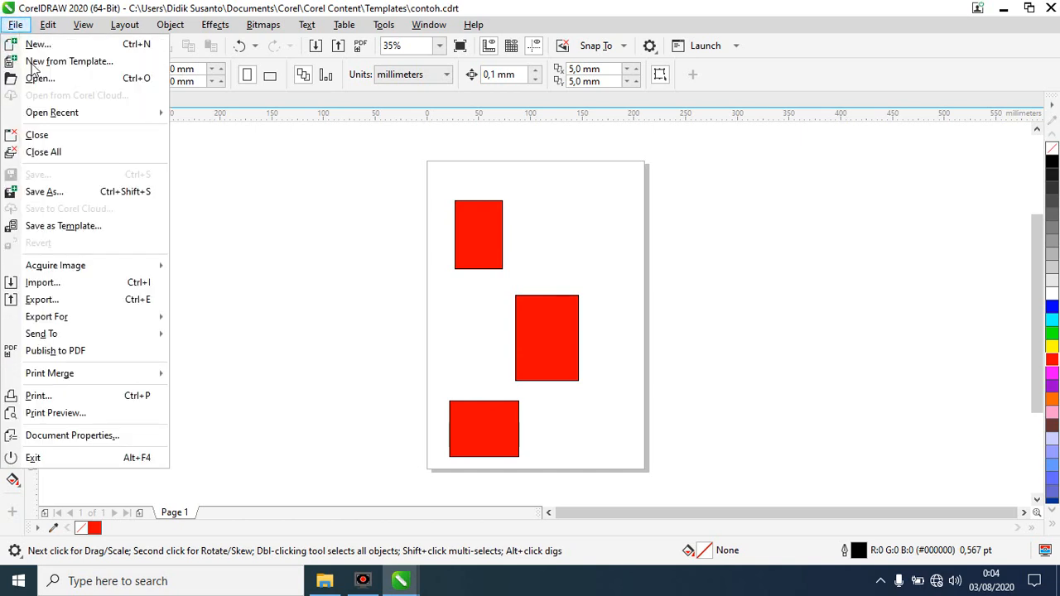
pyautogui.click(71, 224)
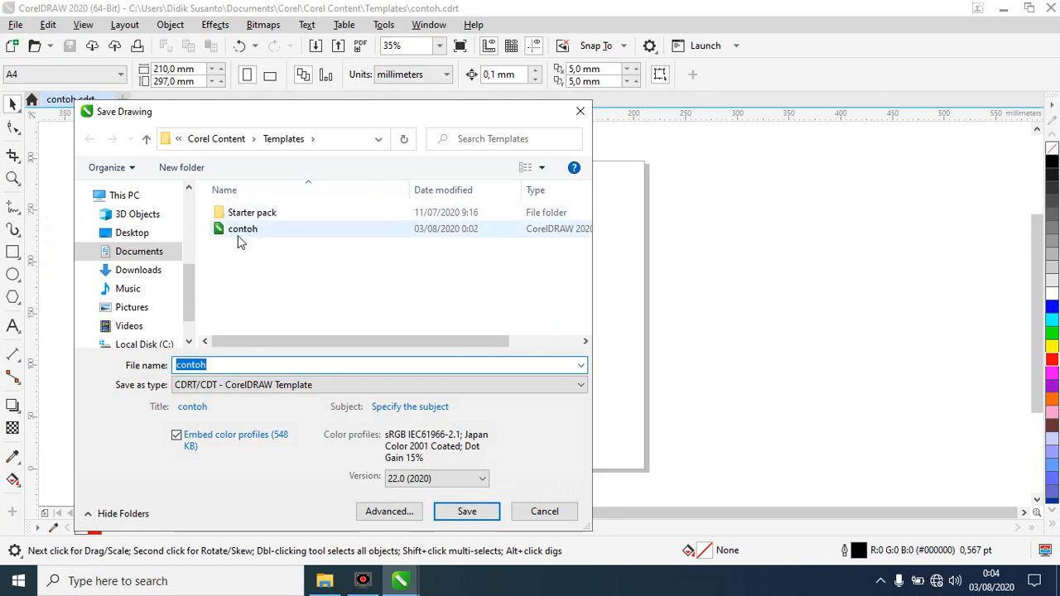
pyautogui.click(540, 512)
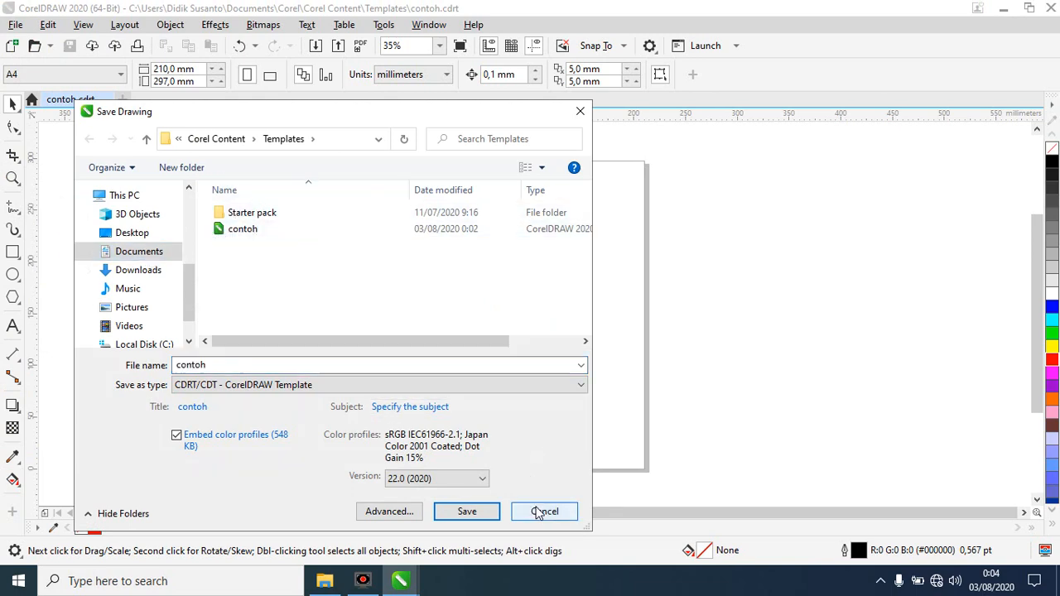
pyautogui.click(326, 584)
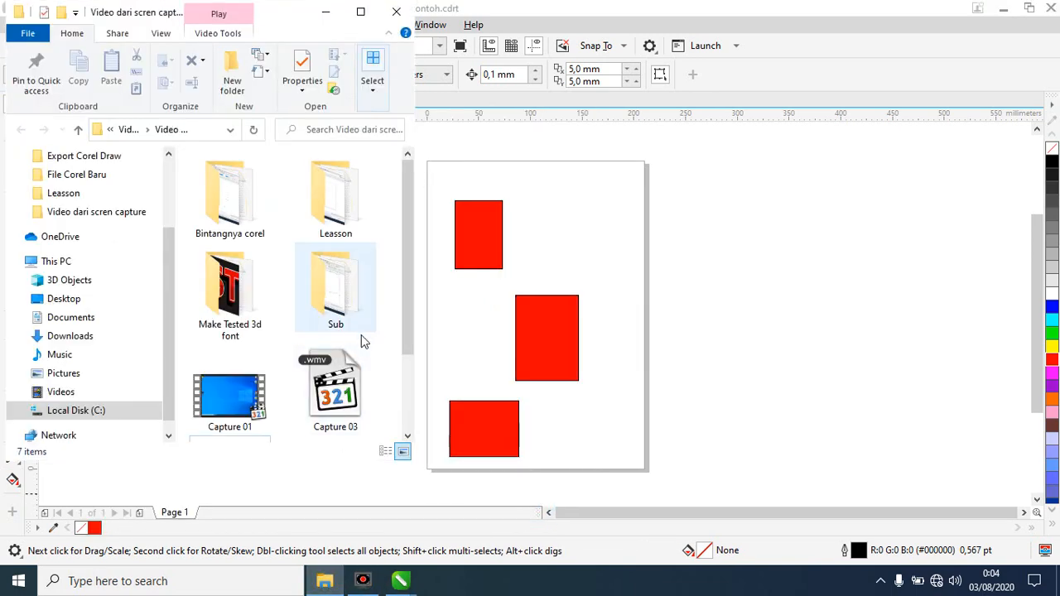
pyautogui.click(654, 246)
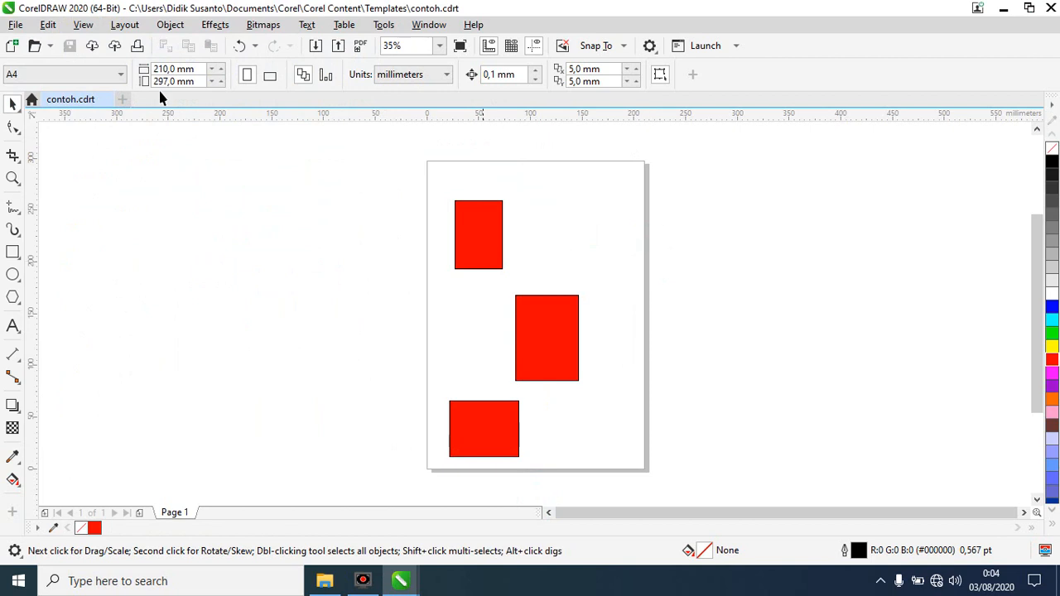
pyautogui.click(15, 24)
pyautogui.click(284, 235)
# Return to the session that is adding a template library and cancel the folder selection.
pyautogui.moveTo(400, 581)
pyautogui.click(469, 498)
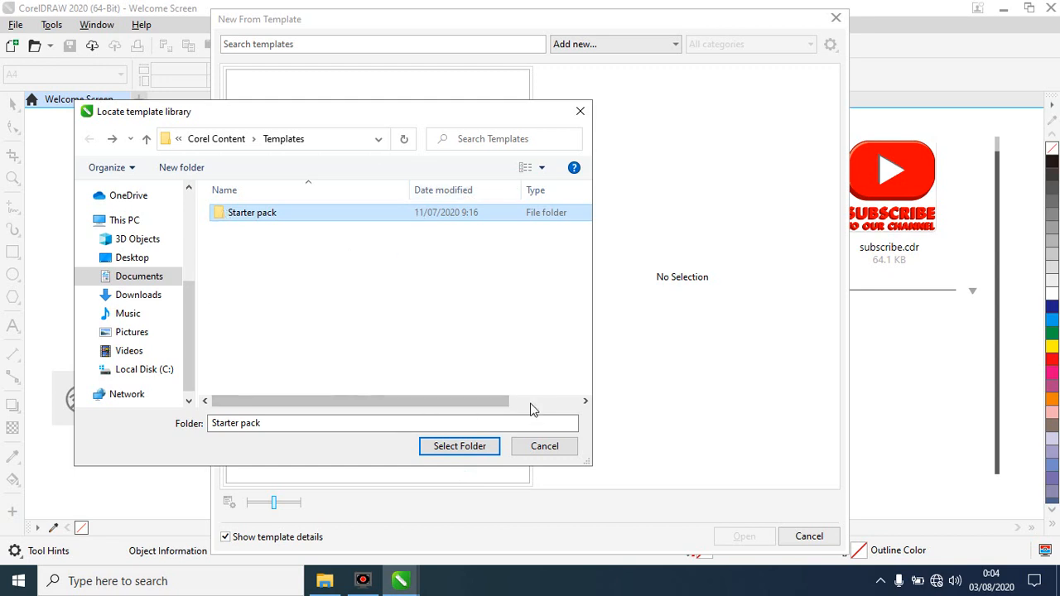
pyautogui.doubleClick(246, 213)
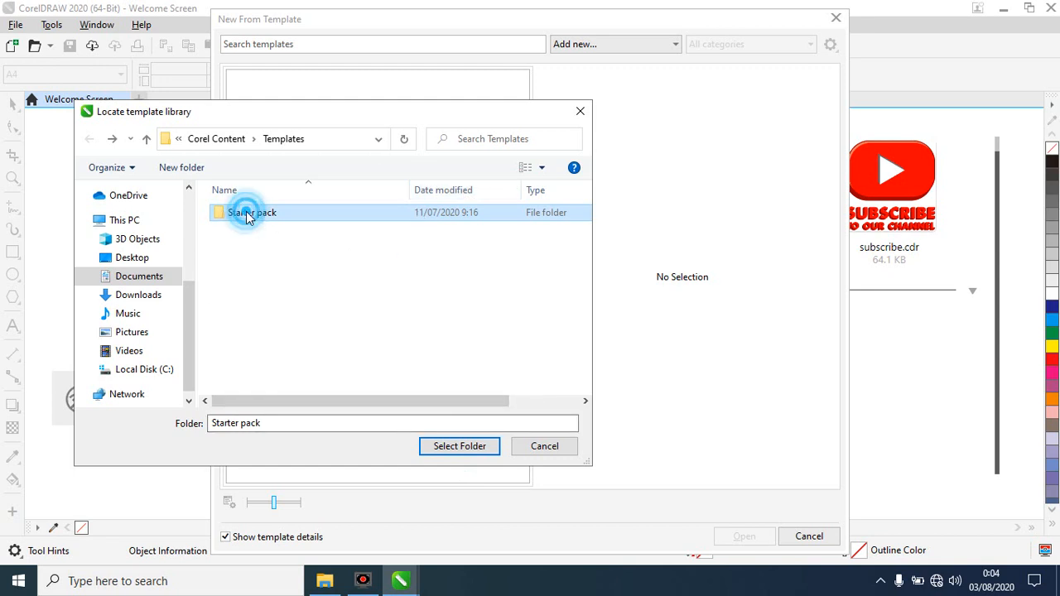
pyautogui.click(540, 445)
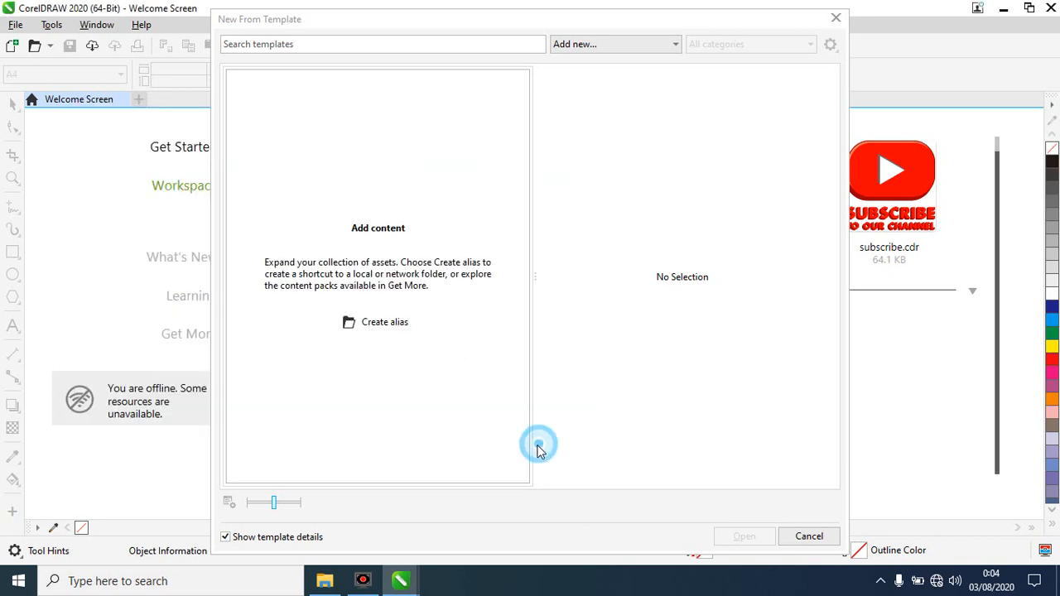
# Look at the recent templates and the favorite templates.
pyautogui.click(634, 48)
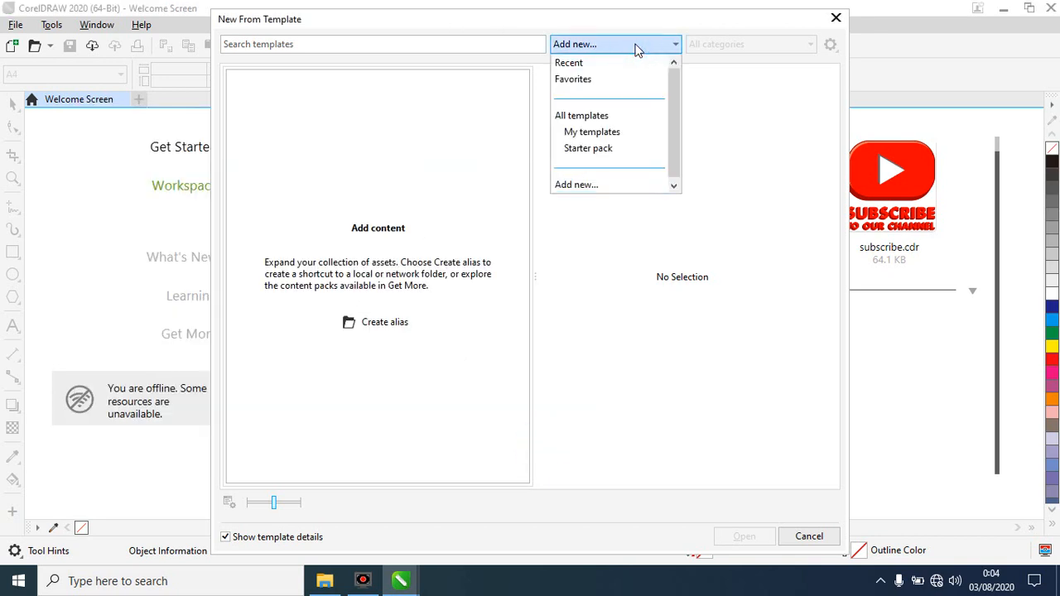
pyautogui.click(599, 65)
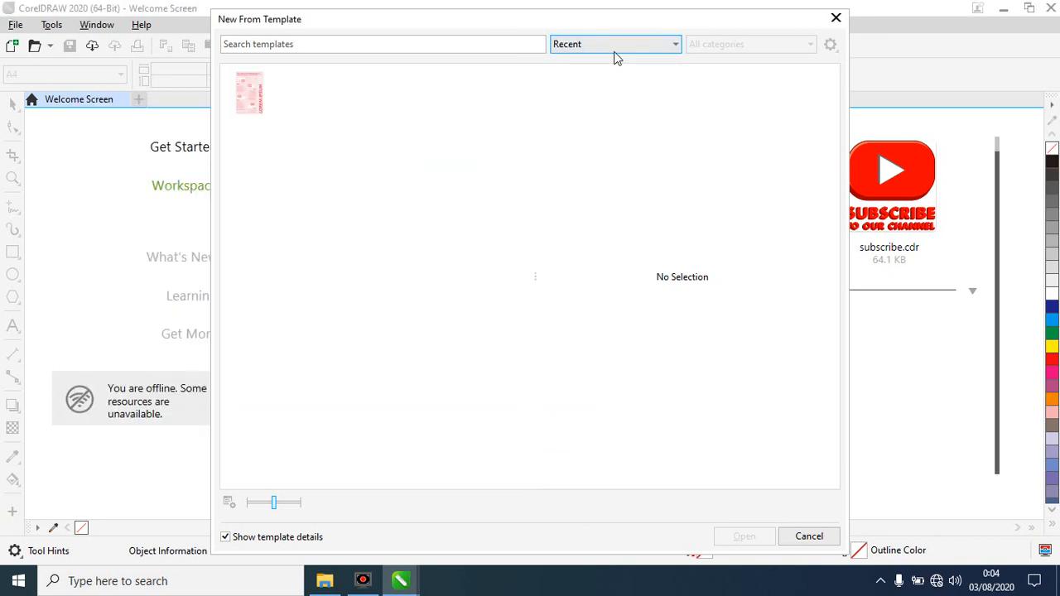
pyautogui.click(620, 48)
pyautogui.click(616, 78)
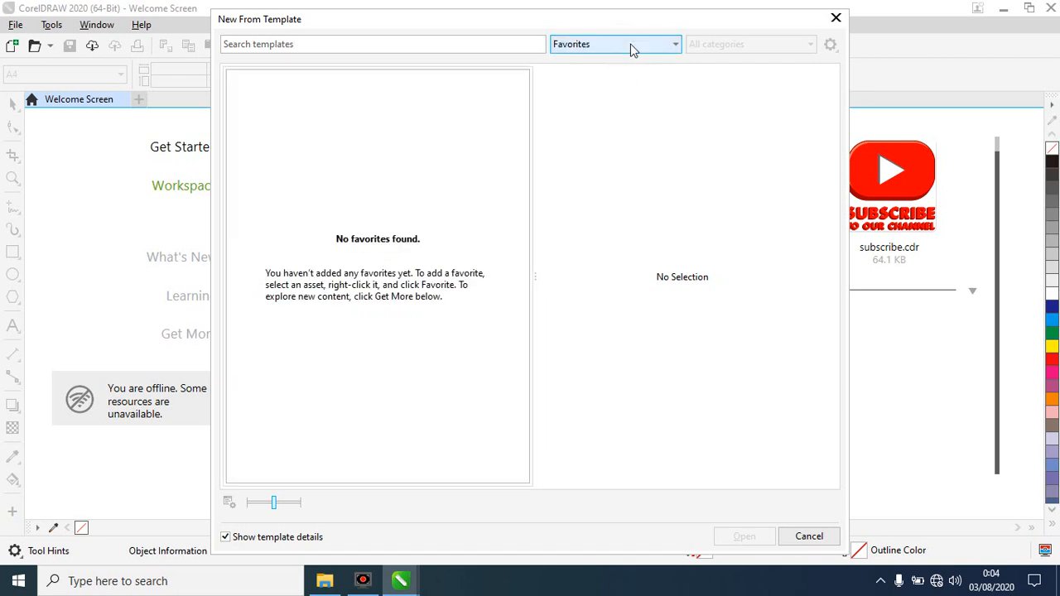
# Filter all templates by the Menus category and create a new document from the contoh template.
pyautogui.click(631, 49)
pyautogui.click(613, 117)
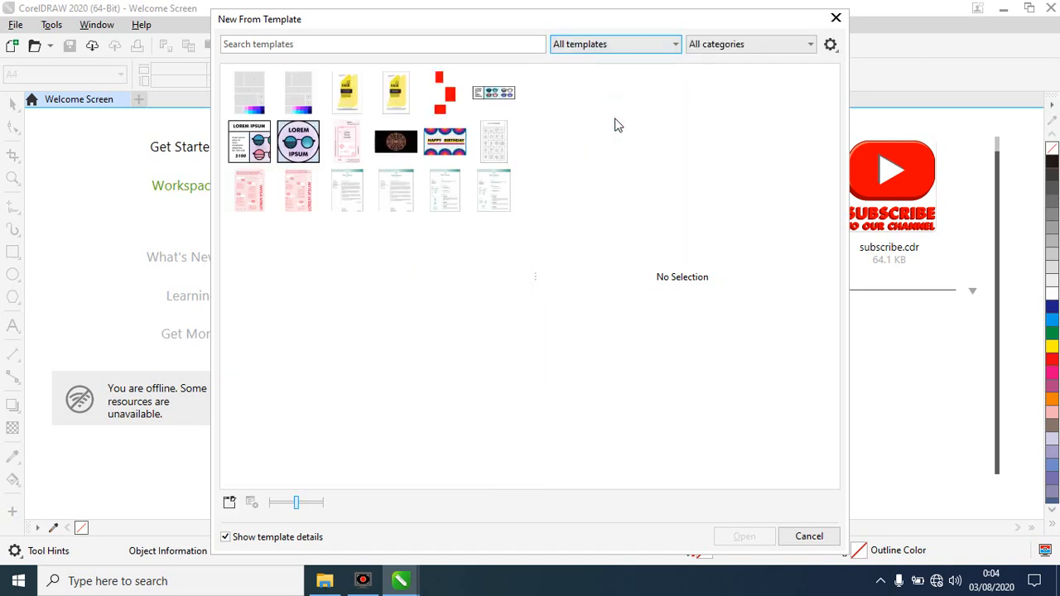
pyautogui.click(795, 43)
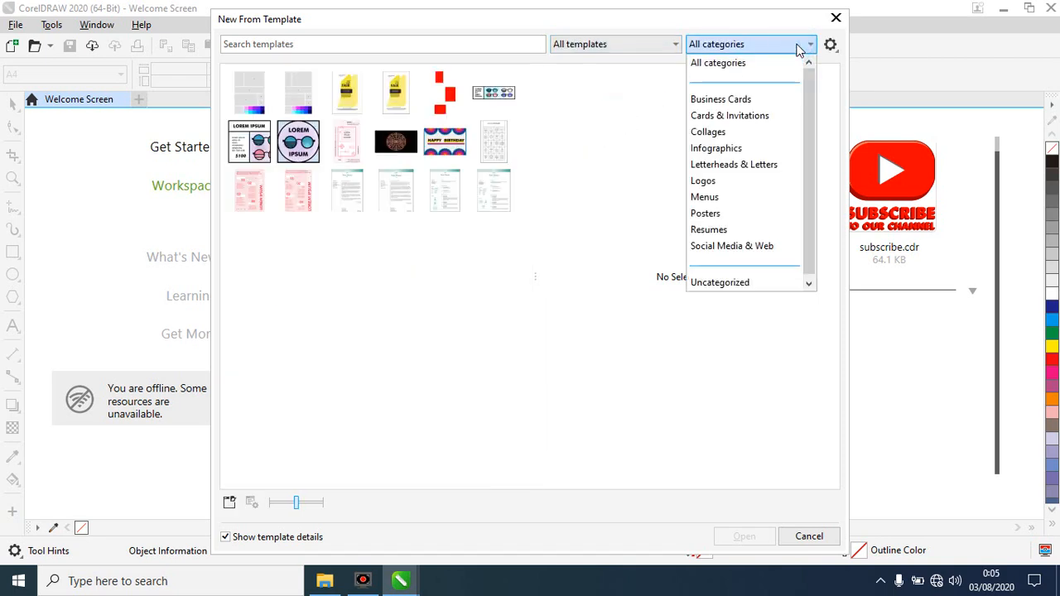
pyautogui.click(732, 206)
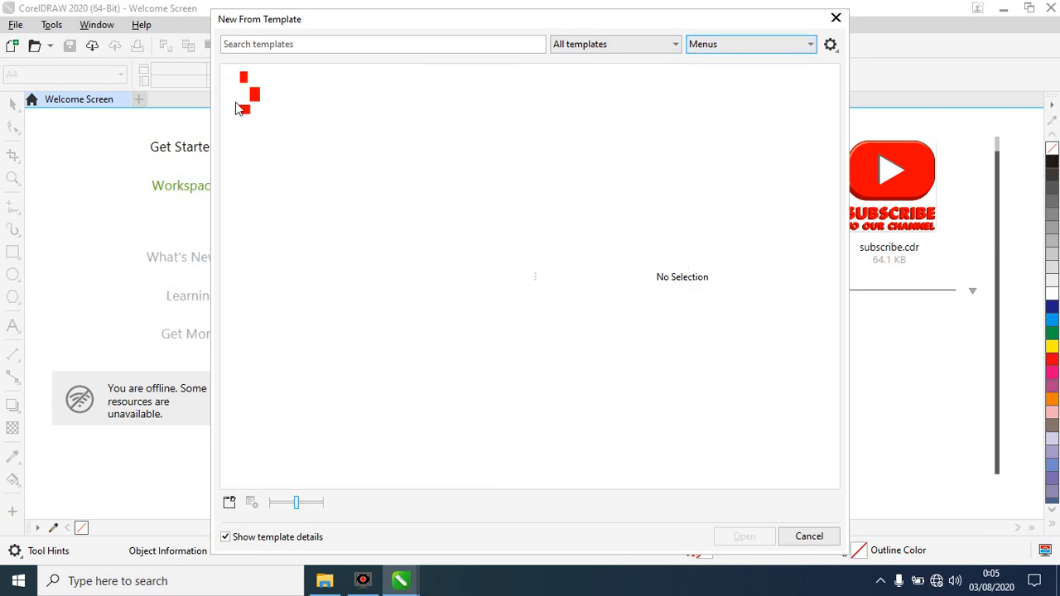
pyautogui.click(240, 107)
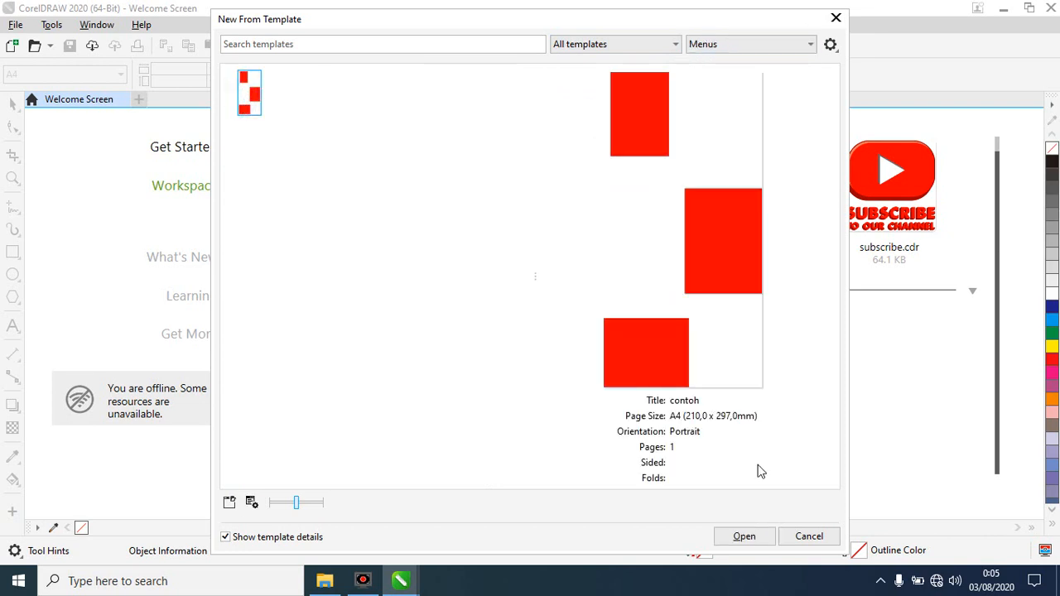
pyautogui.click(745, 537)
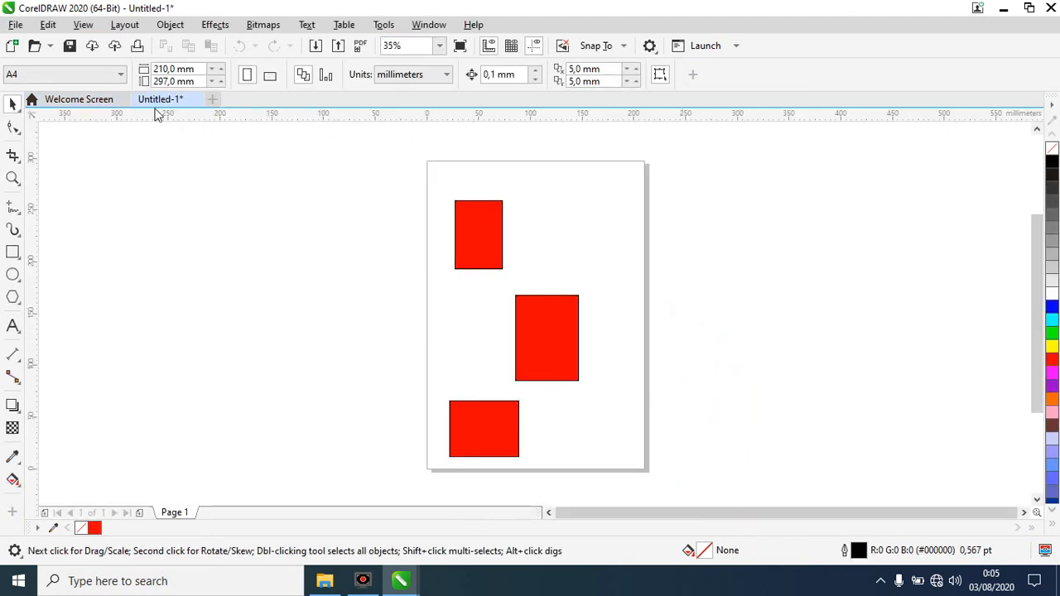
# Switch to the contoh.cdrt window and open the thumbel drawing from the File Corel Baru folder.
pyautogui.moveTo(400, 581)
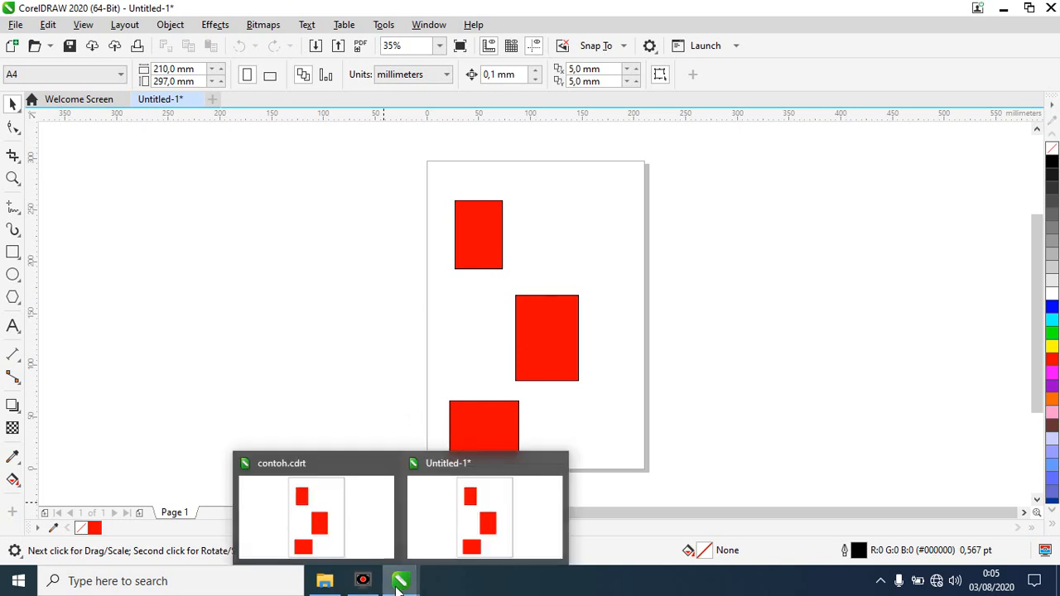
pyautogui.click(320, 540)
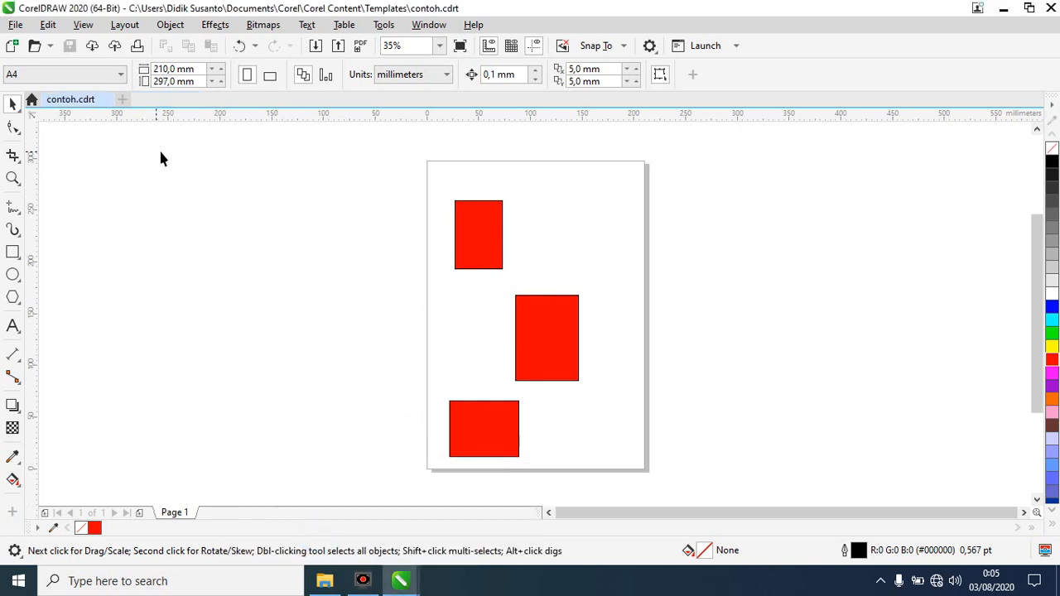
pyautogui.click(12, 24)
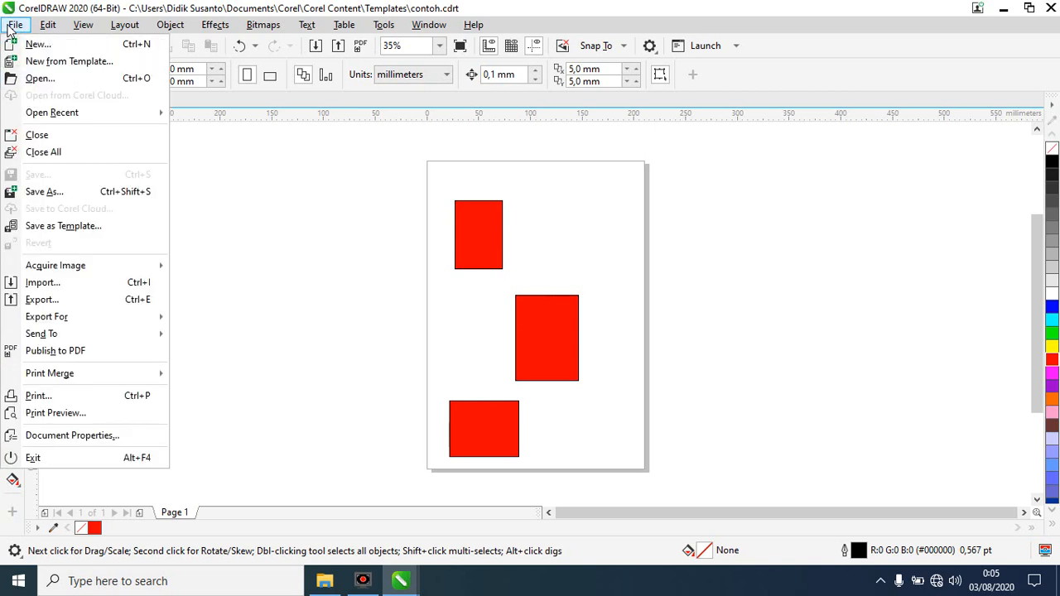
pyautogui.click(71, 80)
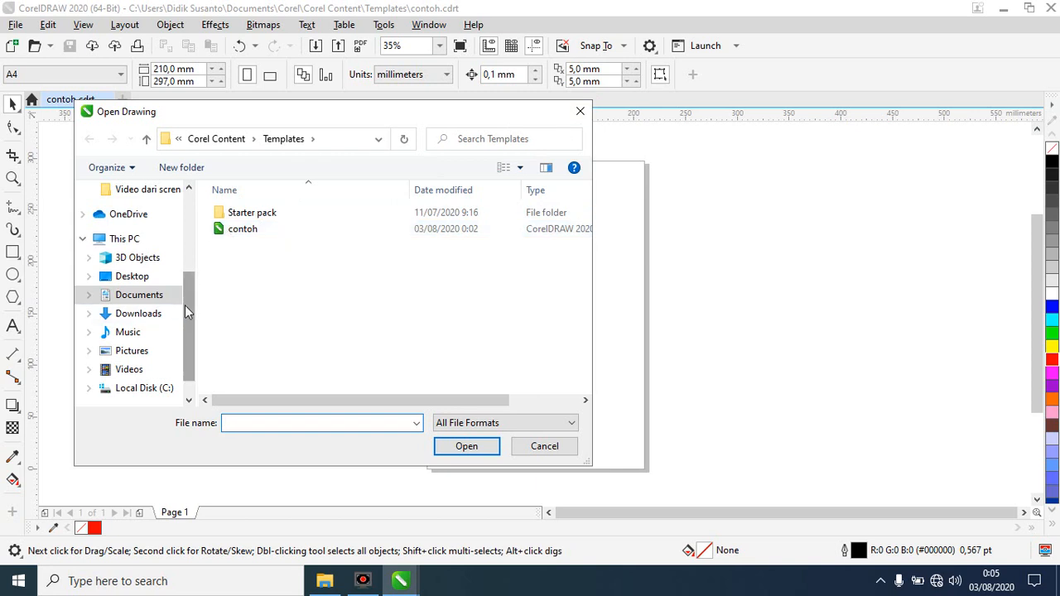
pyautogui.moveTo(185, 305); pyautogui.dragTo(193, 254)
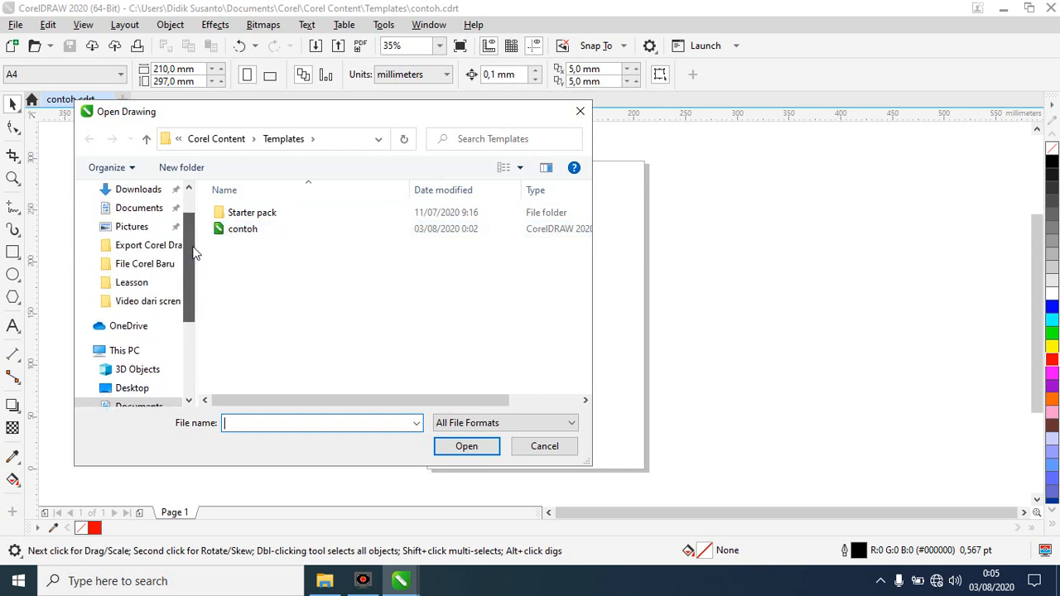
pyautogui.click(153, 266)
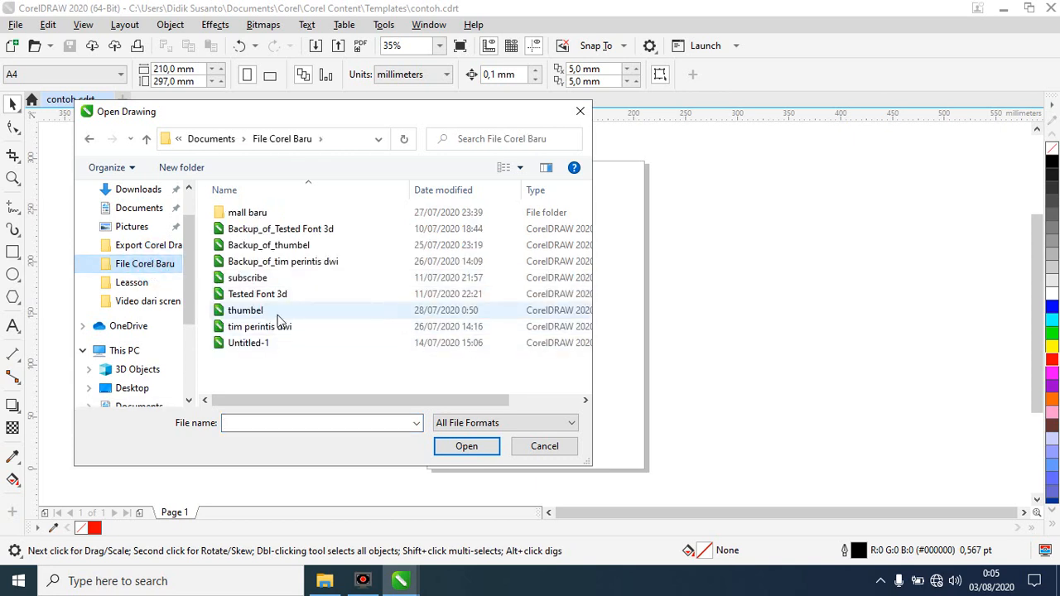
pyautogui.click(247, 310)
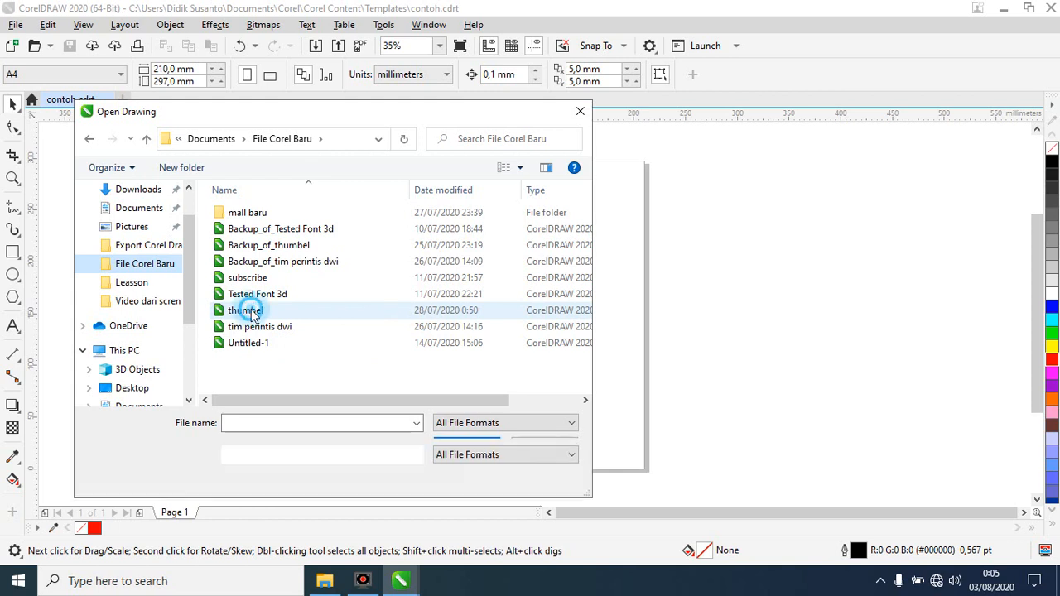
pyautogui.click(469, 482)
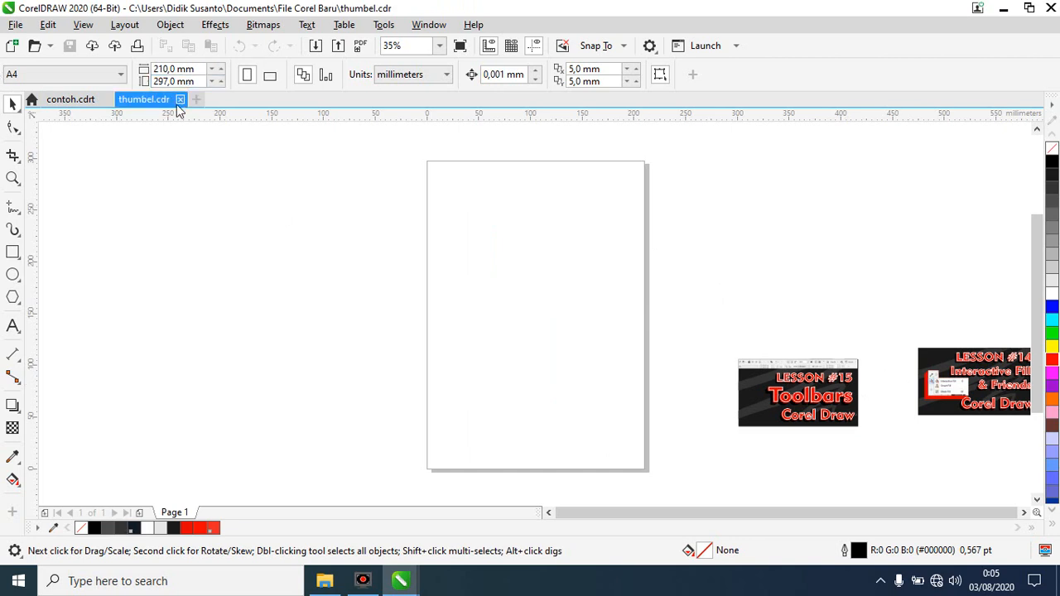
# Close thumbel.cdr and look at the recent files list and the Open Drawing dialog without opening a file.
pyautogui.click(180, 100)
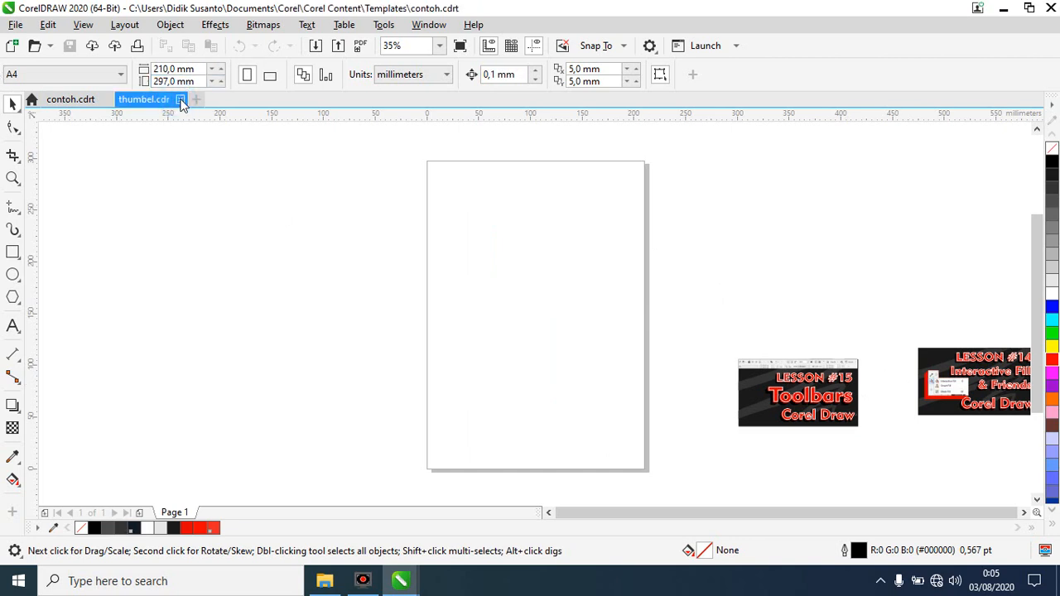
pyautogui.click(50, 46)
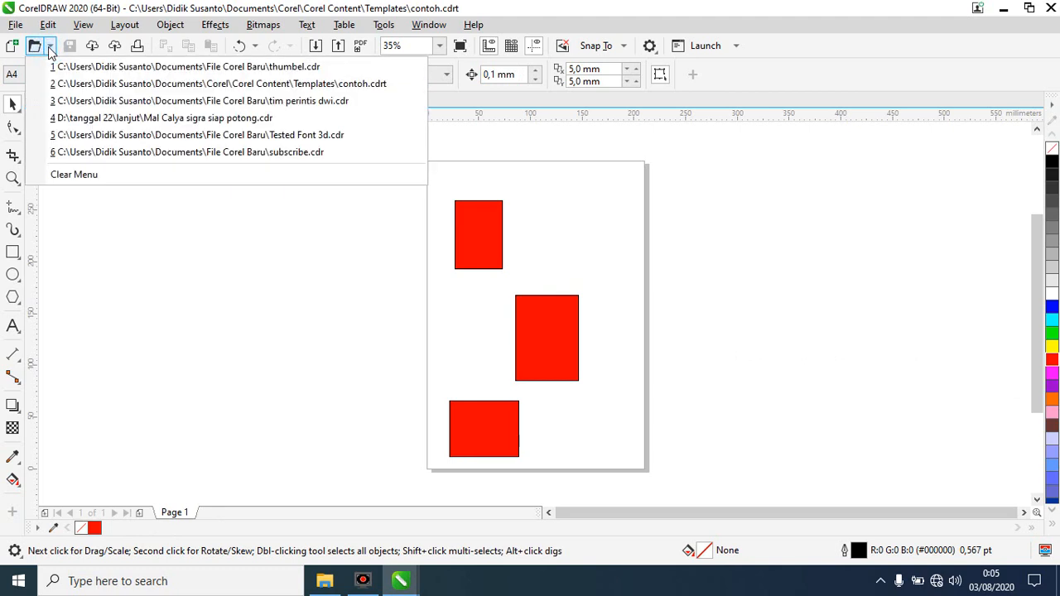
pyautogui.click(35, 49)
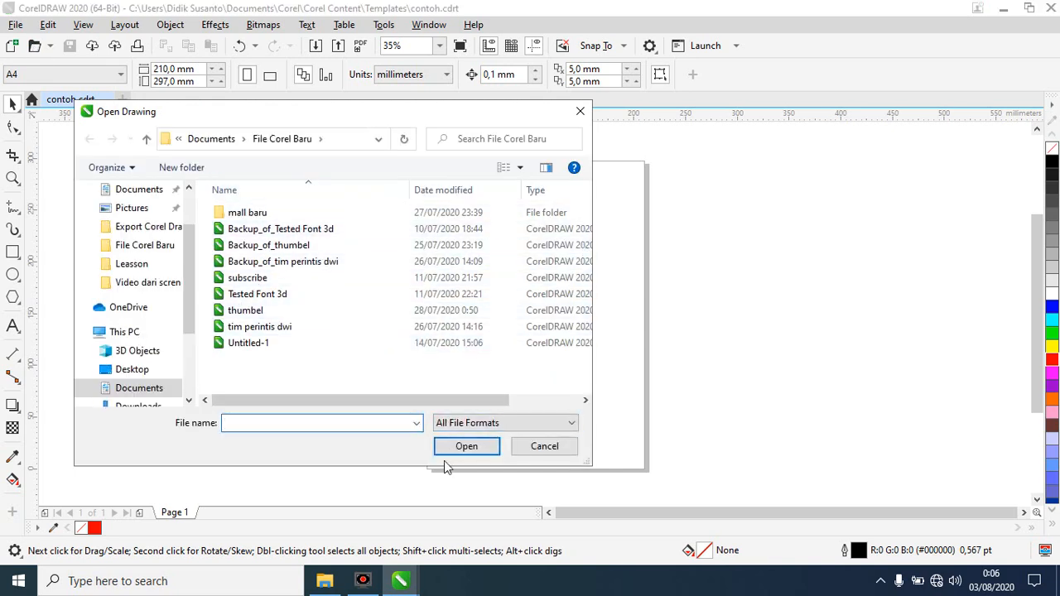
pyautogui.click(581, 114)
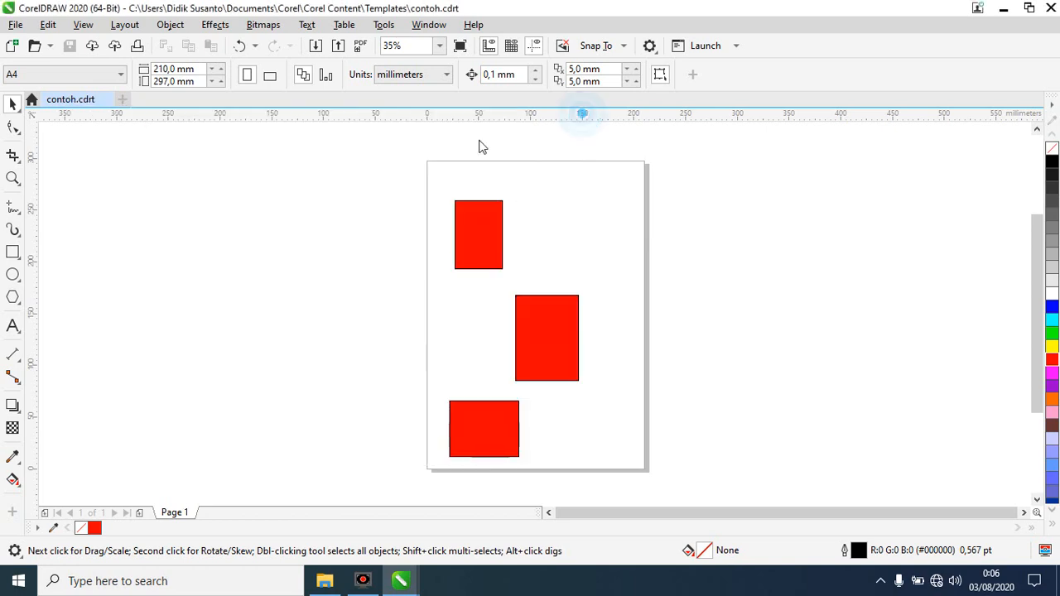
# Try to open the recent file Mal Calya sigra siap potong.cdr.
pyautogui.click(16, 24)
pyautogui.moveTo(87, 116)
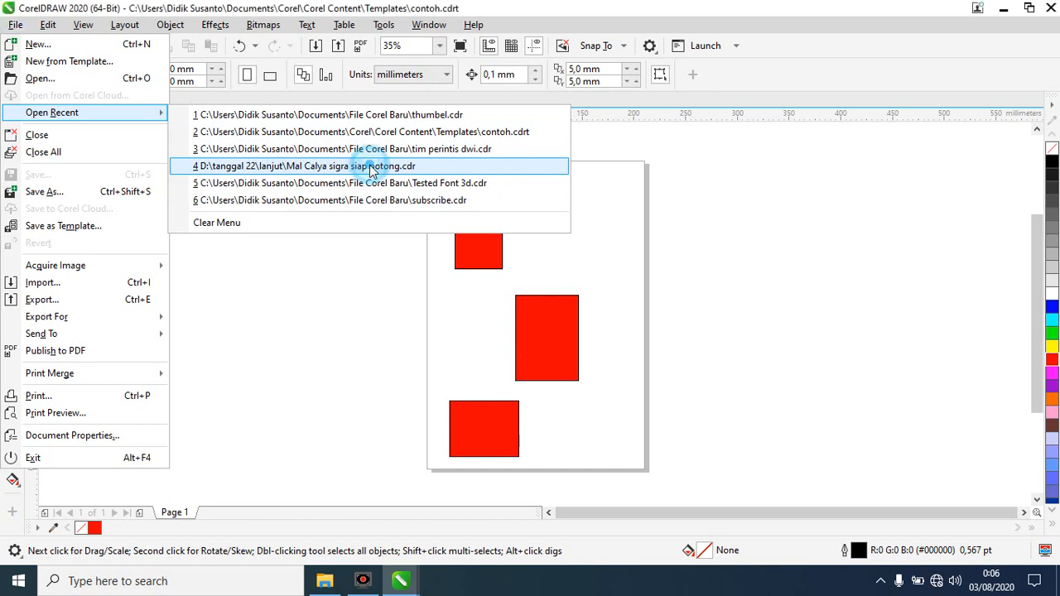
pyautogui.click(373, 166)
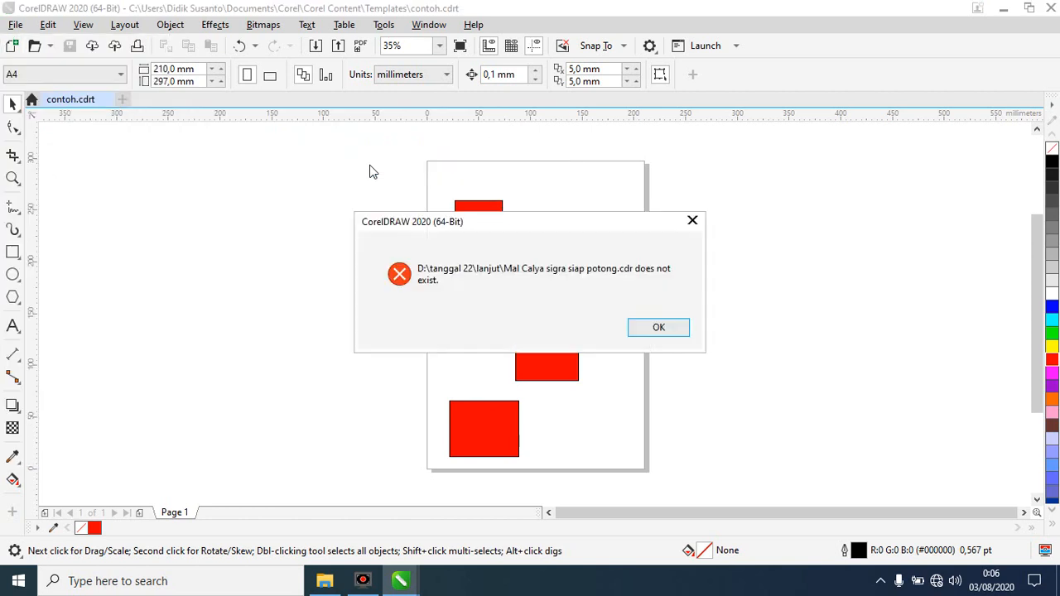
pyautogui.click(658, 328)
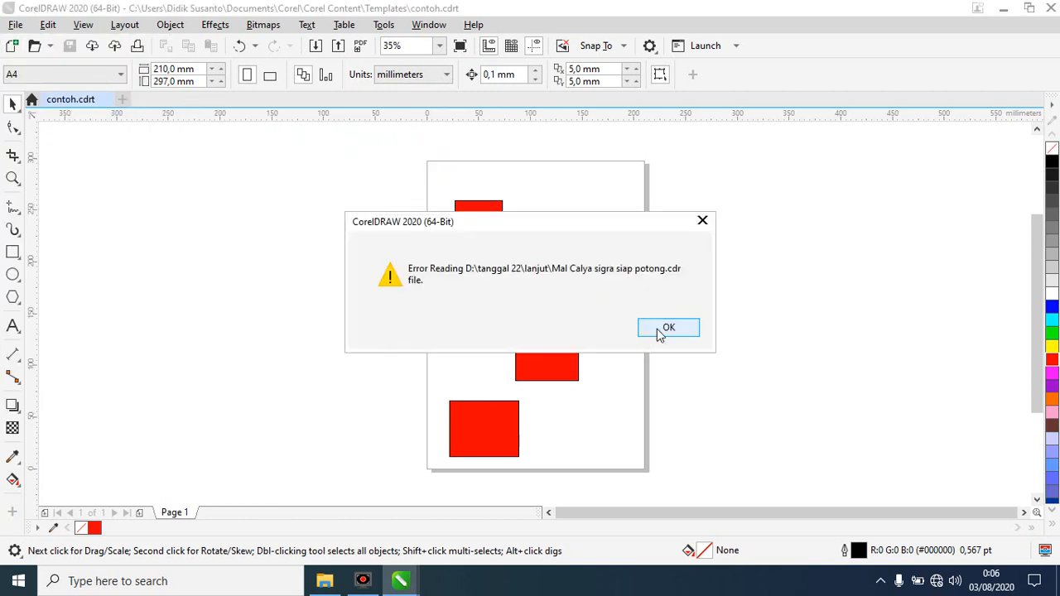
pyautogui.click(664, 329)
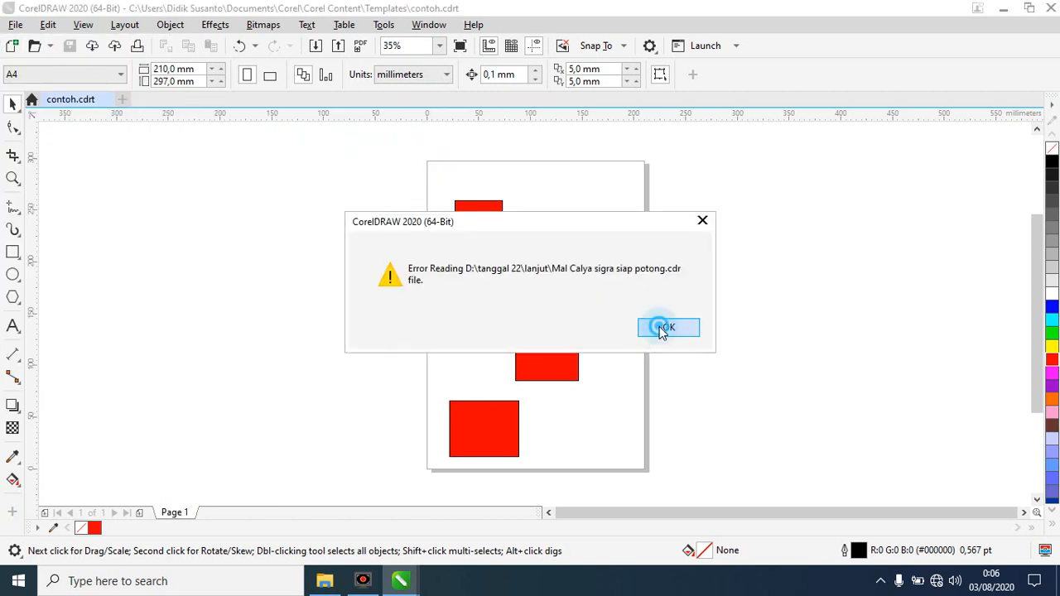
# Reopen thumbel.cdr from the recent files and close it again.
pyautogui.click(17, 26)
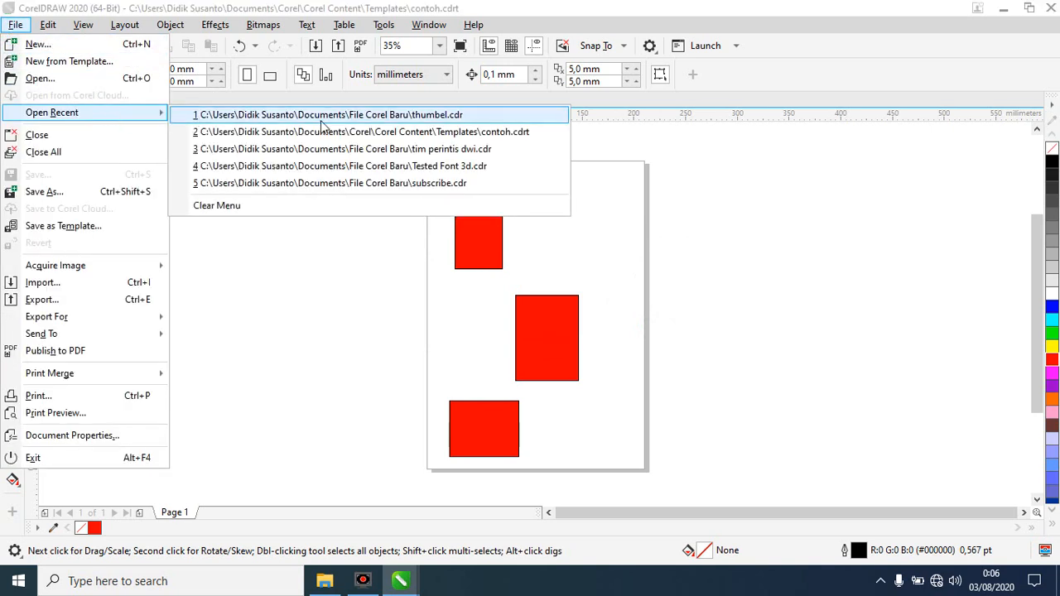
pyautogui.click(447, 115)
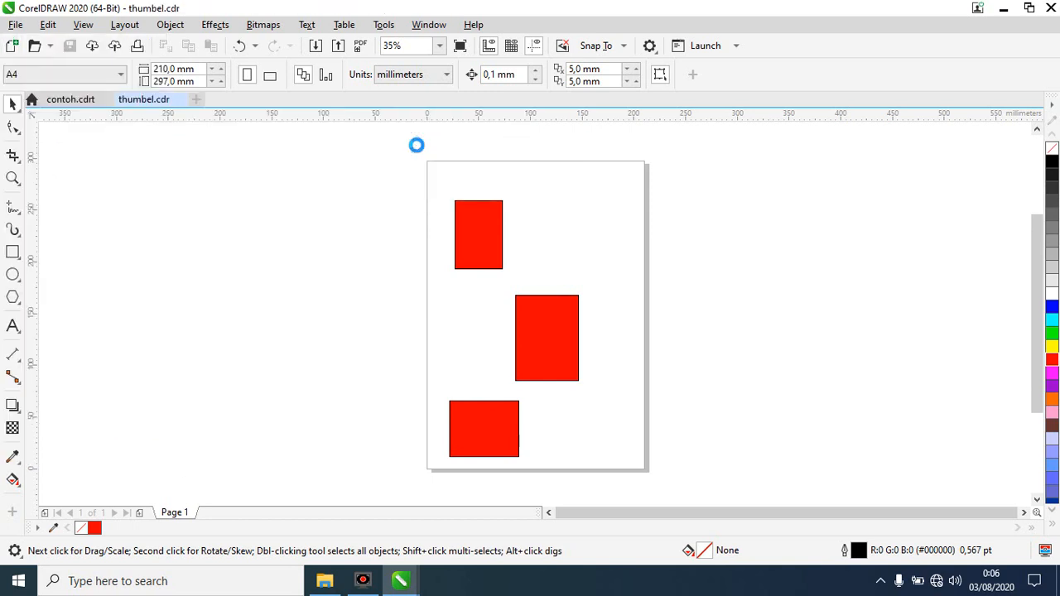
pyautogui.click(182, 98)
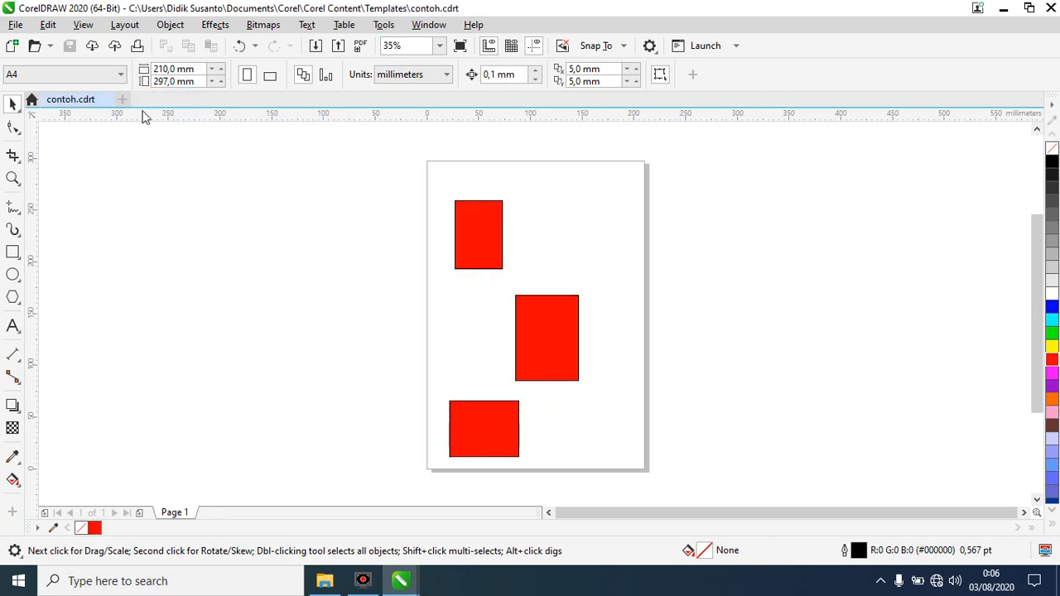
# Close the contoh.cdrt document.
pyautogui.click(50, 48)
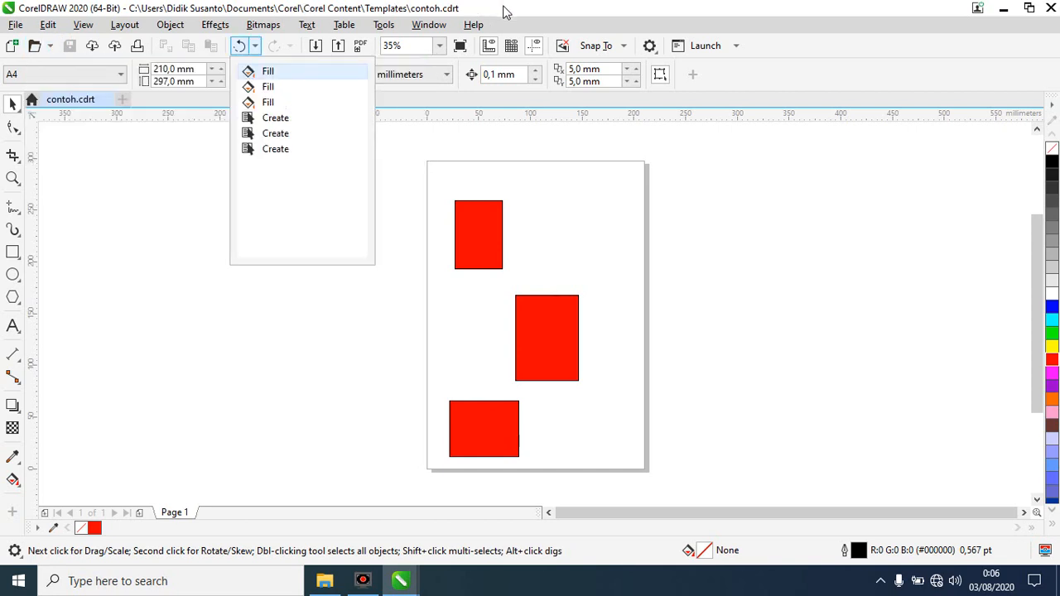
pyautogui.click(15, 24)
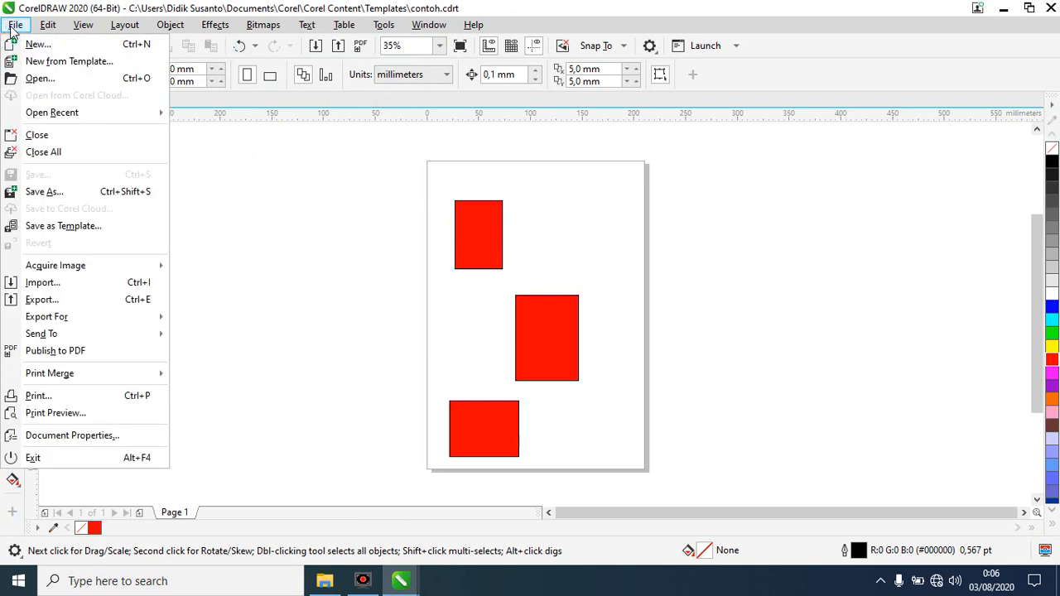
pyautogui.click(60, 135)
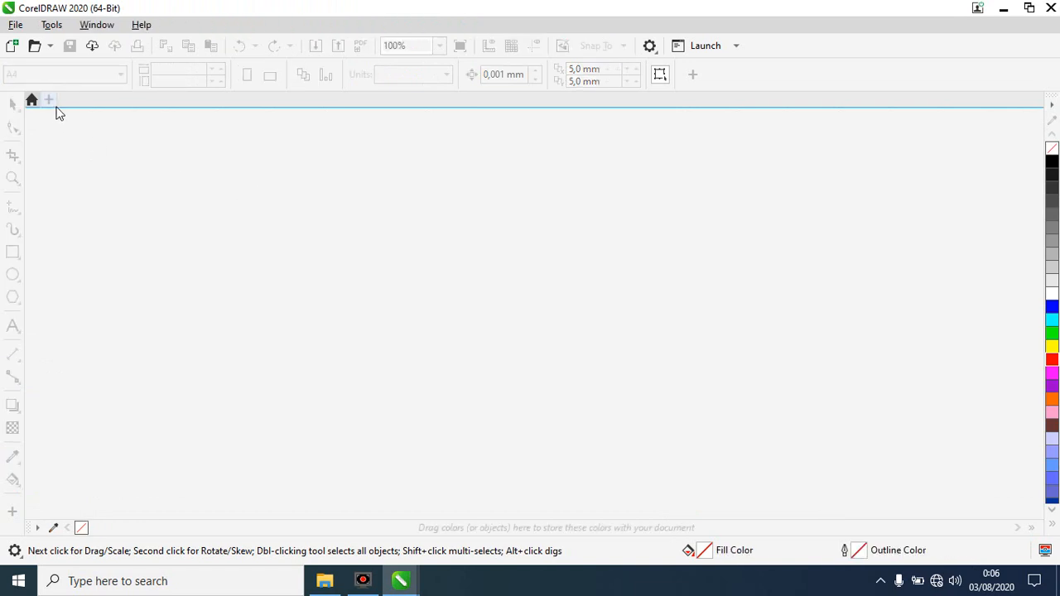
# Create two blank 21,5 x 33,0 cm RGB documents at 300 dpi and close them one at a time.
pyautogui.click(49, 99)
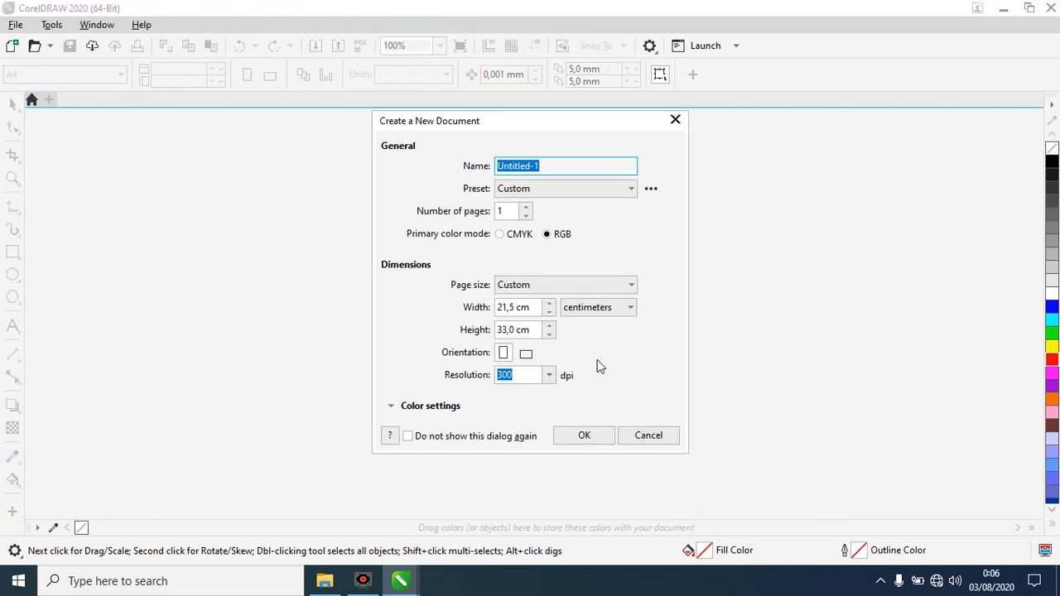
pyautogui.click(583, 437)
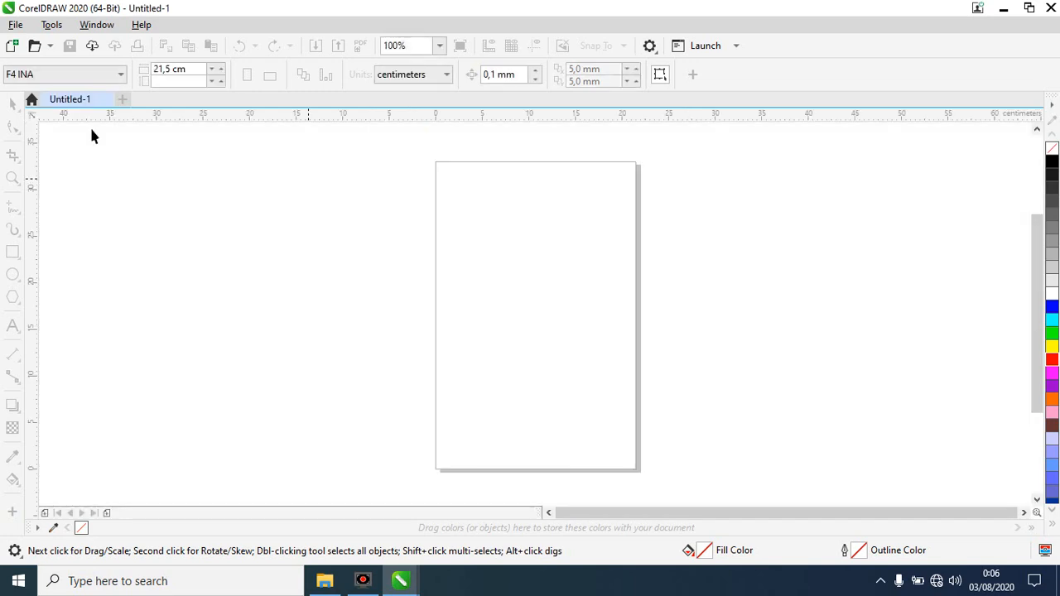
pyautogui.click(124, 98)
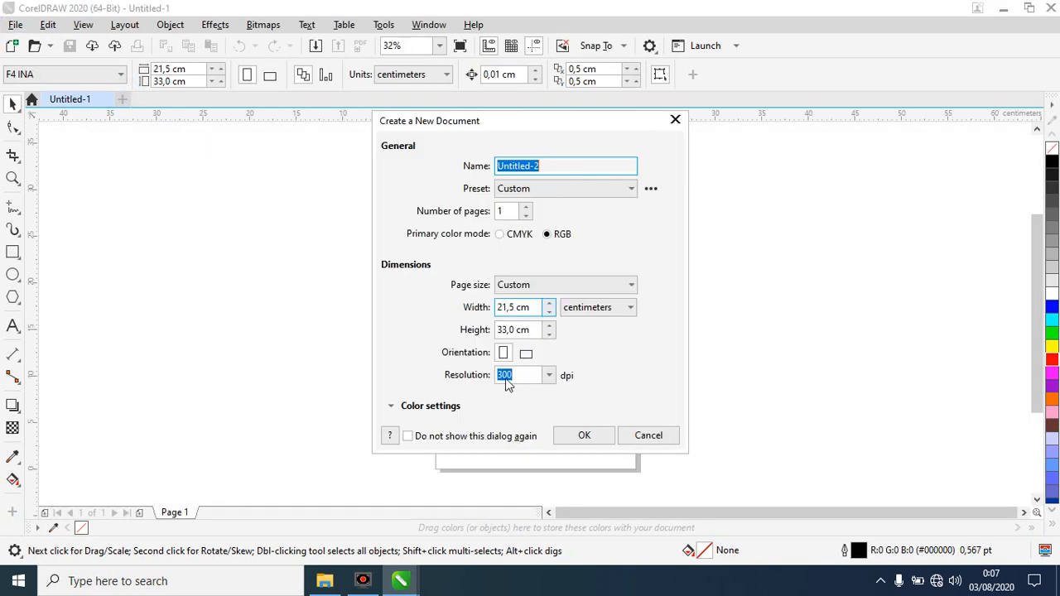
pyautogui.click(584, 436)
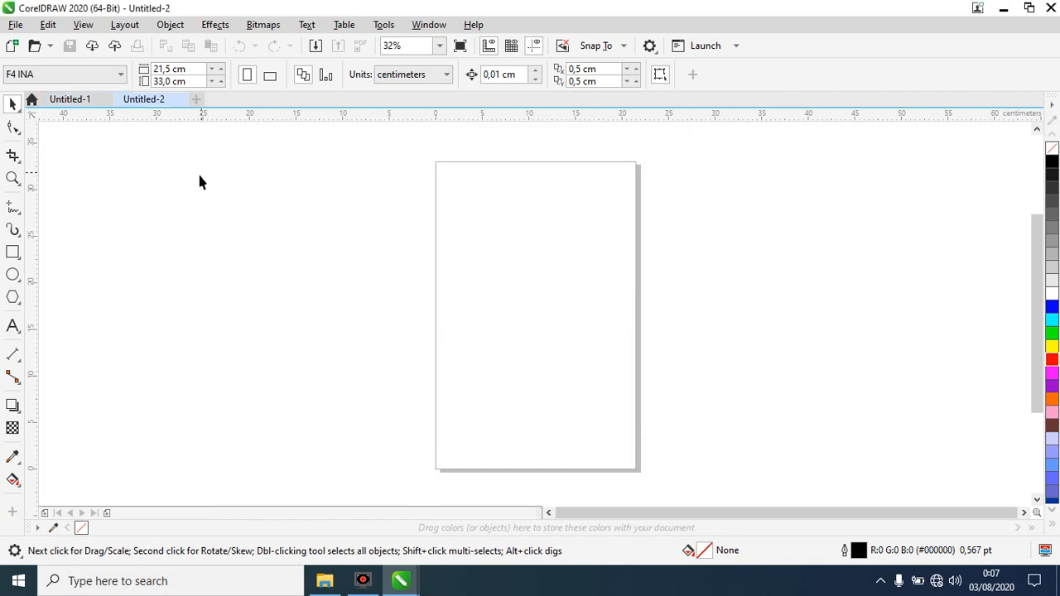
pyautogui.click(107, 99)
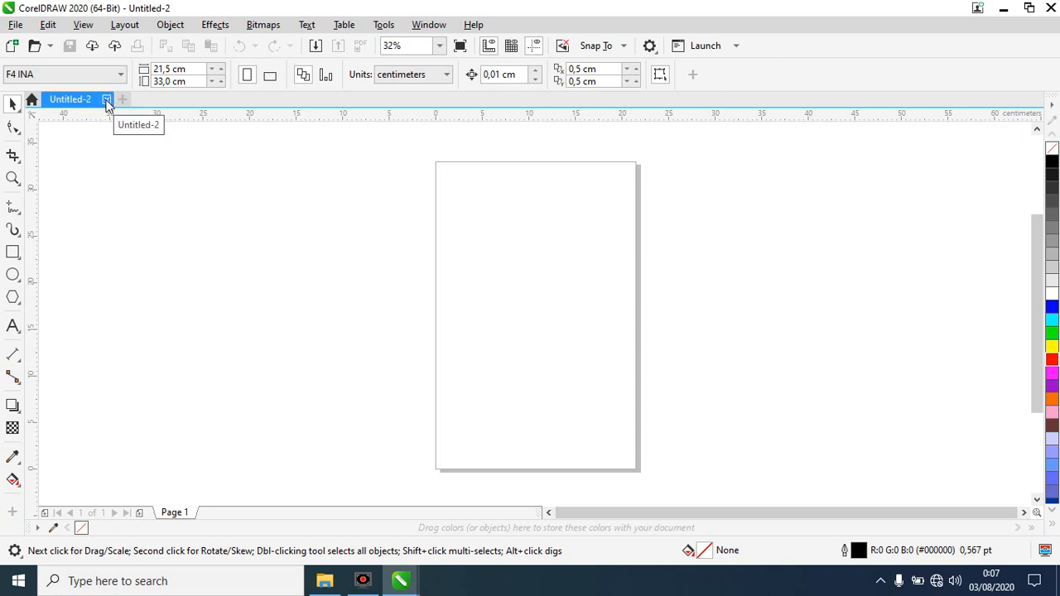
pyautogui.click(107, 99)
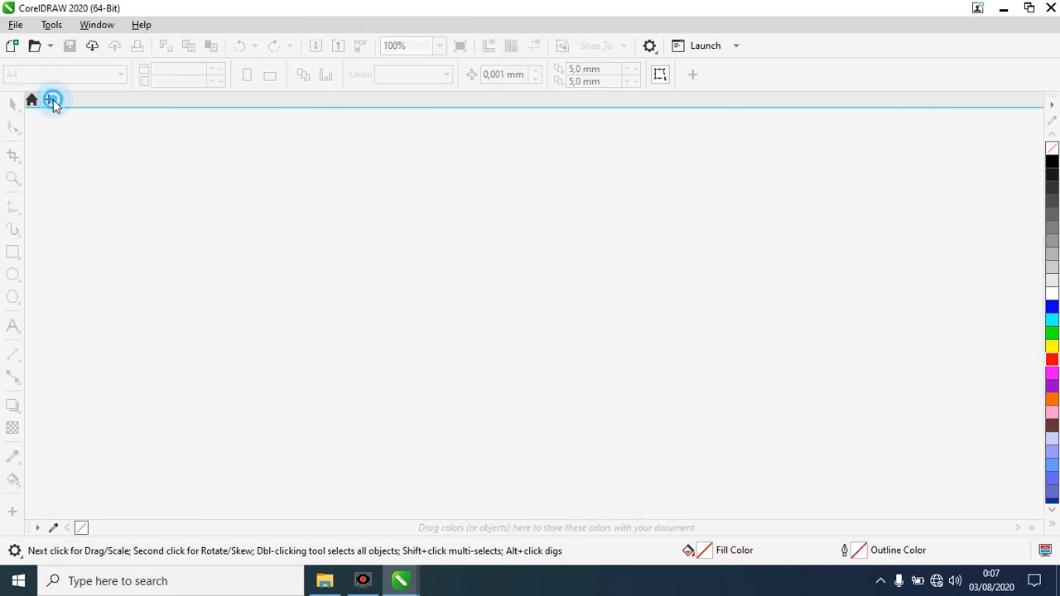
# Create two more blank 21,5 x 33,0 cm RGB documents and close all open documents at once.
pyautogui.click(49, 100)
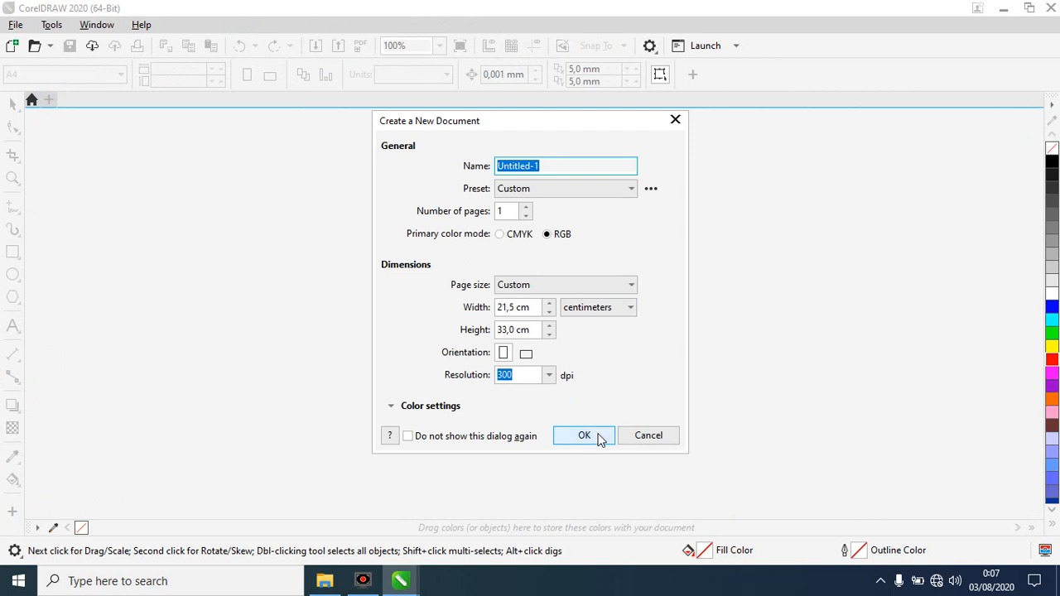
pyautogui.click(598, 436)
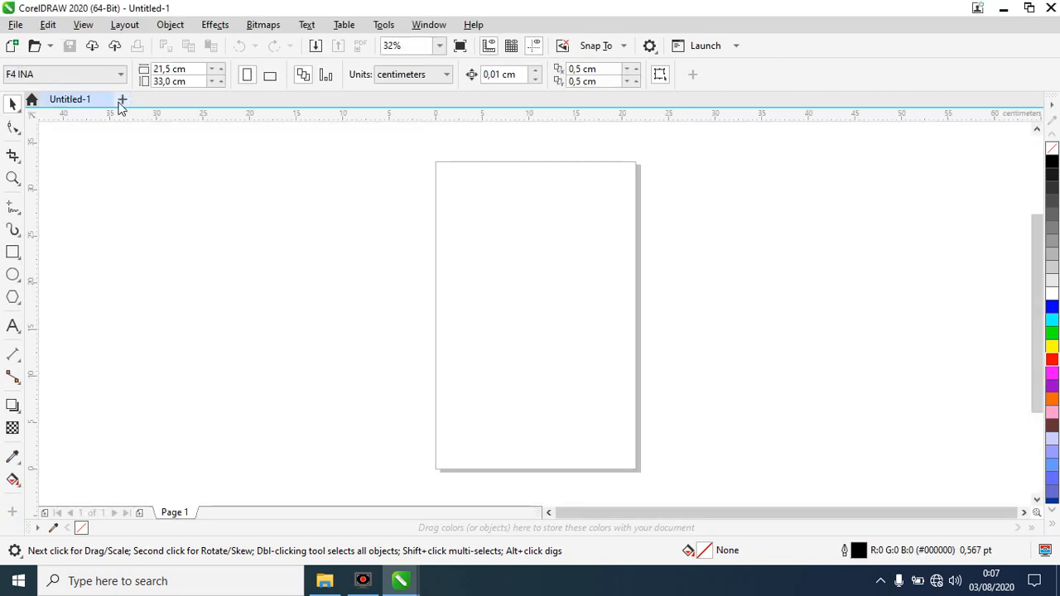
pyautogui.click(122, 100)
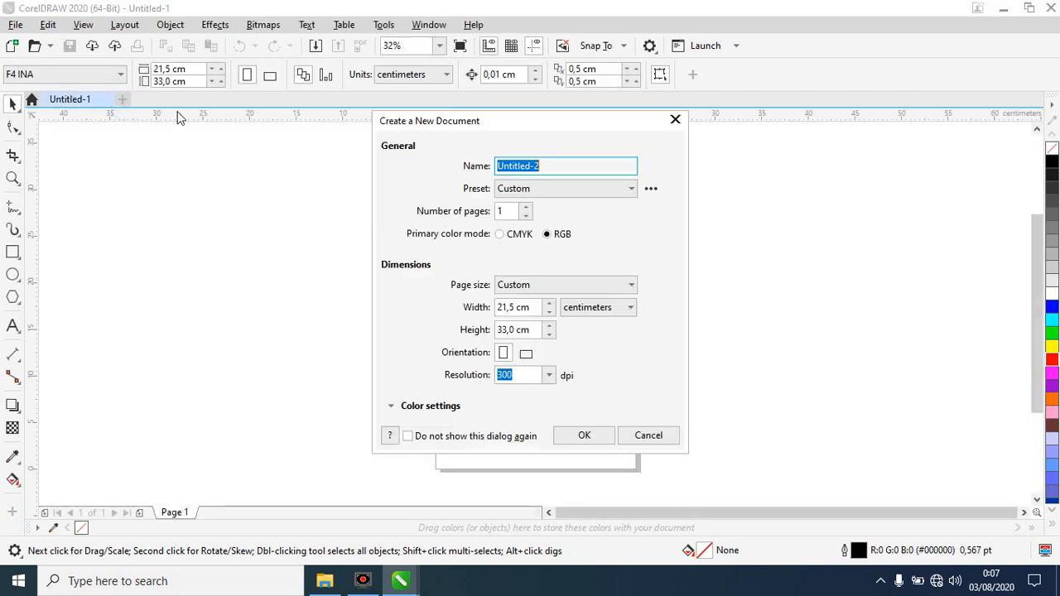
pyautogui.click(584, 435)
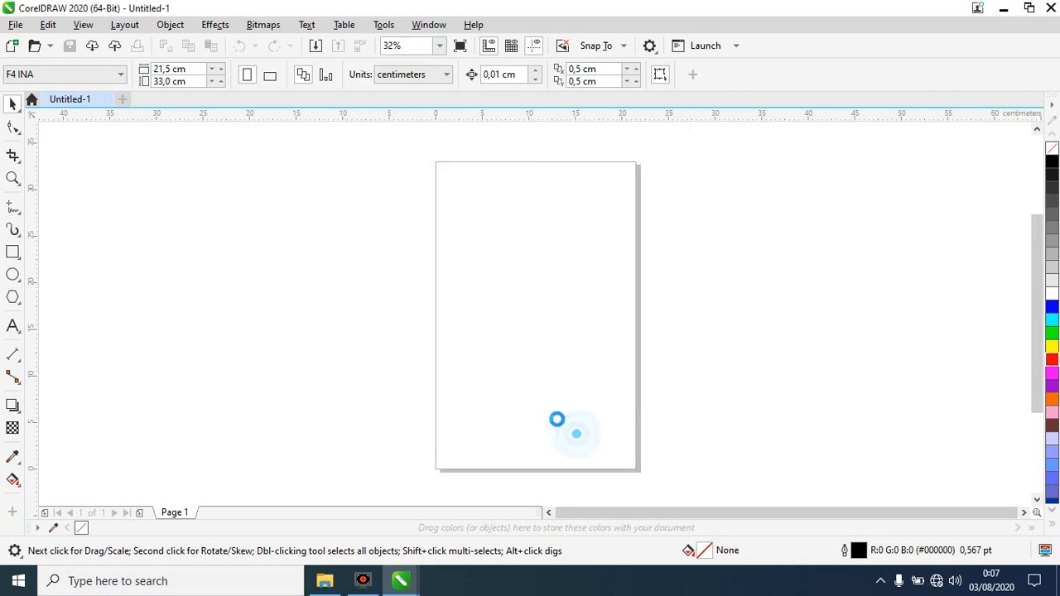
pyautogui.click(15, 26)
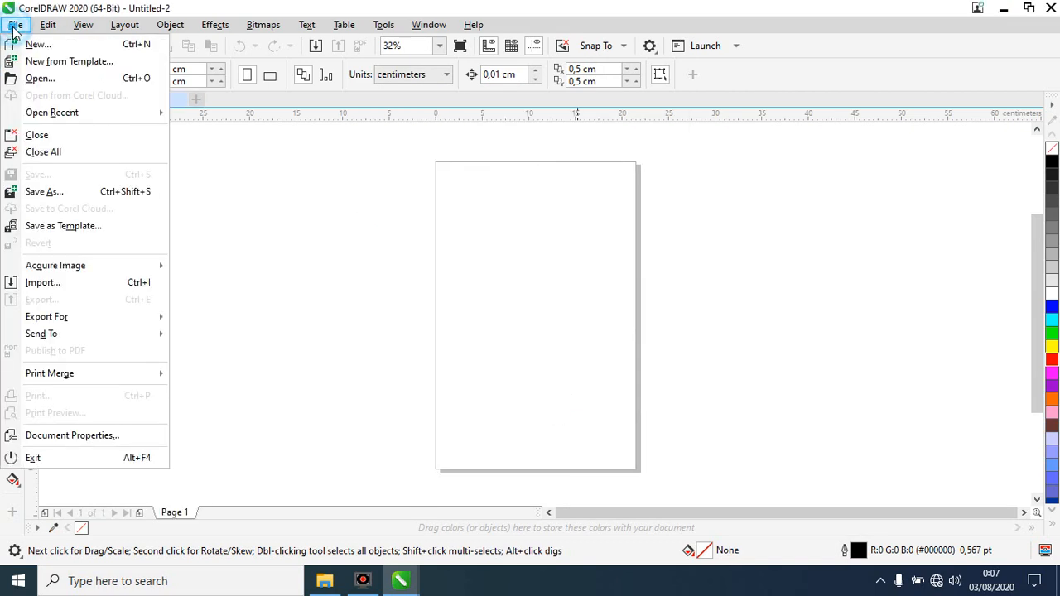
pyautogui.click(78, 153)
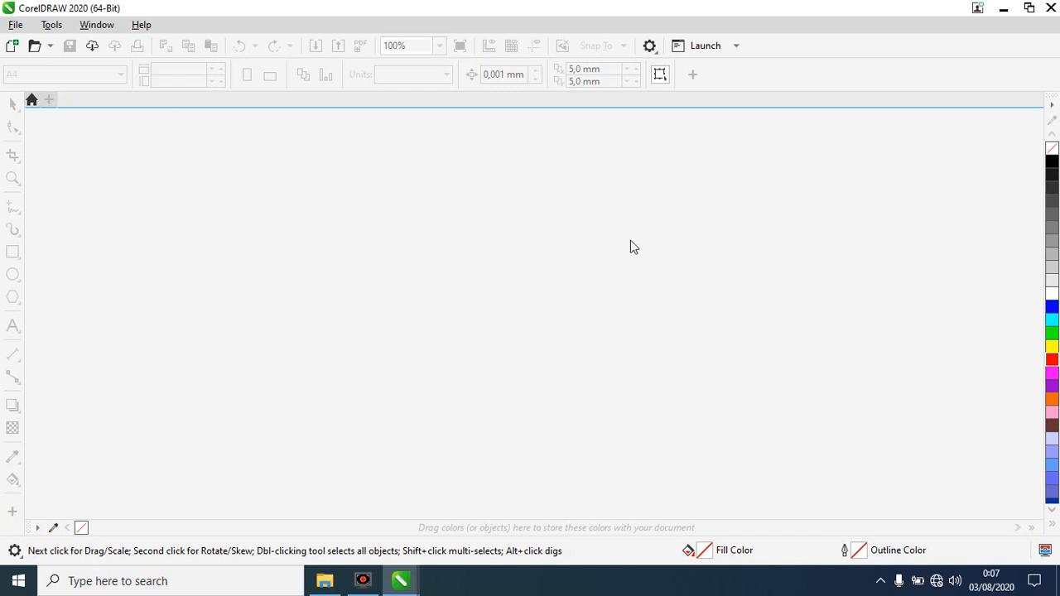
# Create one blank portrait document with the current 21,5 x 33,0 cm page settings.
pyautogui.click(48, 100)
pyautogui.click(584, 435)
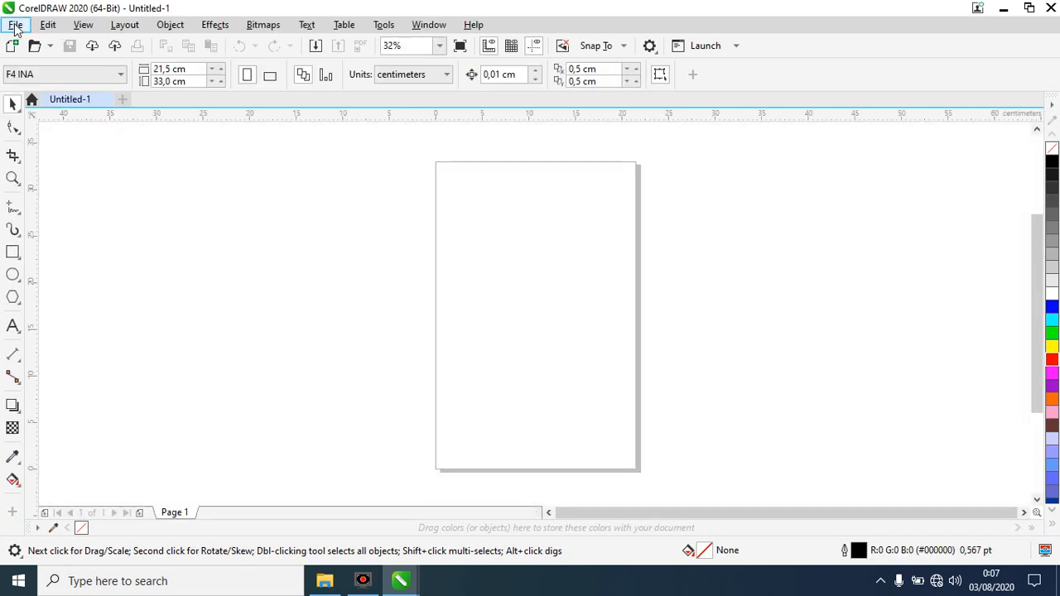
pyautogui.click(16, 24)
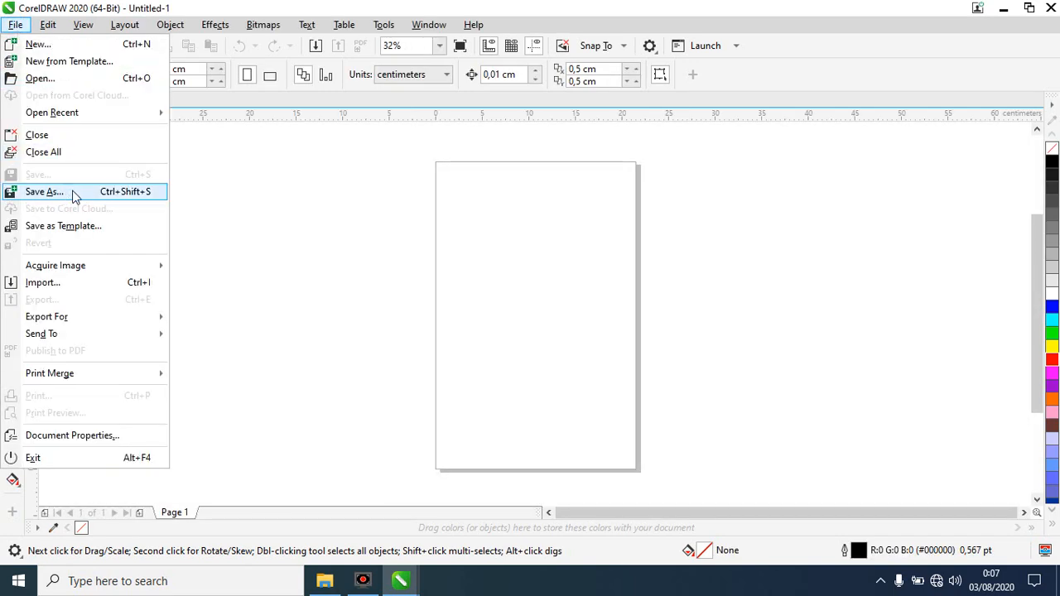
pyautogui.click(326, 195)
# Draw a circle about 14 cm in diameter in the upper part of the page and fill it with red.
pyautogui.click(12, 274)
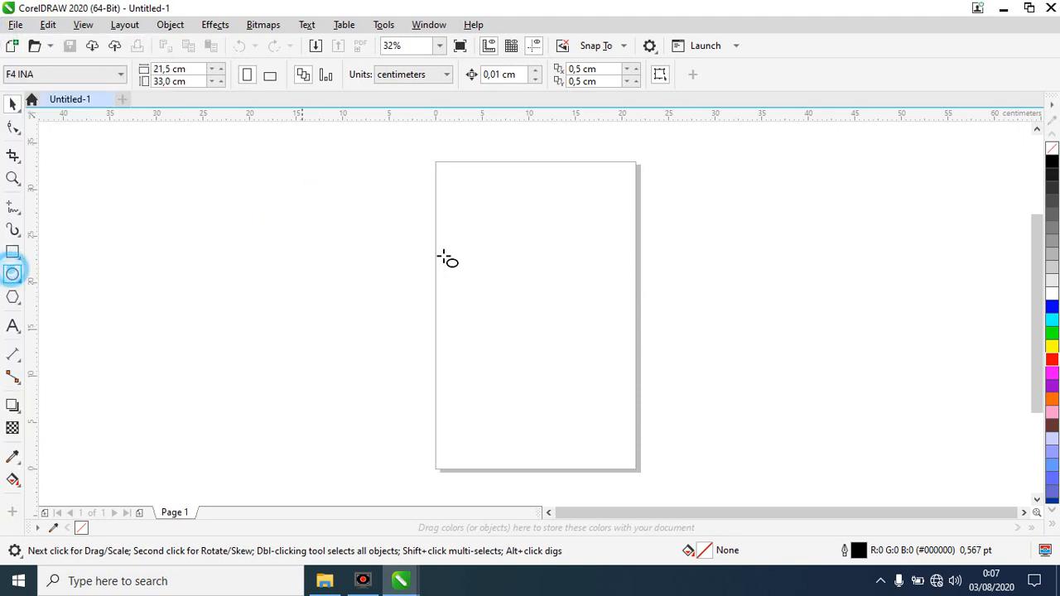
pyautogui.moveTo(457, 194); pyautogui.dragTo(583, 323)
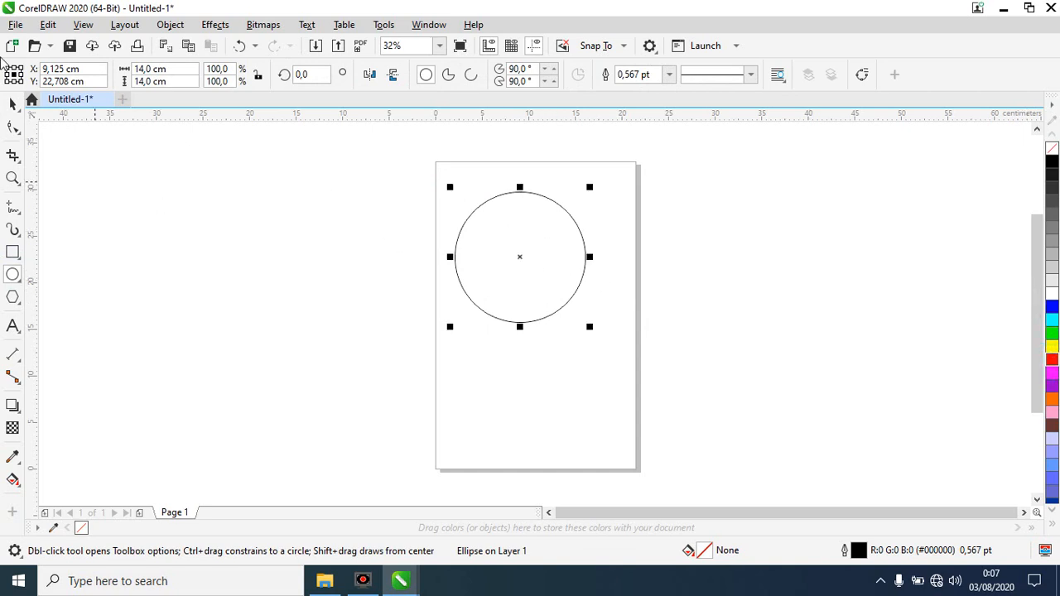
pyautogui.click(1052, 358)
# Start saving the drawing in the File Corel Baru folder with the file name contoh 1.
pyautogui.click(16, 25)
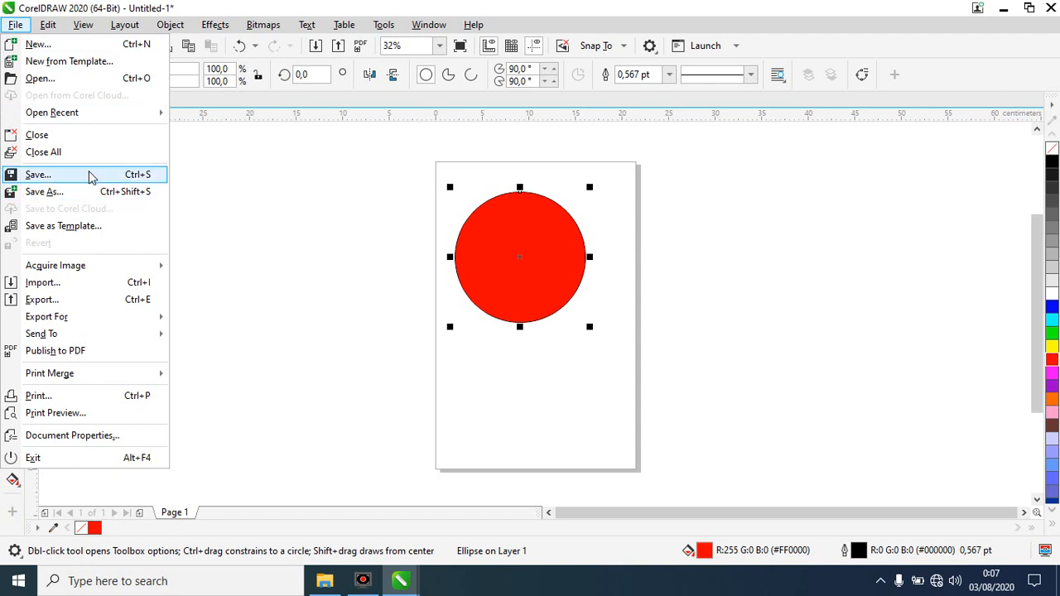
pyautogui.click(320, 188)
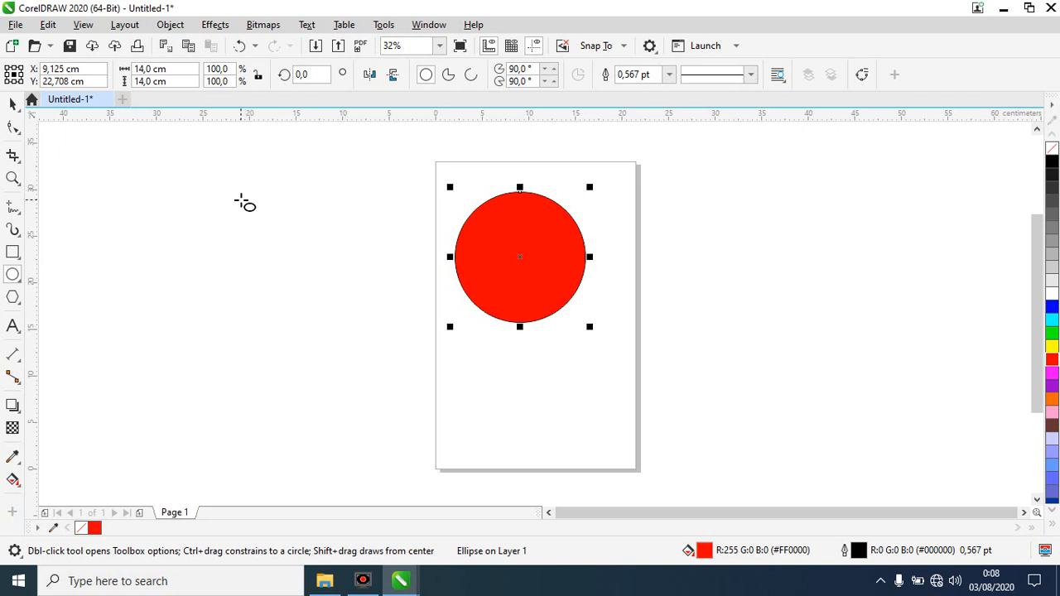
pyautogui.click(11, 25)
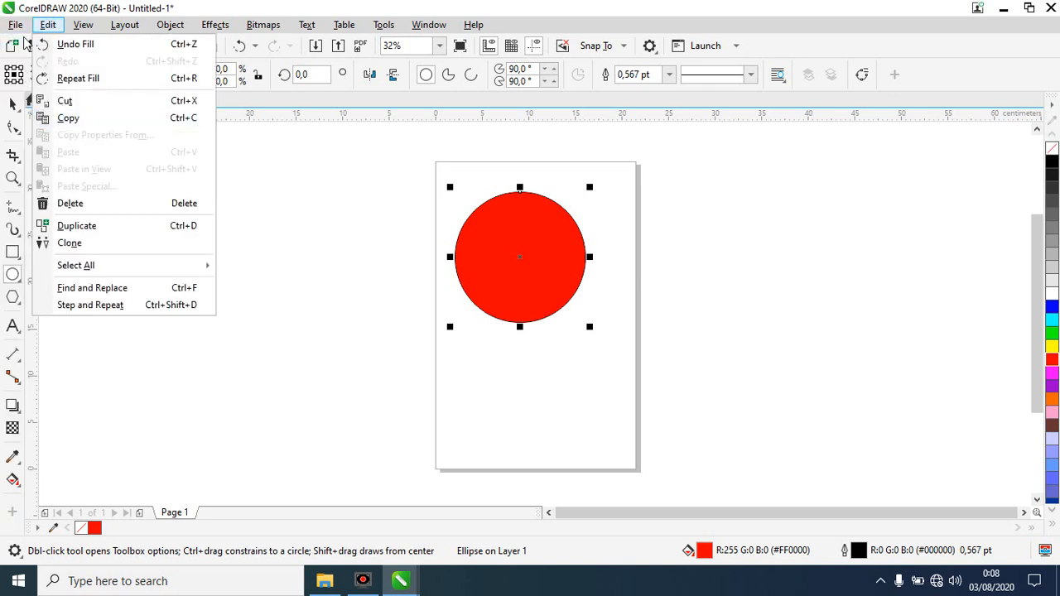
pyautogui.click(64, 174)
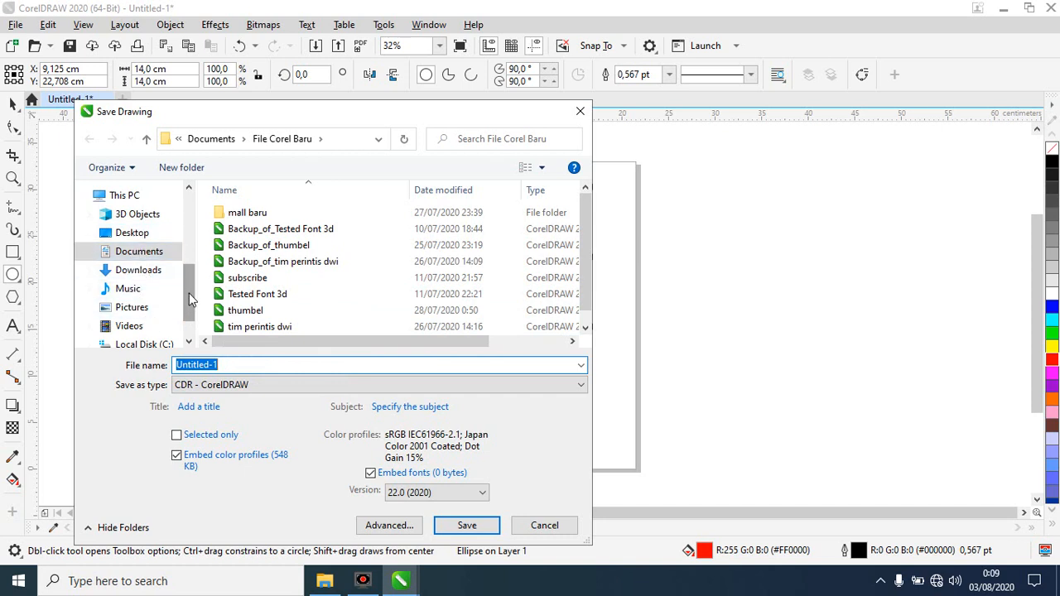
pyautogui.click(278, 364)
pyautogui.moveTo(276, 365); pyautogui.dragTo(130, 367)
pyautogui.write('contoh')
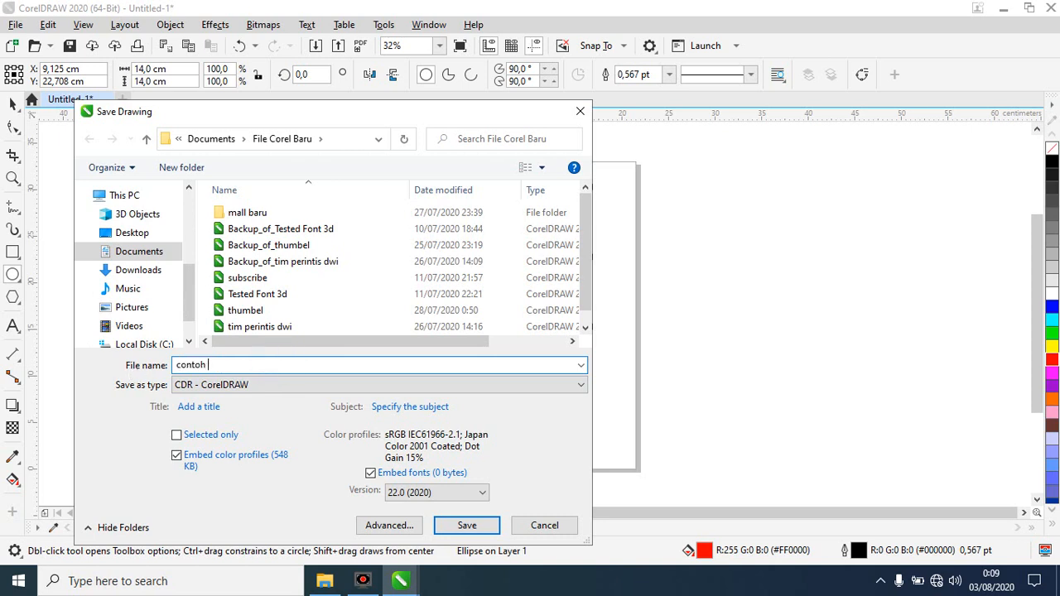
pyautogui.write(' 1')
# Examine the available file types, the Selected only option and the version choices for saving the drawing, and abandon the save.
pyautogui.click(340, 389)
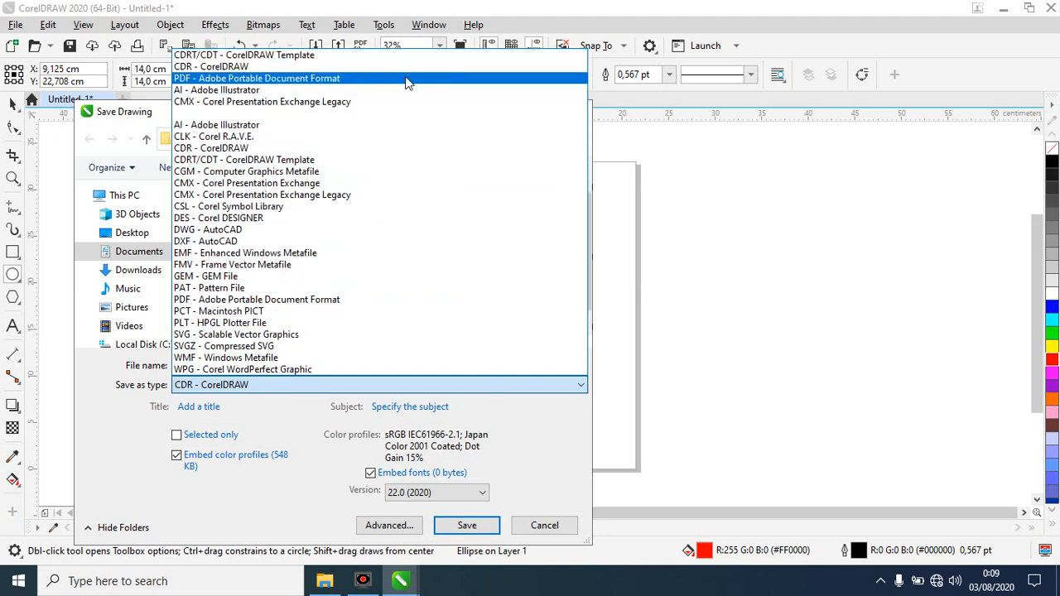
pyautogui.click(346, 68)
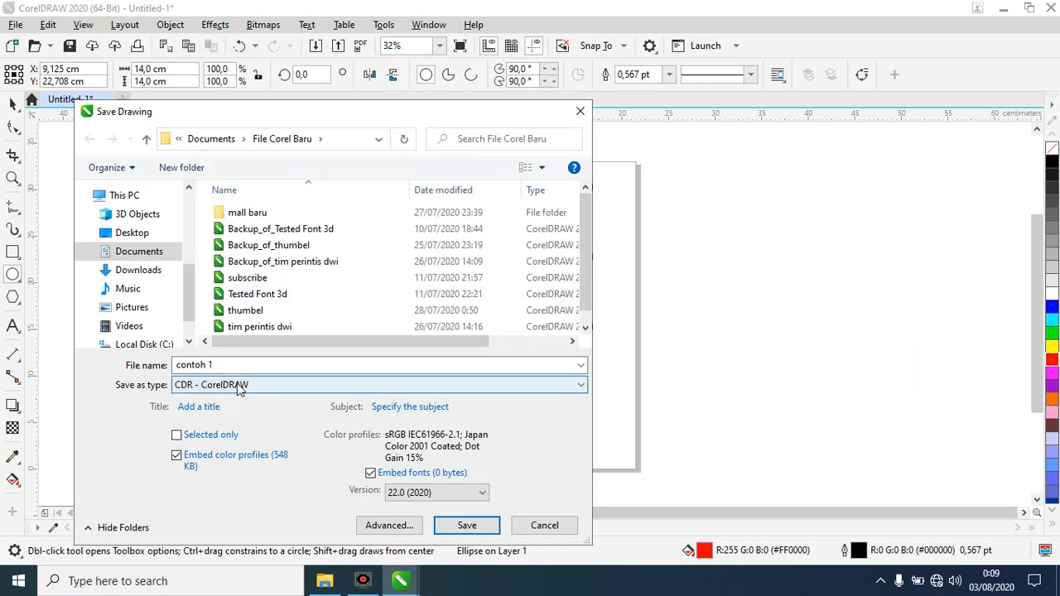
pyautogui.click(199, 441)
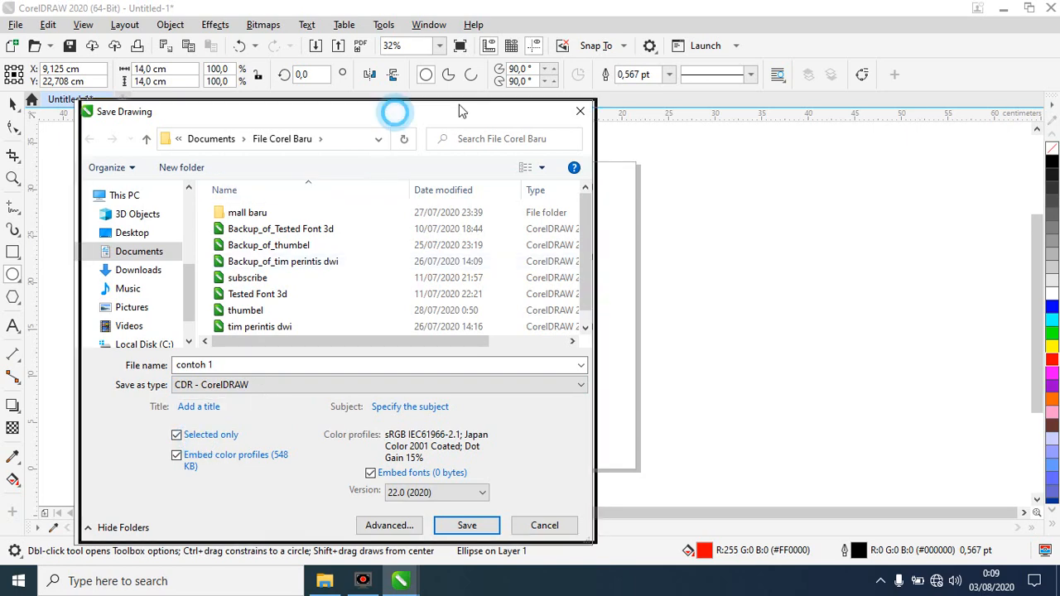
pyautogui.moveTo(393, 109); pyautogui.dragTo(781, 122)
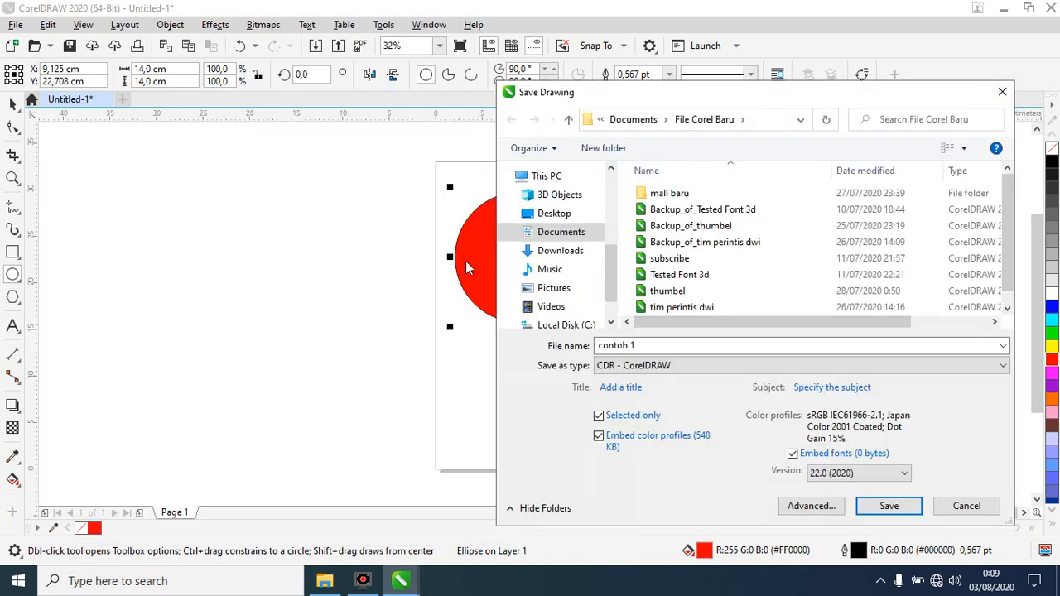
pyautogui.moveTo(657, 104)
pyautogui.mouseDown()
pyautogui.moveTo(696, 89)
pyautogui.moveTo(166, 104)
pyautogui.moveTo(206, 105)
pyautogui.mouseUp()
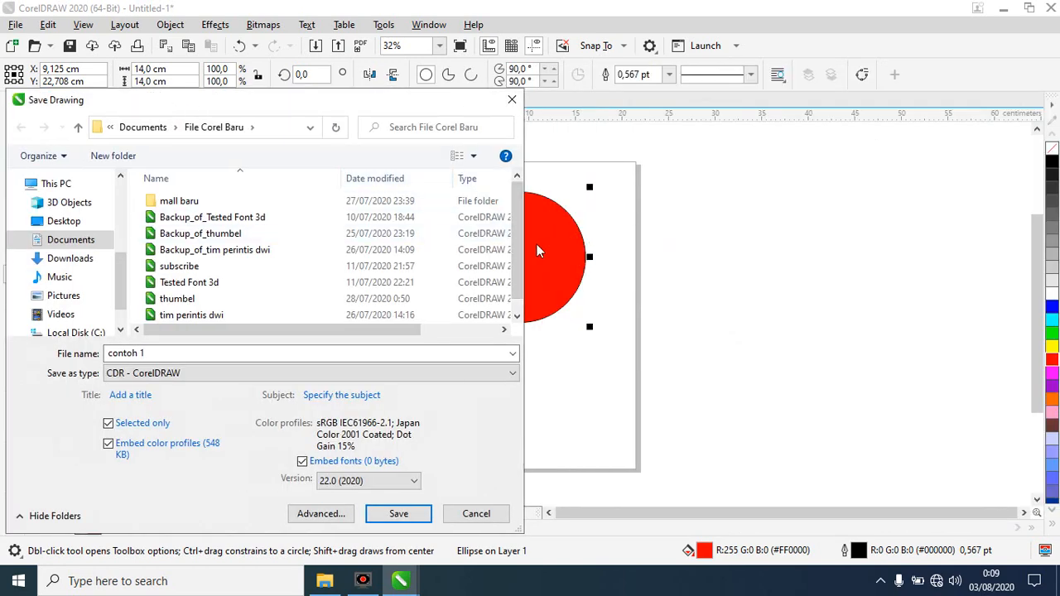
pyautogui.moveTo(428, 106); pyautogui.dragTo(212, 99)
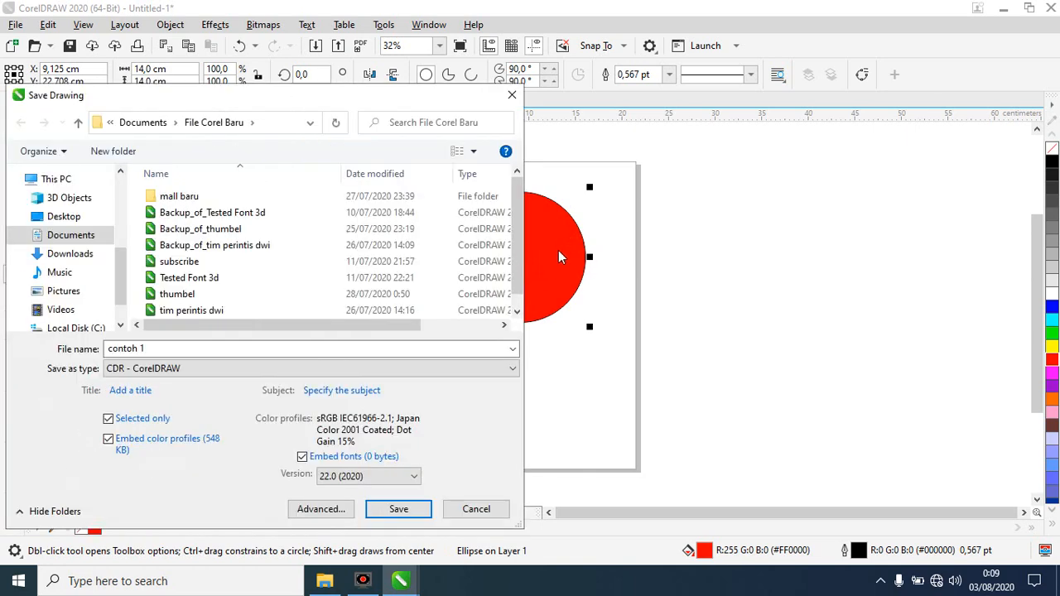
pyautogui.moveTo(325, 95)
pyautogui.mouseDown()
pyautogui.moveTo(399, 96)
pyautogui.moveTo(682, 44)
pyautogui.mouseUp()
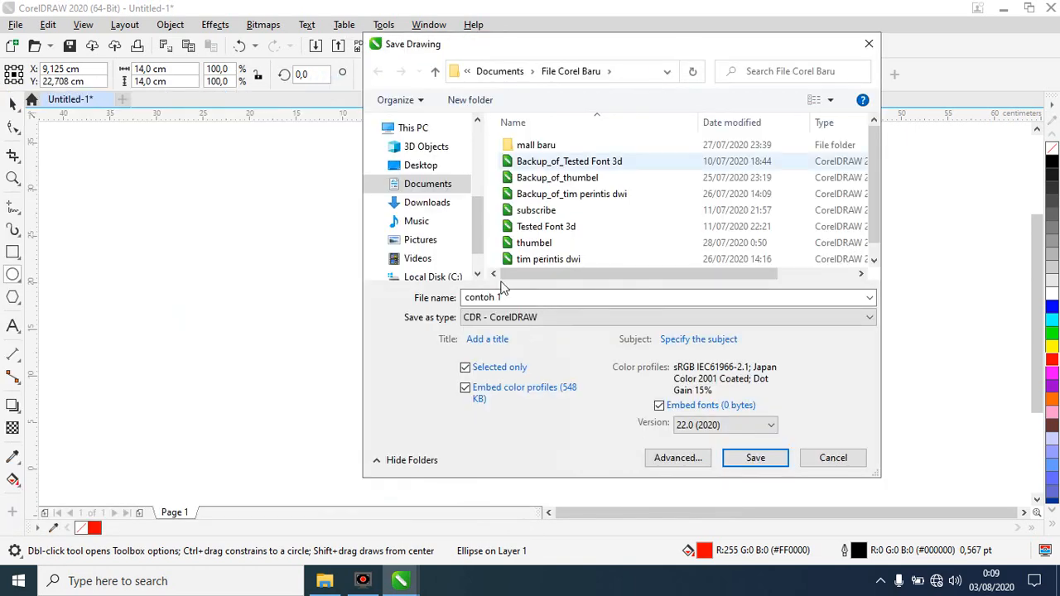
pyautogui.click(465, 367)
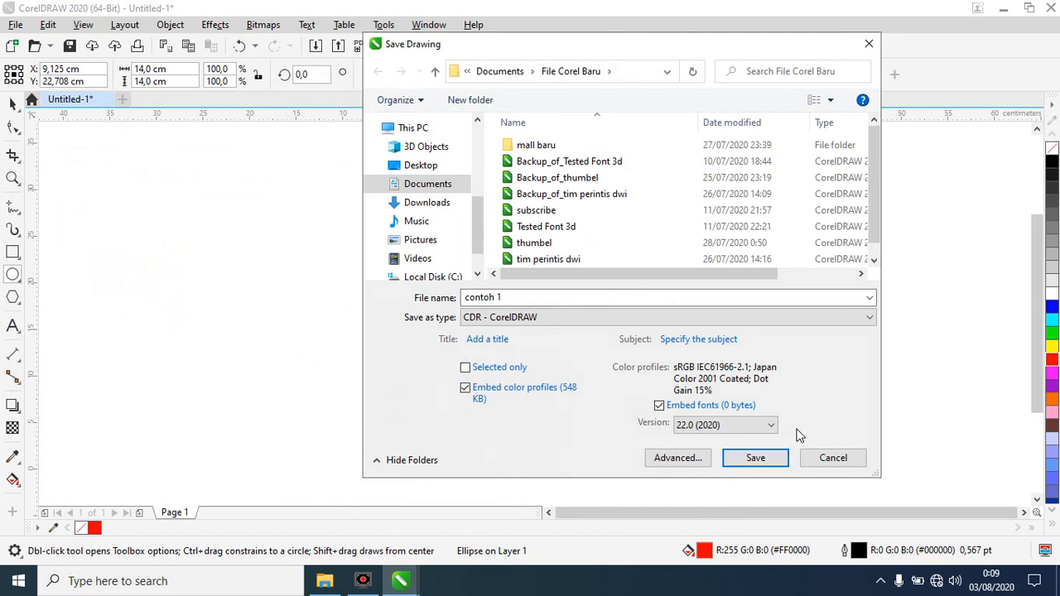
pyautogui.click(760, 426)
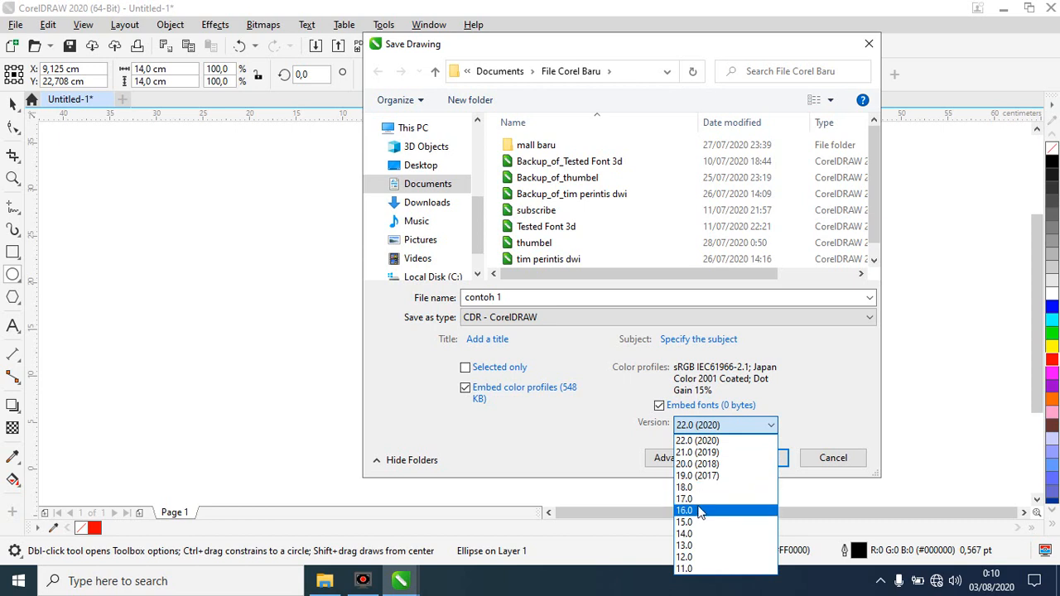
pyautogui.click(813, 404)
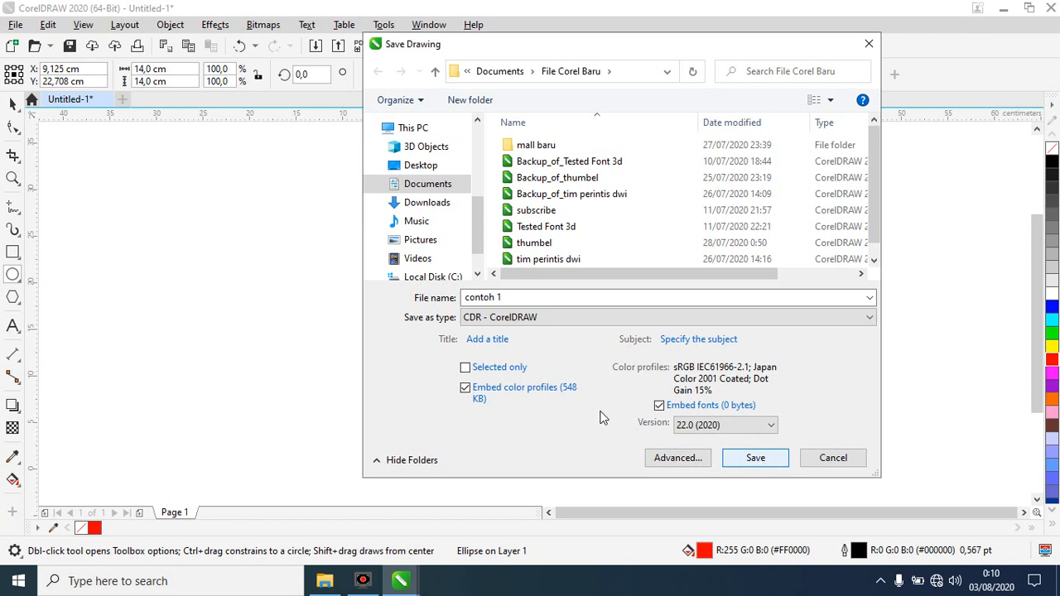
pyautogui.click(853, 463)
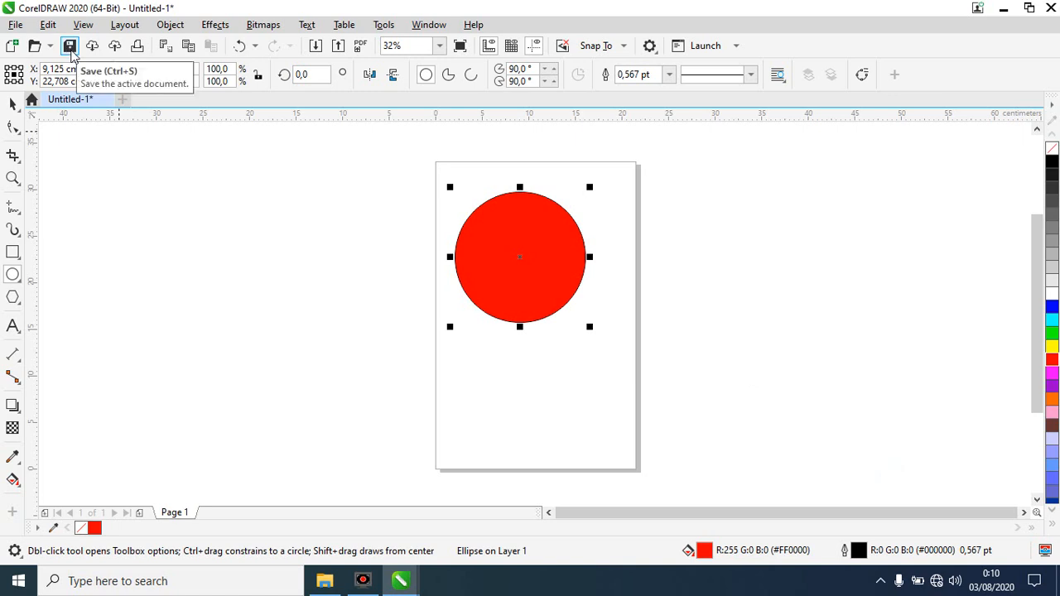
# Save the drawing under the name contoh 1 in CDR - CorelDRAW format in the File Corel Baru folder.
pyautogui.click(12, 27)
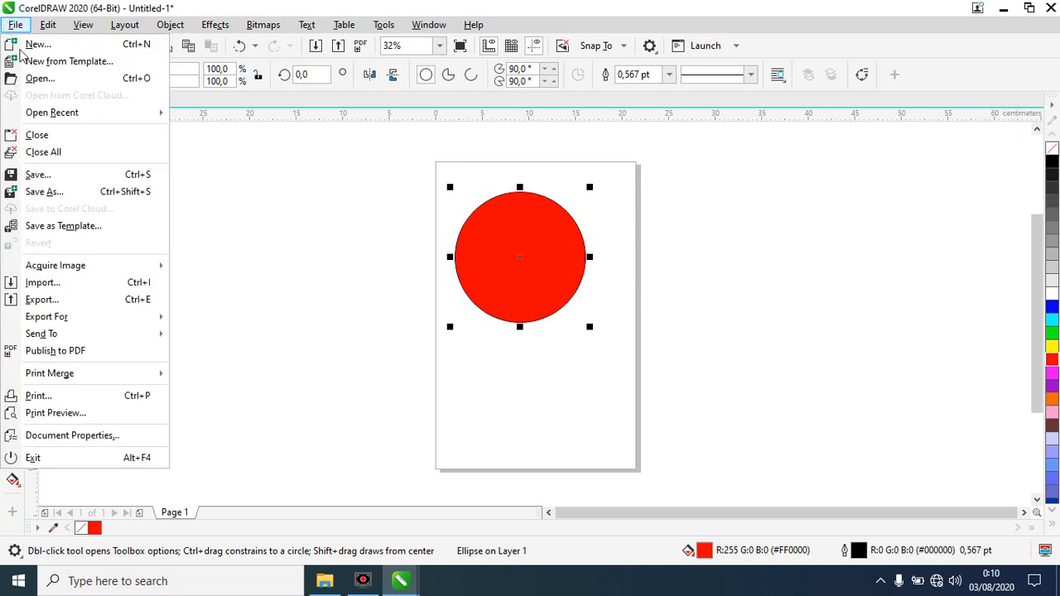
pyautogui.click(145, 192)
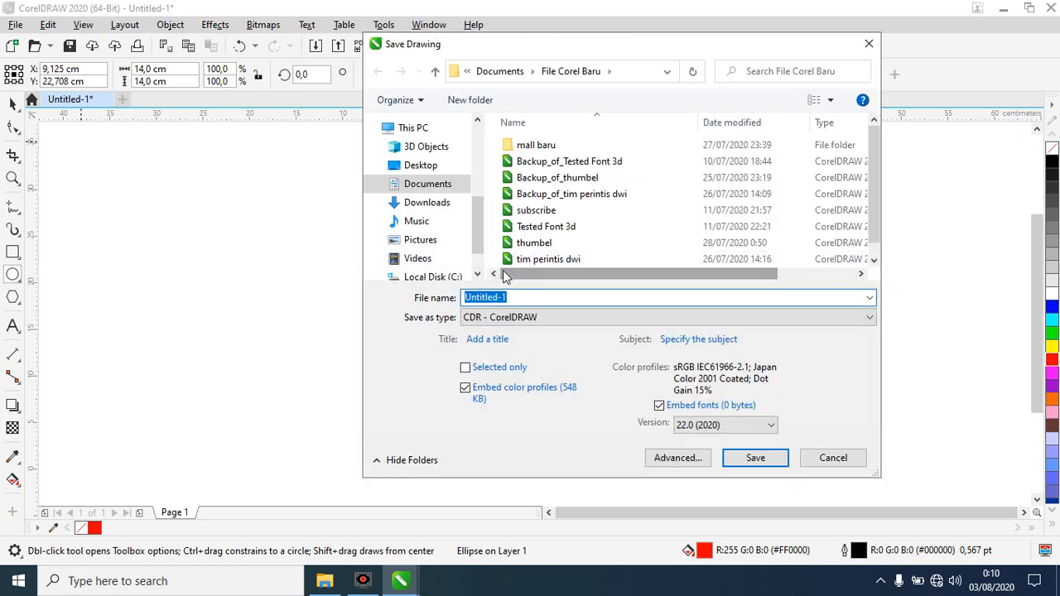
pyautogui.click(606, 321)
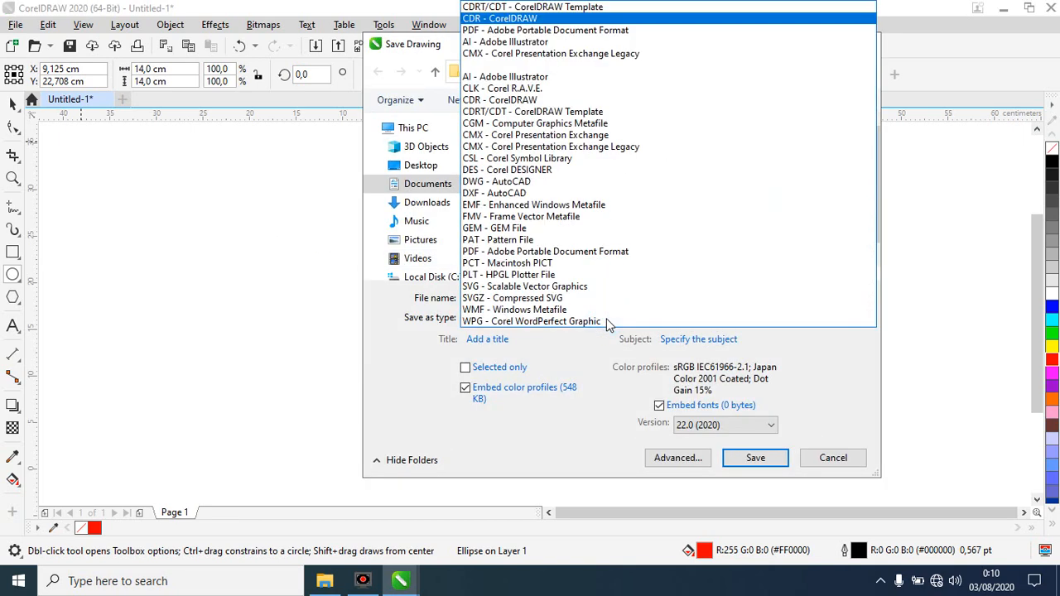
pyautogui.click(442, 47)
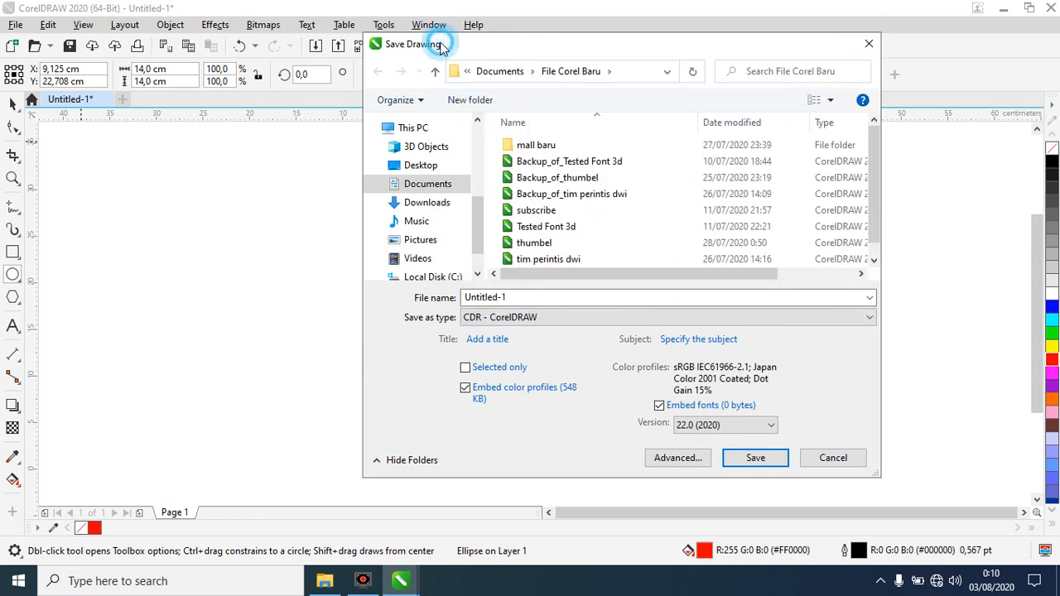
pyautogui.doubleClick(526, 296)
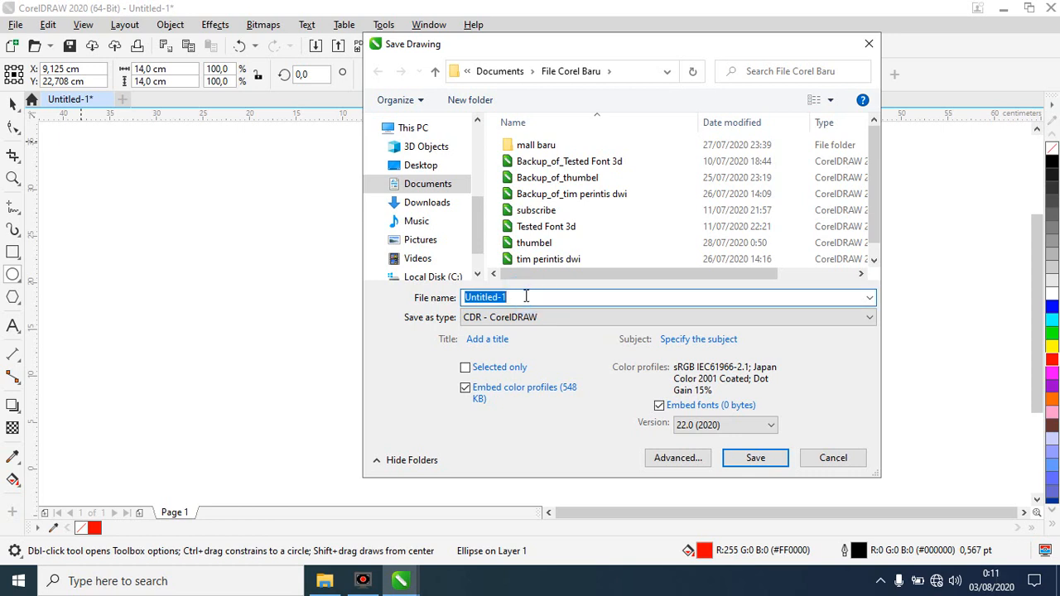
pyautogui.write('contoh 1')
pyautogui.press('Return')
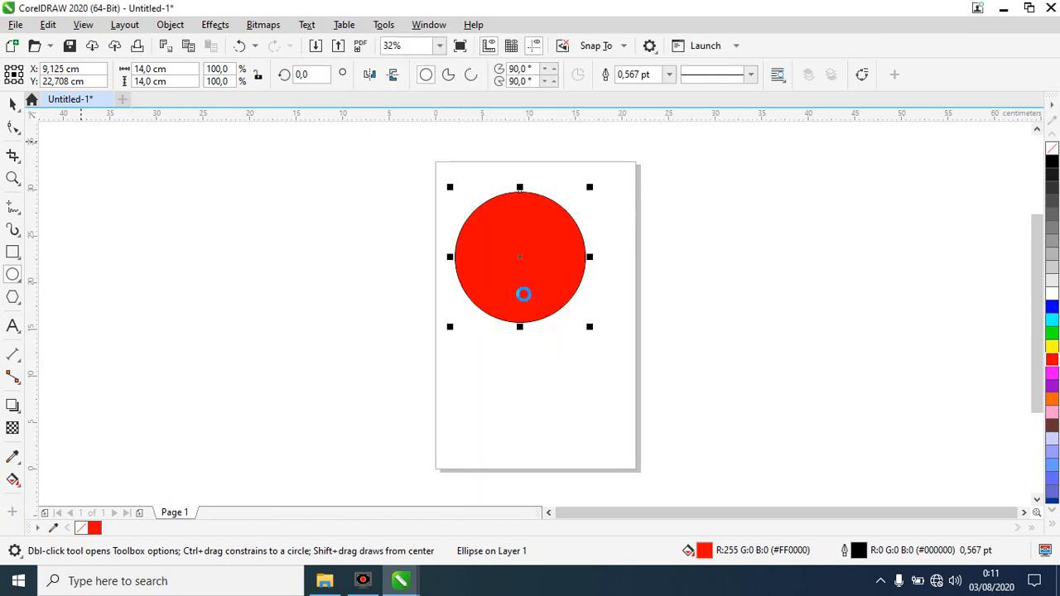
pyautogui.press('space')
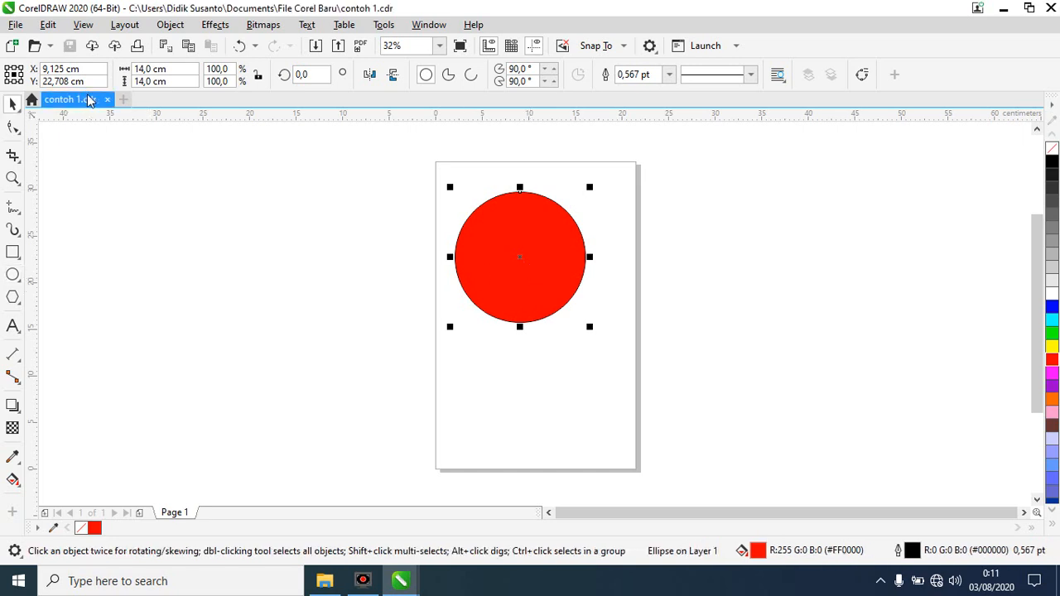
# Draw an upright ellipse about 8,75 x 17,5 cm overlapping the lower part of the red circle, fill it with yellow and deselect it.
pyautogui.click(13, 274)
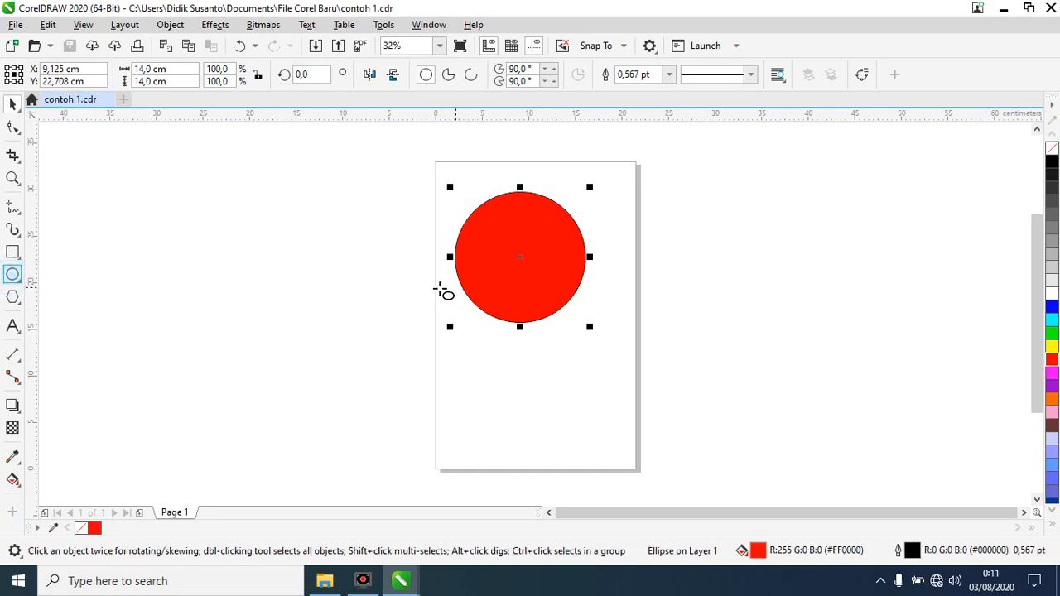
pyautogui.moveTo(488, 275); pyautogui.dragTo(573, 440)
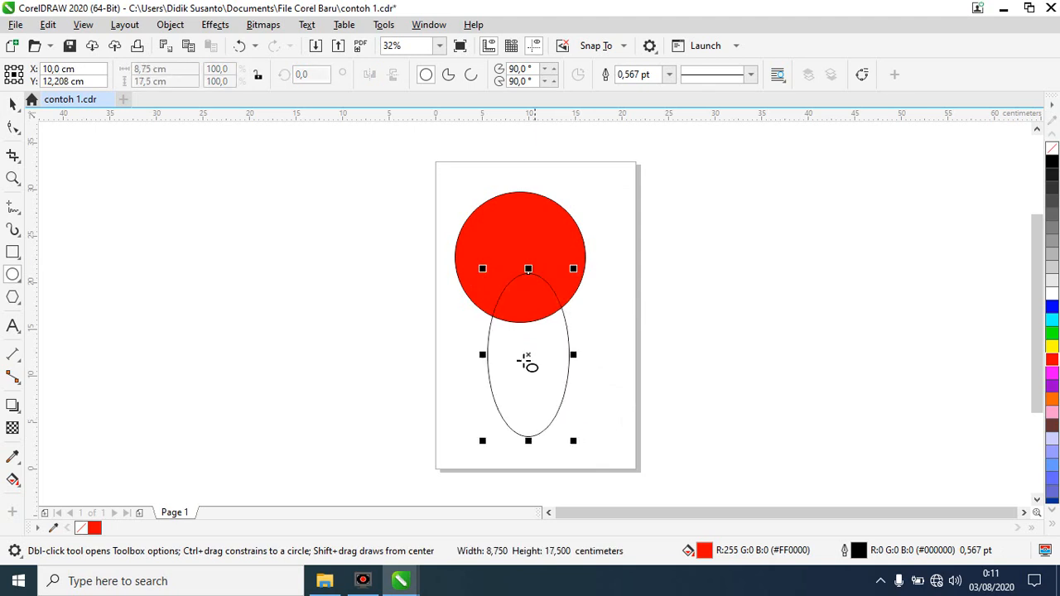
pyautogui.click(1053, 346)
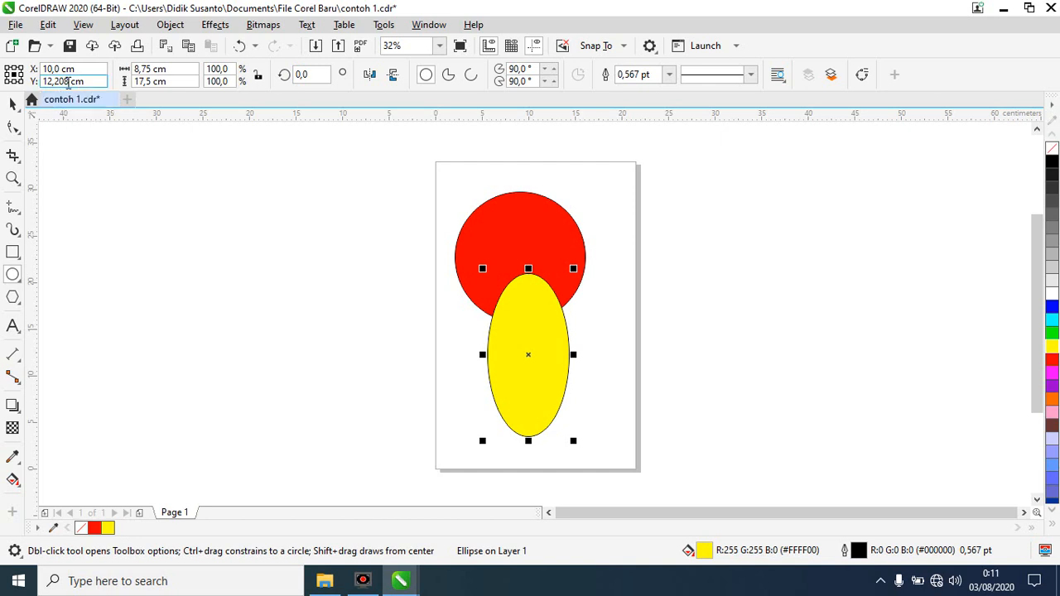
pyautogui.click(11, 103)
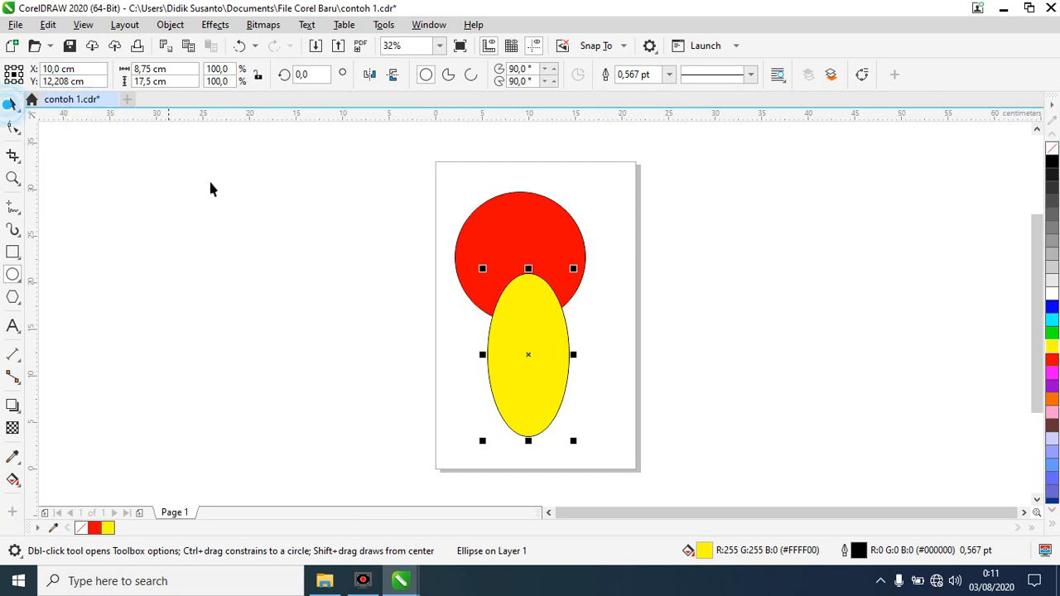
pyautogui.click(254, 200)
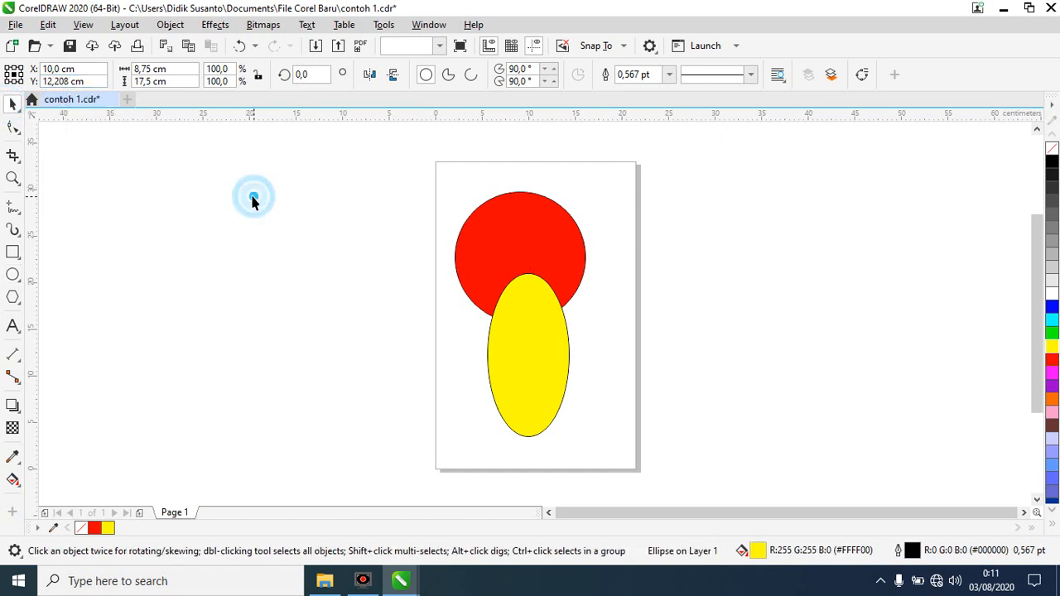
# Save the changed drawing as a separate CDR - CorelDRAW file named contoh 2 in the same folder.
pyautogui.click(17, 25)
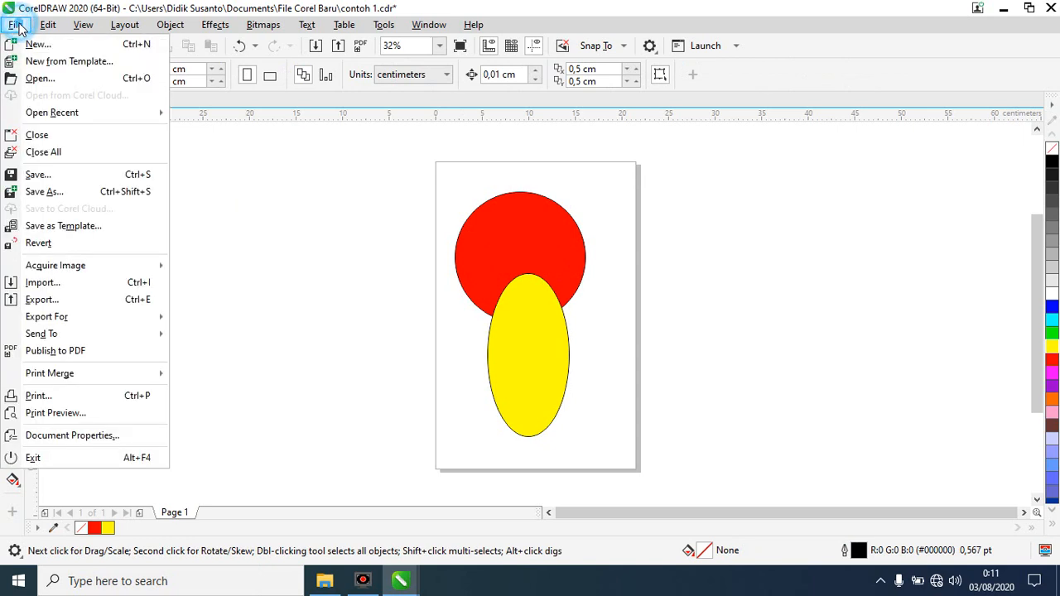
pyautogui.click(66, 194)
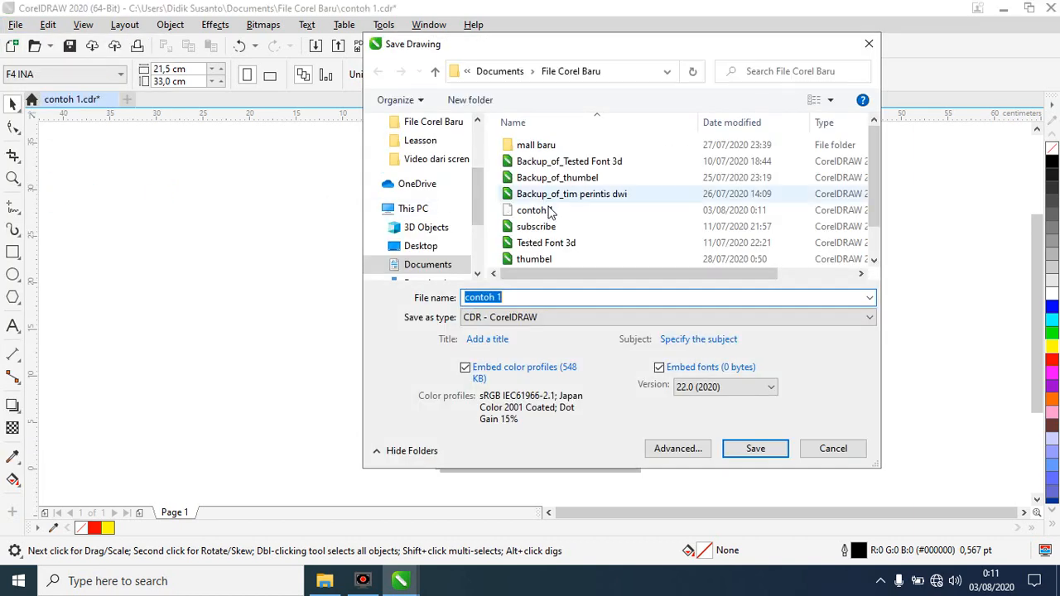
pyautogui.click(526, 297)
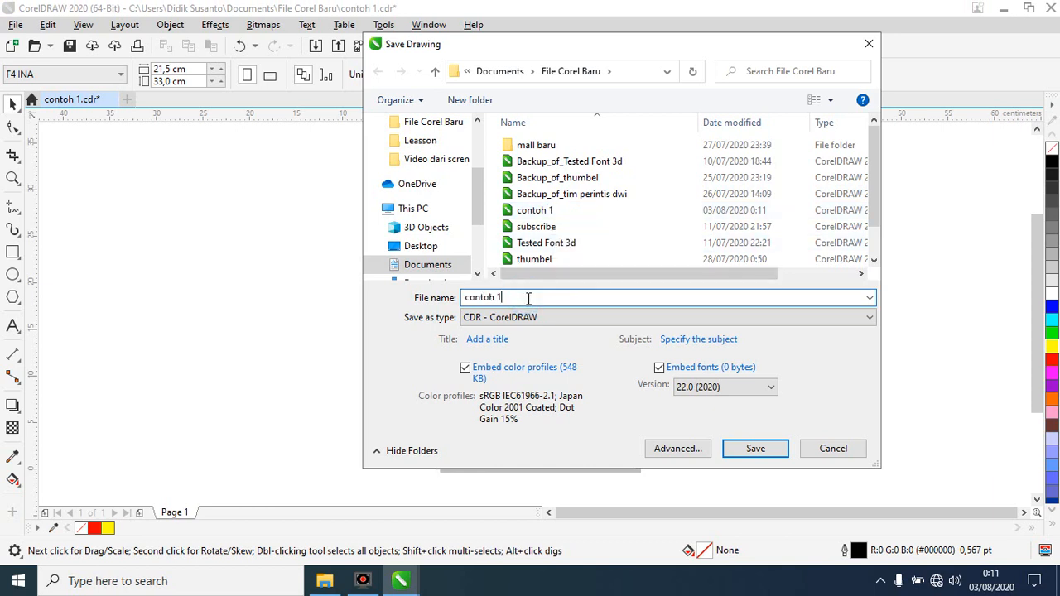
pyautogui.moveTo(526, 298); pyautogui.dragTo(498, 301)
pyautogui.write('2')
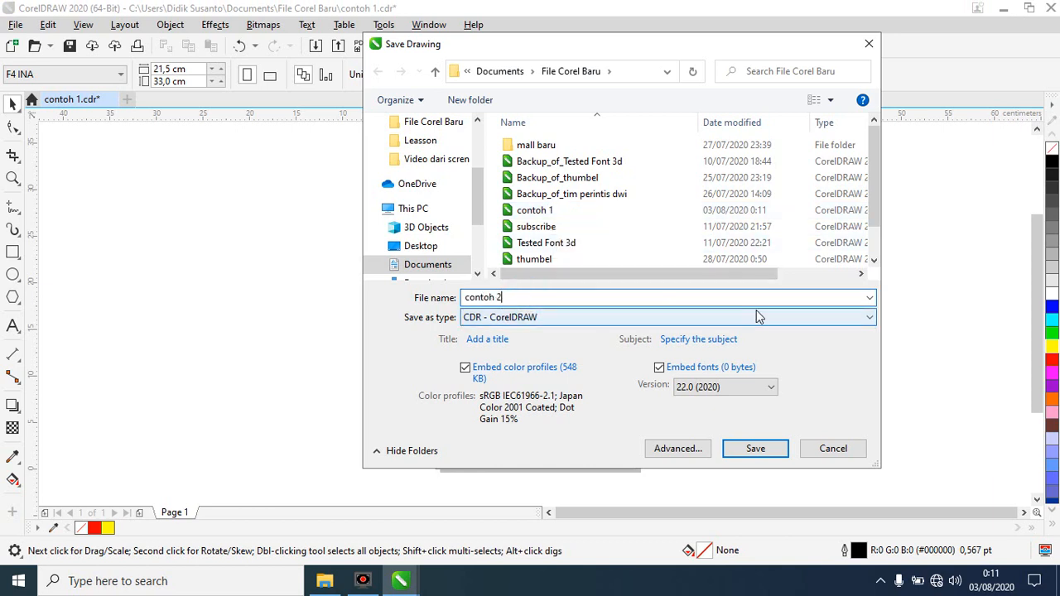
pyautogui.click(566, 318)
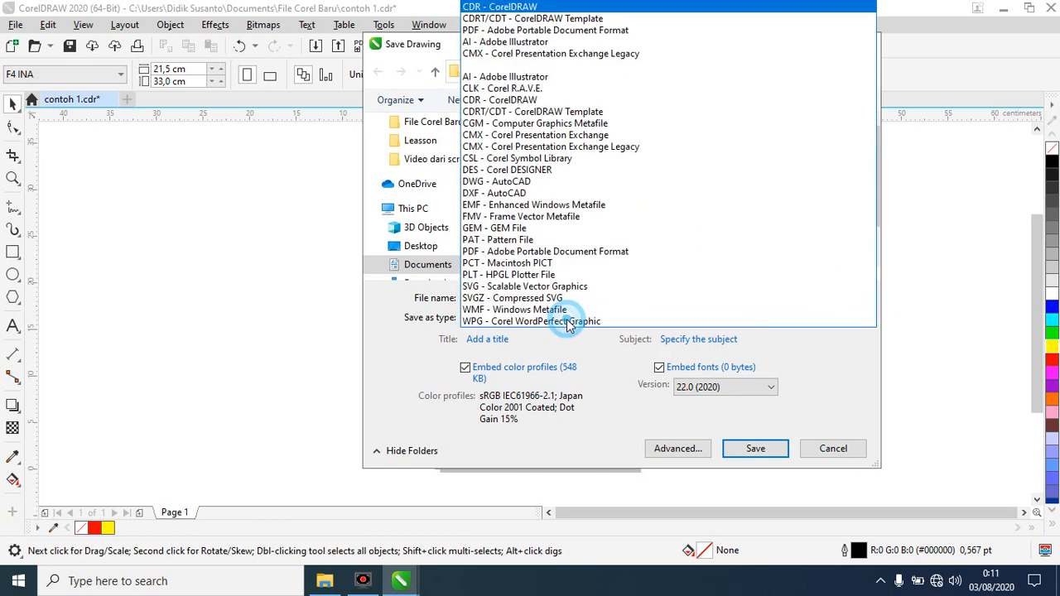
pyautogui.click(573, 8)
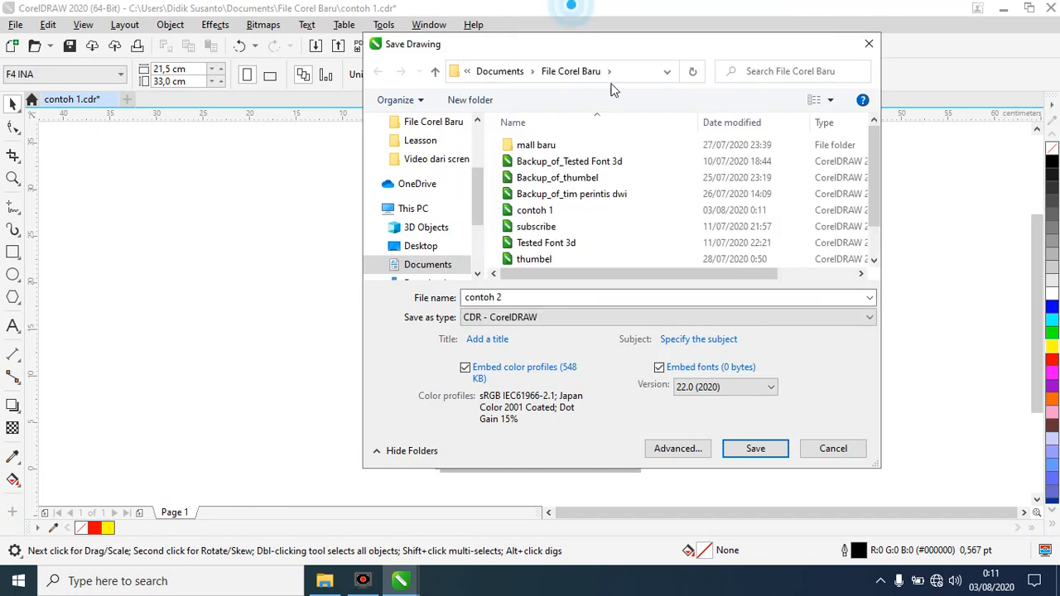
pyautogui.click(609, 325)
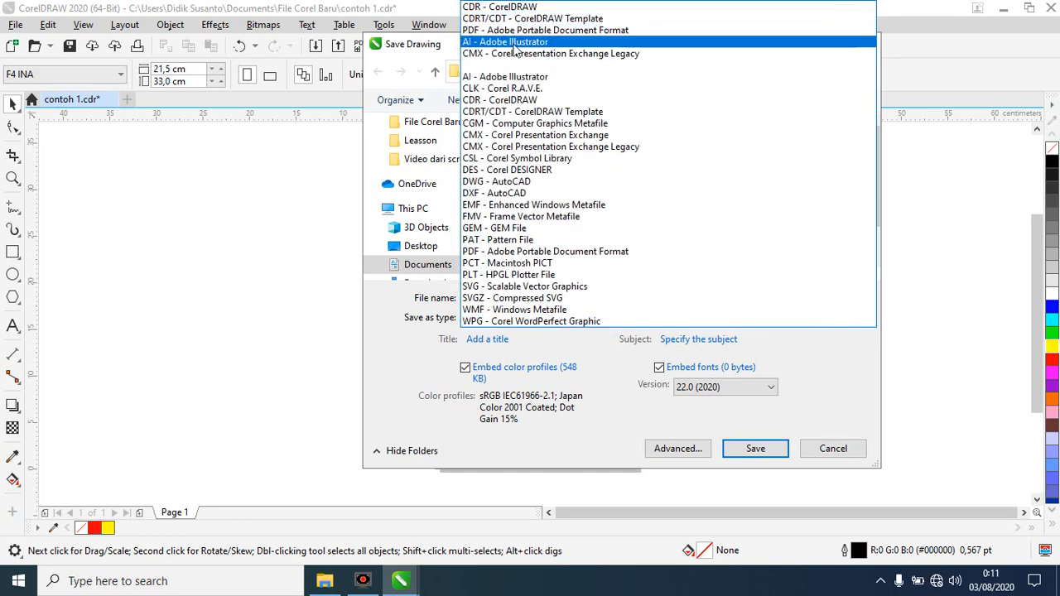
pyautogui.click(448, 50)
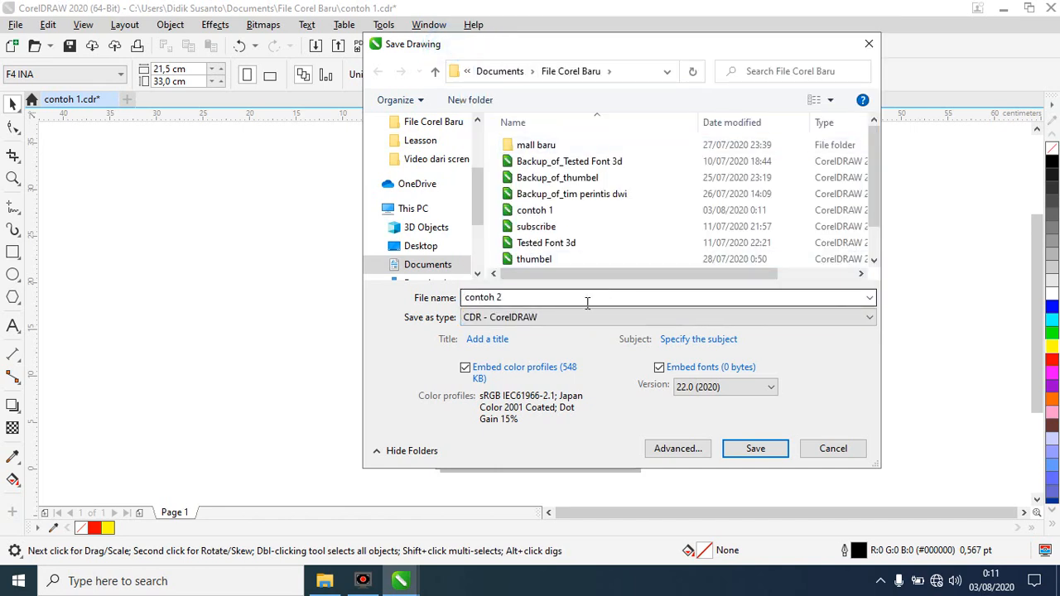
pyautogui.click(757, 450)
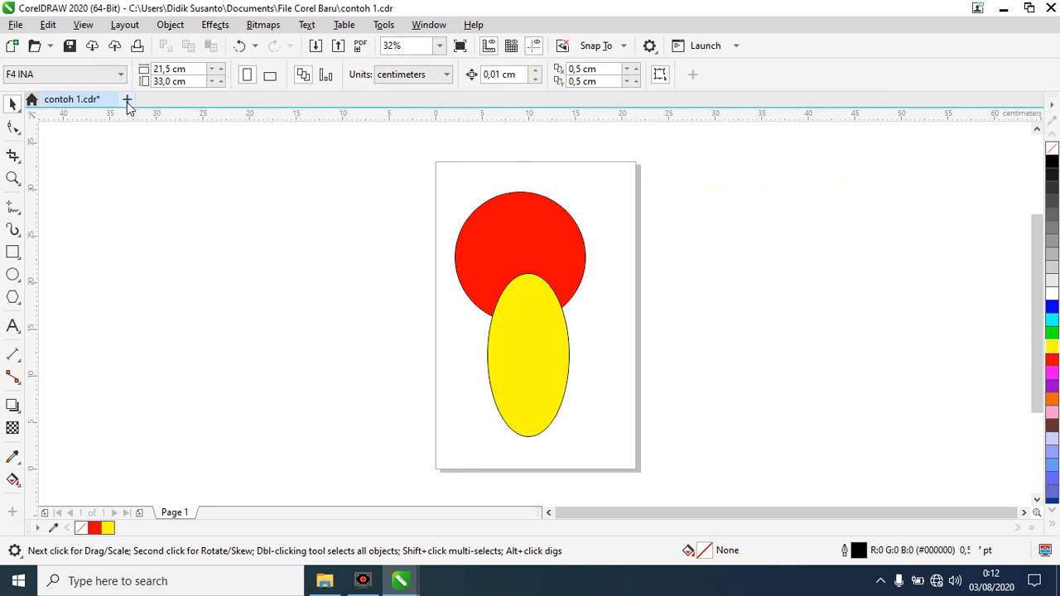
# Open the contoh 2 drawing from the File Corel Baru folder.
pyautogui.click(36, 46)
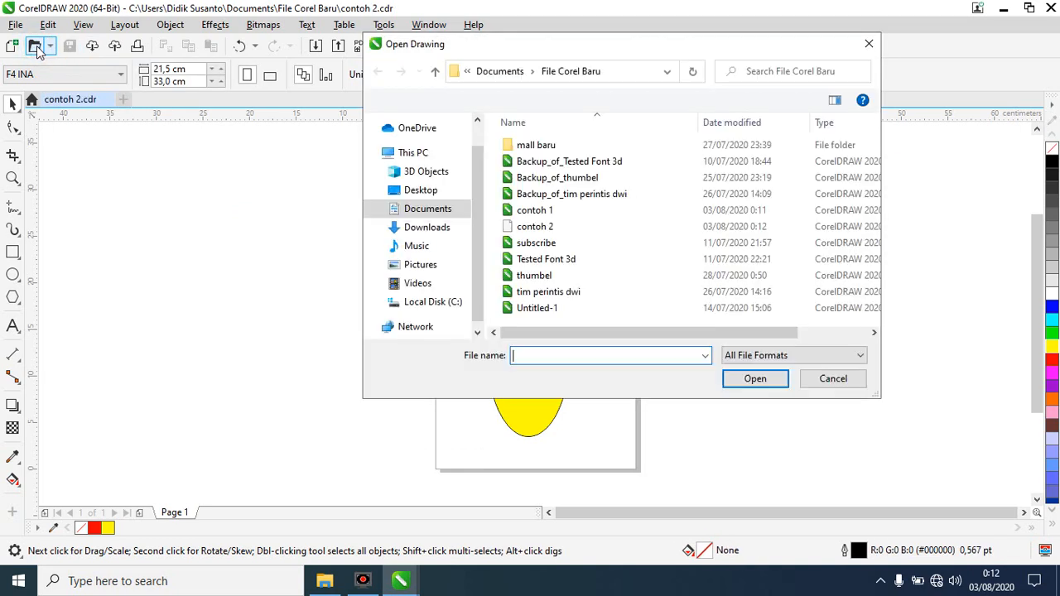
pyautogui.click(526, 228)
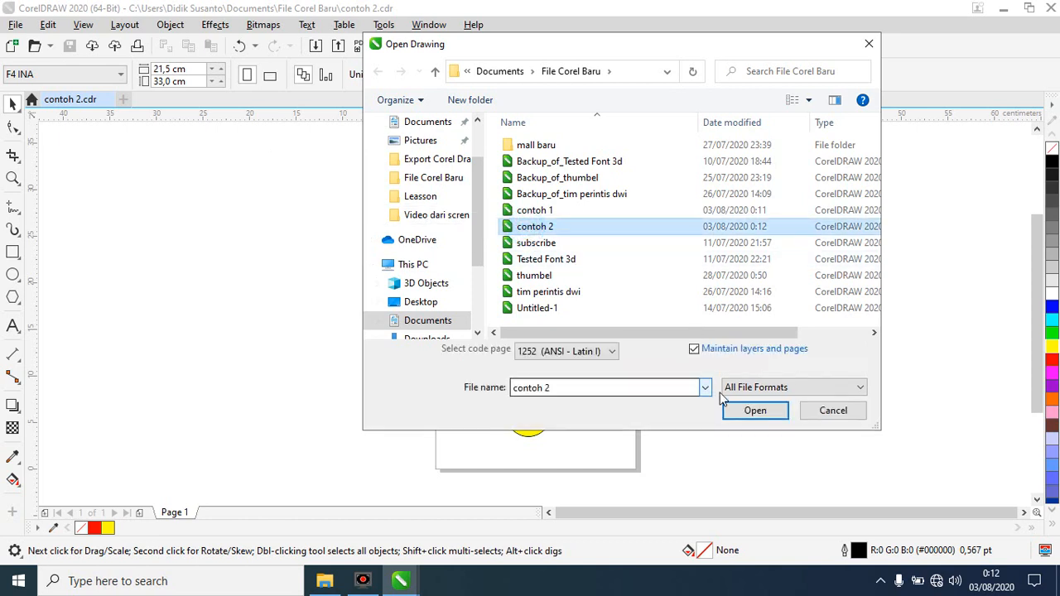
pyautogui.click(752, 408)
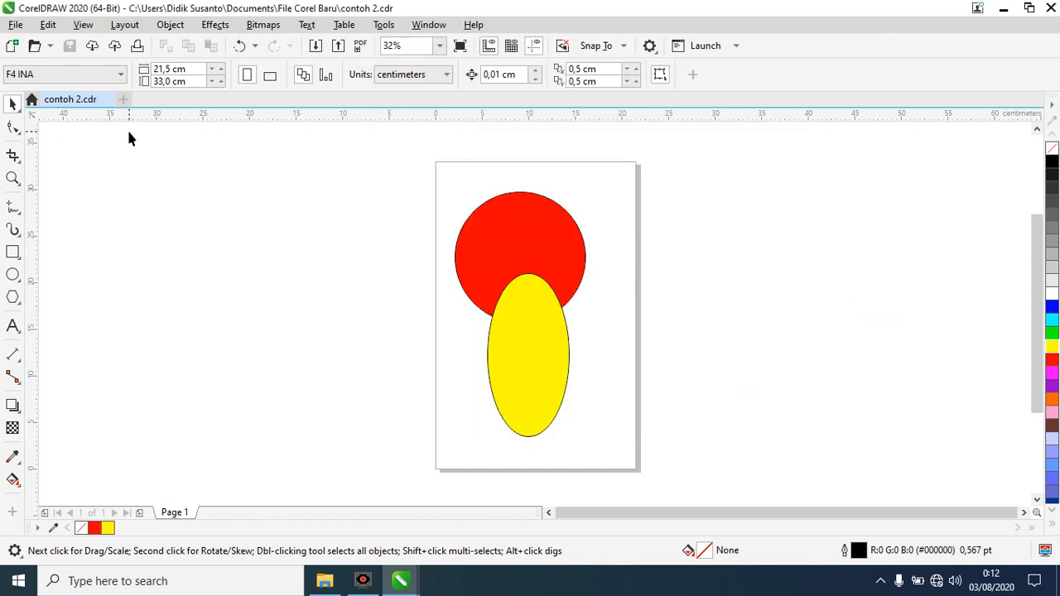
# Open the contoh 1 drawing from the File Corel Baru folder and switch between both open documents, ending on contoh 2.
pyautogui.click(35, 48)
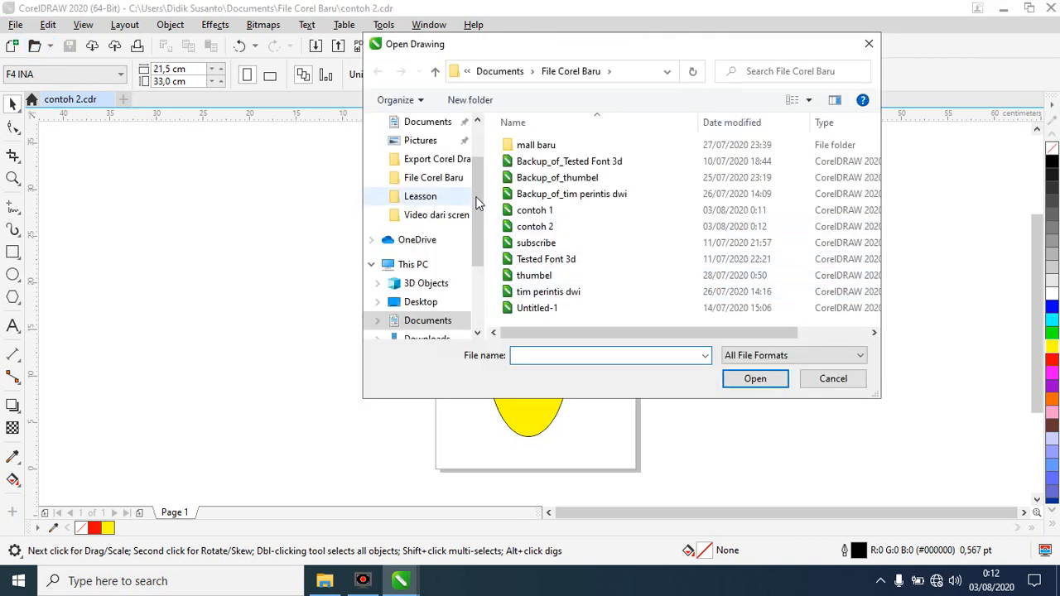
pyautogui.click(535, 210)
pyautogui.click(766, 414)
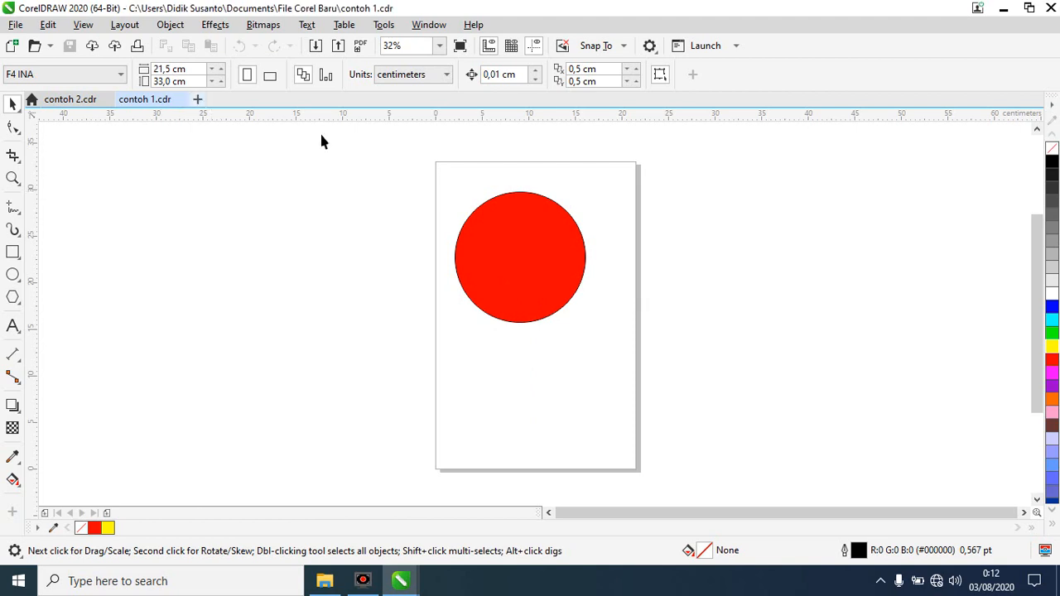
pyautogui.click(89, 101)
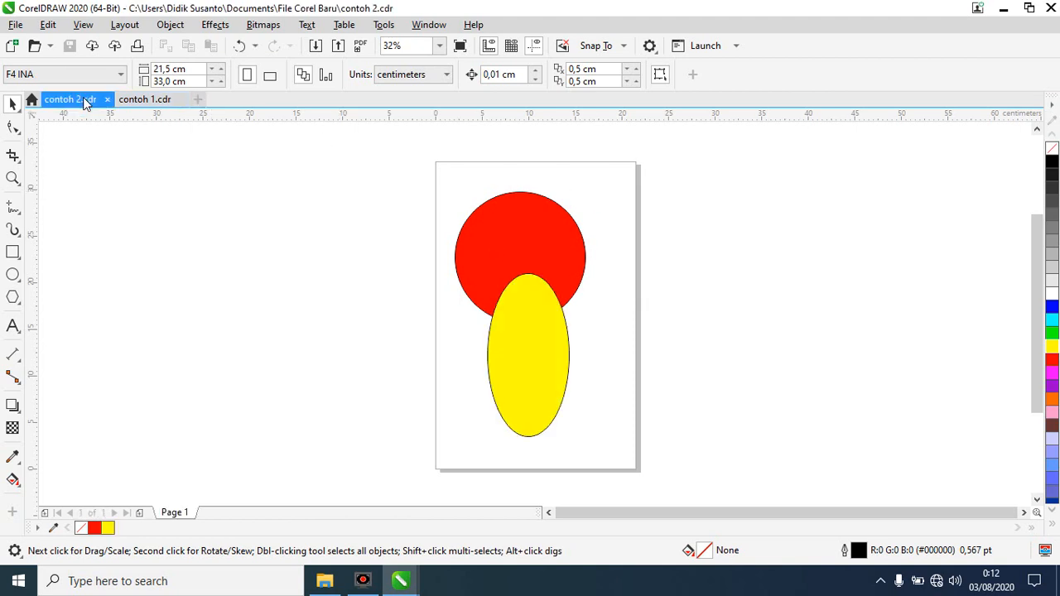
pyautogui.click(161, 101)
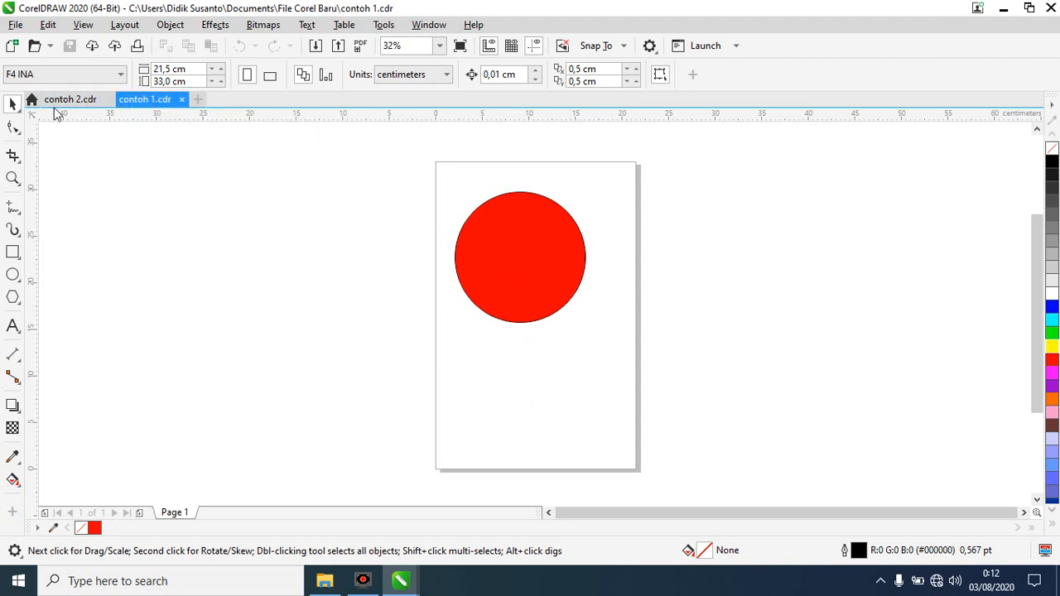
pyautogui.click(70, 100)
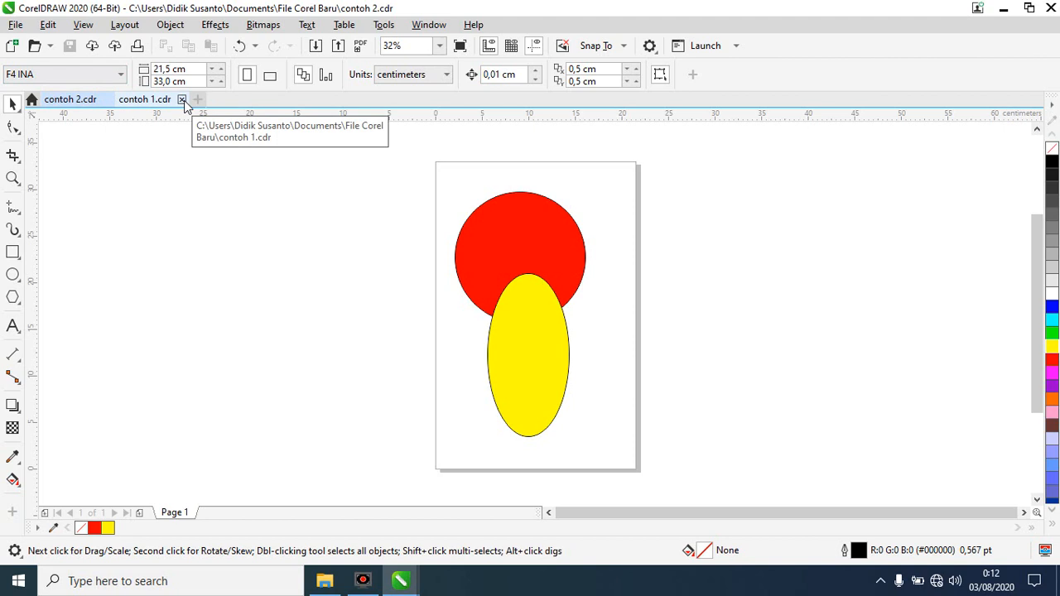
pyautogui.click(15, 25)
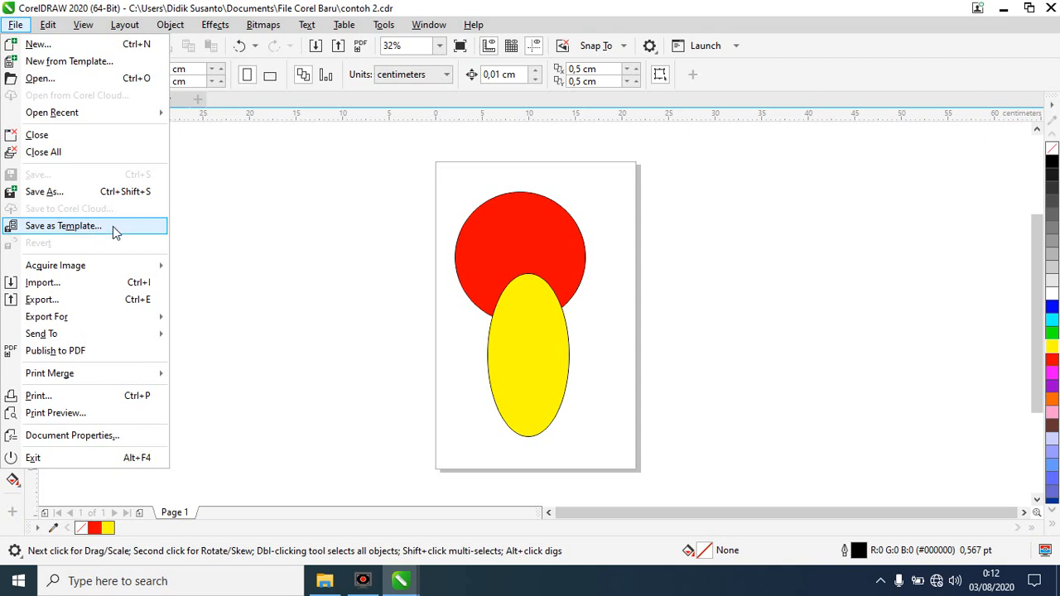
pyautogui.moveTo(87, 267)
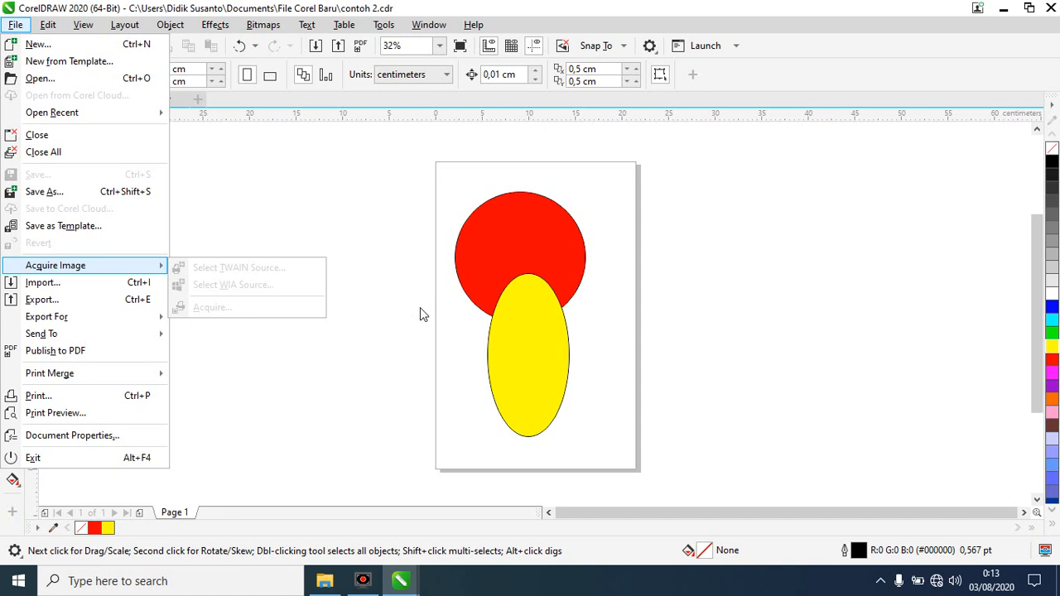
pyautogui.click(345, 212)
# Import the subscribe drawing from the File Corel Baru folder beside the page at about 21,7 x 21,7 cm, and undo the import.
pyautogui.click(15, 24)
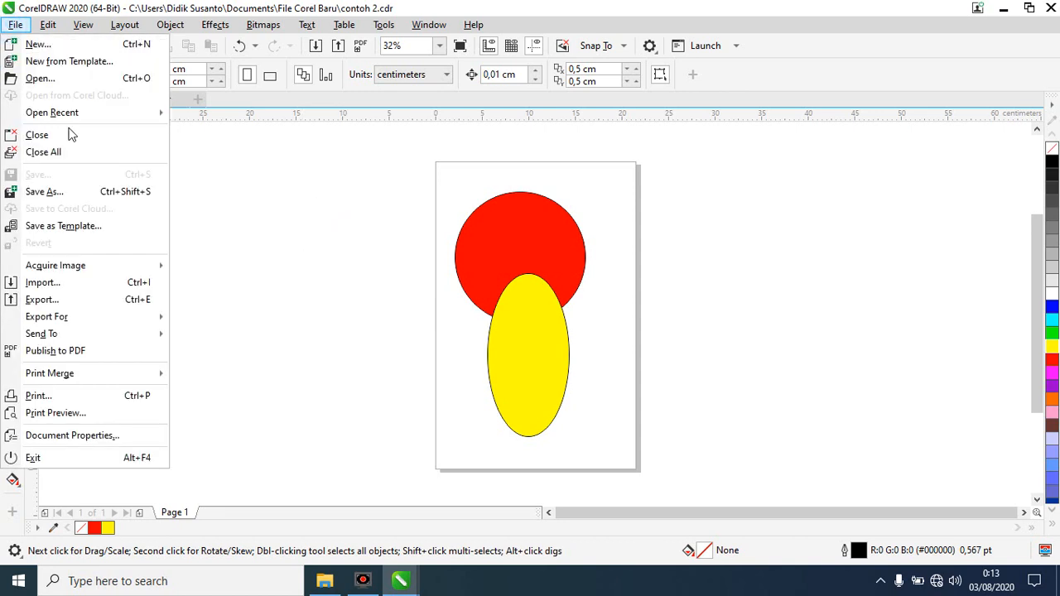
pyautogui.click(105, 284)
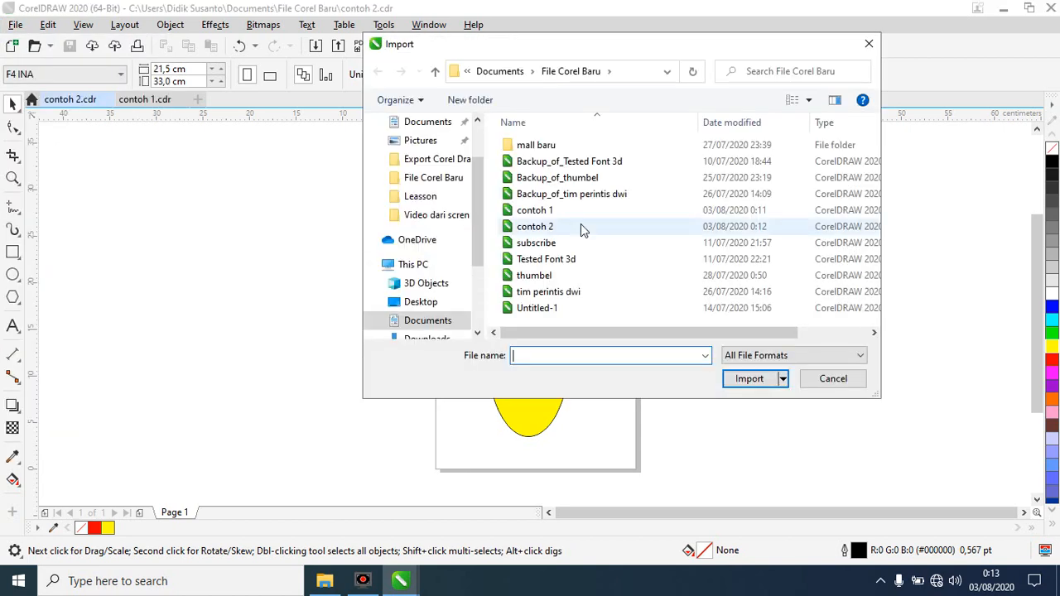
pyautogui.click(540, 243)
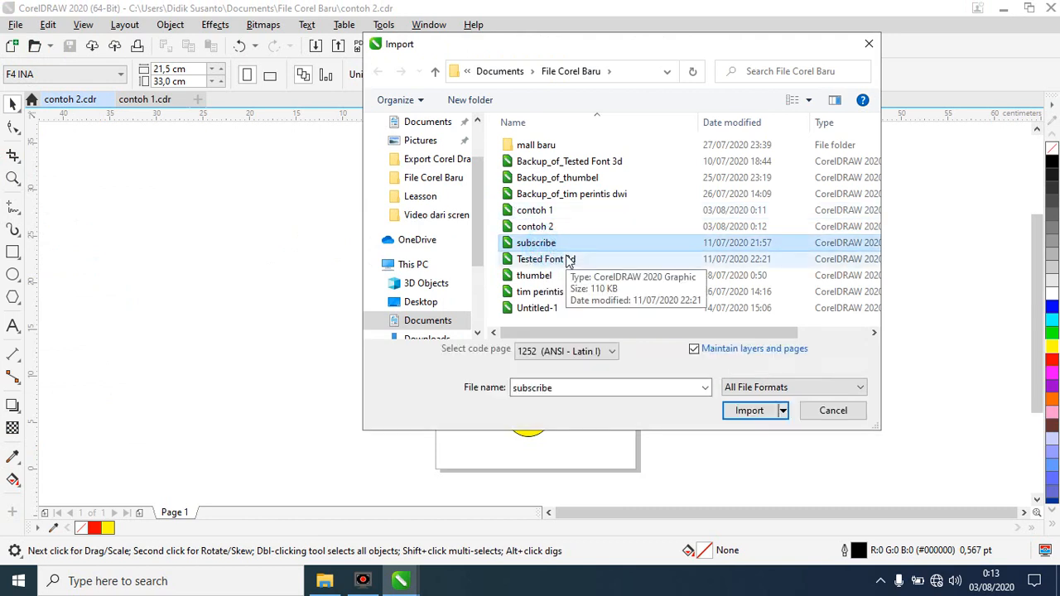
pyautogui.click(749, 411)
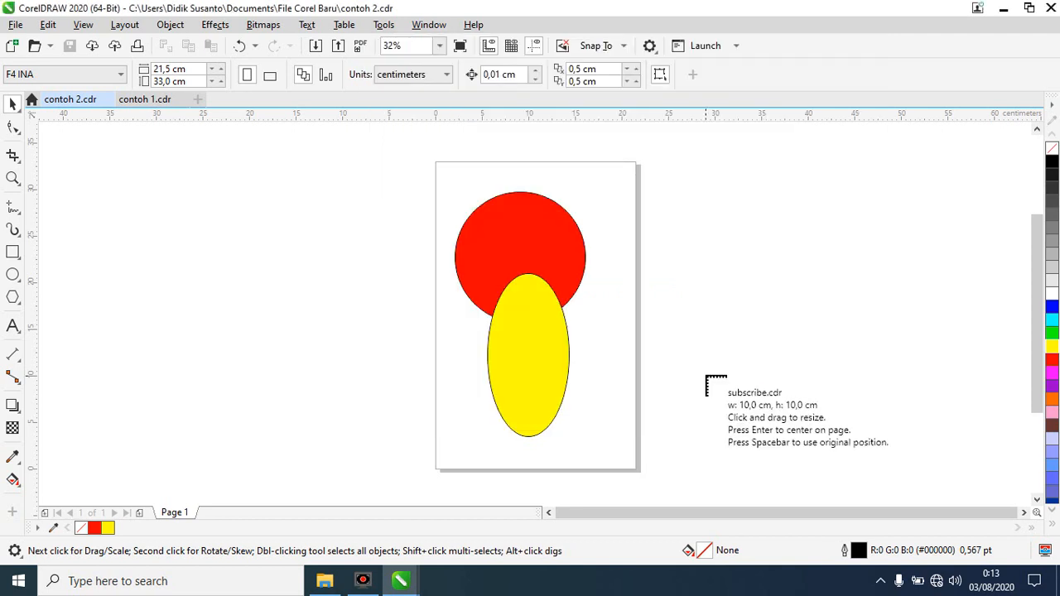
pyautogui.moveTo(667, 185); pyautogui.dragTo(937, 390)
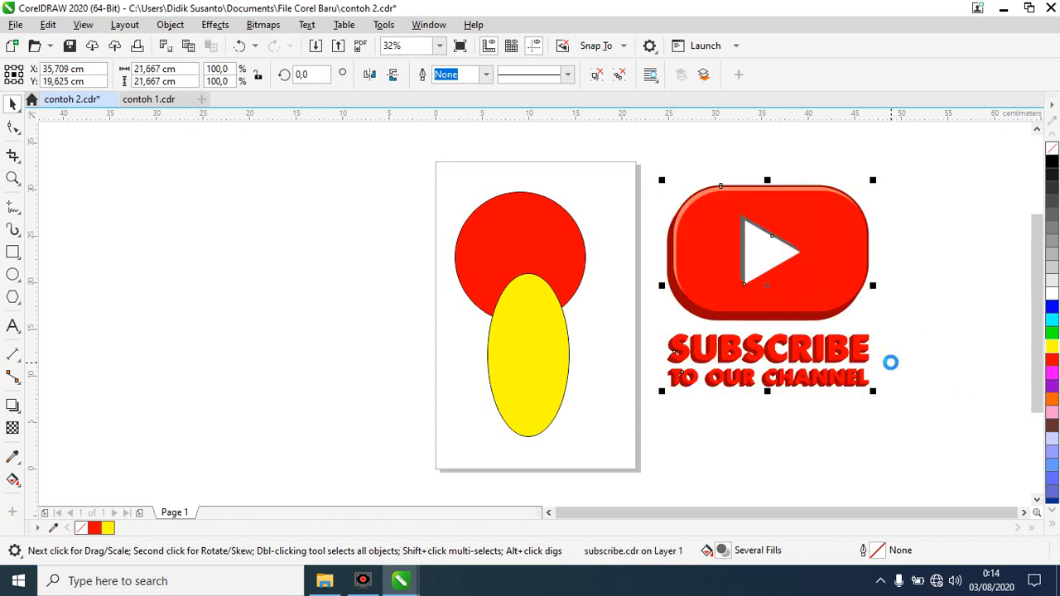
pyautogui.hotkey('ctrl', 'z')
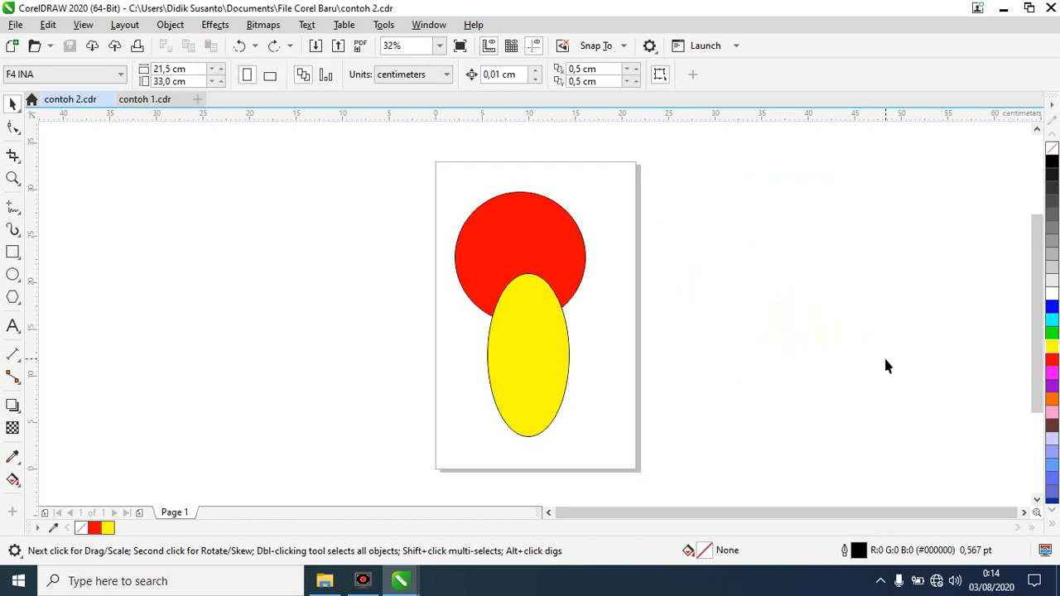
# Import the subscribe drawing from the File Corel Baru folder and place it about 6,75 x 6,75 cm to the right of the page.
pyautogui.hotkey('ctrl', 'i')
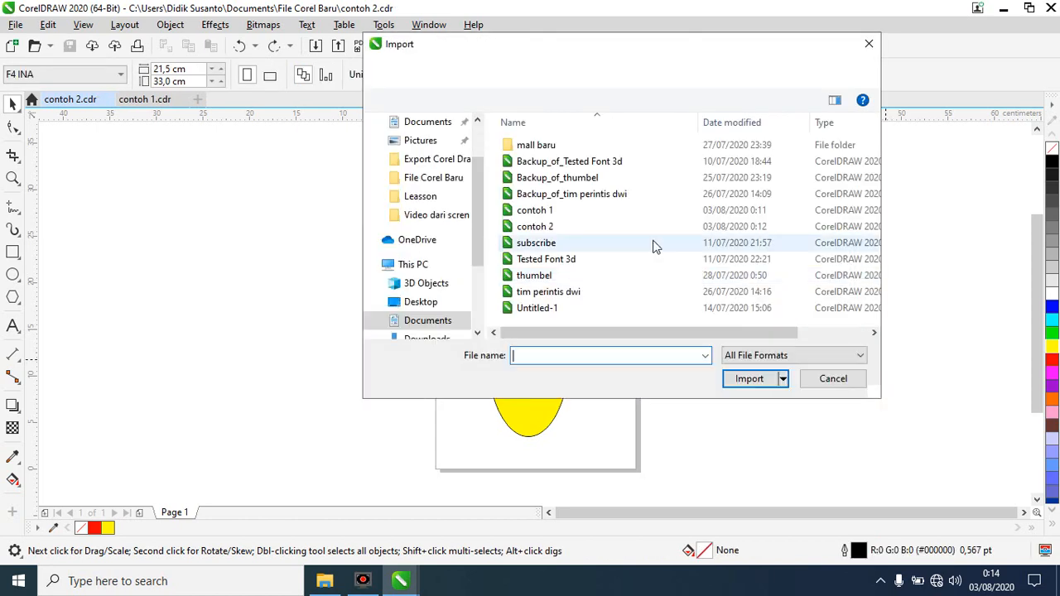
pyautogui.click(560, 243)
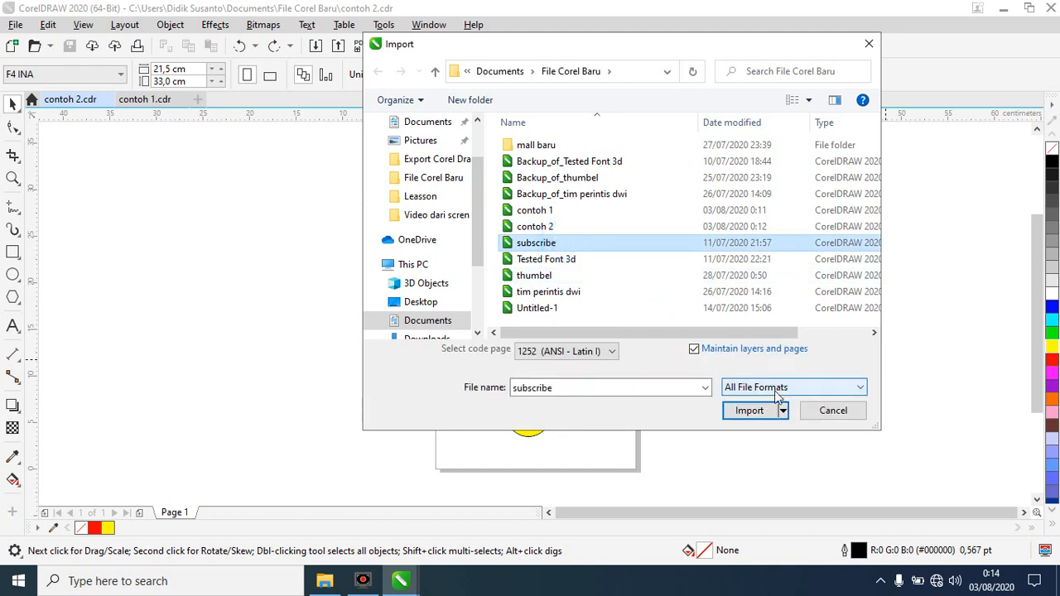
pyautogui.click(750, 411)
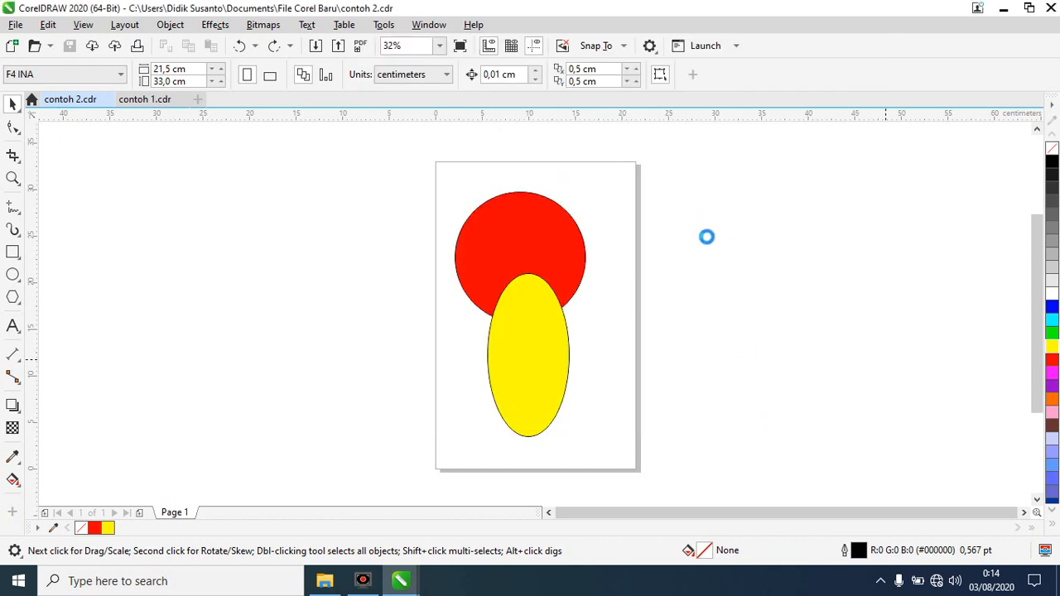
pyautogui.moveTo(674, 222); pyautogui.dragTo(757, 285)
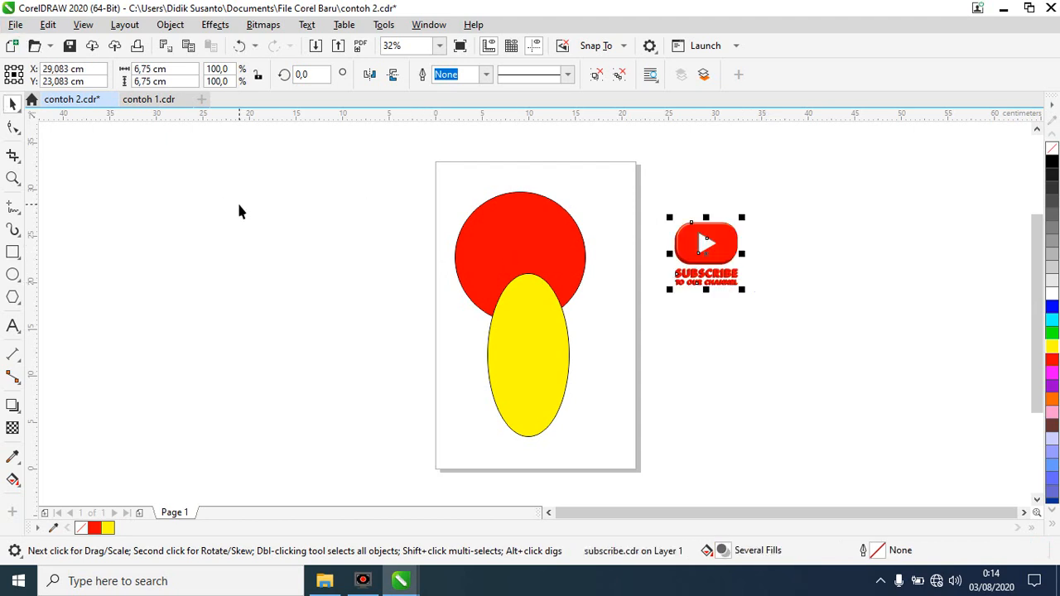
# Import the wallpapertip_wallpaper-bendera-indonesia_246852 JPG from Downloads, browsing it as large icons, and place it about 10,7 x 8 cm below the subscribe graphic.
pyautogui.hotkey('ctrl', 'i')
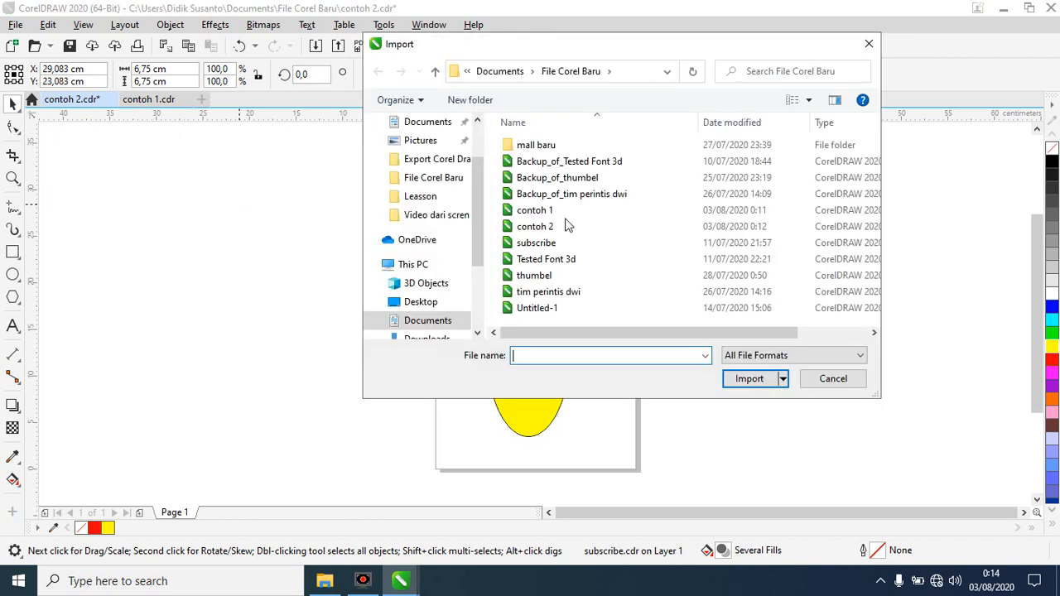
pyautogui.scroll(1, 472, 179)
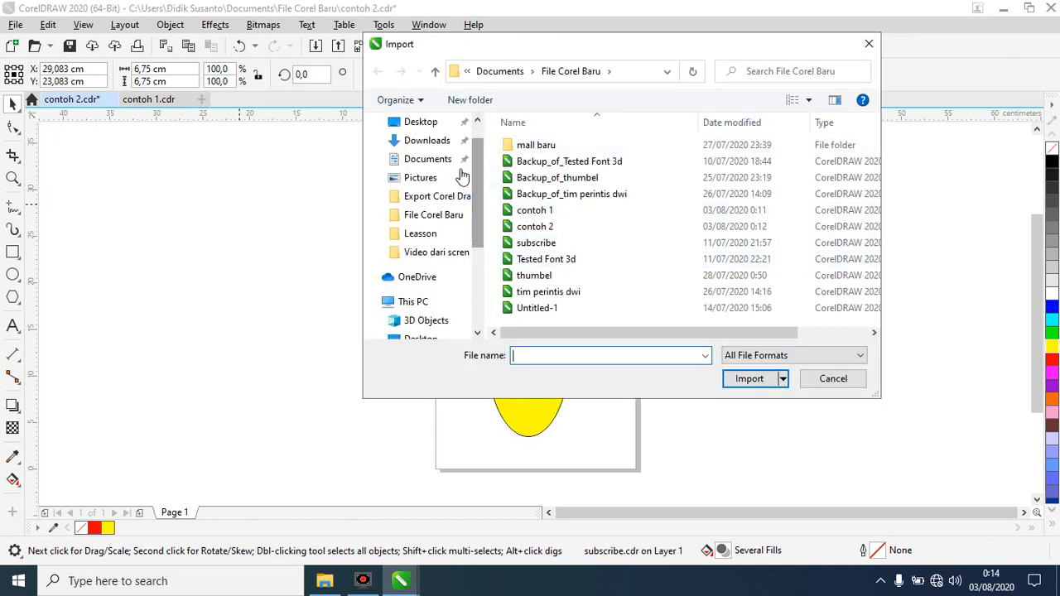
pyautogui.click(430, 143)
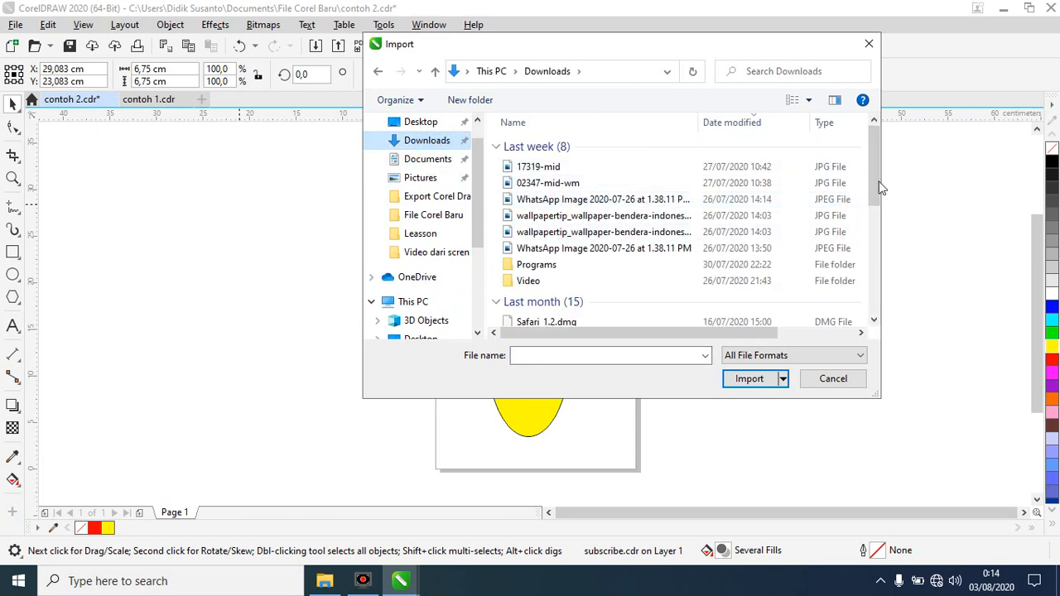
pyautogui.moveTo(874, 186); pyautogui.dragTo(870, 246)
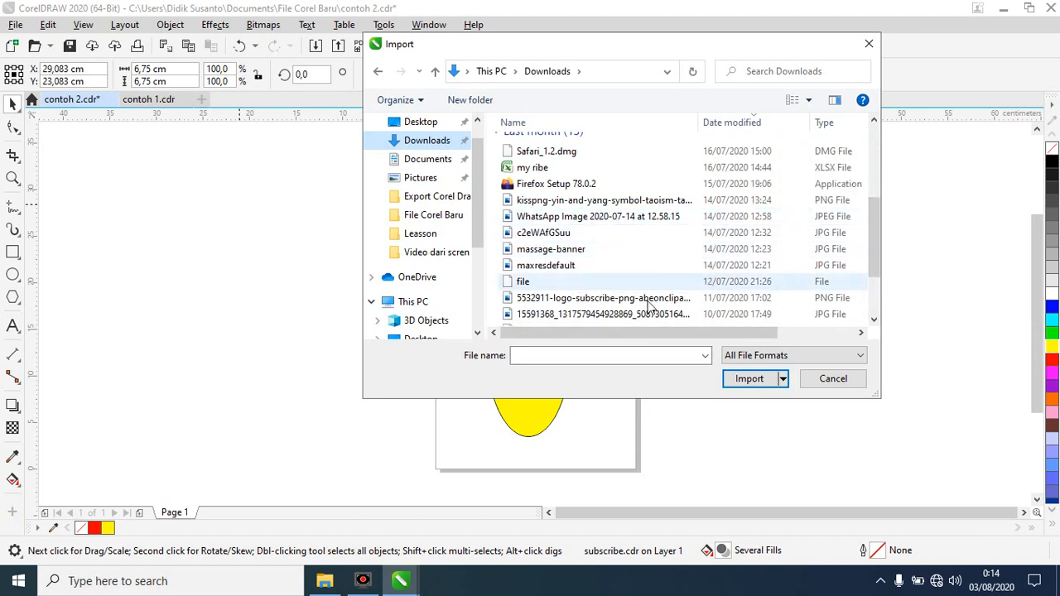
pyautogui.click(809, 100)
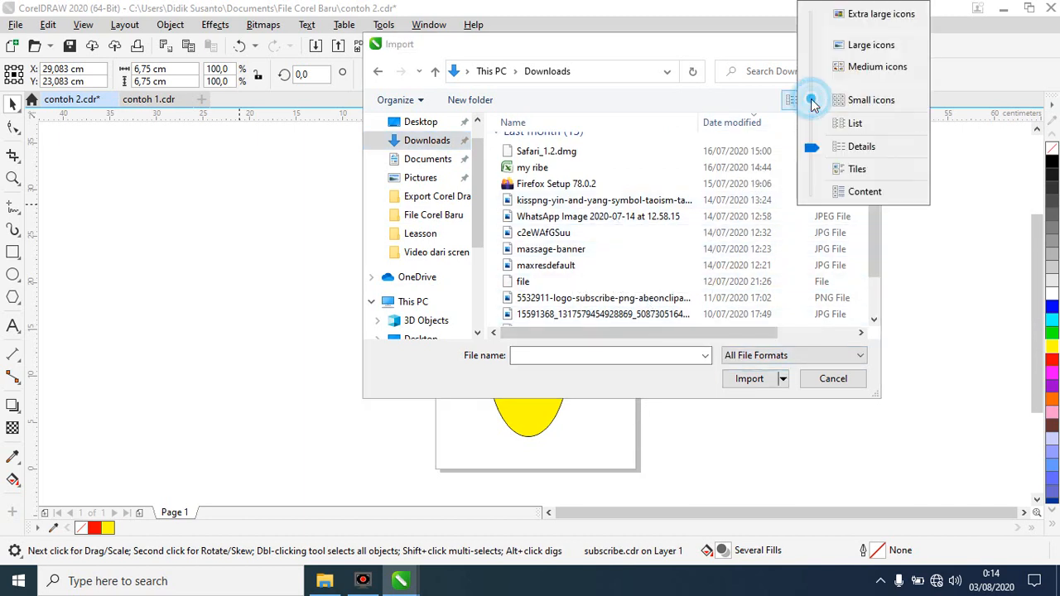
pyautogui.click(874, 48)
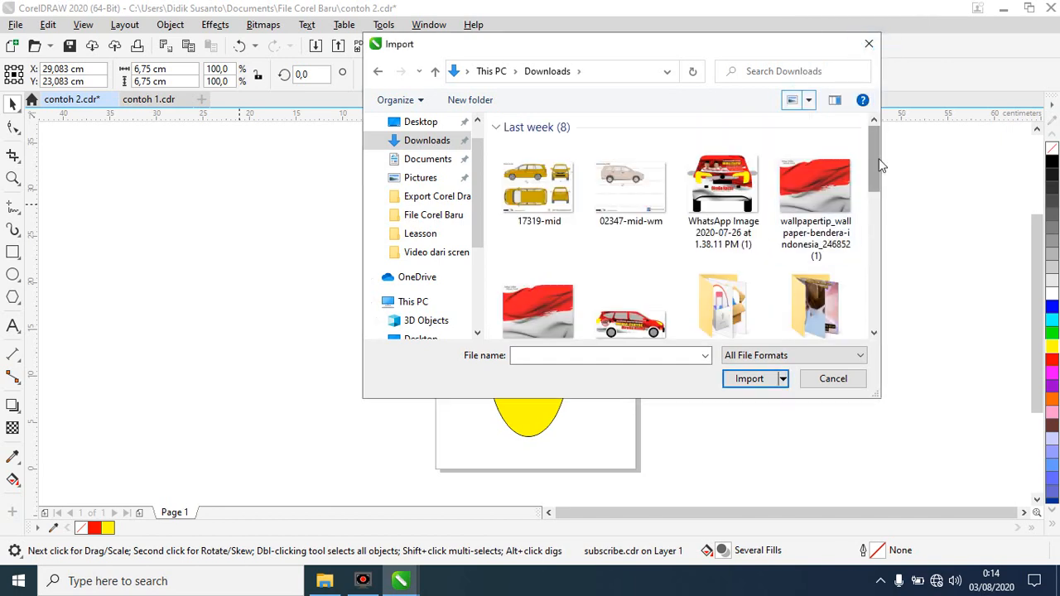
pyautogui.moveTo(880, 164); pyautogui.dragTo(876, 207)
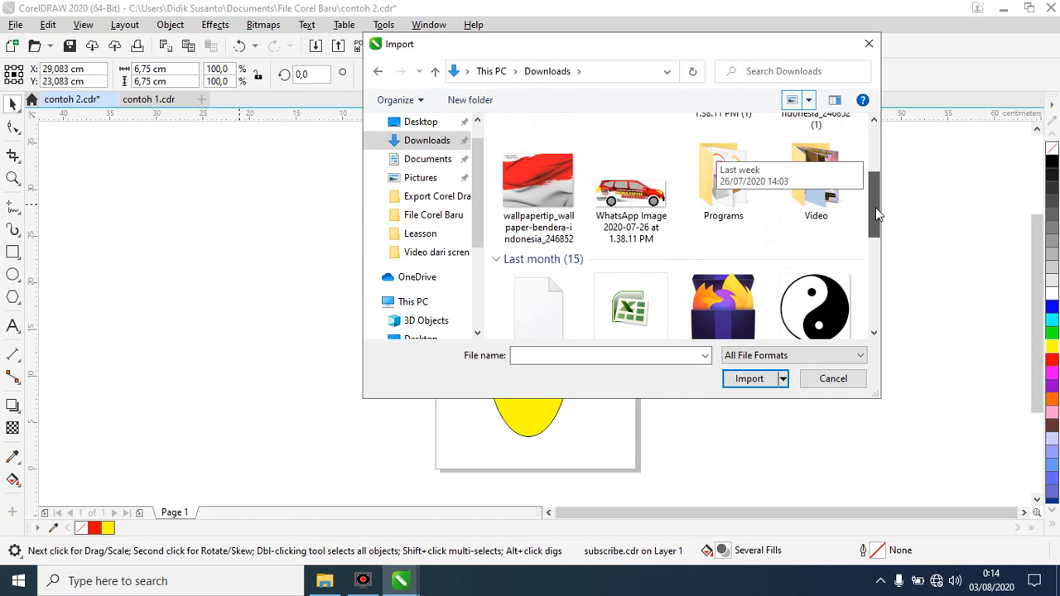
pyautogui.click(551, 217)
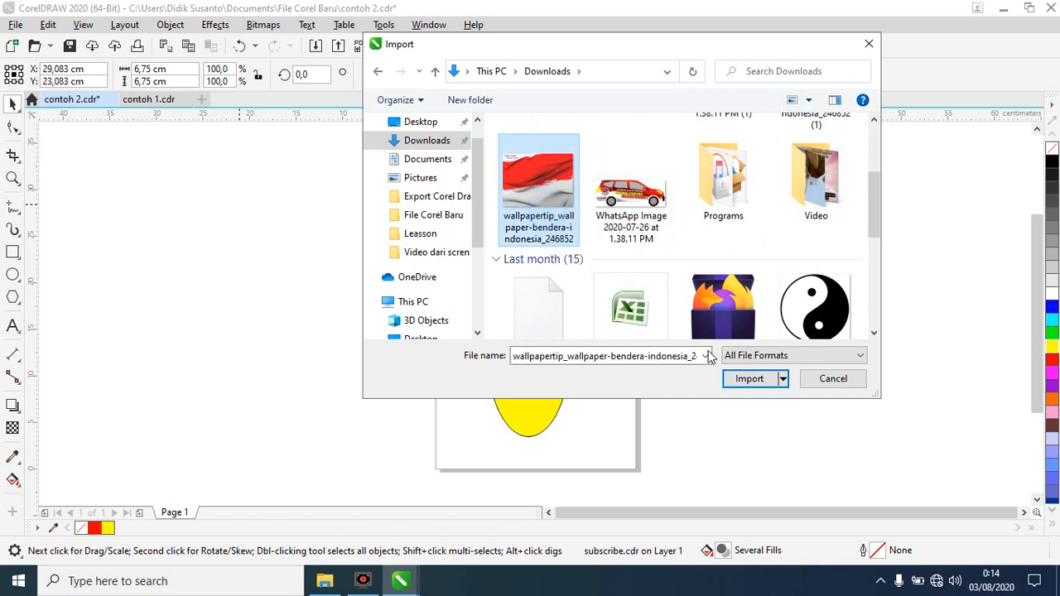
pyautogui.click(750, 381)
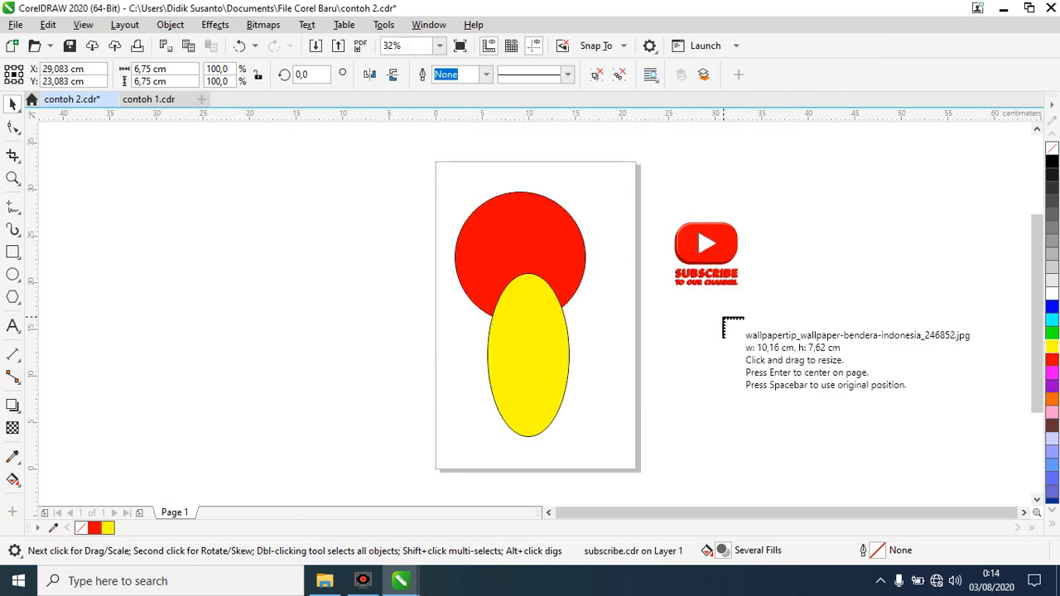
pyautogui.moveTo(718, 306); pyautogui.dragTo(821, 385)
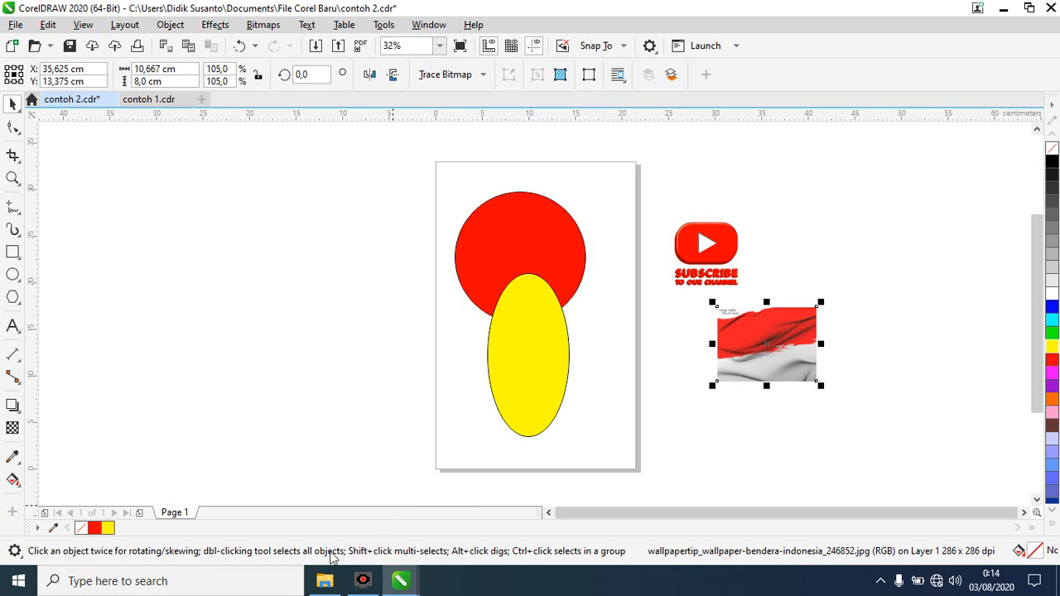
# Switch to File Explorer and bring the photo of bottles and yellow flowers from Downloads straight into the contoh 2 drawing, above the flag image.
pyautogui.moveTo(327, 585)
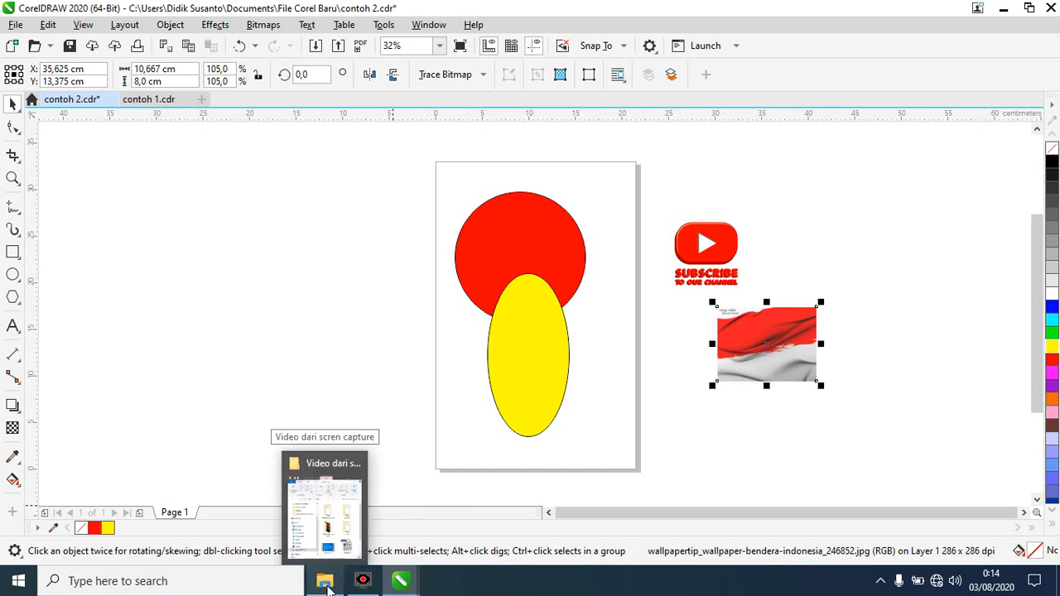
pyautogui.click(327, 585)
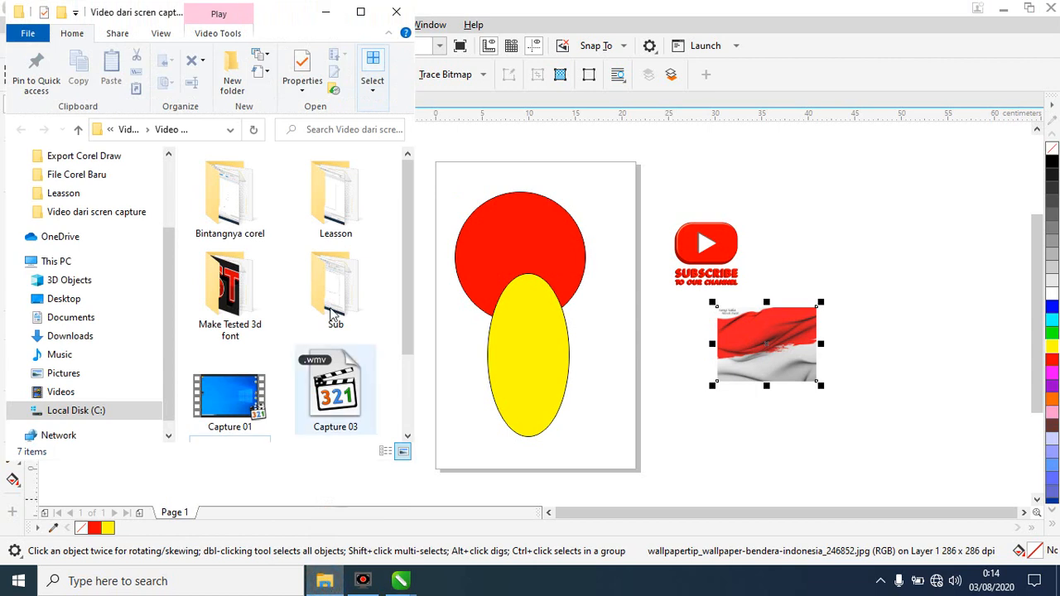
pyautogui.scroll(3, 169, 303)
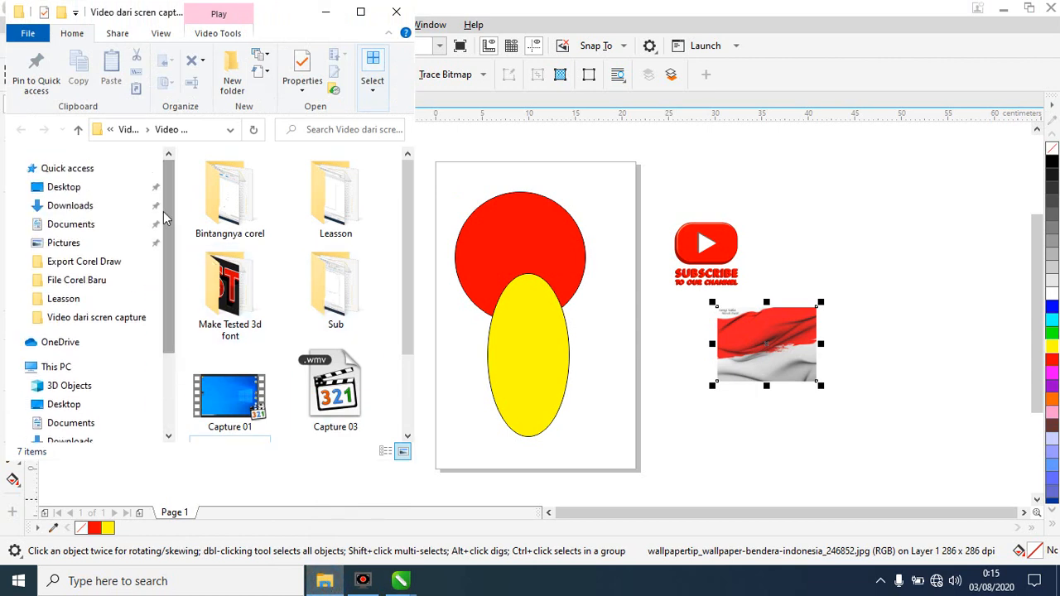
pyautogui.click(73, 205)
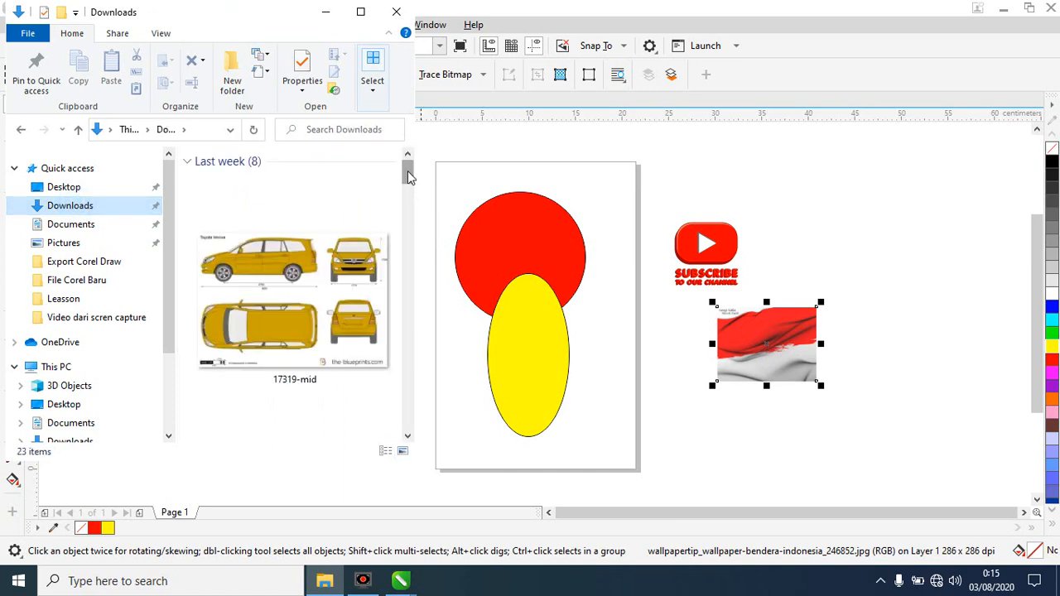
pyautogui.moveTo(408, 176); pyautogui.dragTo(405, 331)
pyautogui.moveTo(257, 362); pyautogui.dragTo(874, 207)
pyautogui.click(884, 218)
pyautogui.click(855, 240)
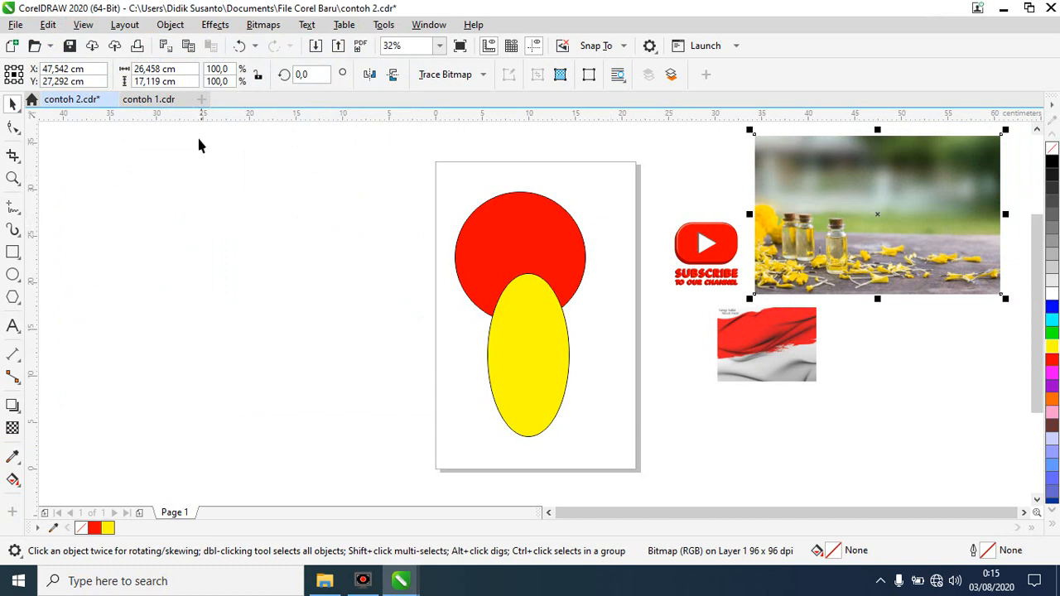
# Start exporting the whole contoh 2 drawing to the Export Corel Draw folder as JPG - JPEG Bitmaps, with Selected only turned off.
pyautogui.click(16, 25)
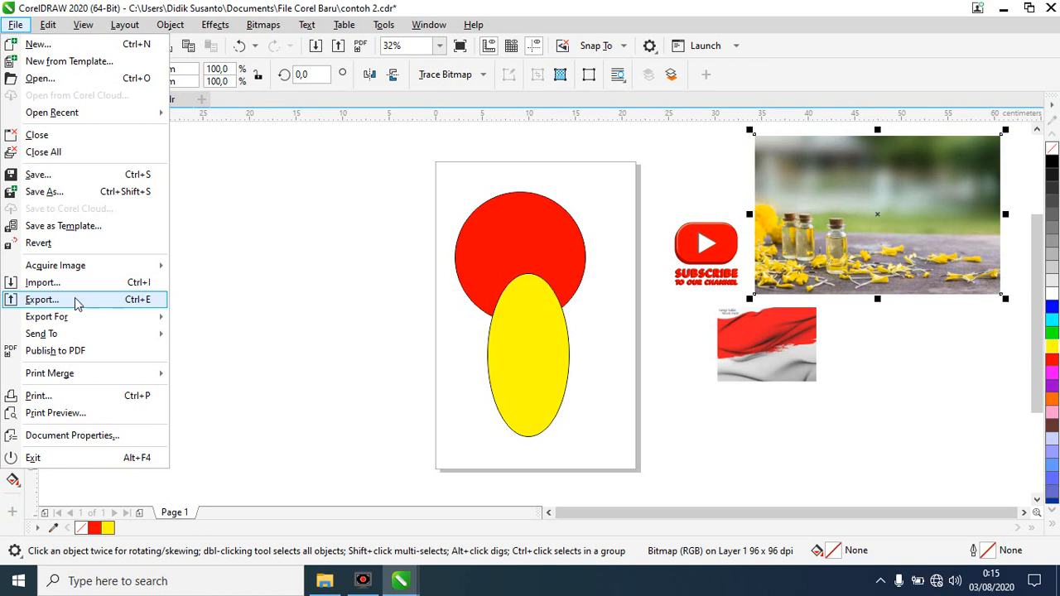
pyautogui.click(77, 304)
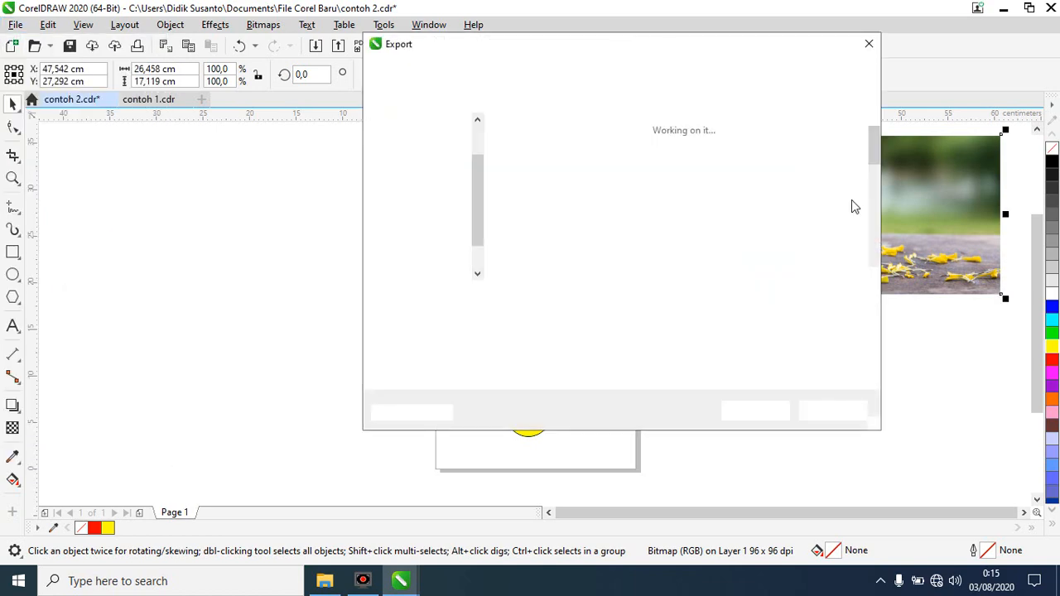
pyautogui.moveTo(876, 149)
pyautogui.mouseDown()
pyautogui.moveTo(886, 205)
pyautogui.moveTo(885, 161)
pyautogui.mouseUp()
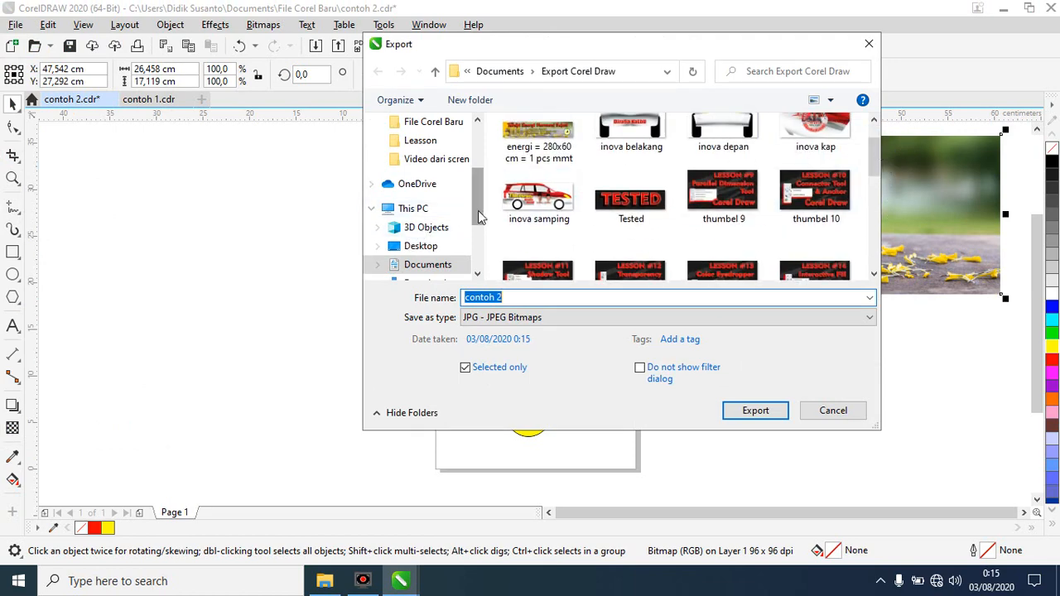
pyautogui.moveTo(478, 217); pyautogui.dragTo(478, 170)
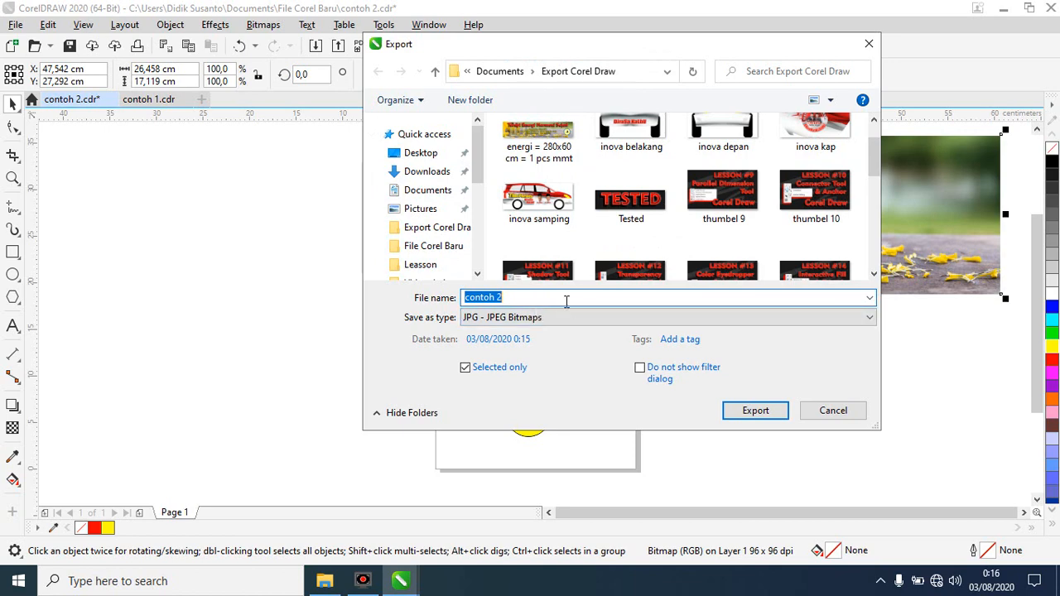
pyautogui.click(613, 320)
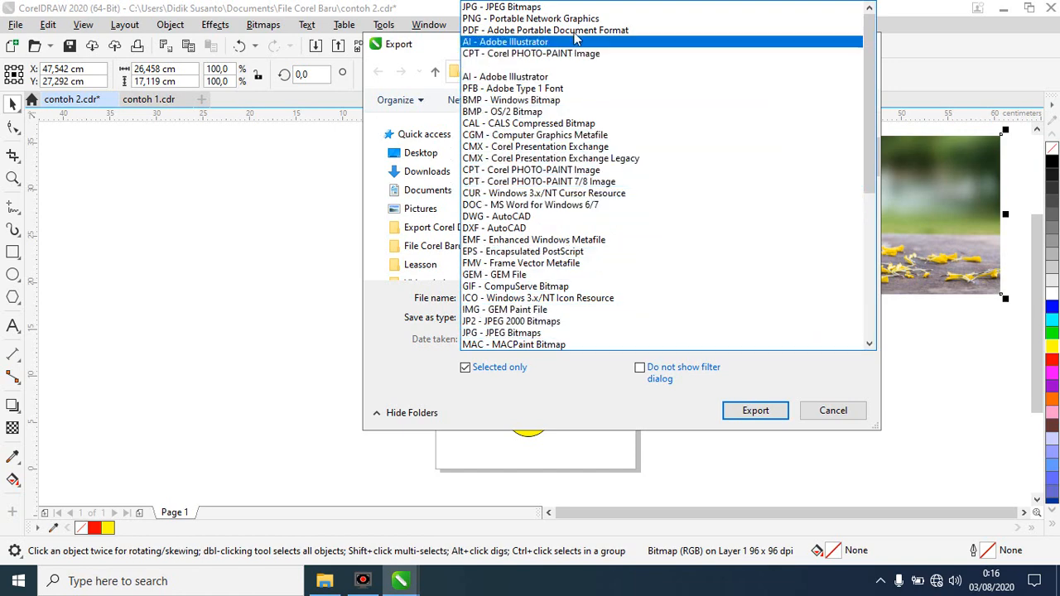
pyautogui.click(532, 8)
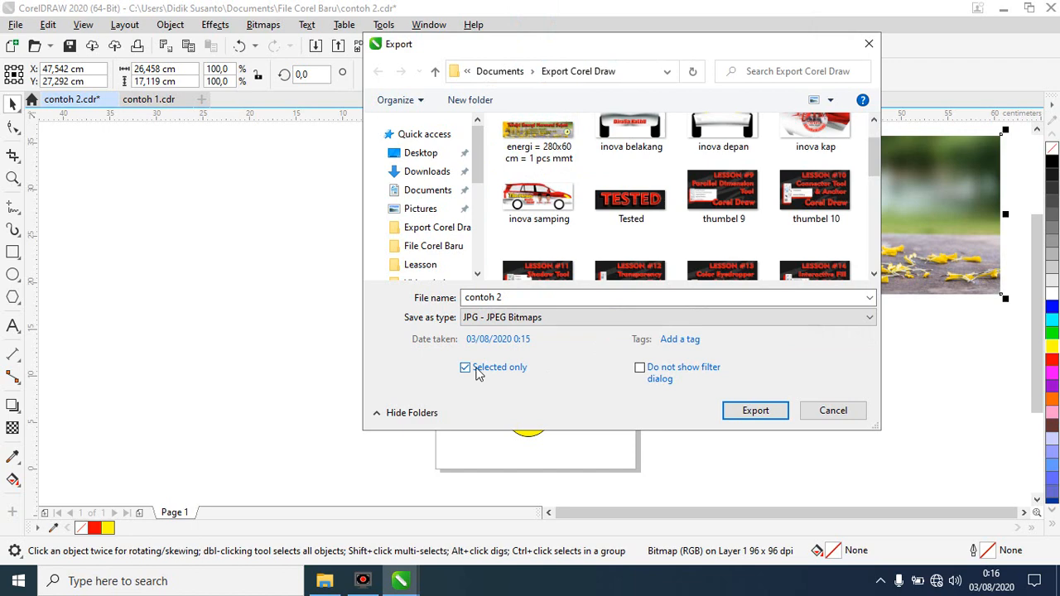
pyautogui.moveTo(656, 48); pyautogui.dragTo(428, 87)
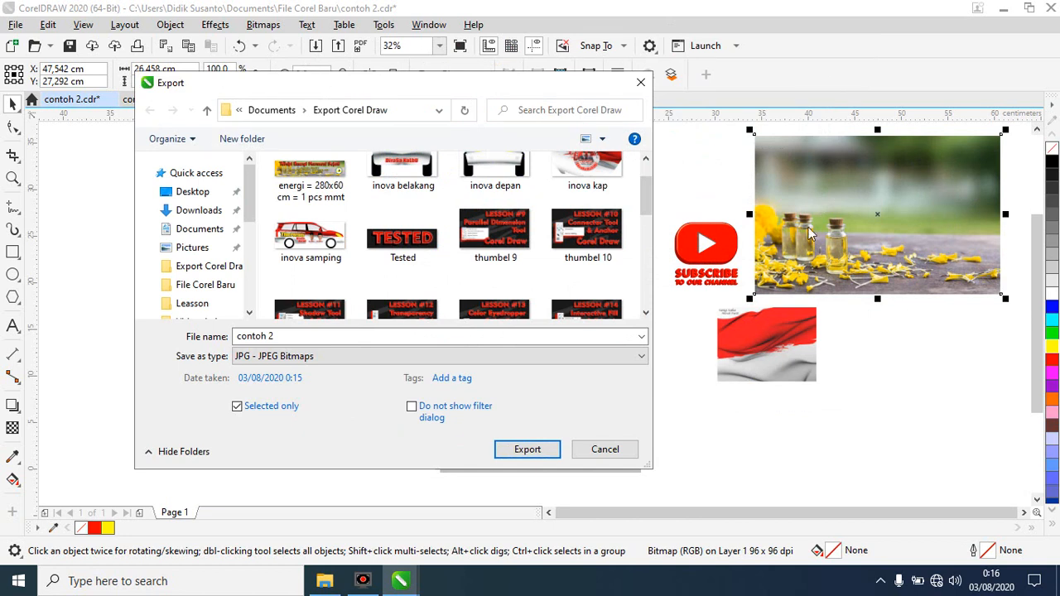
pyautogui.click(239, 413)
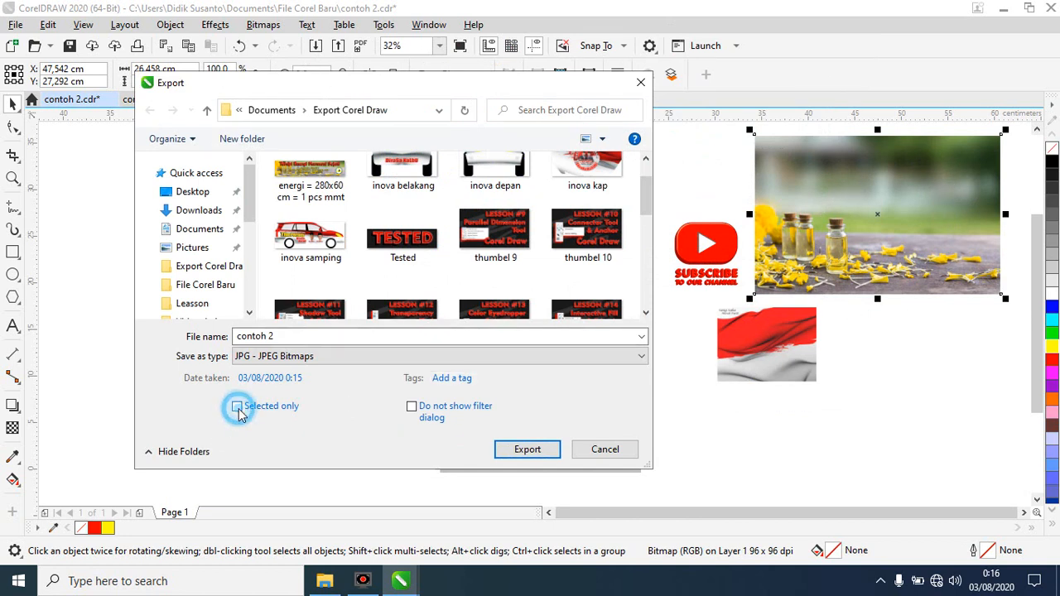
pyautogui.click(536, 447)
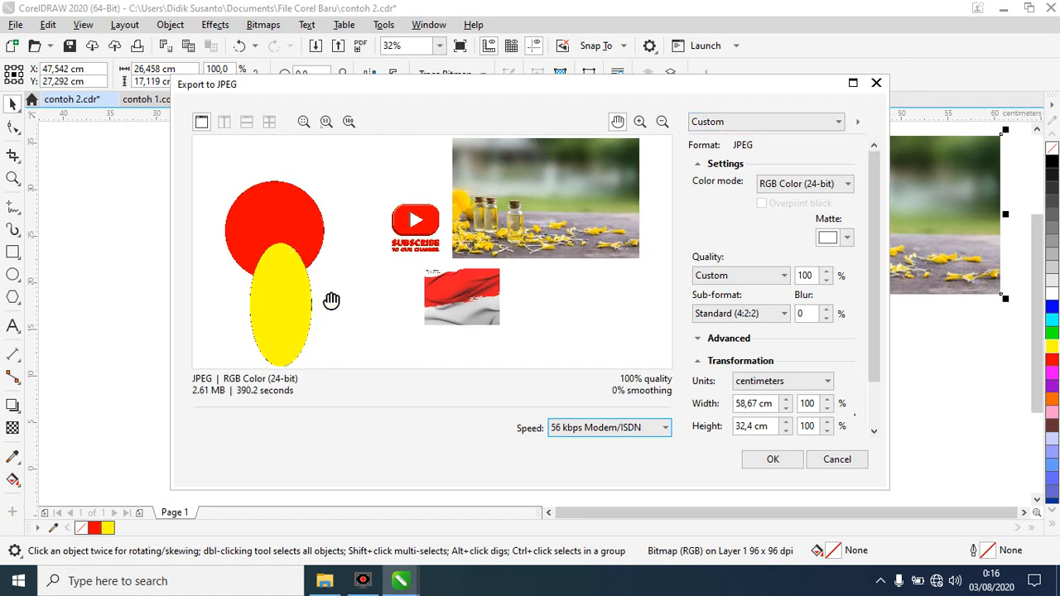
# Try the Medium and High quality presets for the JPEG and set its quality to Highest.
pyautogui.click(779, 280)
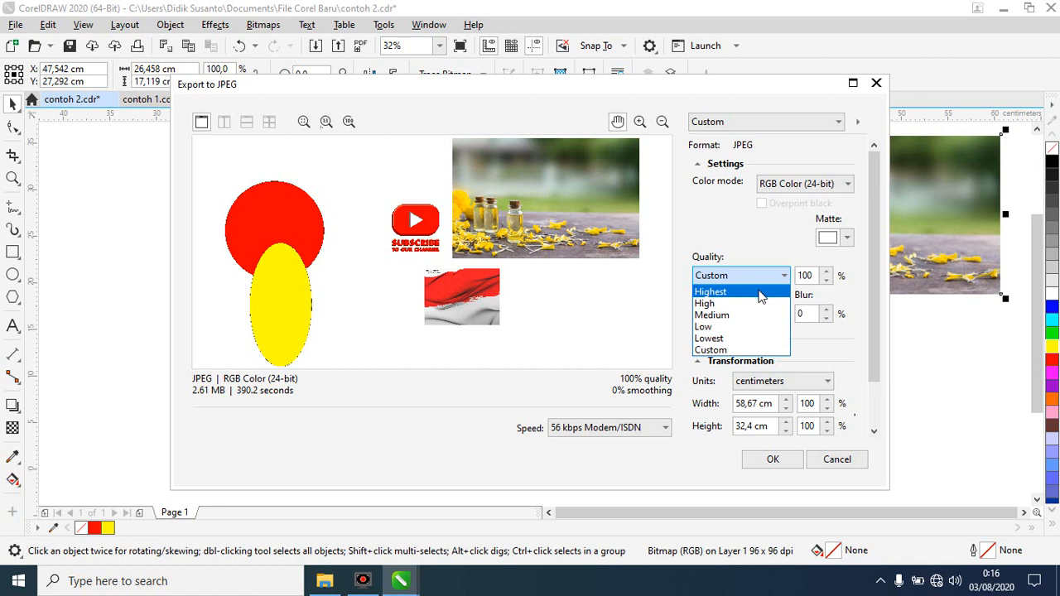
pyautogui.click(732, 315)
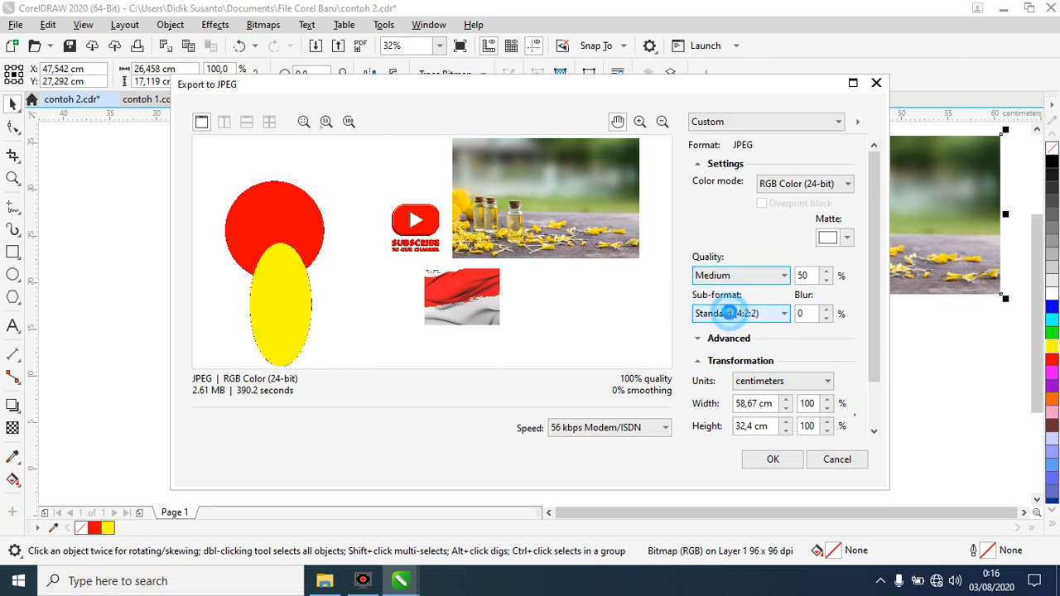
pyautogui.click(774, 275)
pyautogui.click(726, 301)
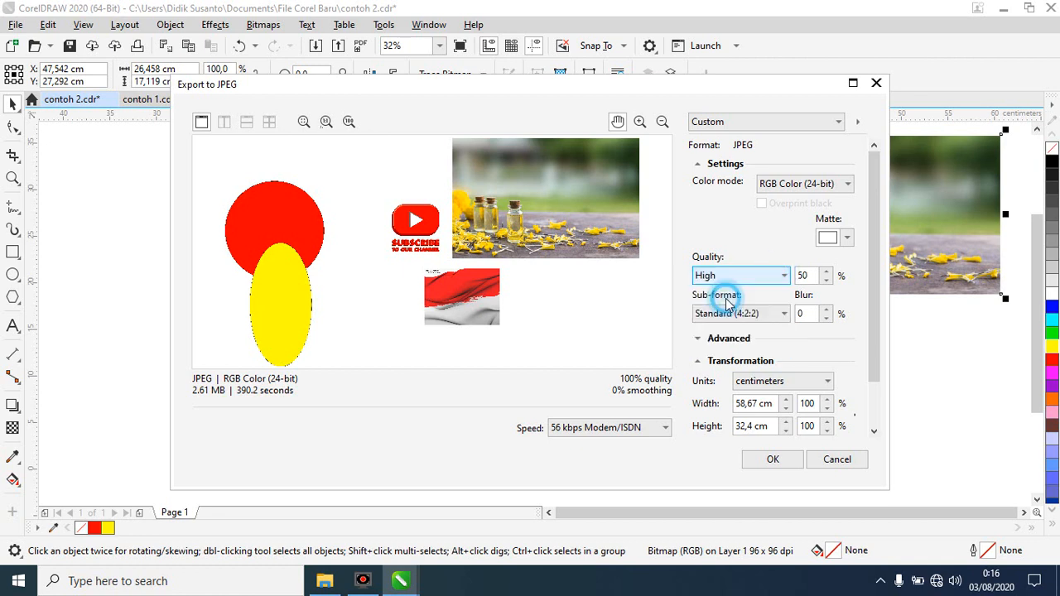
pyautogui.click(782, 277)
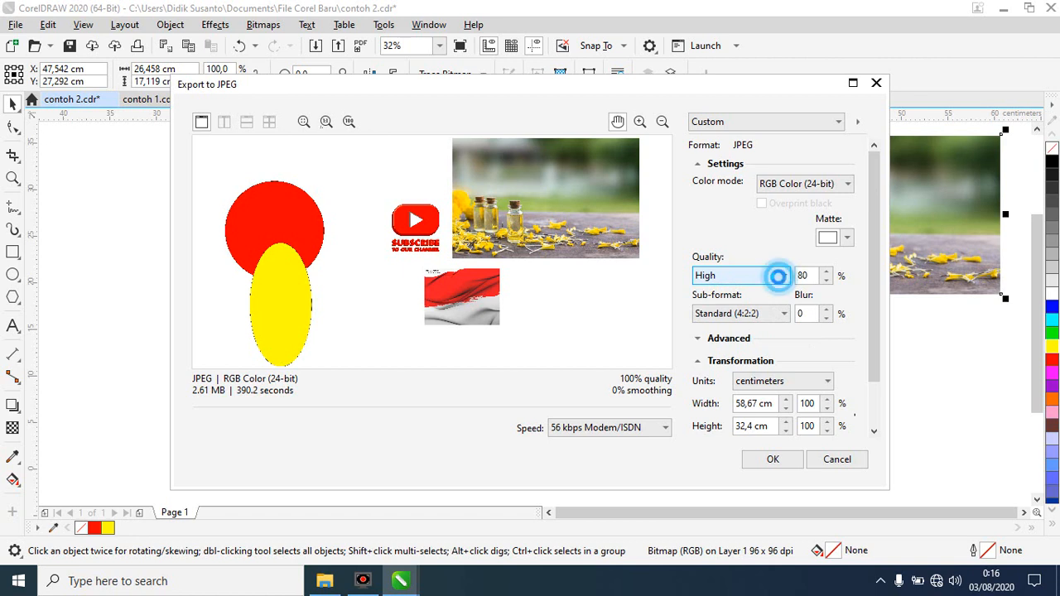
pyautogui.click(739, 295)
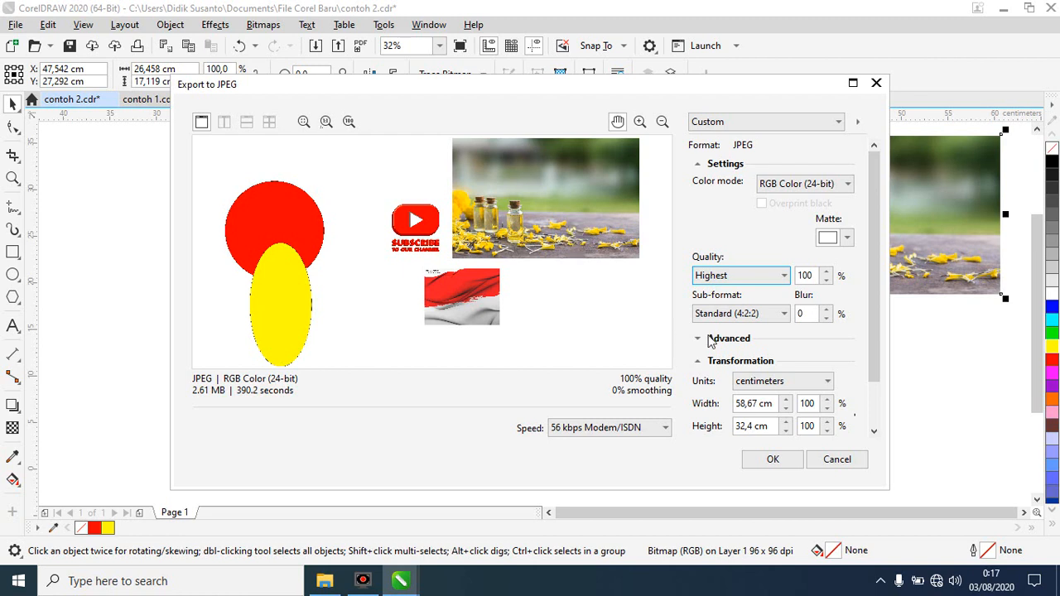
# Examine the measurement units offered for the JPEG's transformation size, leaving centimeters selected.
pyautogui.moveTo(875, 329); pyautogui.dragTo(875, 424)
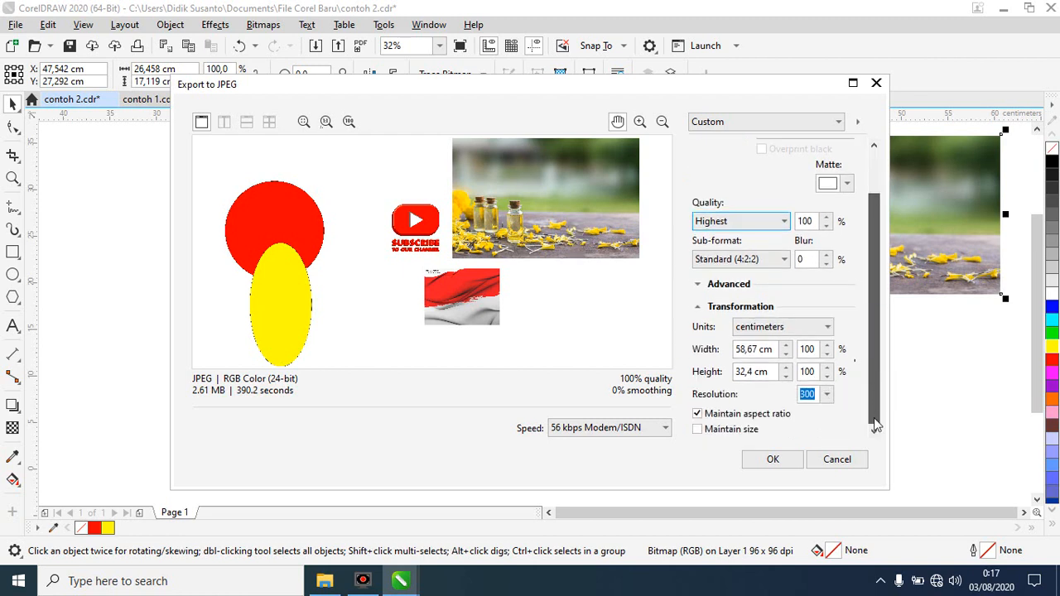
pyautogui.click(824, 328)
pyautogui.click(826, 330)
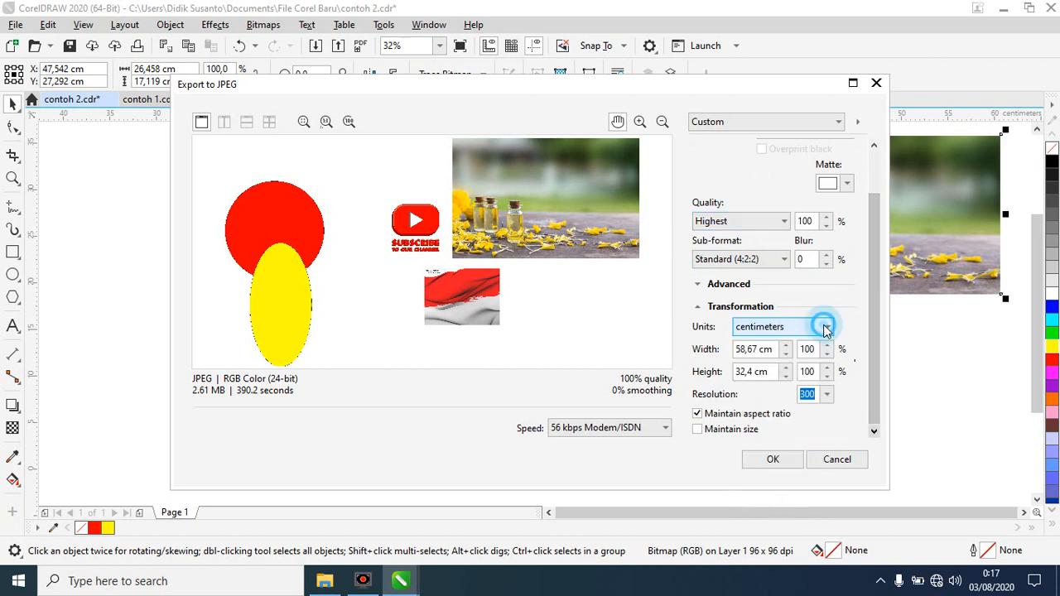
pyautogui.click(825, 329)
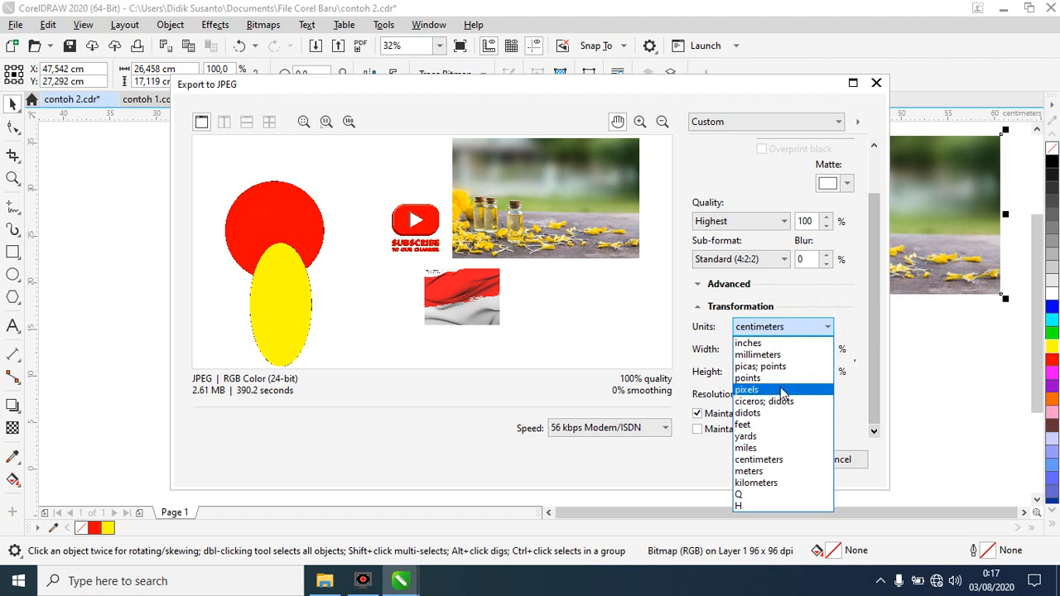
pyautogui.click(855, 309)
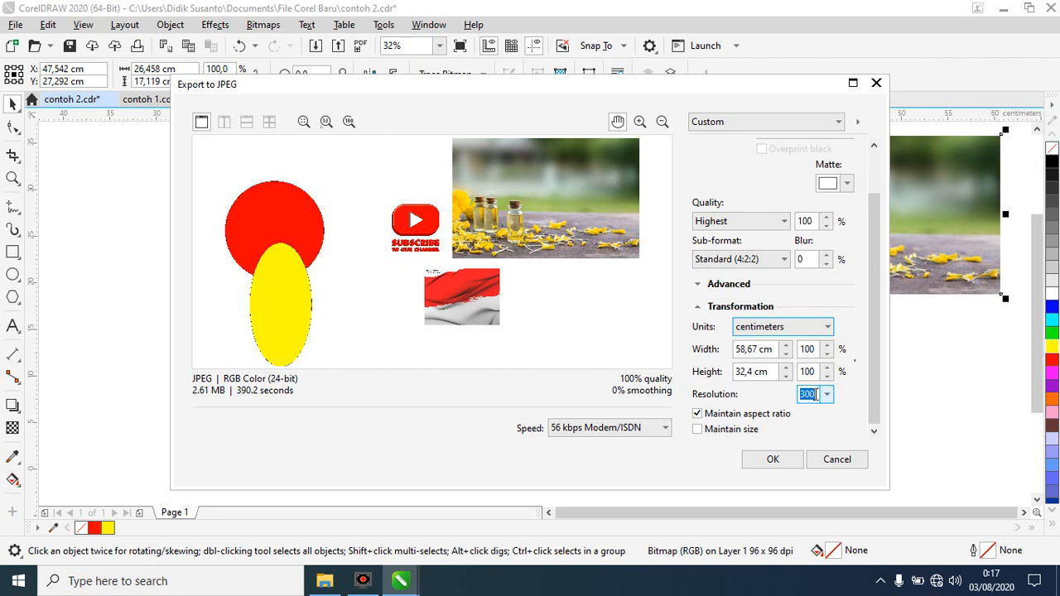
# Try a JPEG resolution of 100, return it to 300 with Maintain size turned on, and cancel the export.
pyautogui.click(827, 396)
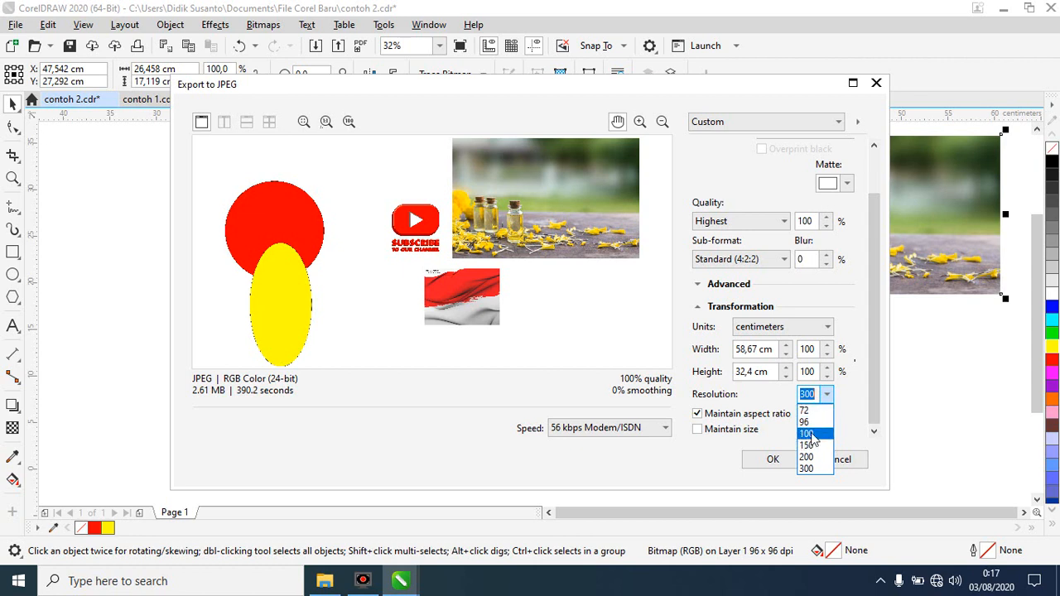
pyautogui.click(809, 435)
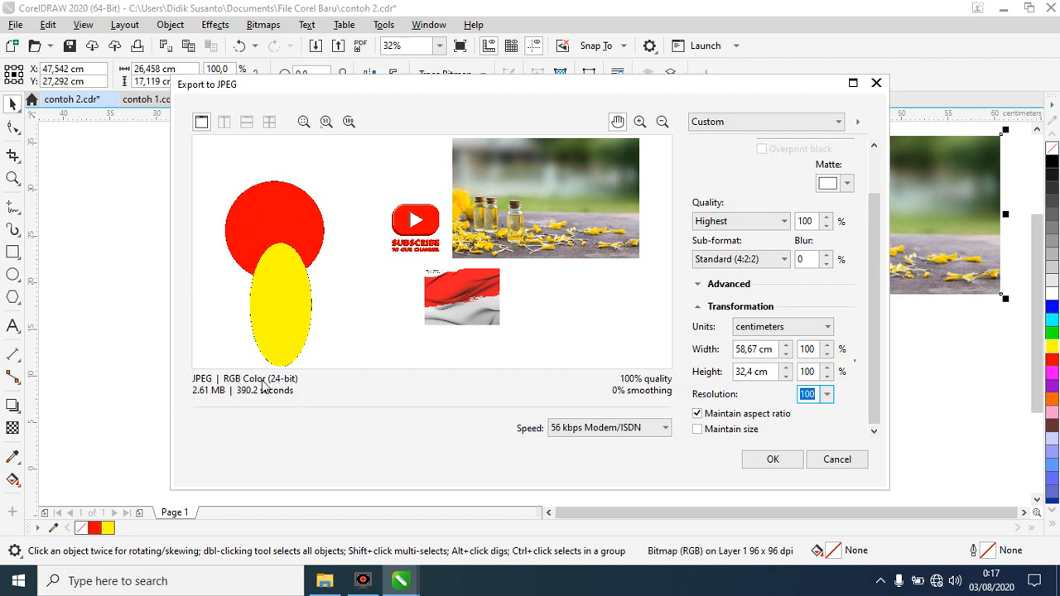
pyautogui.click(827, 394)
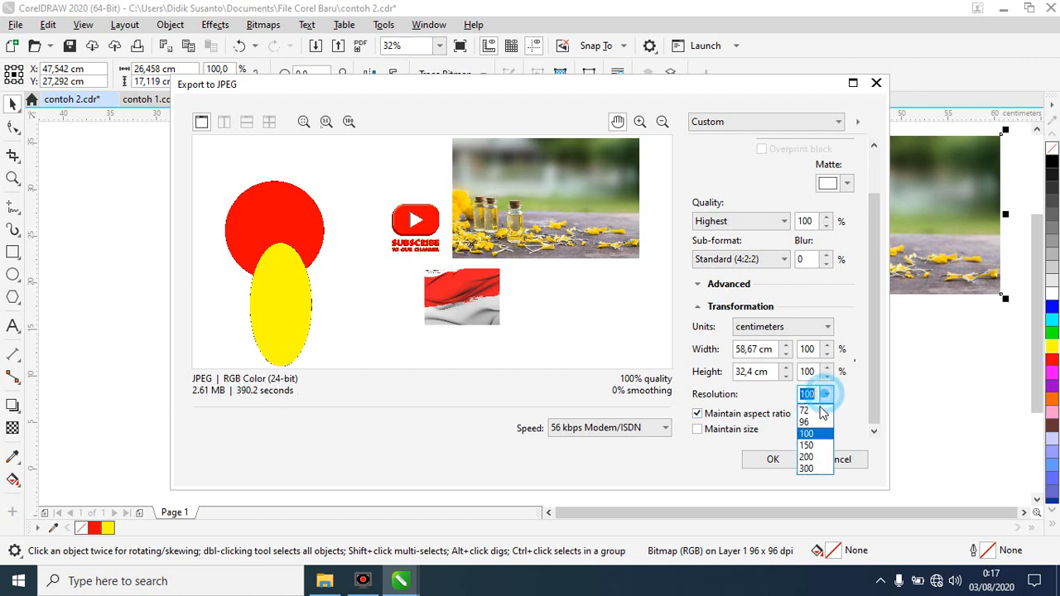
pyautogui.click(806, 469)
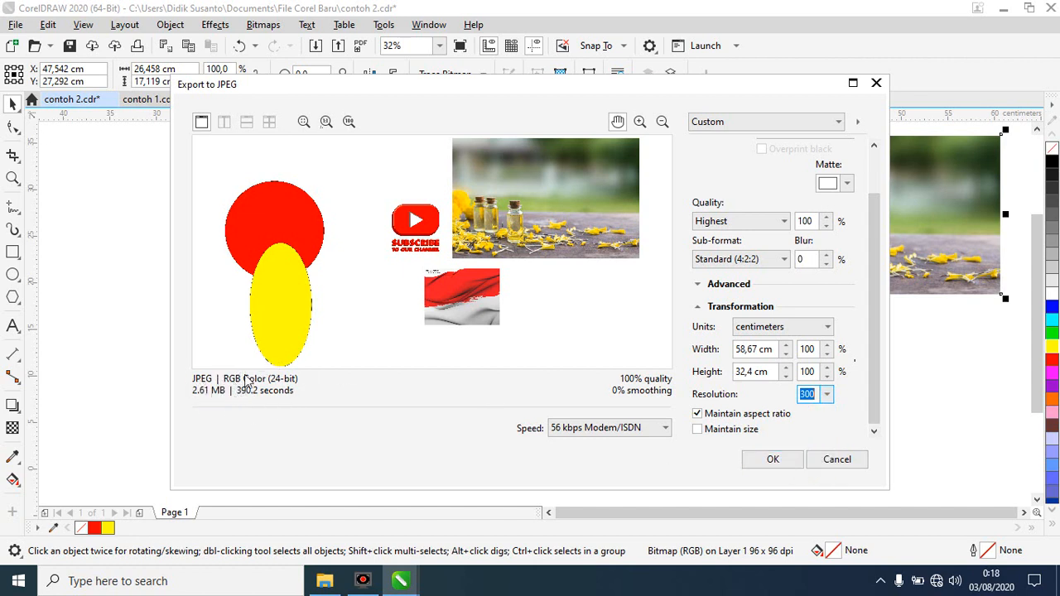
pyautogui.click(699, 430)
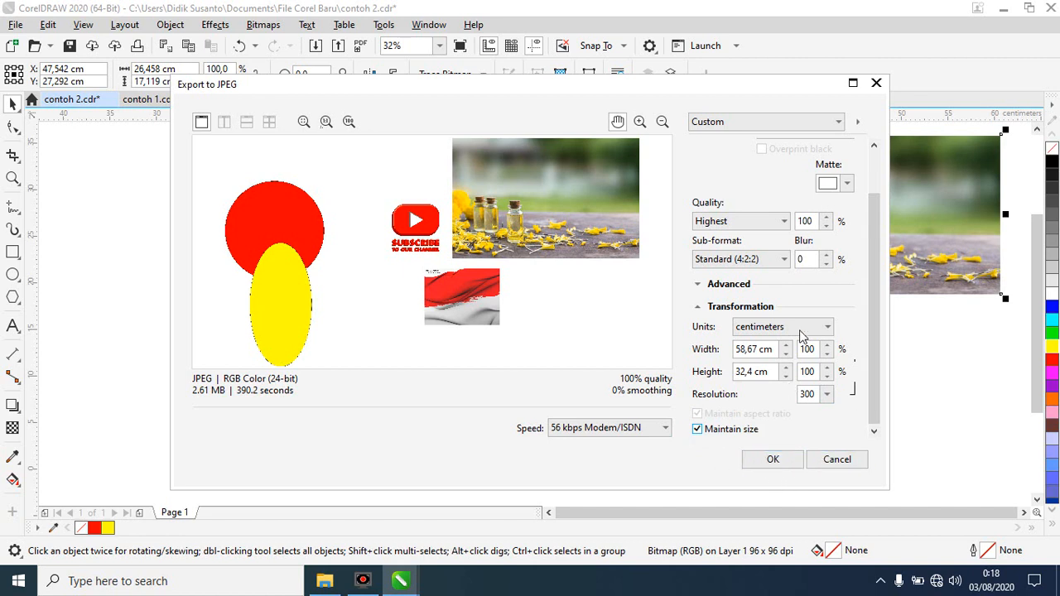
pyautogui.click(838, 461)
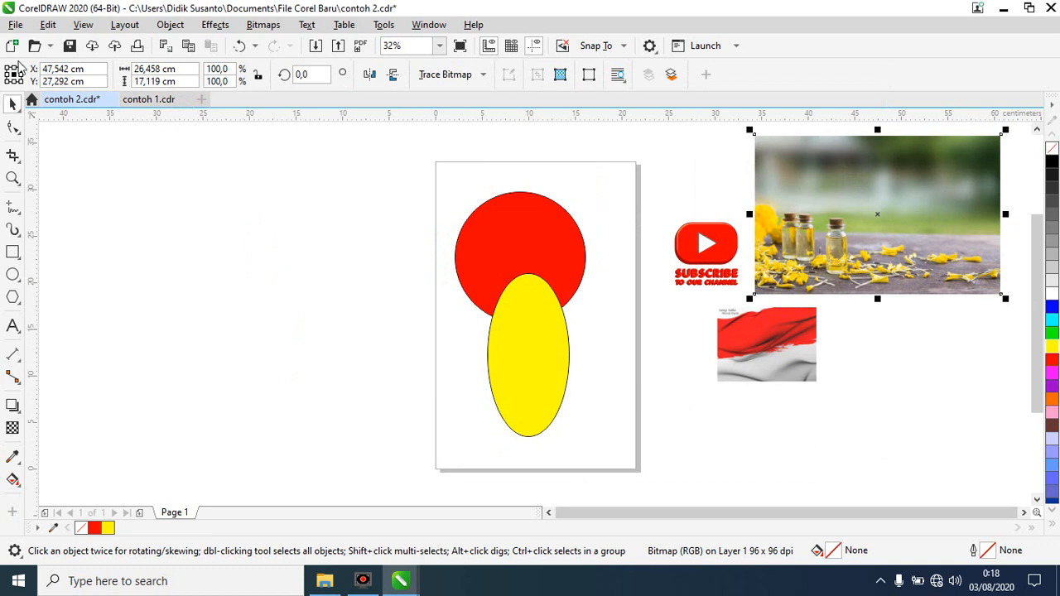
# Browse the existing files in the Export Corel Draw folder from the Export dialog and close it without exporting.
pyautogui.click(16, 24)
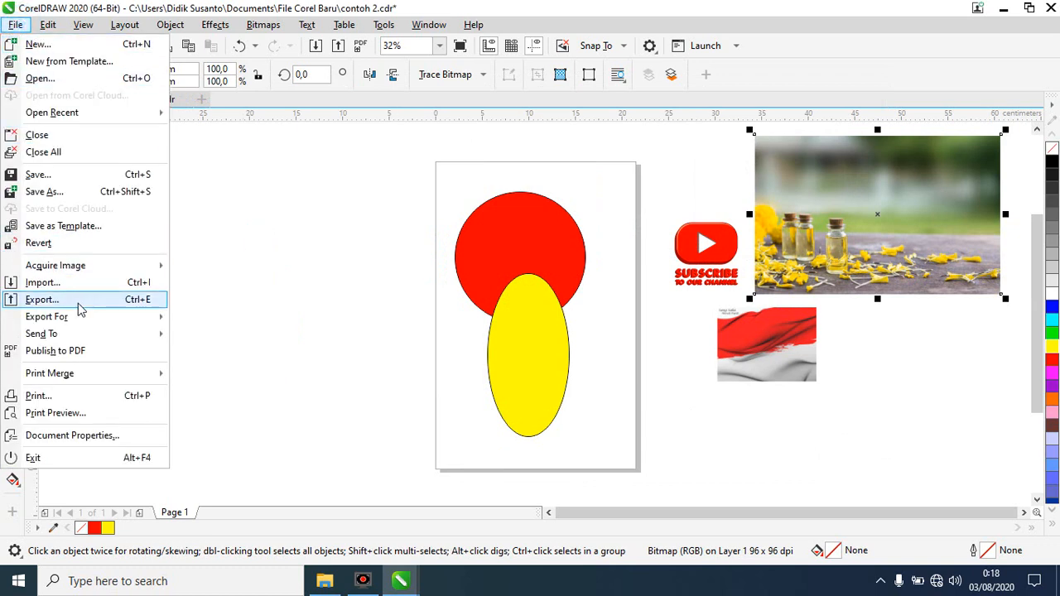
pyautogui.click(283, 278)
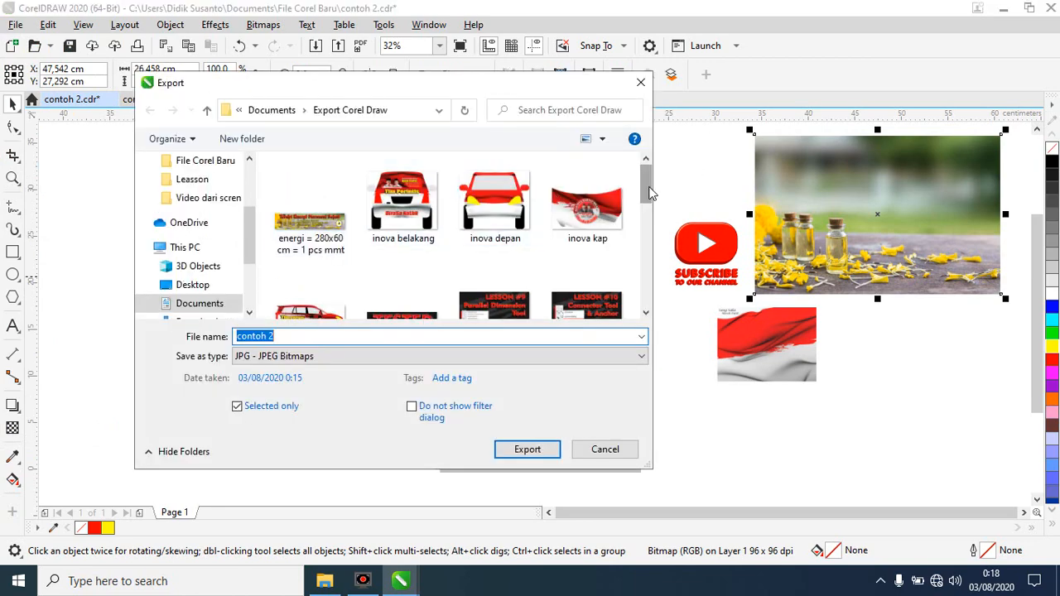
pyautogui.moveTo(646, 180); pyautogui.dragTo(648, 305)
pyautogui.click(606, 452)
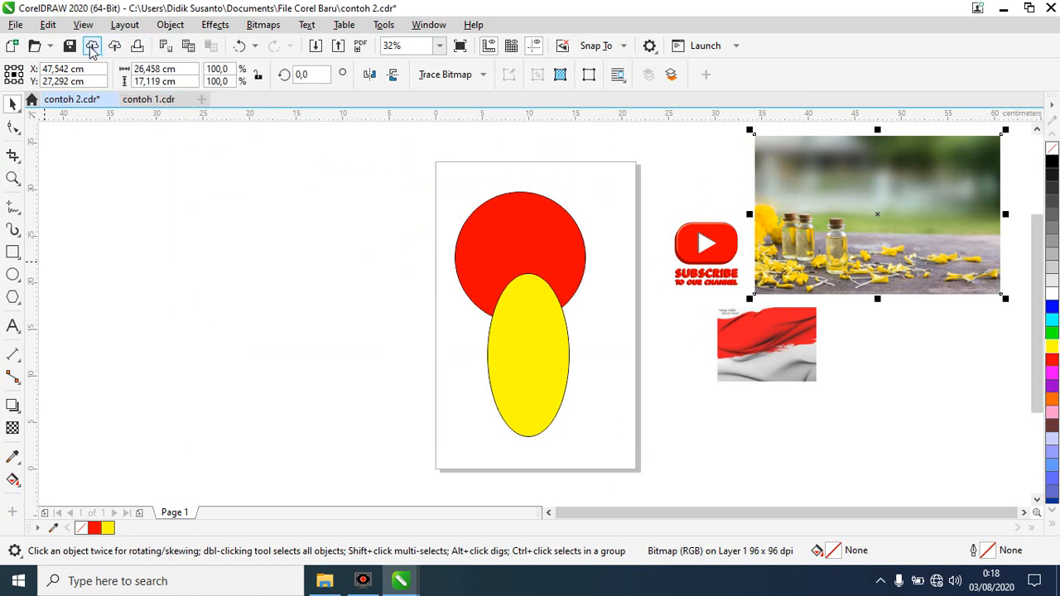
# Open Publish to PDF for contoh 2, check its file type options, and cancel.
pyautogui.click(360, 48)
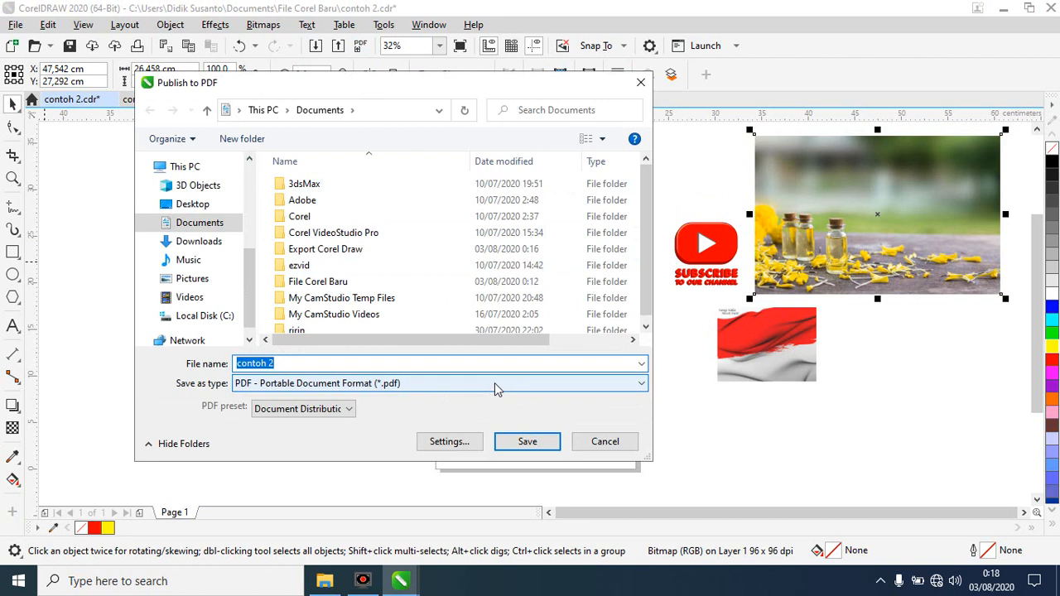
pyautogui.click(496, 386)
pyautogui.click(497, 385)
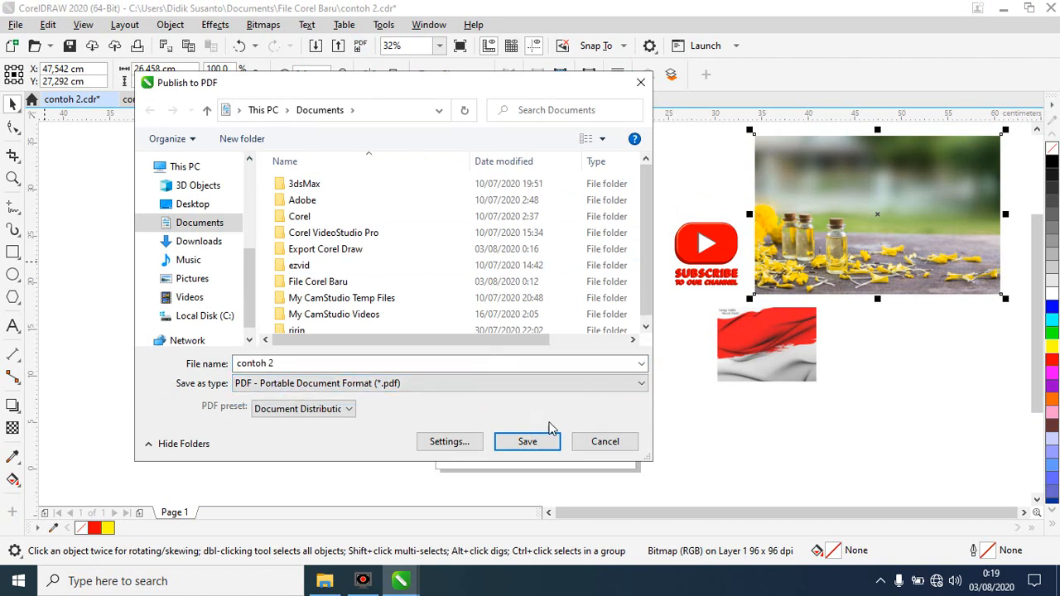
pyautogui.click(600, 444)
# Try exporting contoh 2 as PDF - Adobe Portable Document Format in the Export Corel Draw folder, and cancel the export.
pyautogui.hotkey('ctrl', 'e')
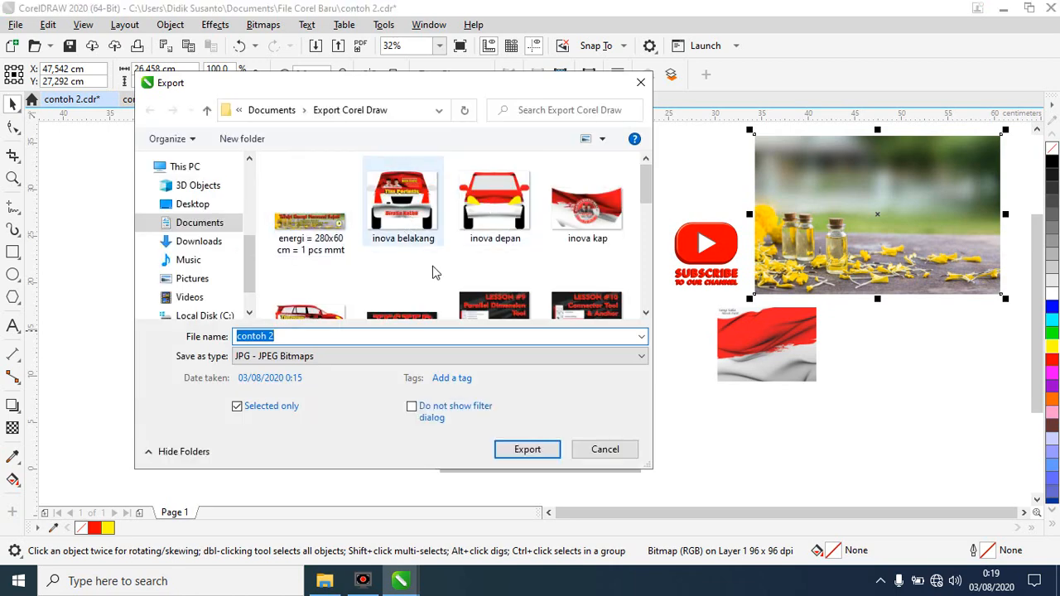
pyautogui.click(550, 358)
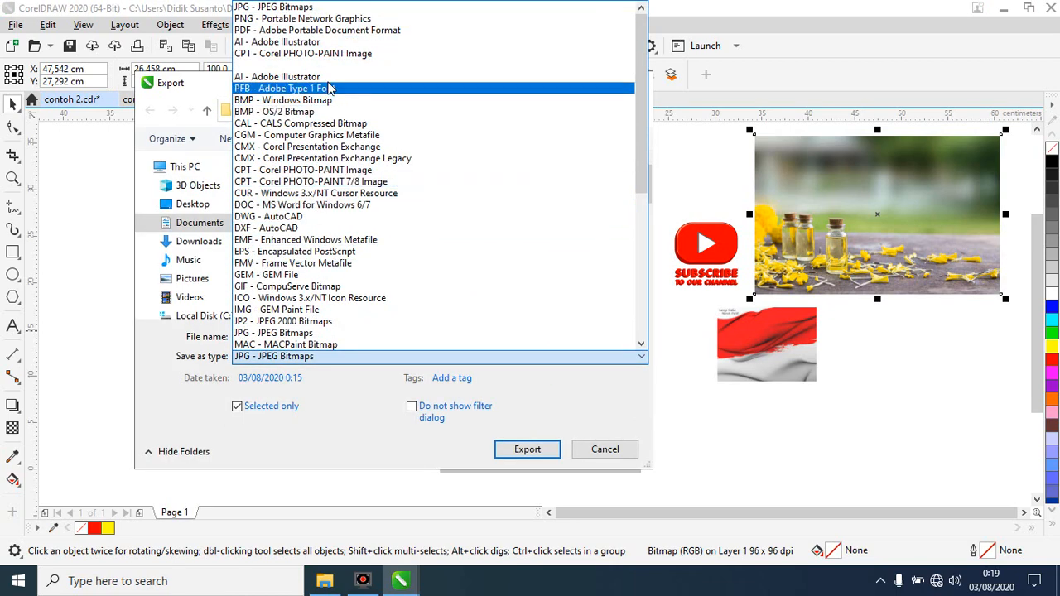
pyautogui.click(330, 31)
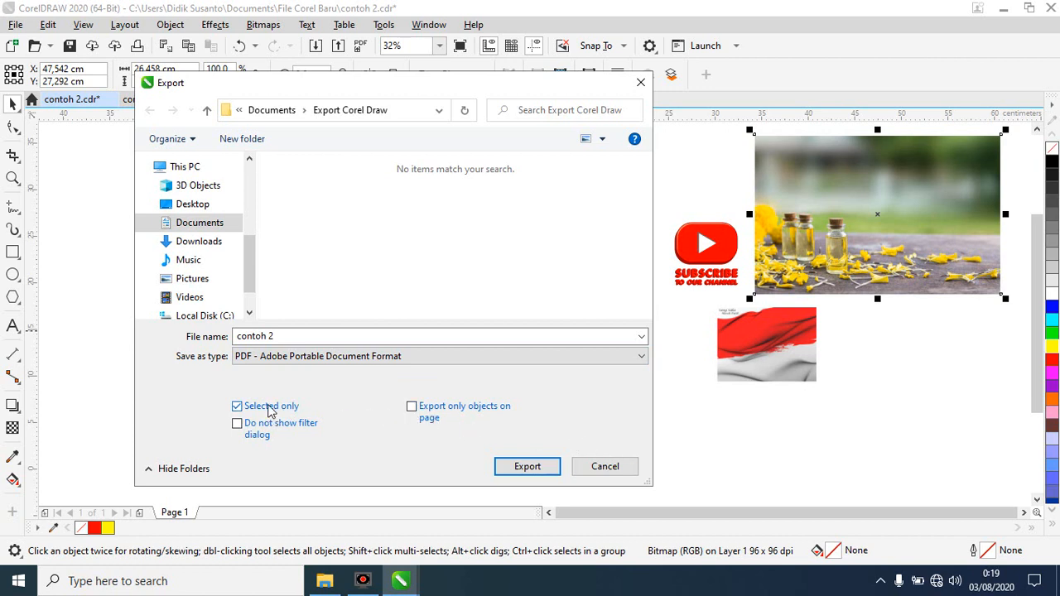
pyautogui.click(606, 467)
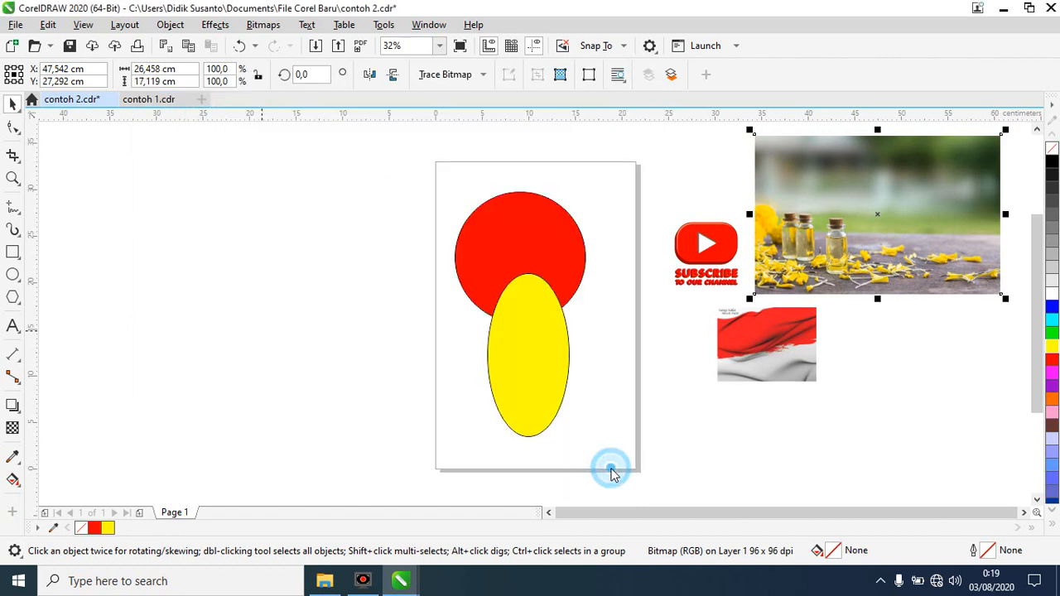
# Open Export for Office for the selected bottle photo and check its target application, suitability and optimization options.
pyautogui.click(15, 24)
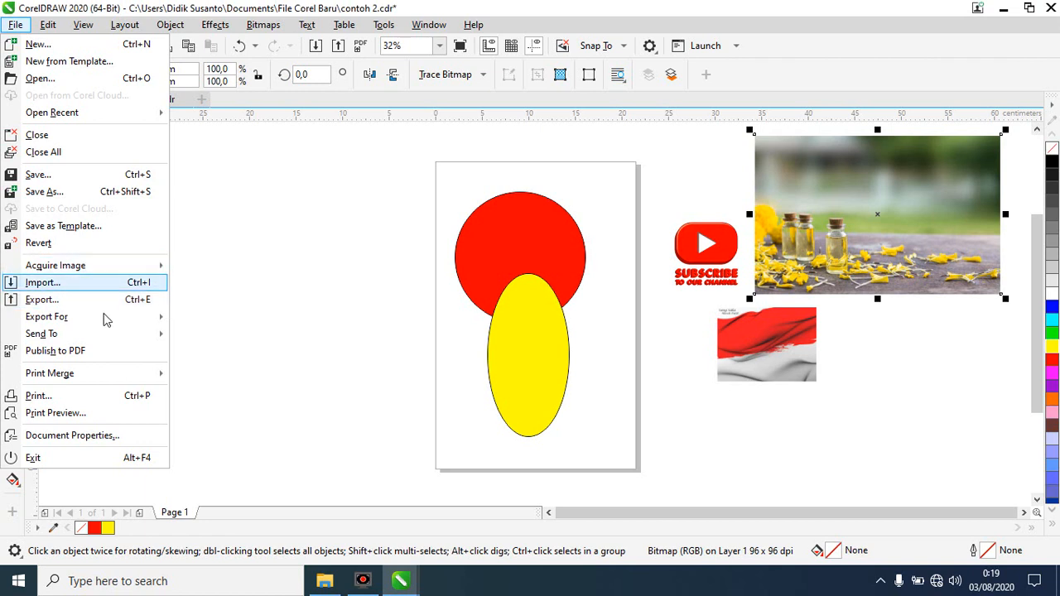
pyautogui.moveTo(105, 322)
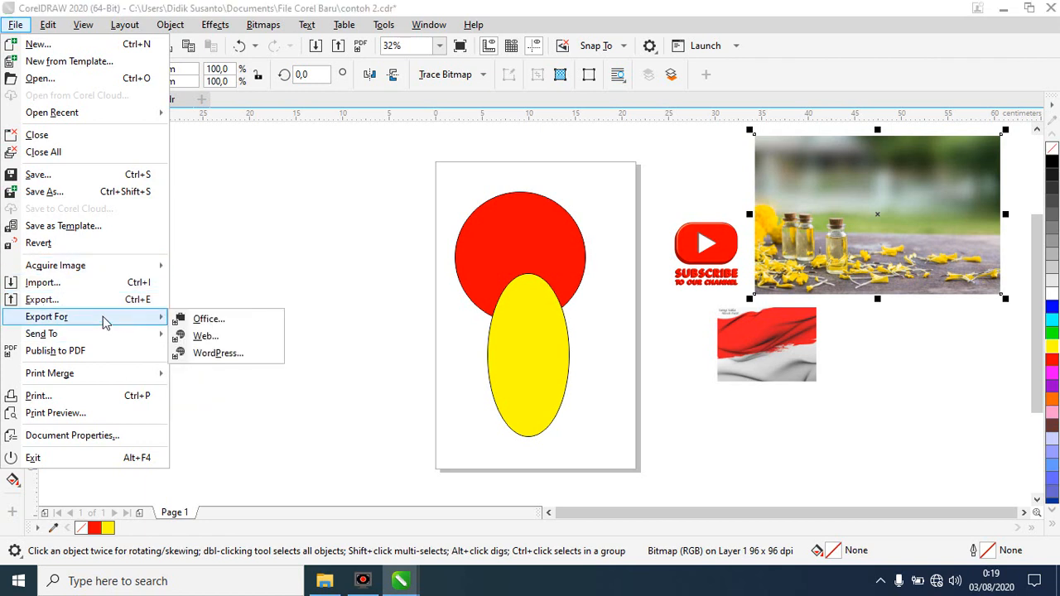
pyautogui.click(220, 322)
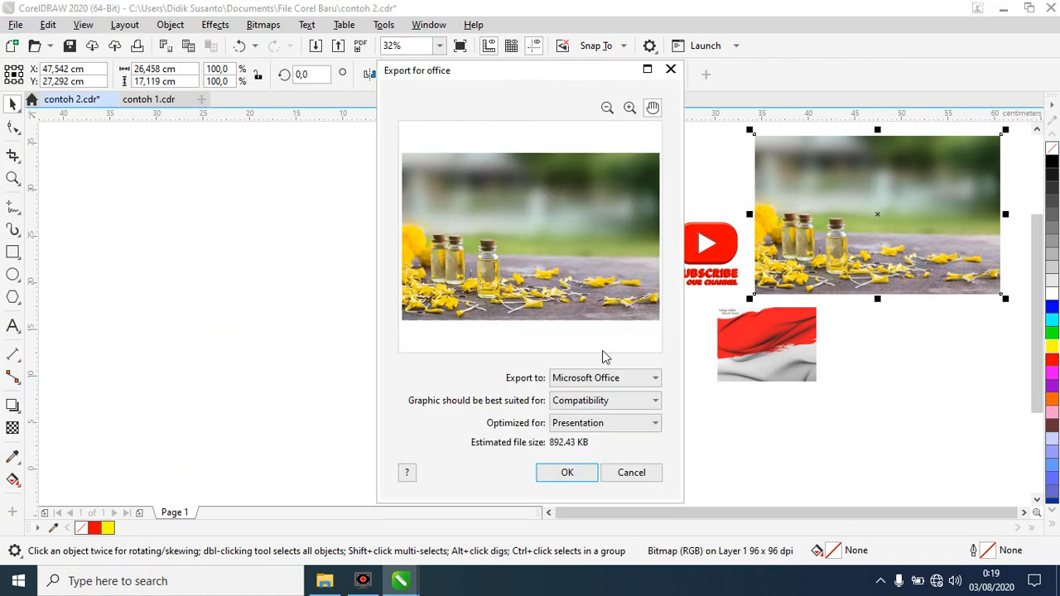
pyautogui.click(629, 383)
pyautogui.click(629, 381)
pyautogui.click(643, 400)
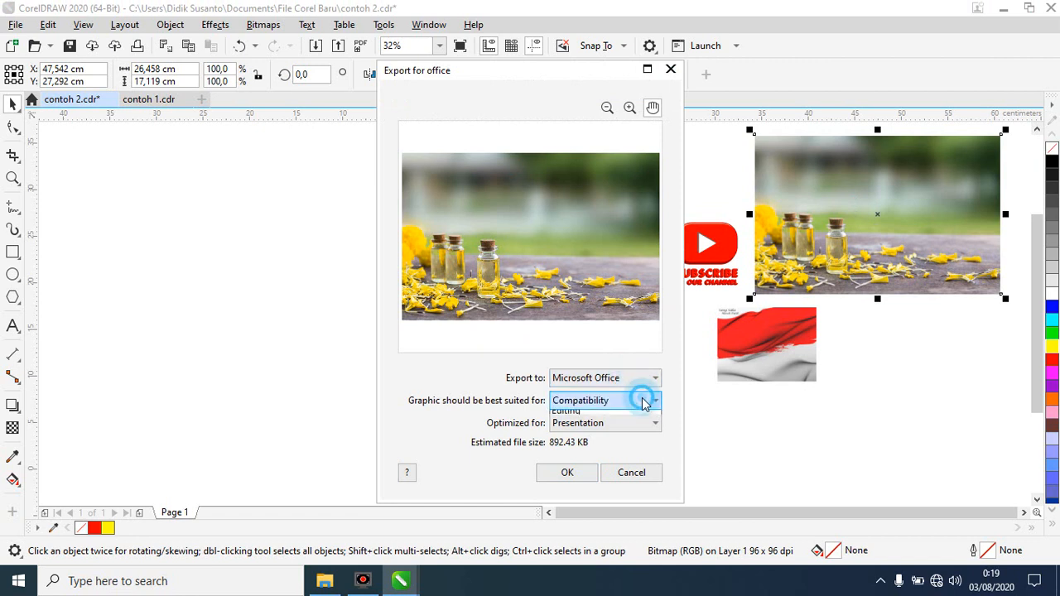
pyautogui.click(643, 400)
pyautogui.click(640, 424)
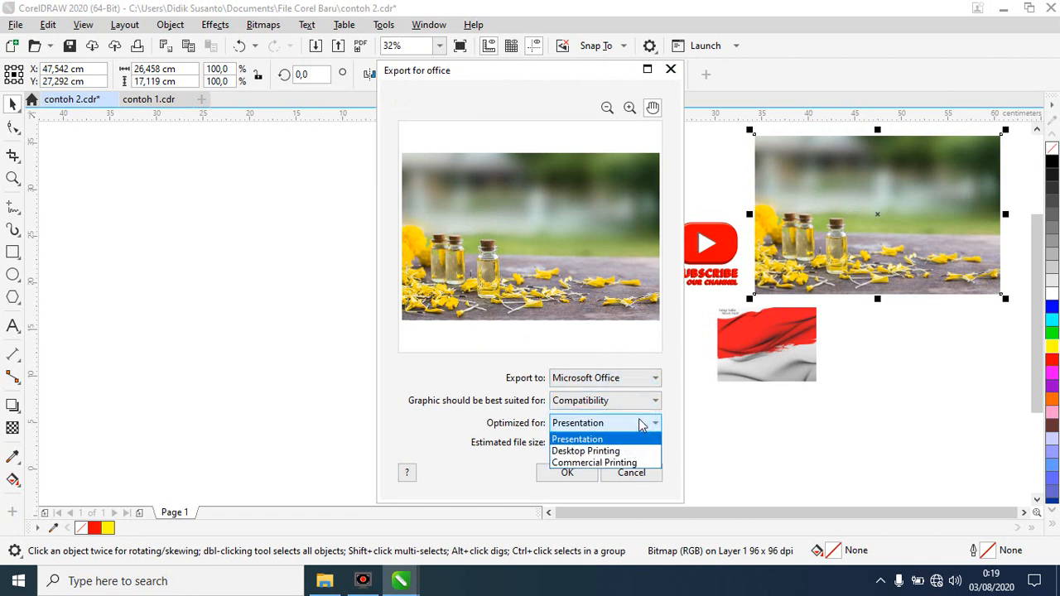
pyautogui.click(639, 422)
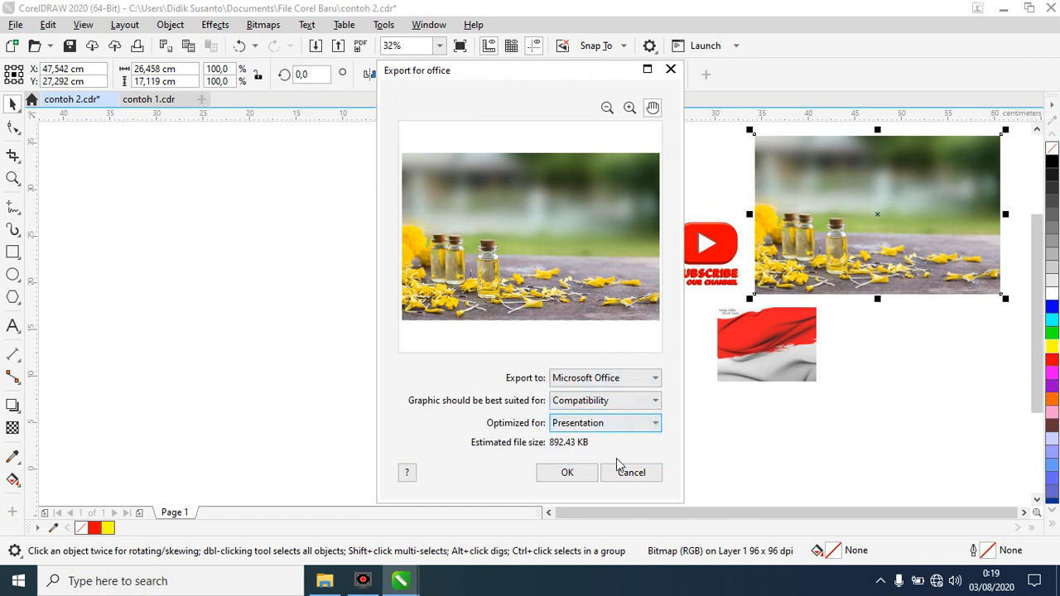
# Continue the Office export to the Export Corel Draw folder, check the available file types, and cancel the save.
pyautogui.click(567, 474)
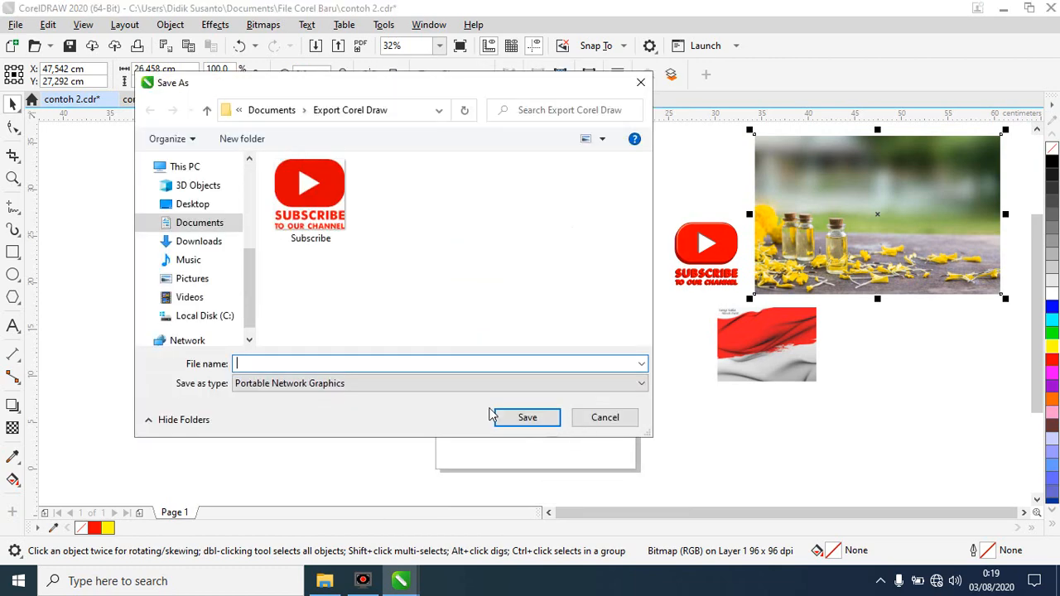
pyautogui.click(316, 366)
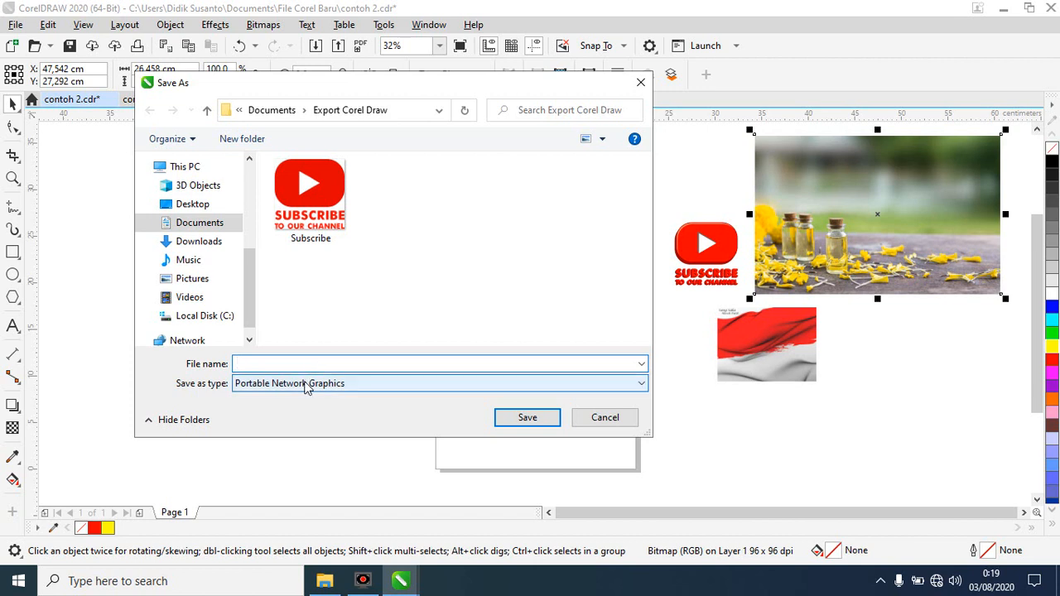
pyautogui.click(305, 383)
pyautogui.click(305, 384)
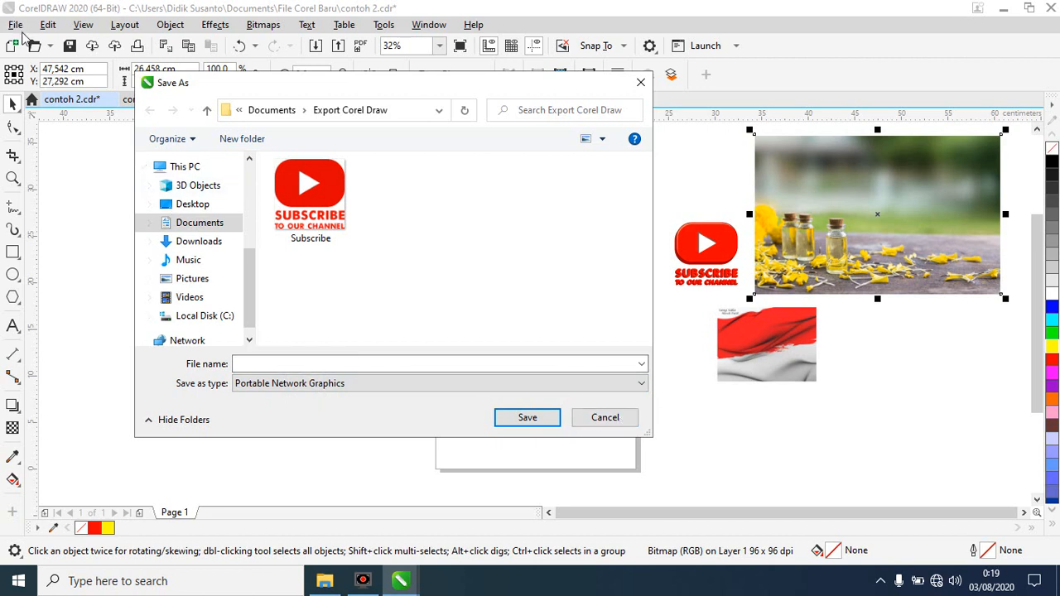
pyautogui.click(604, 418)
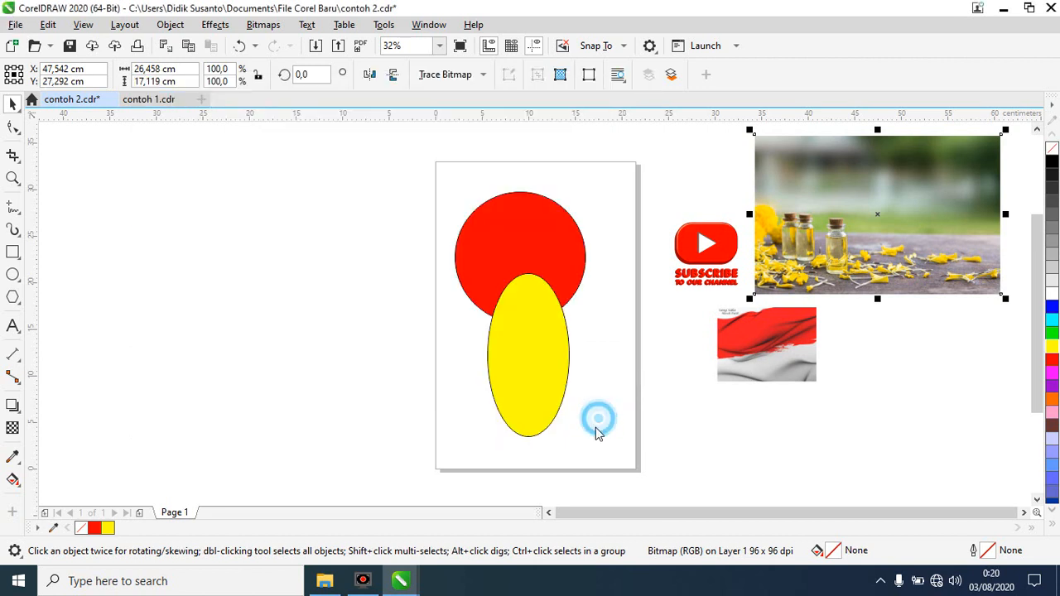
# Move the Subscribe logo to the empty area left of the page and preview it in Export for Office without exporting.
pyautogui.click(702, 275)
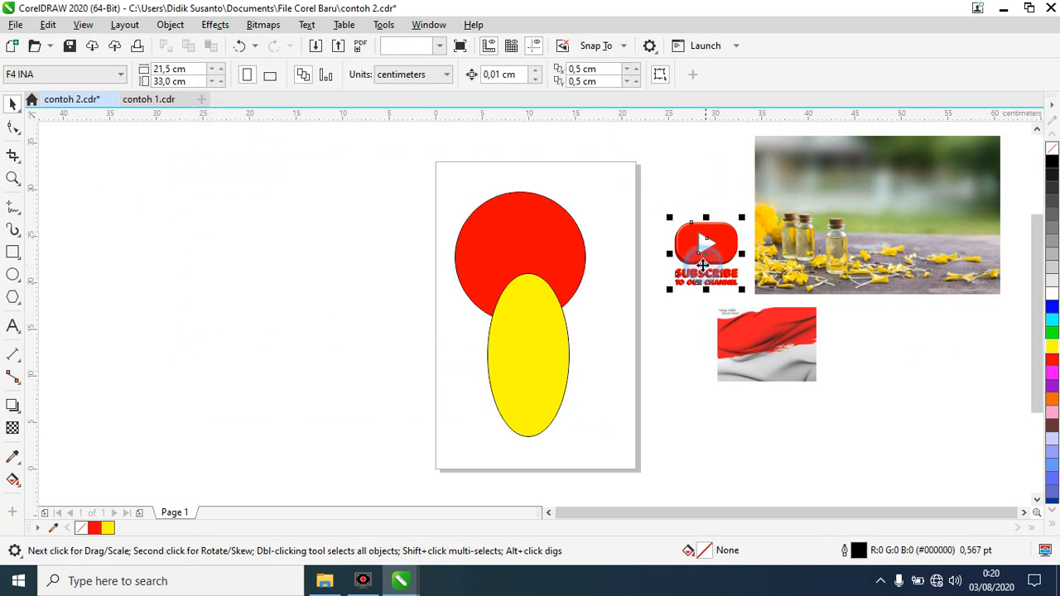
pyautogui.moveTo(708, 259); pyautogui.dragTo(362, 284)
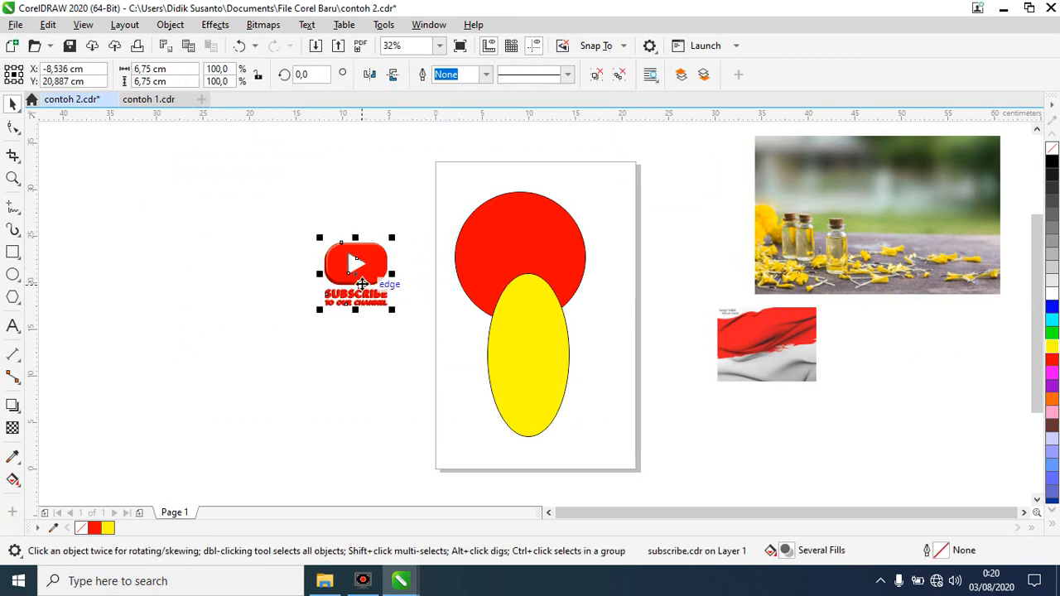
pyautogui.hotkey('ctrl', 'e')
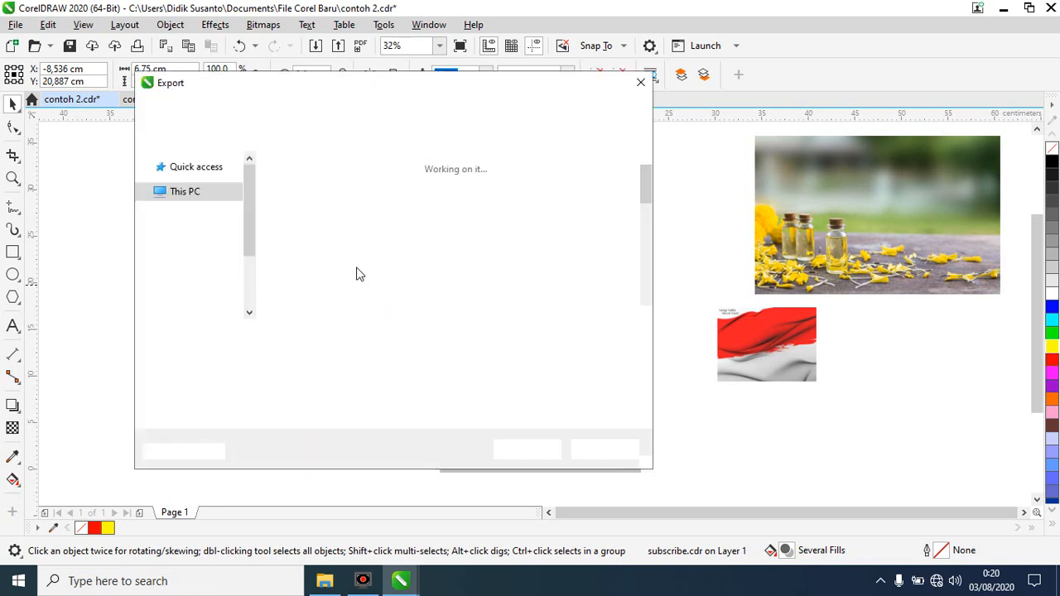
pyautogui.click(636, 80)
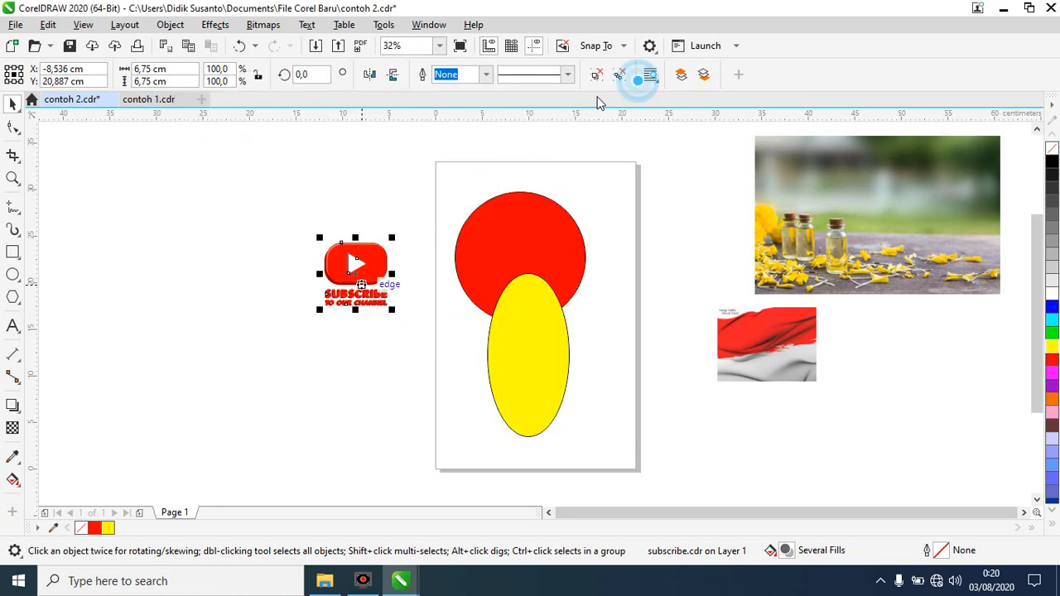
pyautogui.click(16, 24)
pyautogui.moveTo(116, 318)
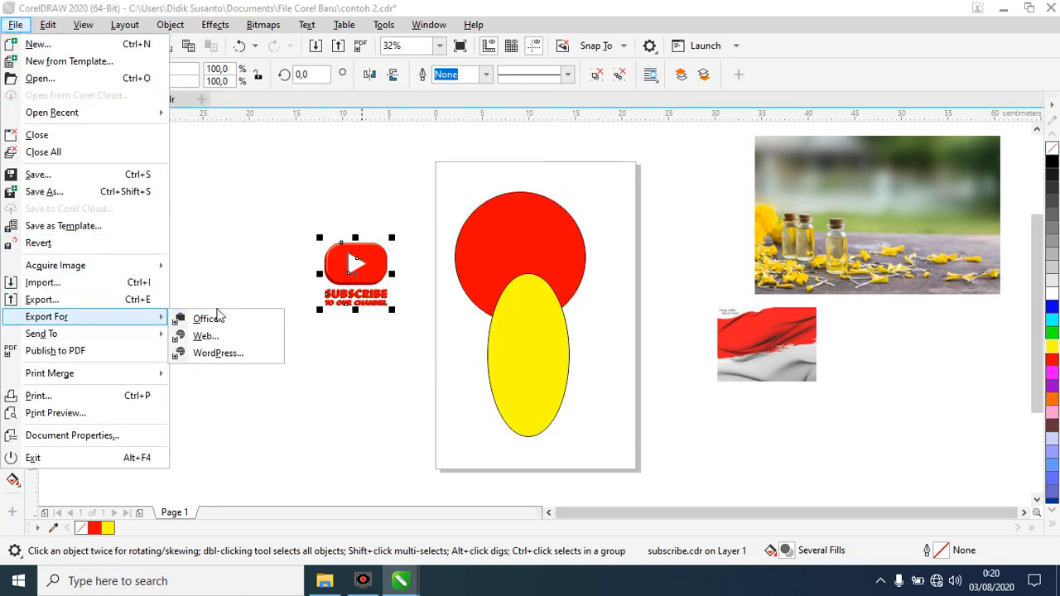
pyautogui.click(207, 319)
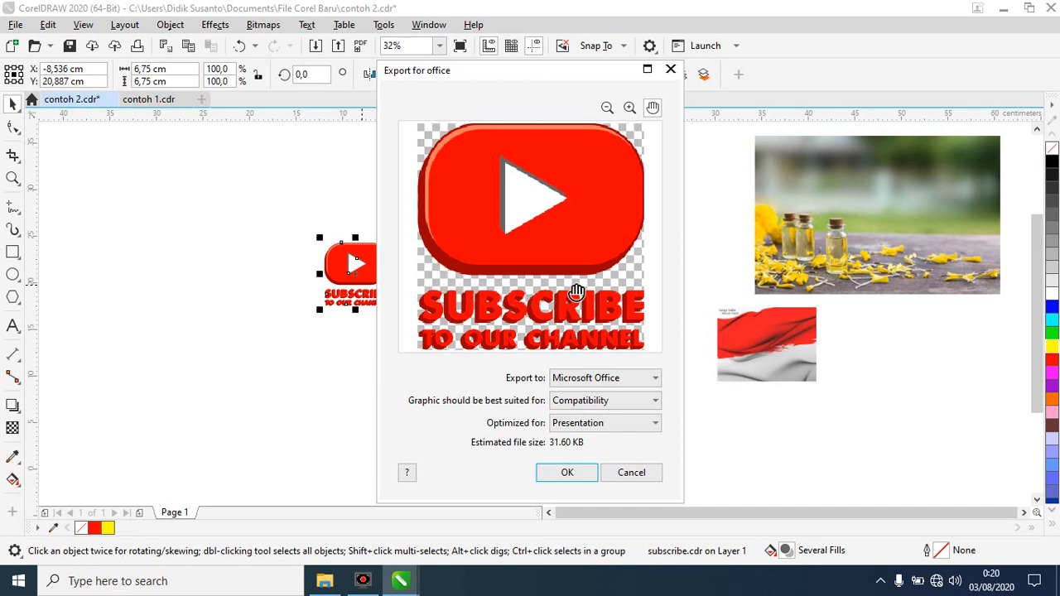
pyautogui.click(672, 69)
# Place the Subscribe logo over the bottle photo, bring it to the front, and shift it right to uncover the third bottle.
pyautogui.moveTo(351, 274); pyautogui.dragTo(851, 238)
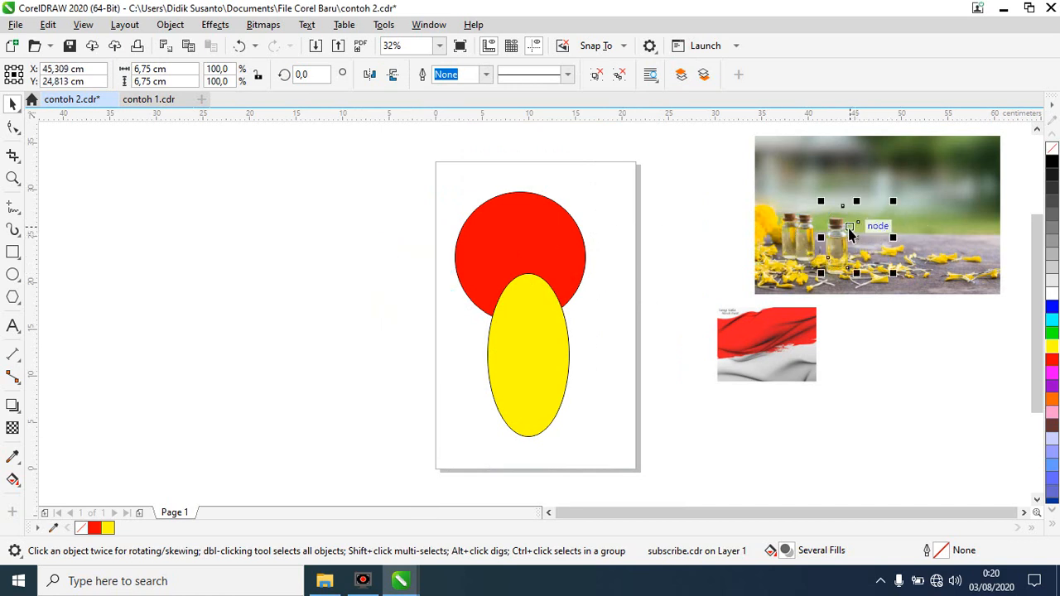
pyautogui.hotkey('shift', 'pageup')
pyautogui.press('F2')
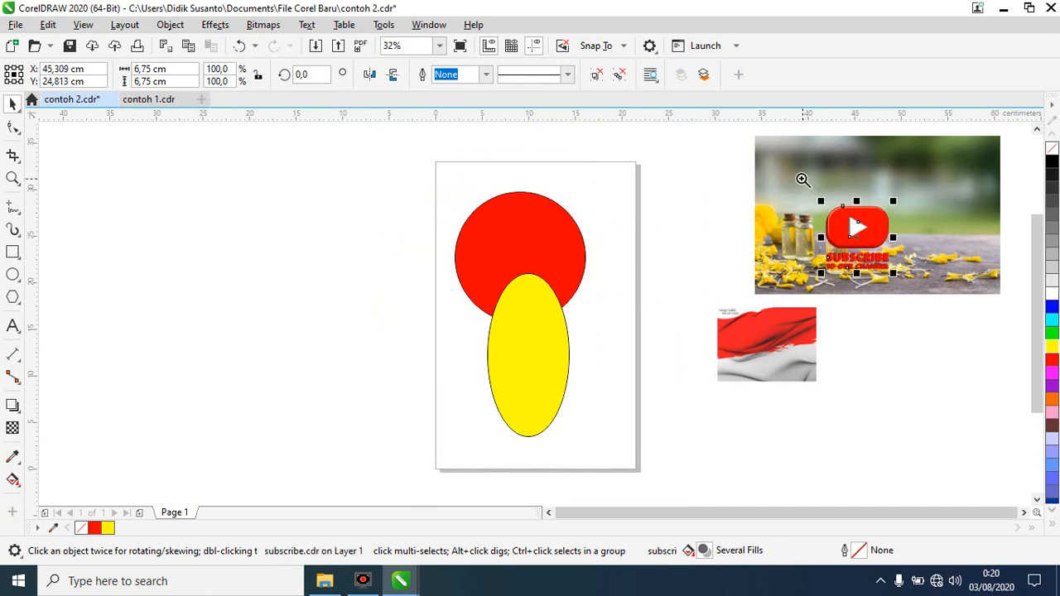
pyautogui.moveTo(793, 183); pyautogui.dragTo(938, 321)
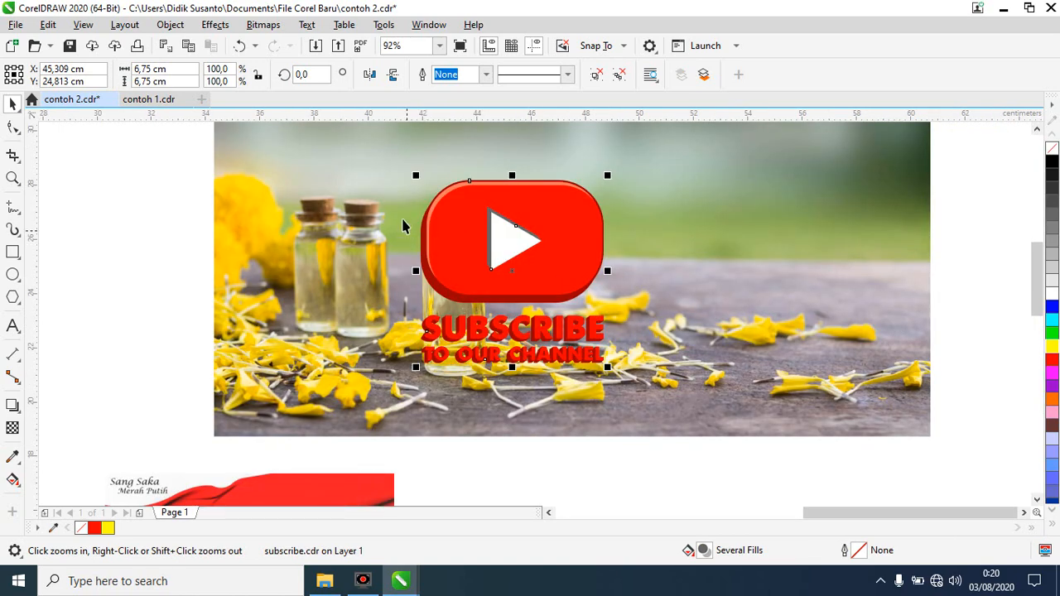
pyautogui.moveTo(382, 180); pyautogui.dragTo(664, 403)
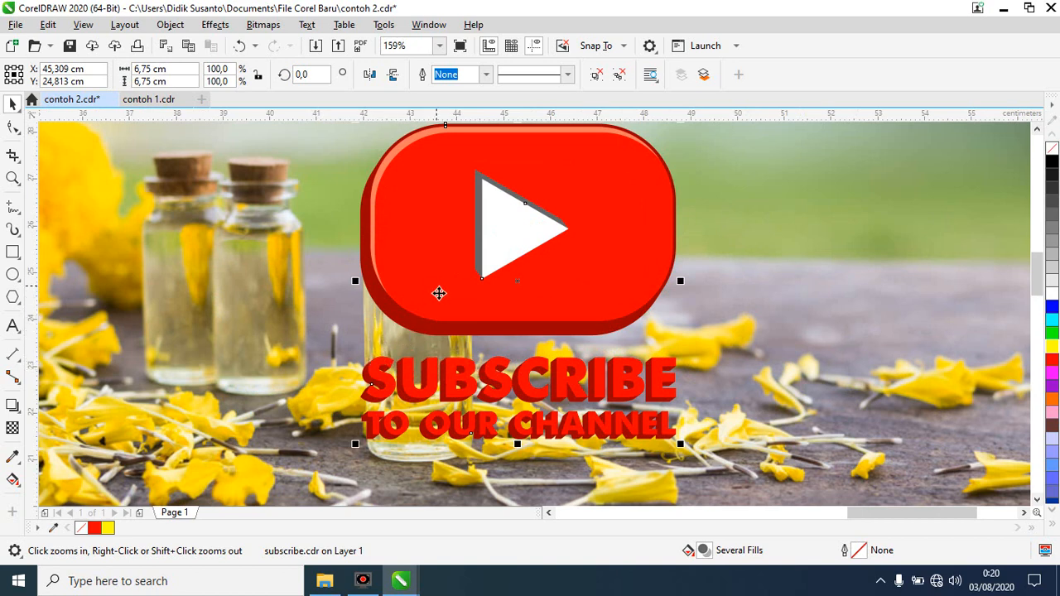
pyautogui.moveTo(431, 292); pyautogui.dragTo(514, 284)
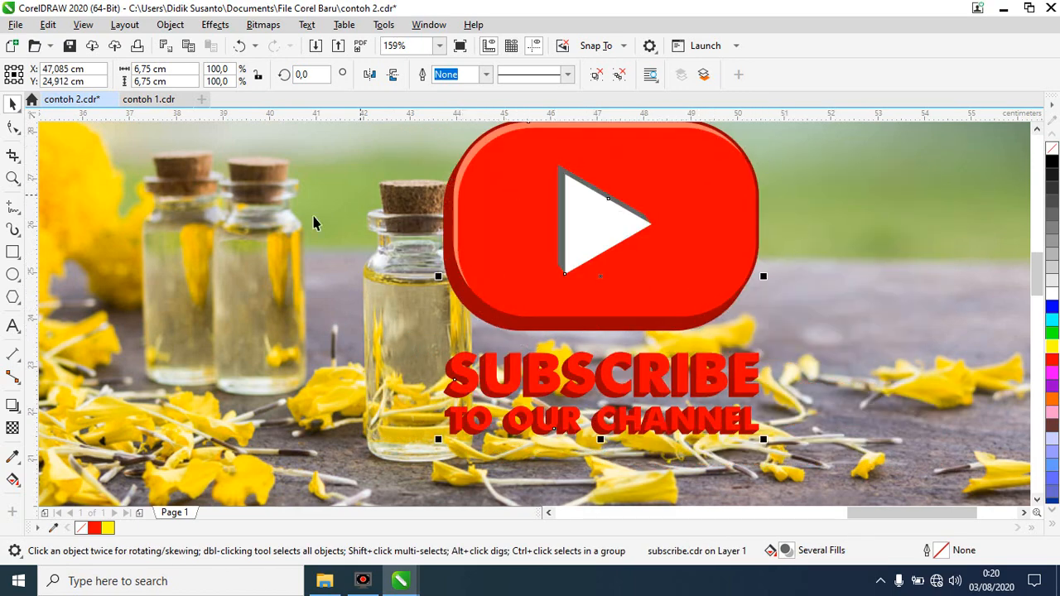
# Try exporting the Subscribe logo for Microsoft Office as Portable Network Graphics, check the file type choices, and cancel.
pyautogui.click(19, 24)
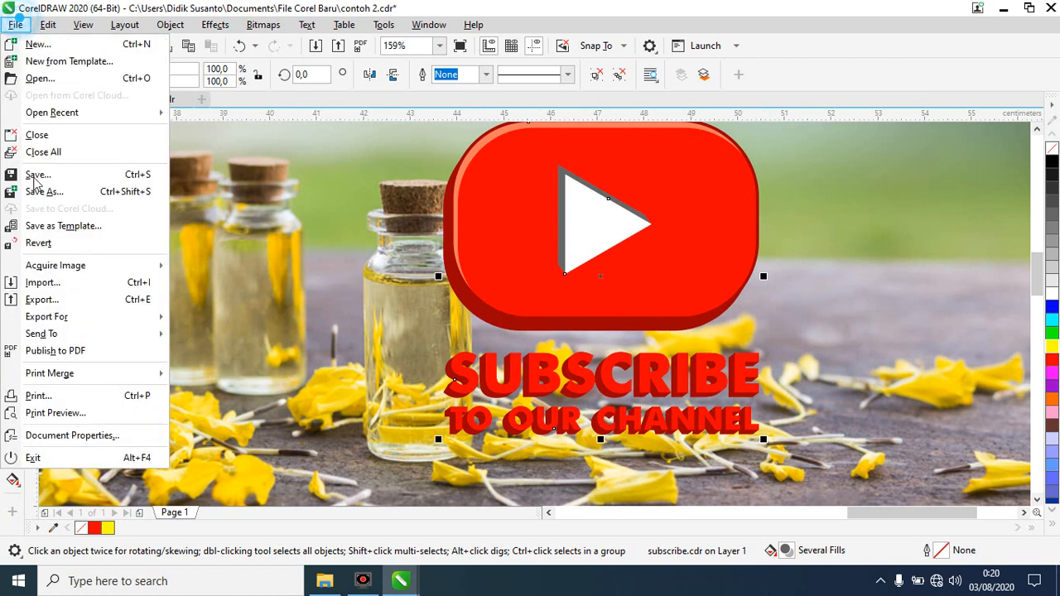
pyautogui.moveTo(126, 315)
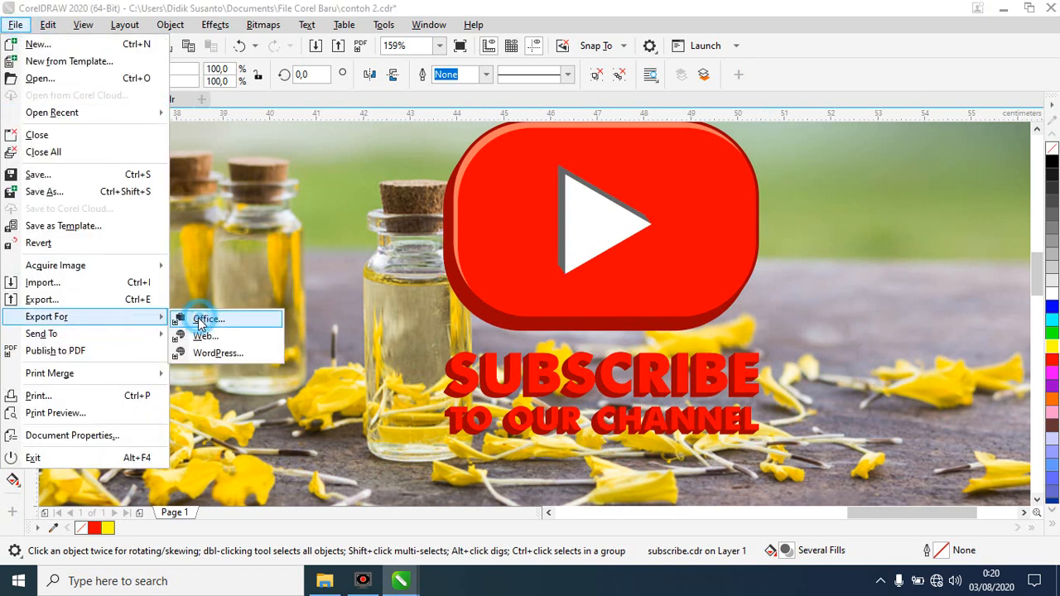
pyautogui.click(198, 320)
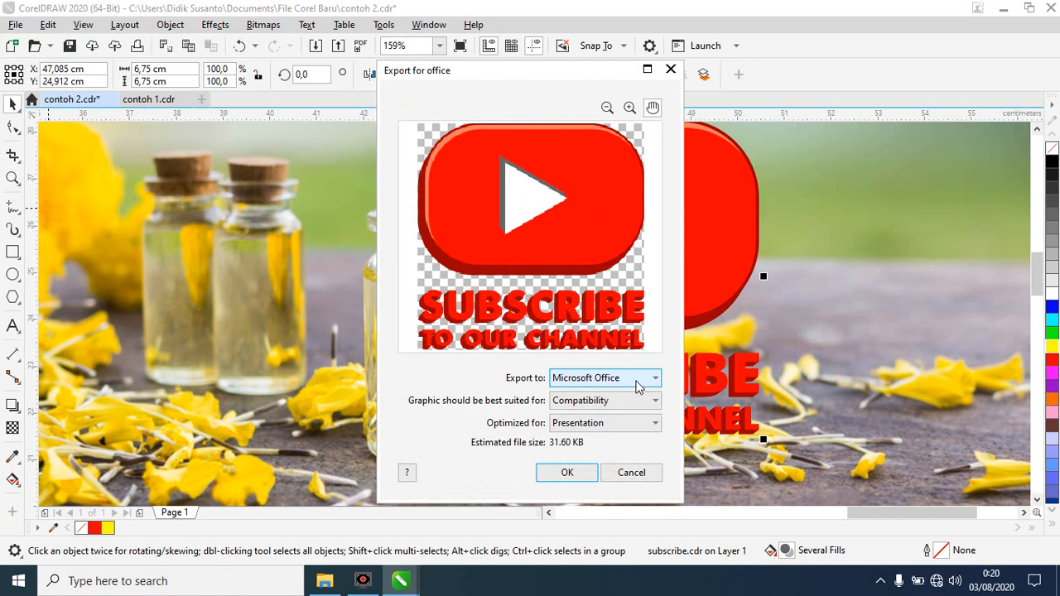
pyautogui.click(569, 472)
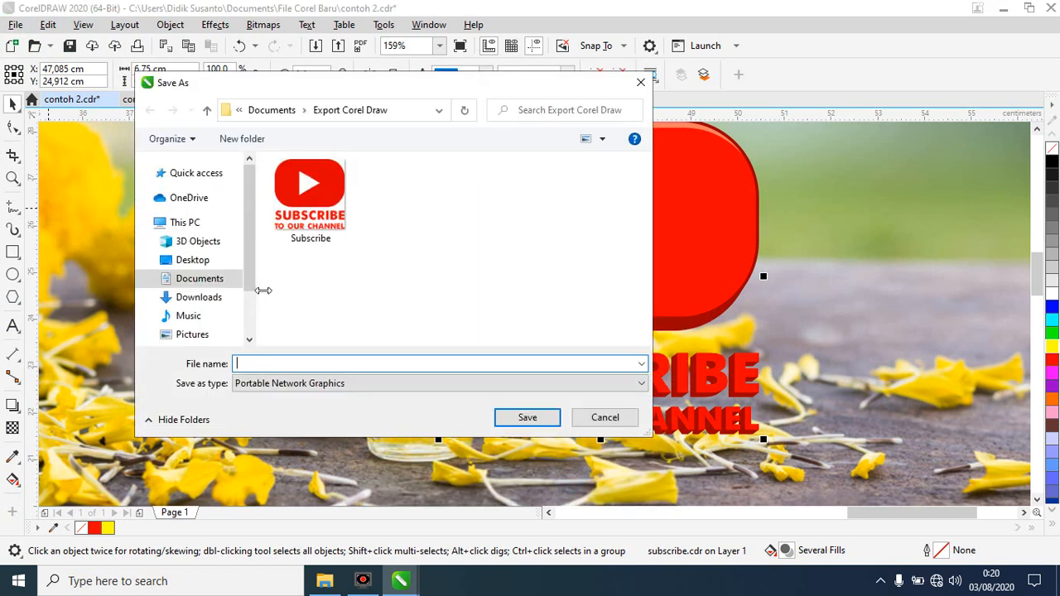
pyautogui.click(409, 384)
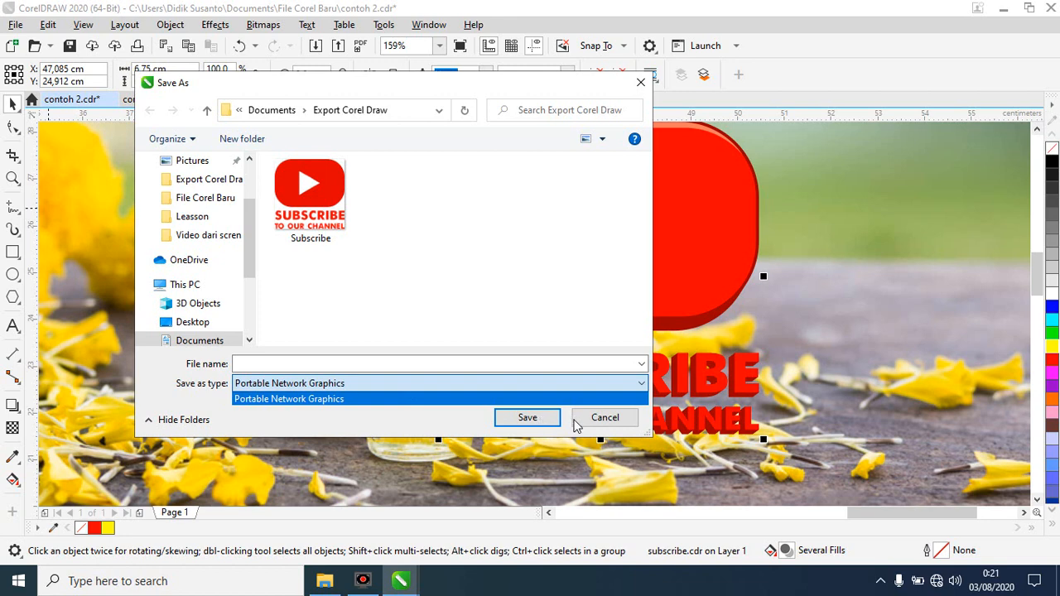
pyautogui.click(610, 422)
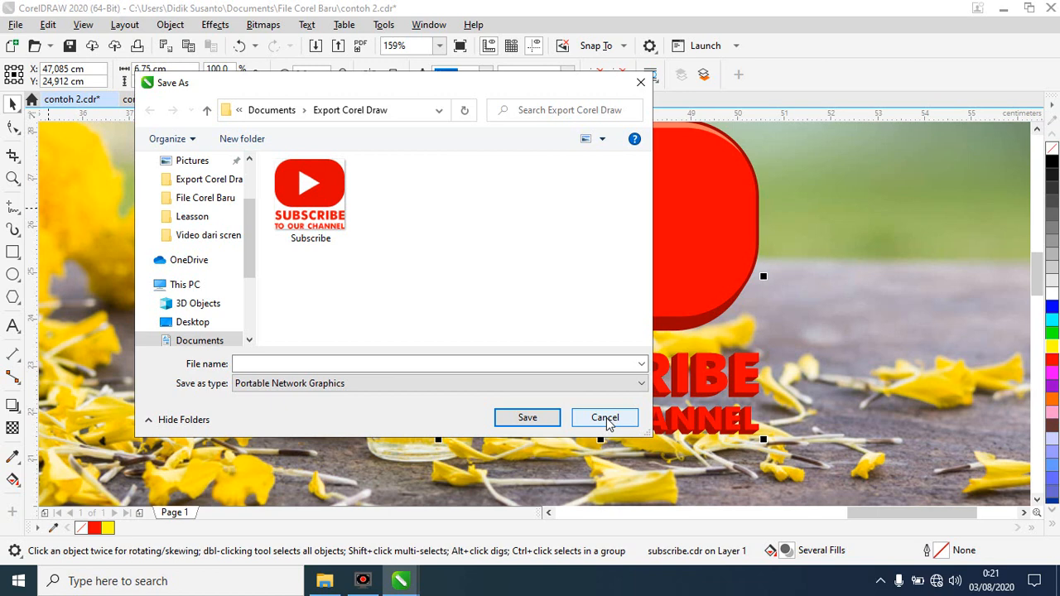
pyautogui.click(610, 423)
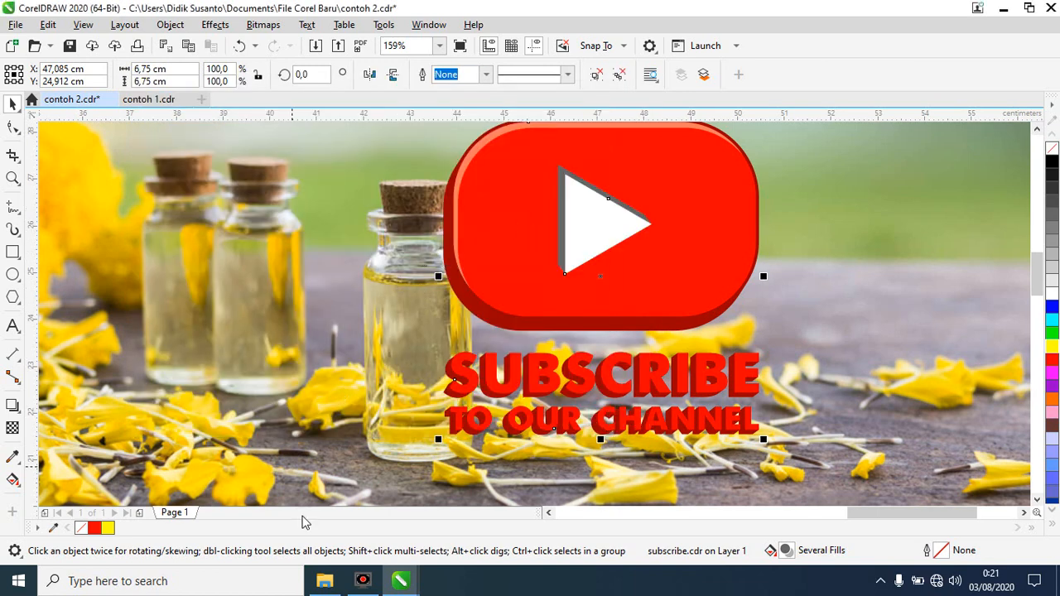
# Move the Subscribe logo slightly down on the bottle photo and select its white play triangle.
pyautogui.click(324, 579)
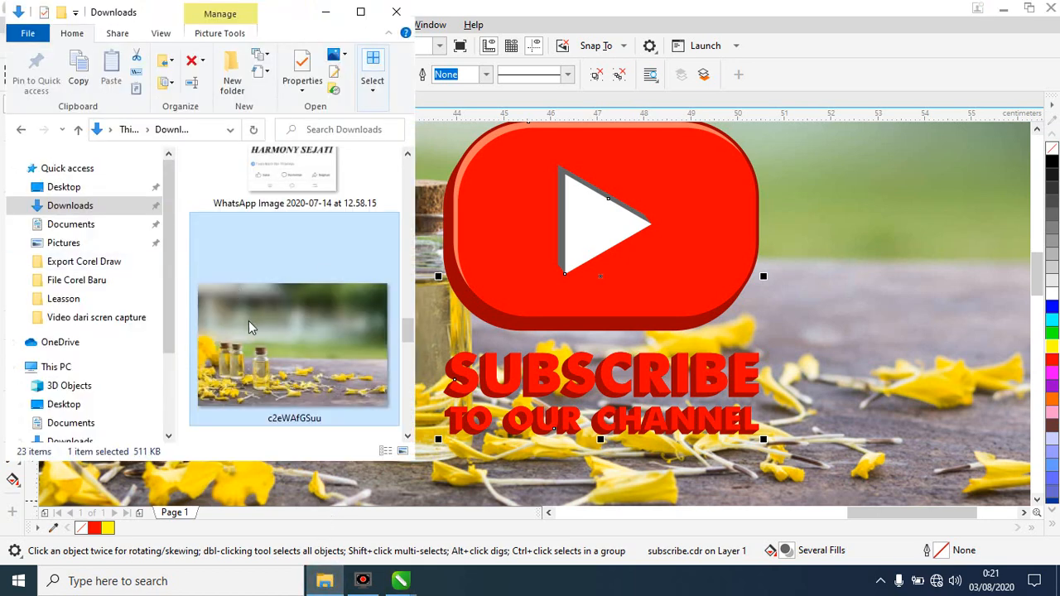
pyautogui.click(884, 8)
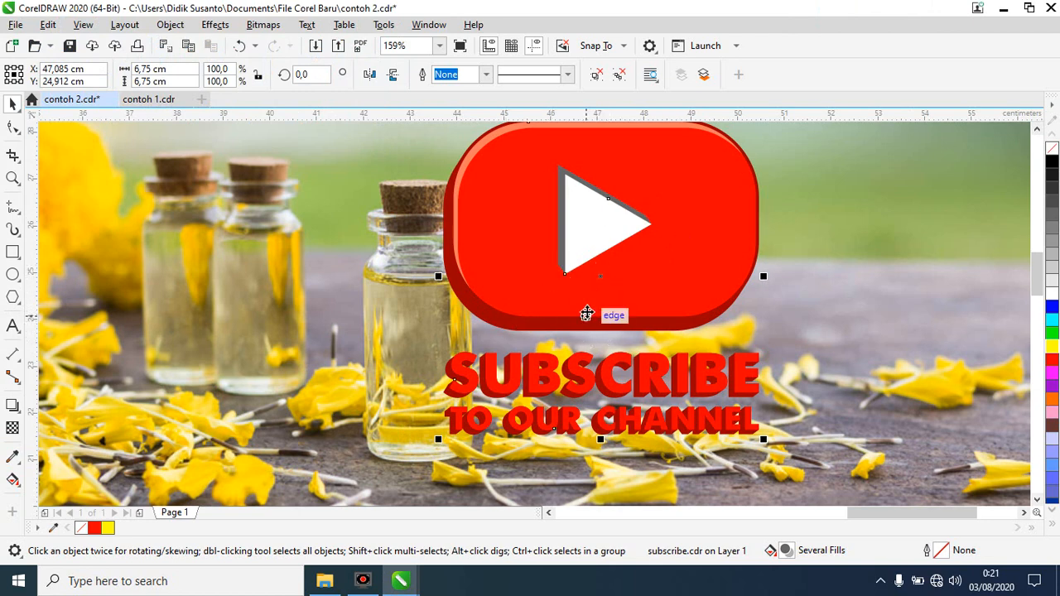
pyautogui.moveTo(594, 290); pyautogui.dragTo(610, 331)
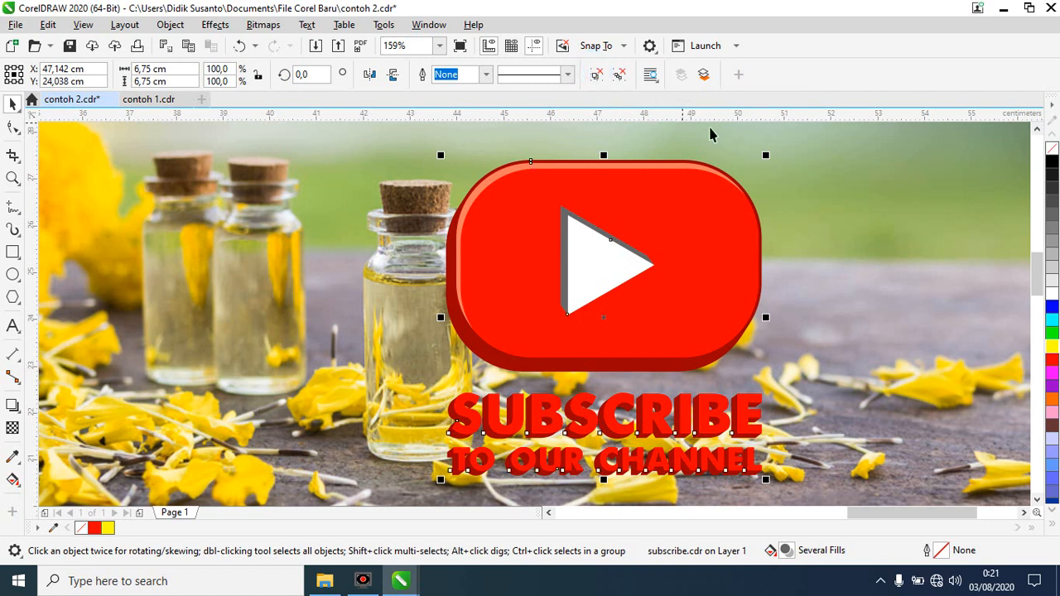
pyautogui.click(575, 250)
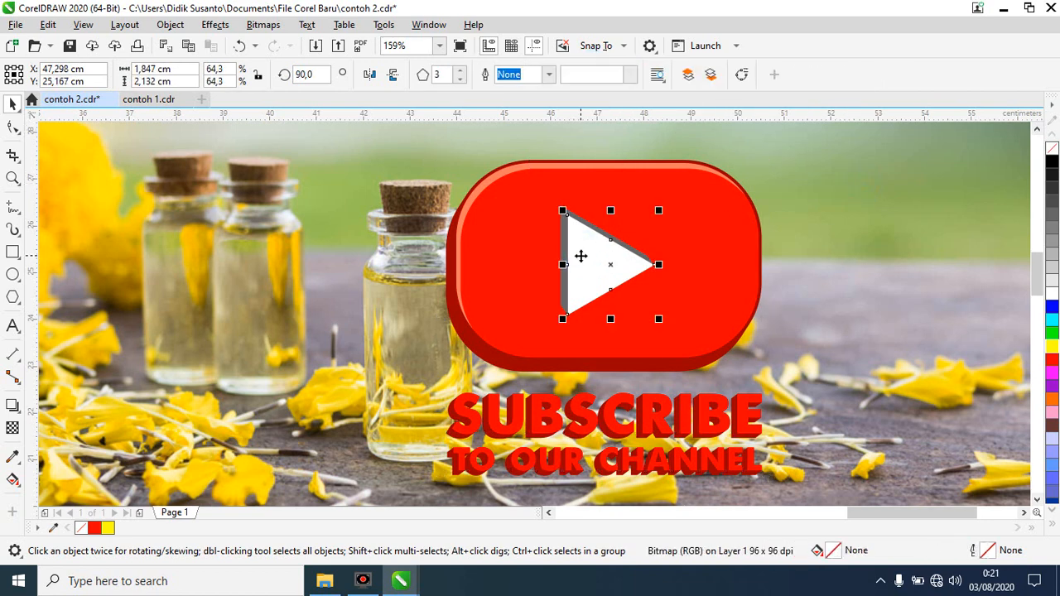
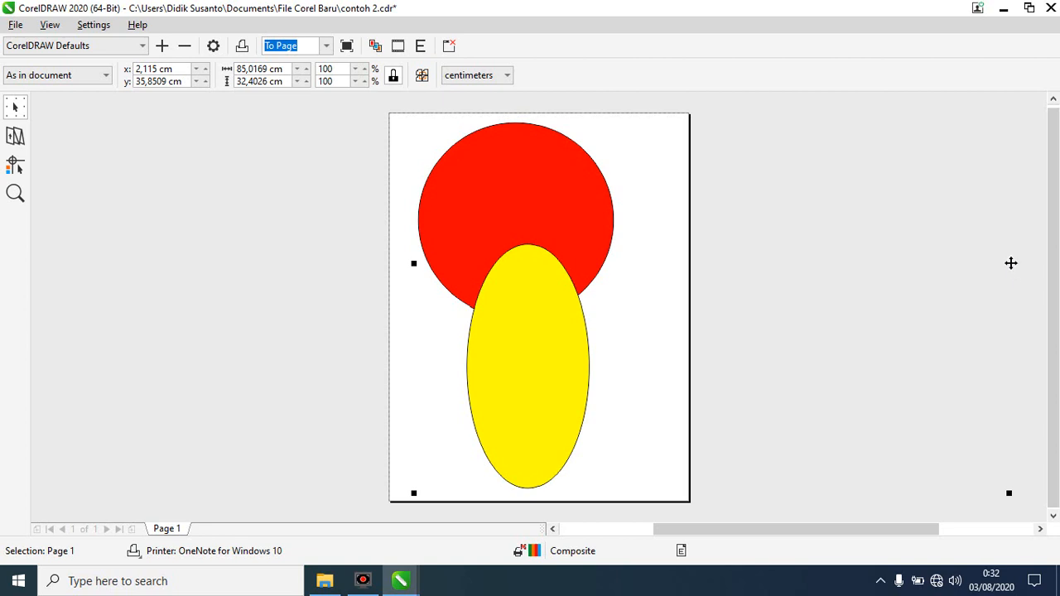
# Move the artwork in the print preview to about X -46.4 cm, Y 31.7 cm, bringing the bottle photo onto the page.
pyautogui.click(338, 280)
pyautogui.click(497, 220)
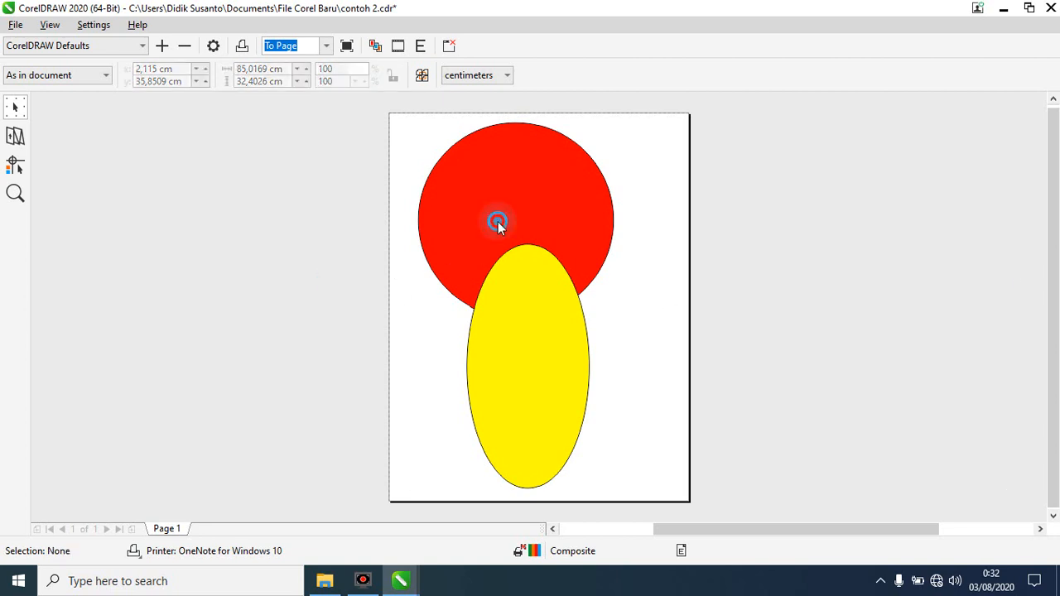
pyautogui.click(1009, 261)
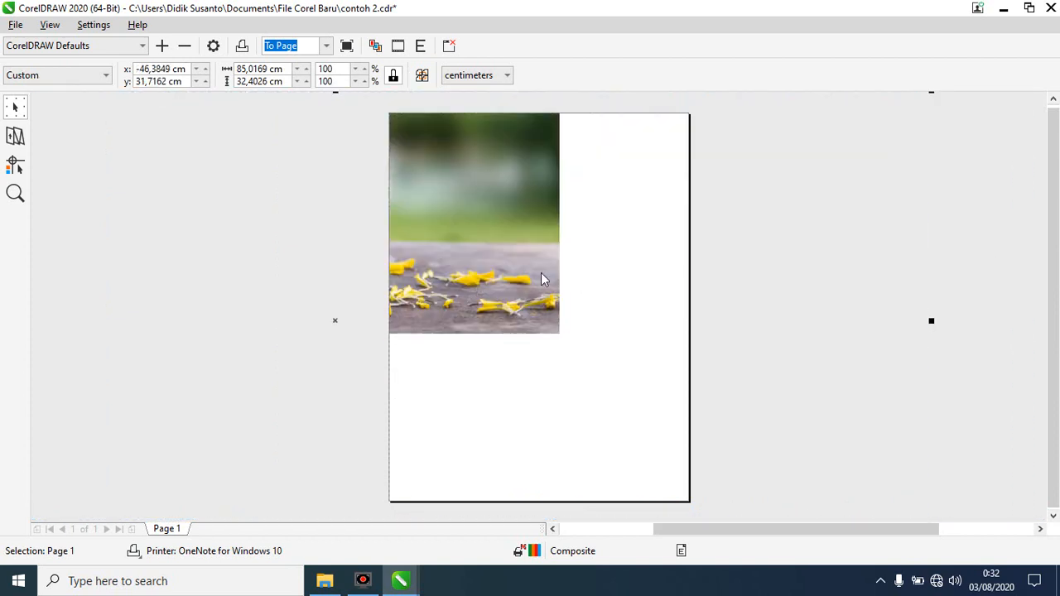
# Move the artwork in the print preview to about X -41.3 cm, Y 27.2 cm and close the preview.
pyautogui.moveTo(533, 276); pyautogui.dragTo(603, 343)
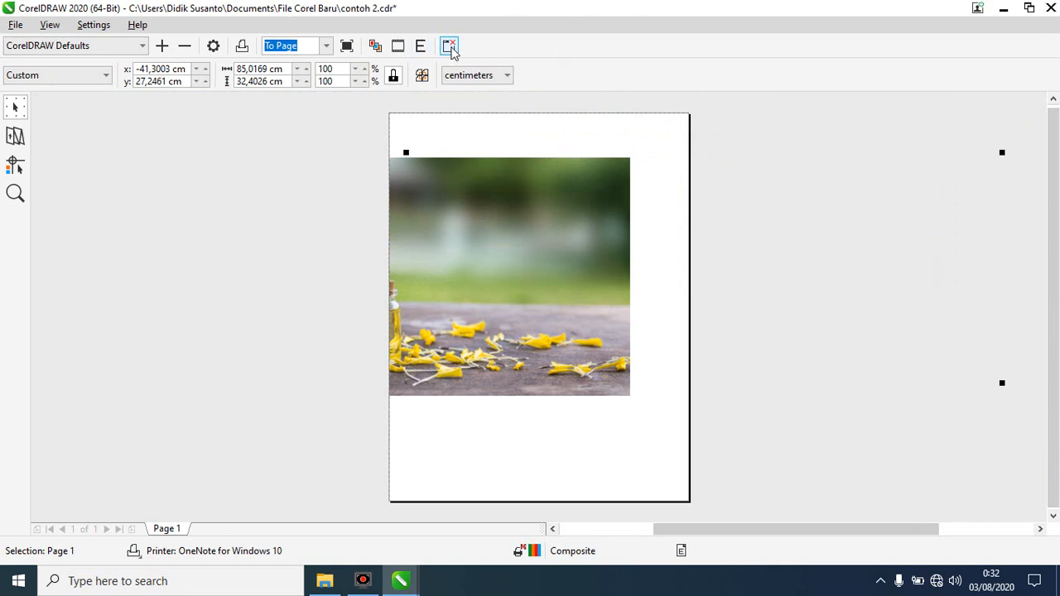
pyautogui.click(447, 48)
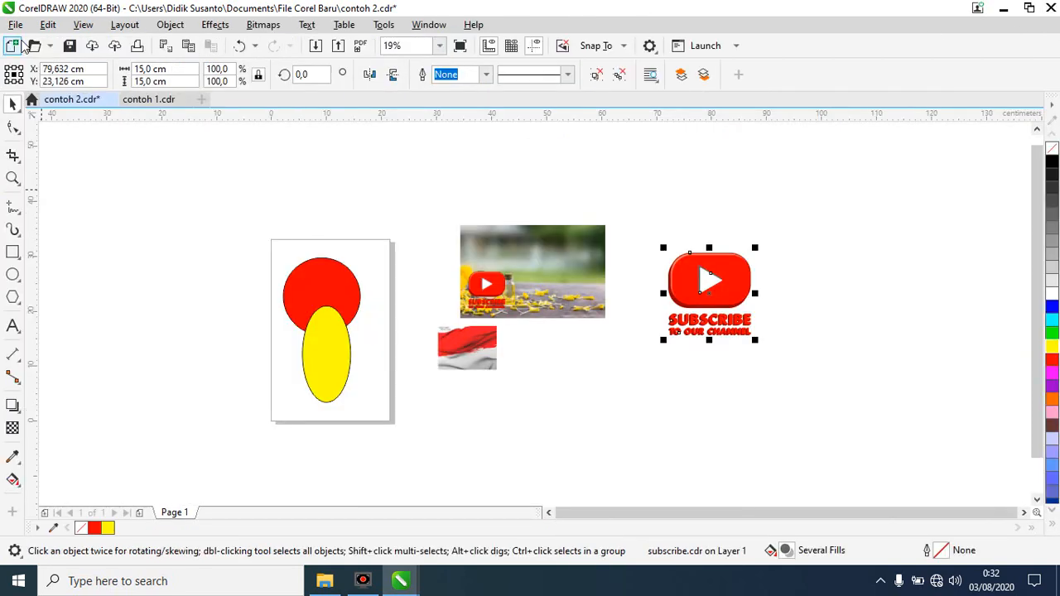
# Open the document properties of contoh 2.cdr and check the author, file location, file size, and creation and modification dates.
pyautogui.click(16, 26)
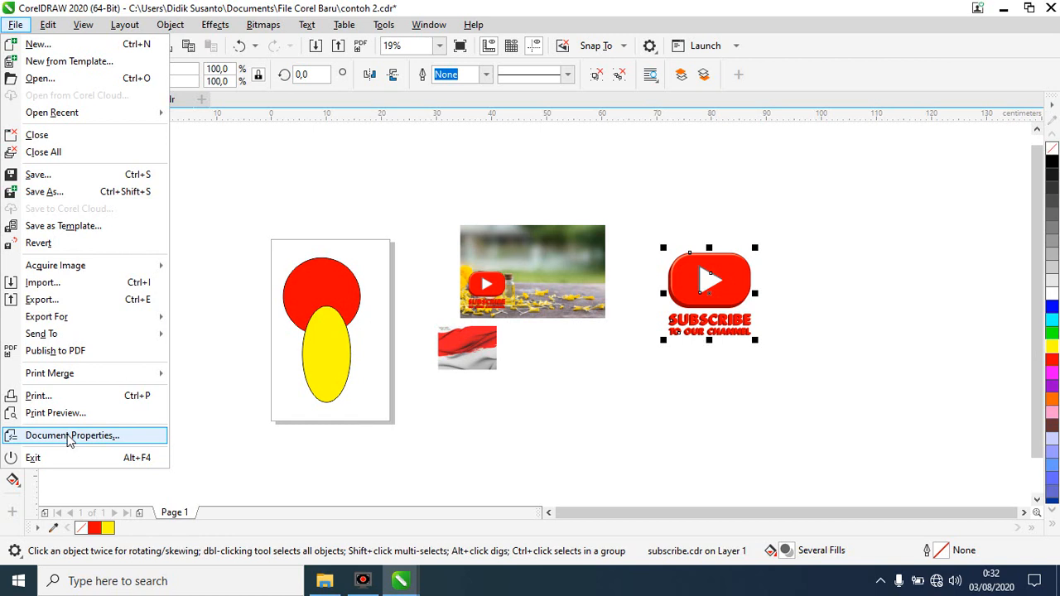
pyautogui.click(712, 411)
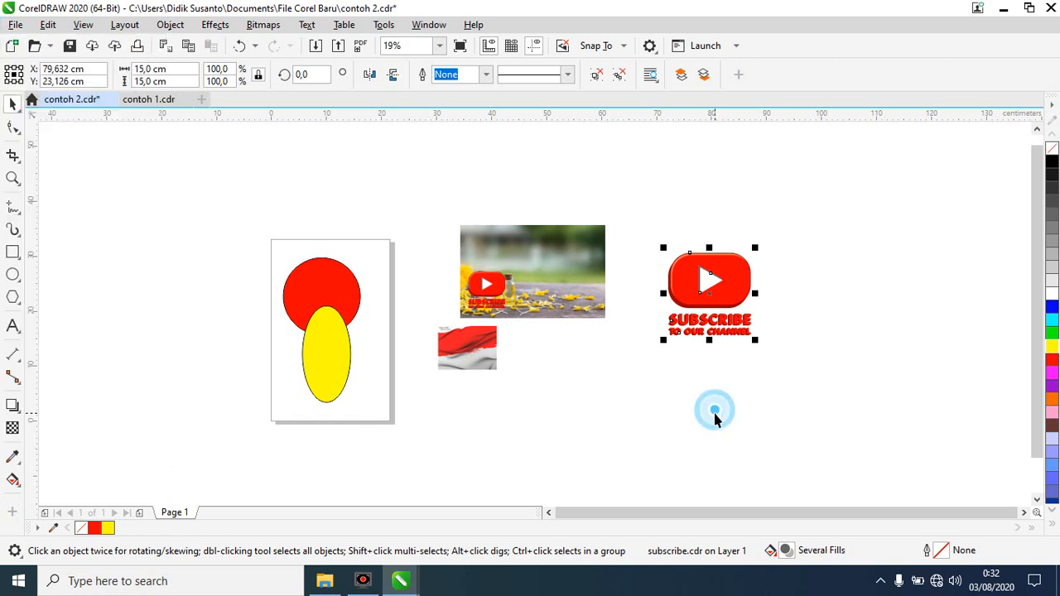
pyautogui.click(15, 25)
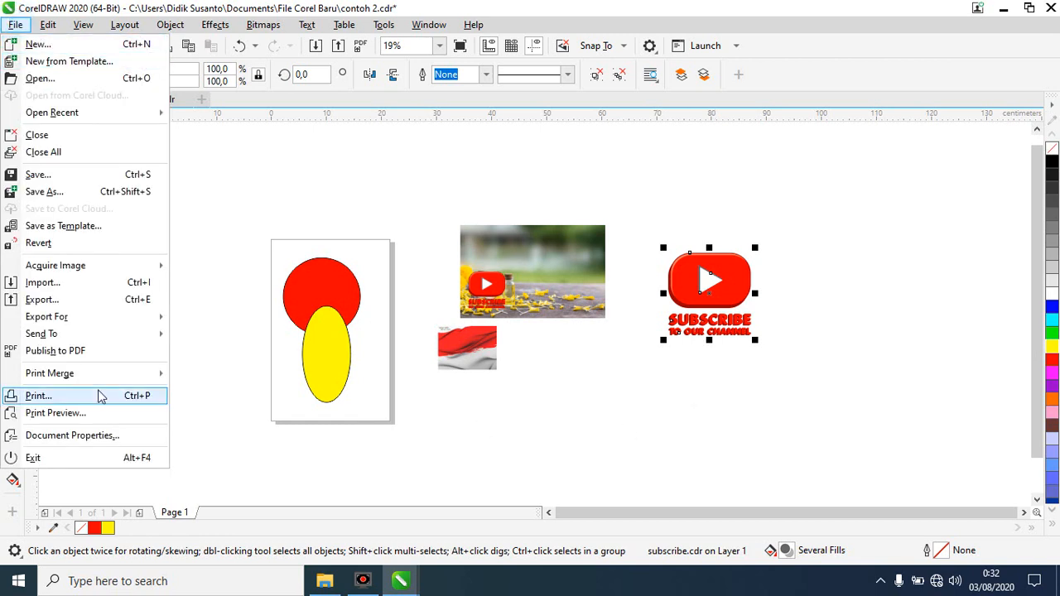
pyautogui.click(79, 437)
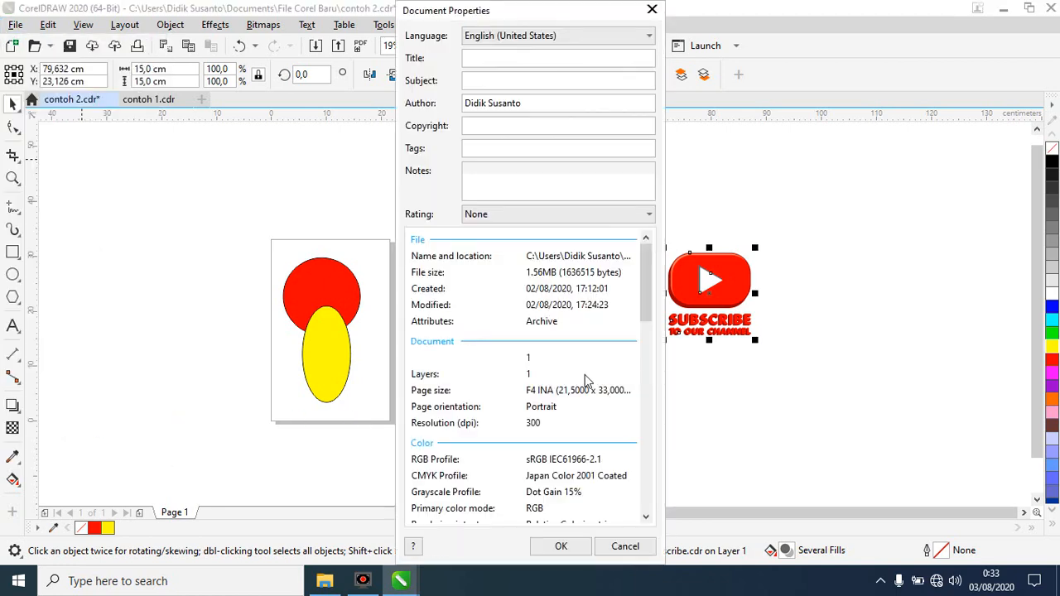
pyautogui.moveTo(525, 14); pyautogui.dragTo(824, 15)
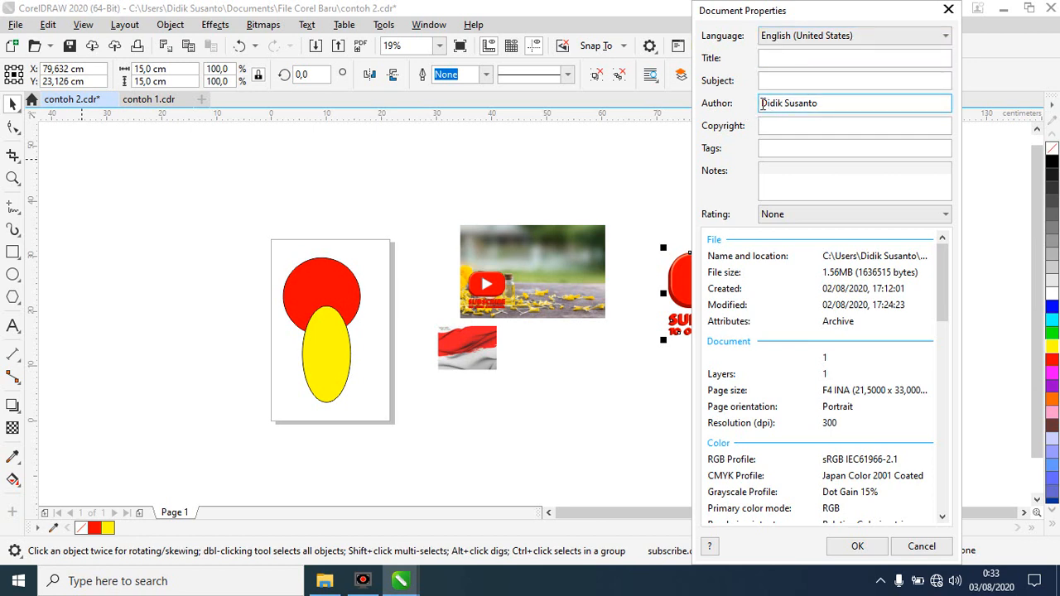
pyautogui.moveTo(764, 104); pyautogui.dragTo(840, 106)
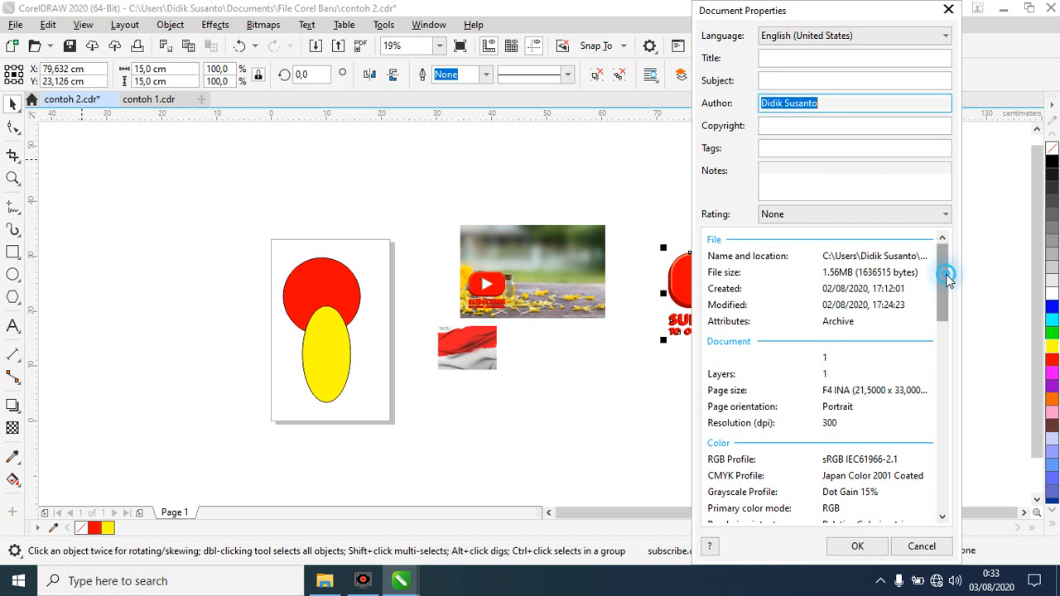
pyautogui.moveTo(946, 275)
pyautogui.mouseDown()
pyautogui.moveTo(950, 300)
pyautogui.moveTo(950, 271)
pyautogui.mouseUp()
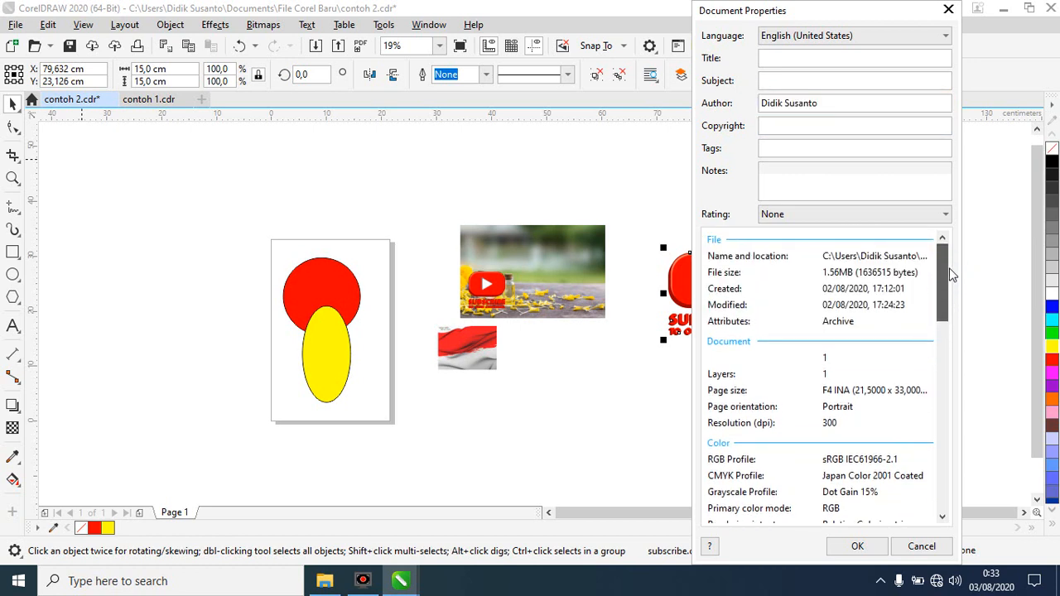
pyautogui.click(755, 258)
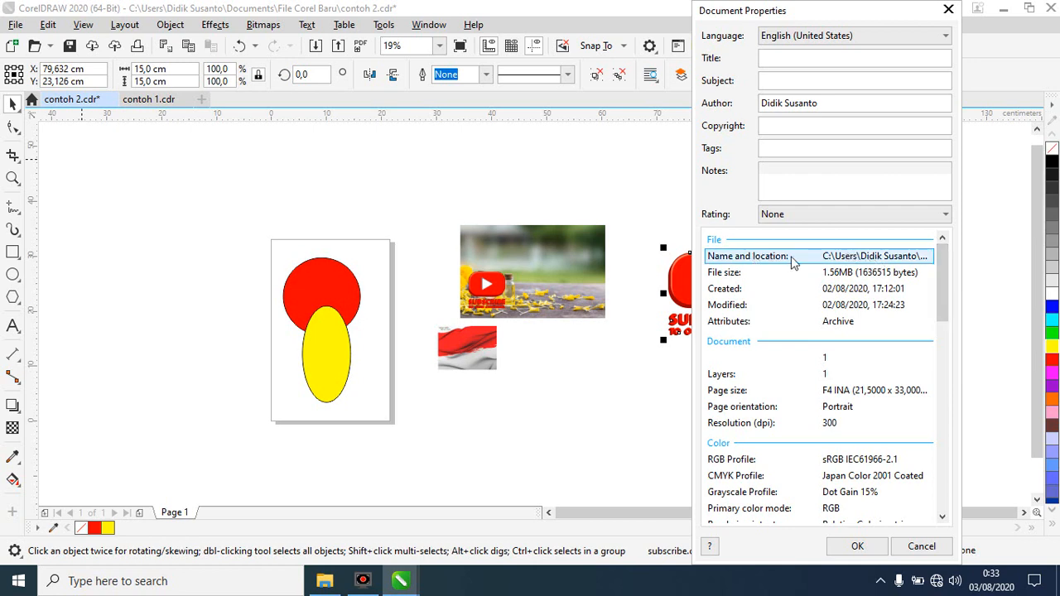
pyautogui.click(767, 277)
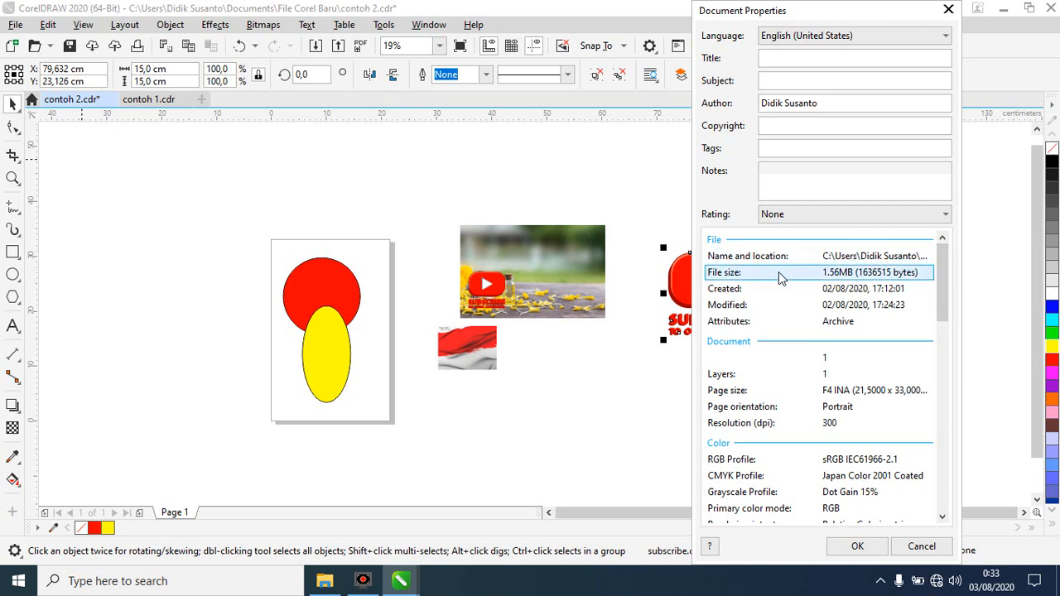
pyautogui.click(840, 288)
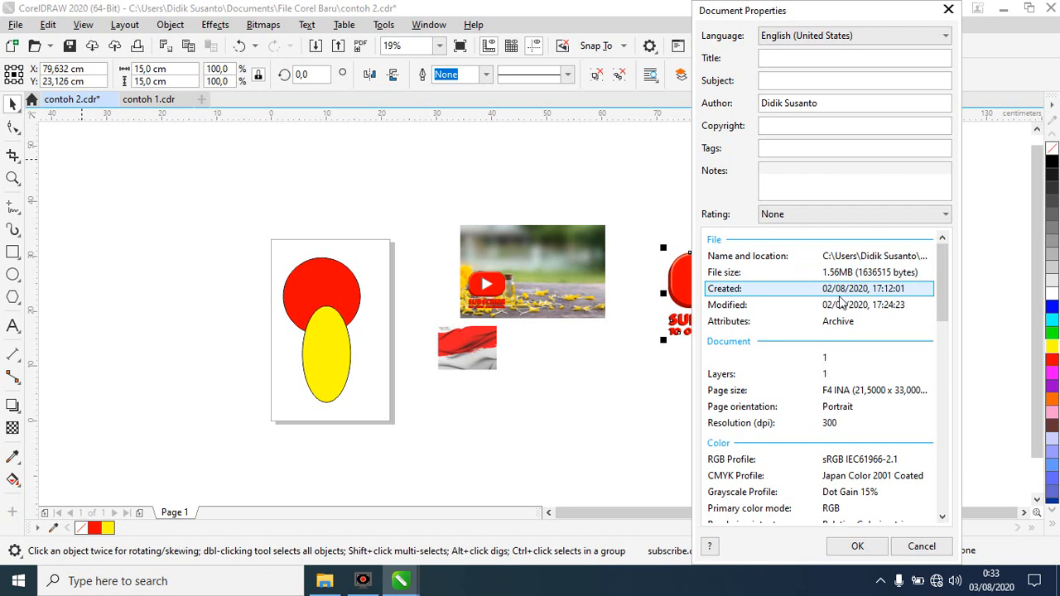
pyautogui.click(828, 304)
pyautogui.click(839, 125)
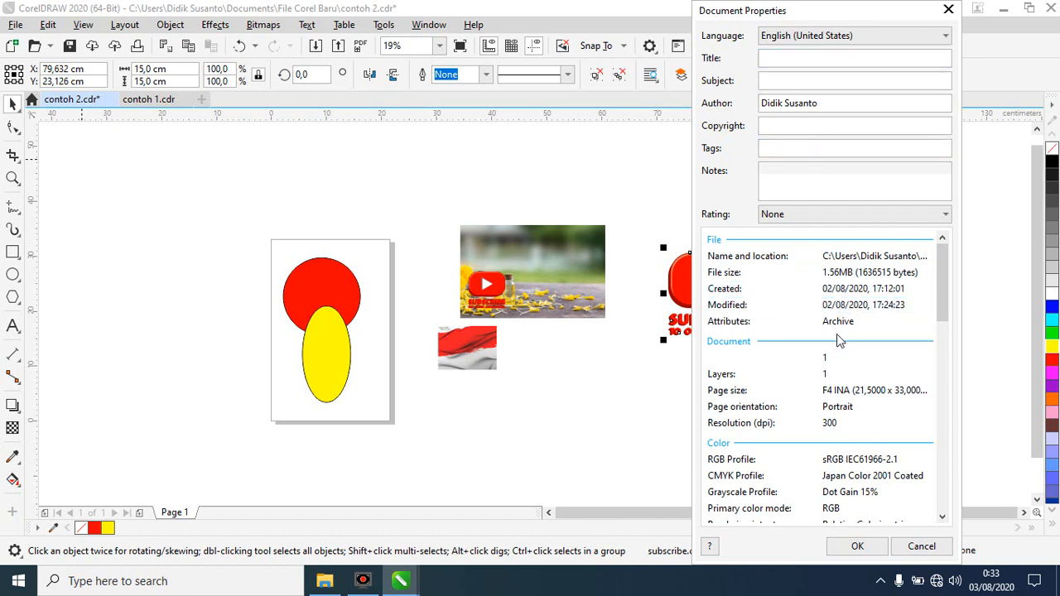
# Review the page, color, graphic object, text and bitmap details of contoh 2.cdr, and dismiss the document properties without changes.
pyautogui.click(862, 289)
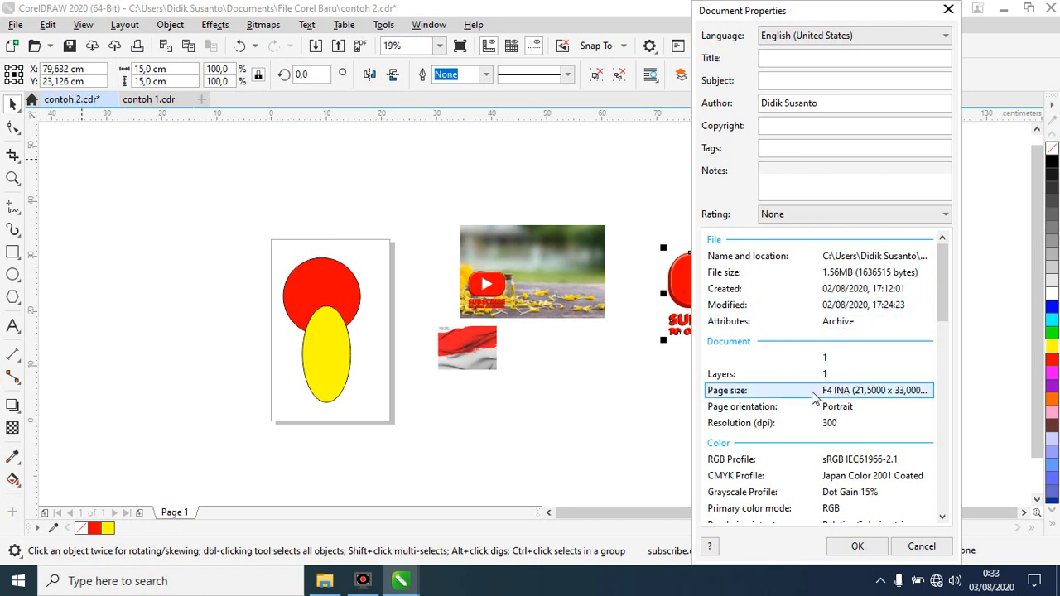
pyautogui.scroll(-1, 814, 398)
pyautogui.scroll(-2, 820, 394)
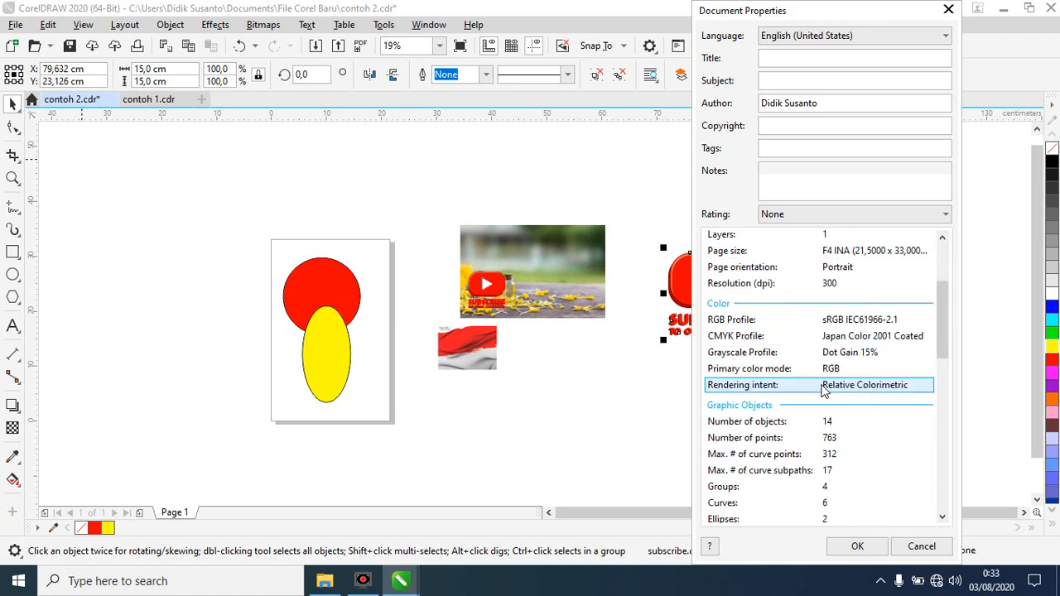
pyautogui.scroll(-5, 824, 391)
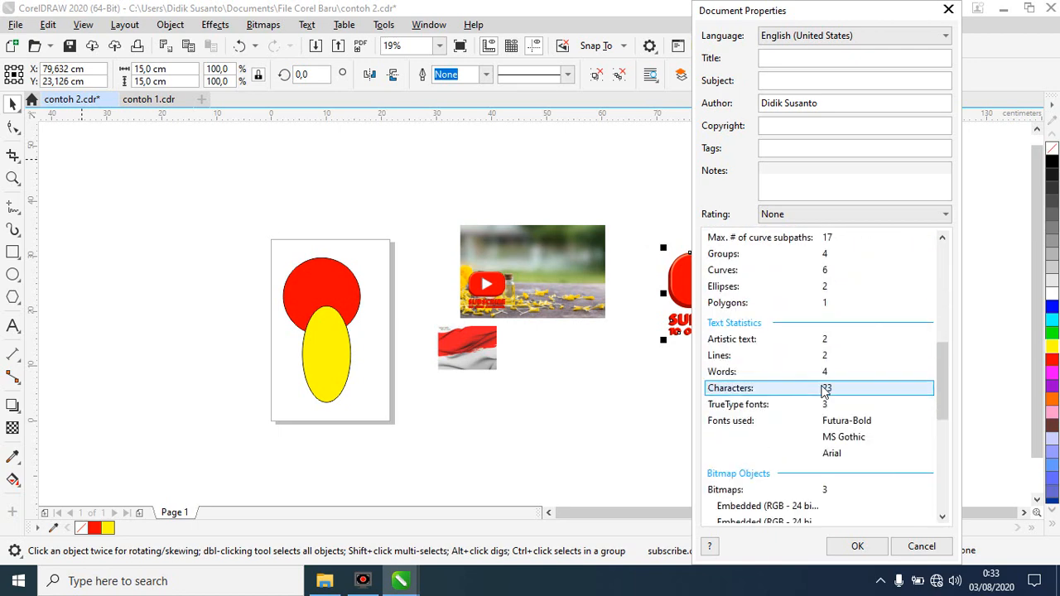
pyautogui.scroll(-5, 824, 391)
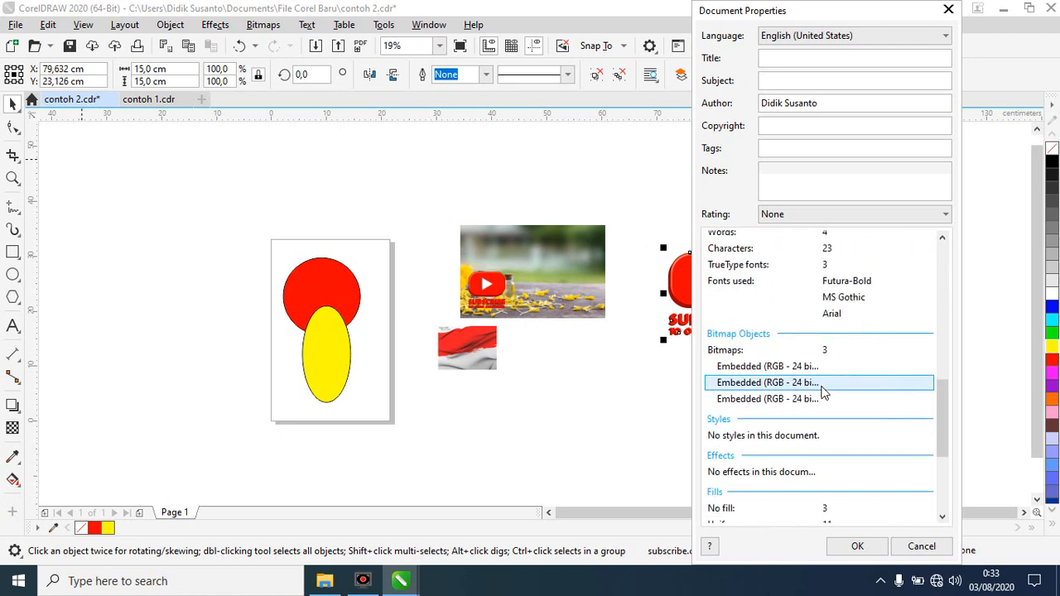
pyautogui.click(922, 546)
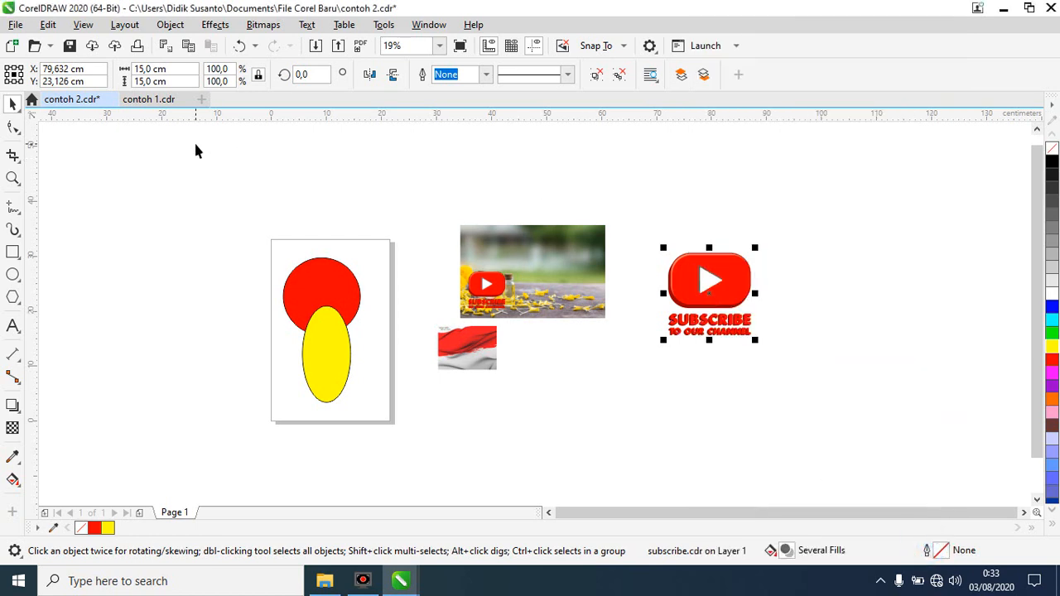
# Open the thumbel drawing from the File Corel Baru folder.
pyautogui.click(208, 96)
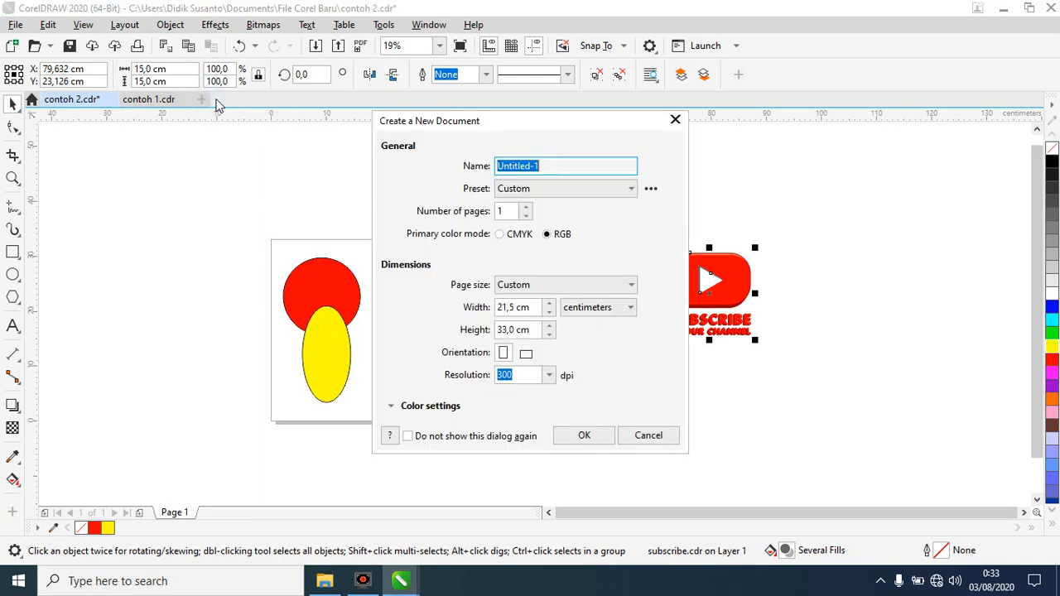
pyautogui.click(676, 123)
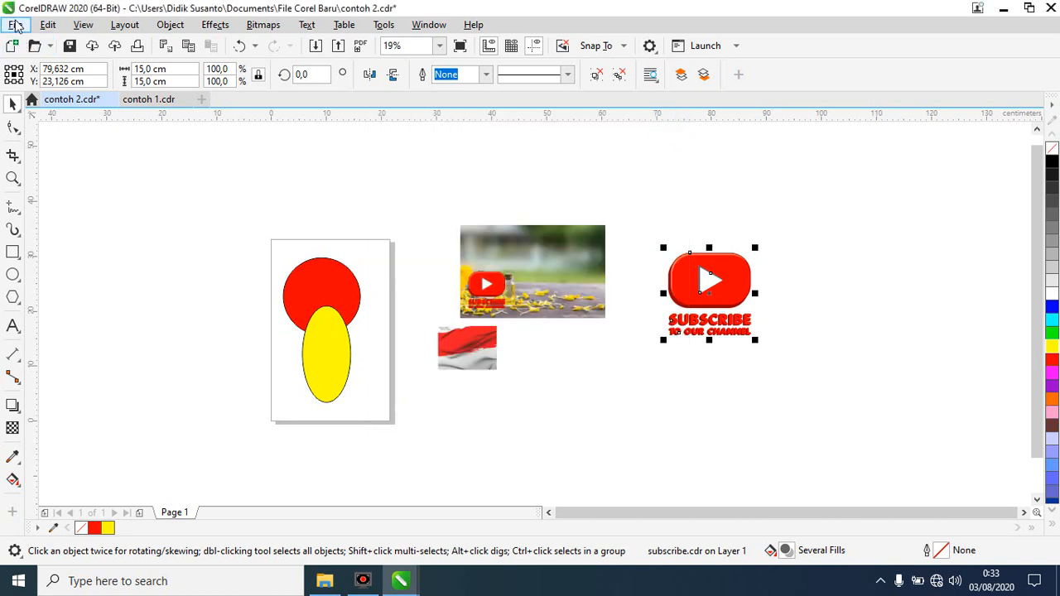
pyautogui.click(16, 25)
pyautogui.click(80, 80)
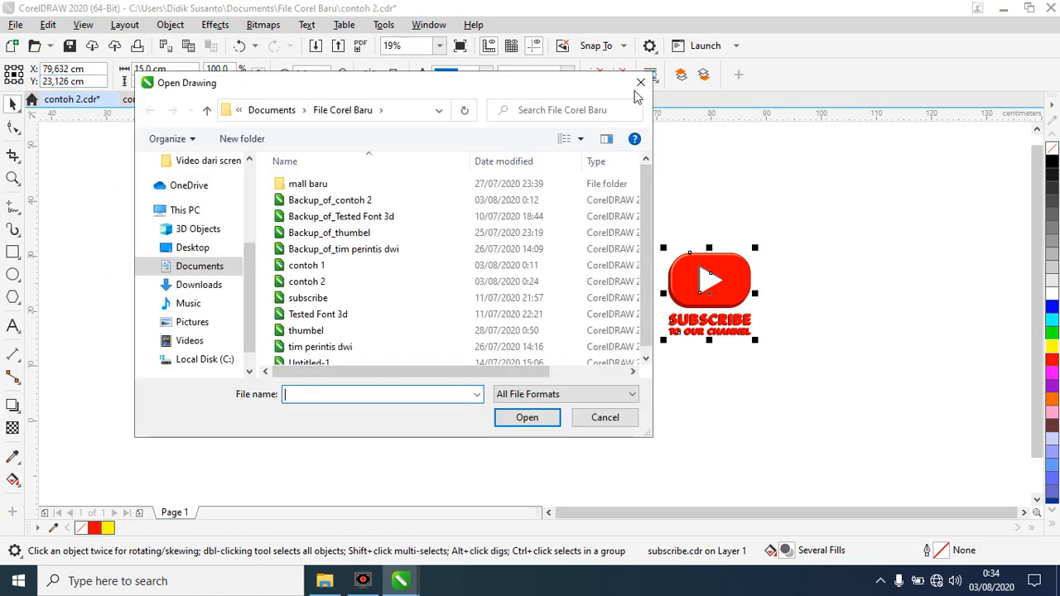
pyautogui.click(317, 331)
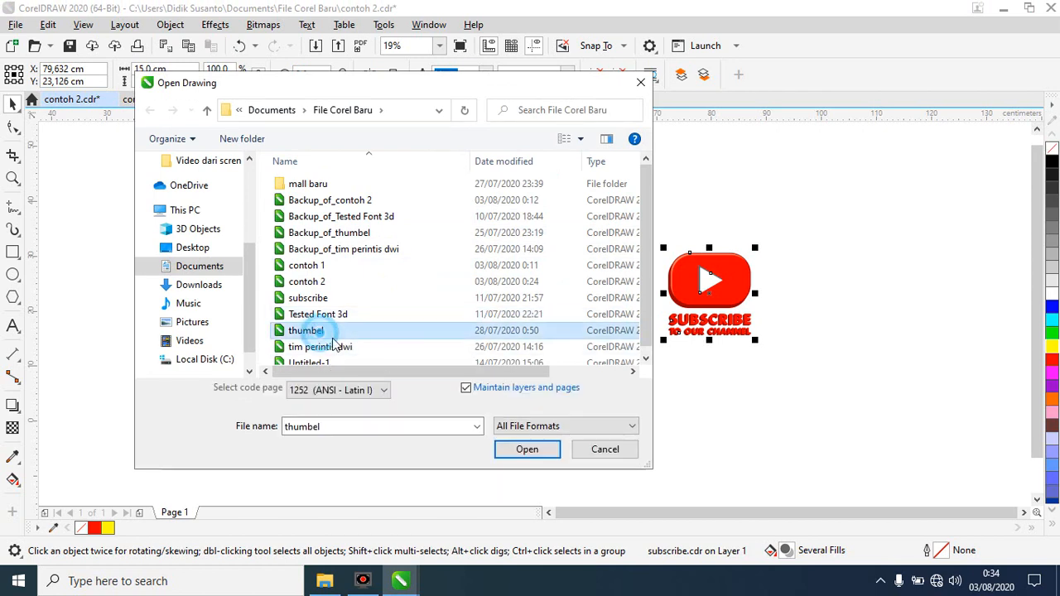
pyautogui.click(516, 448)
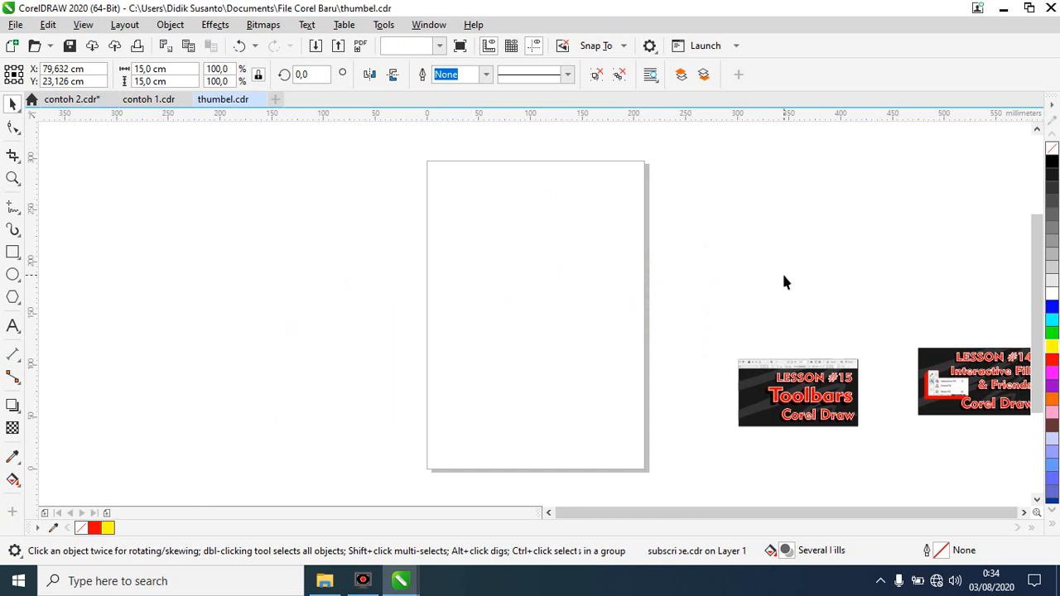
pyautogui.press('F4')
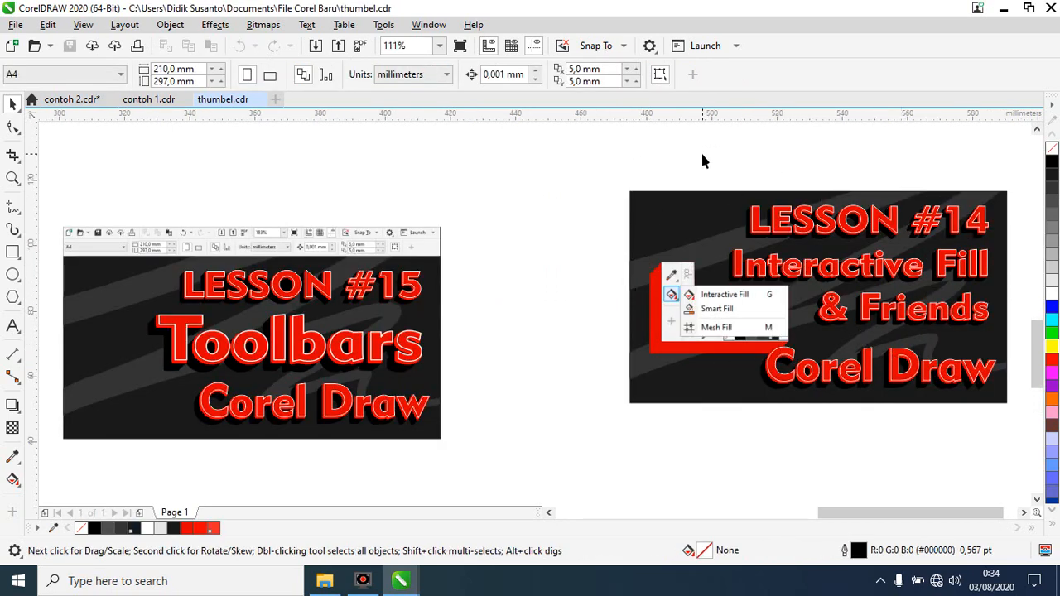
# Open the document properties of thumbel.cdr and check its author, creation date and modification date.
pyautogui.click(15, 24)
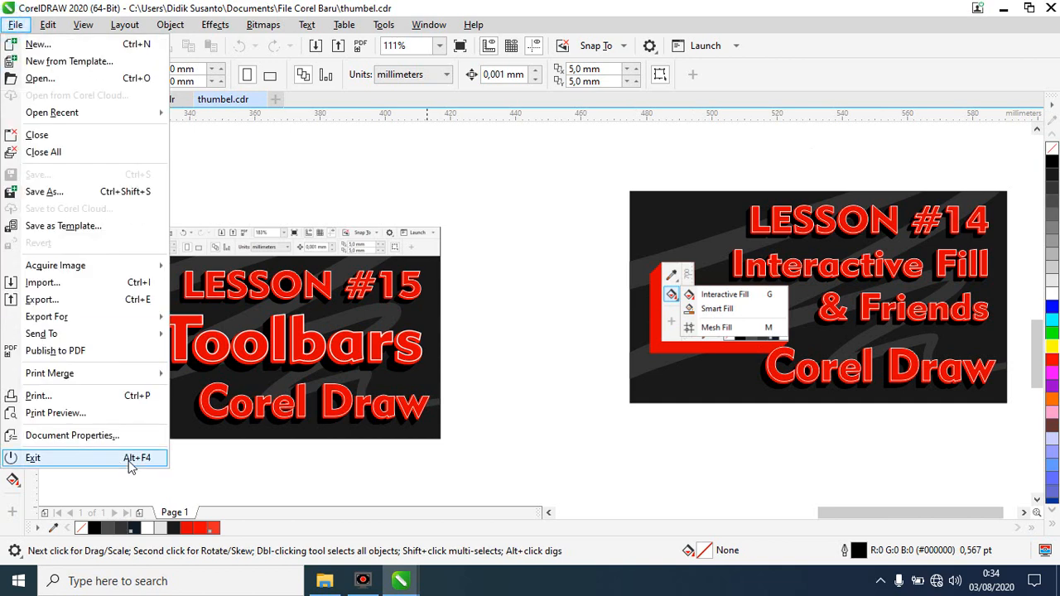
pyautogui.click(63, 437)
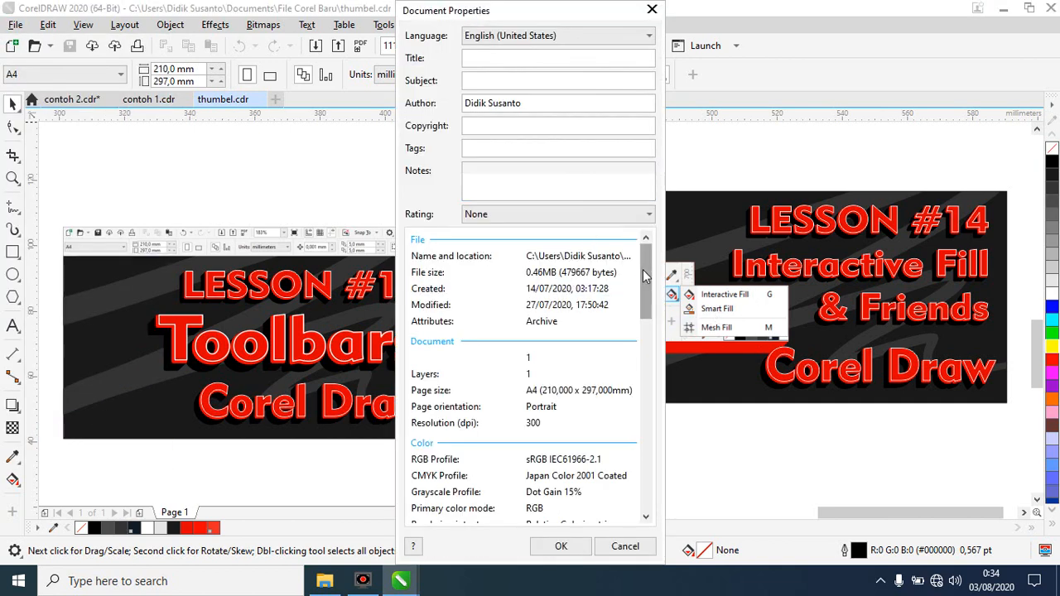
pyautogui.tripleClick(542, 101)
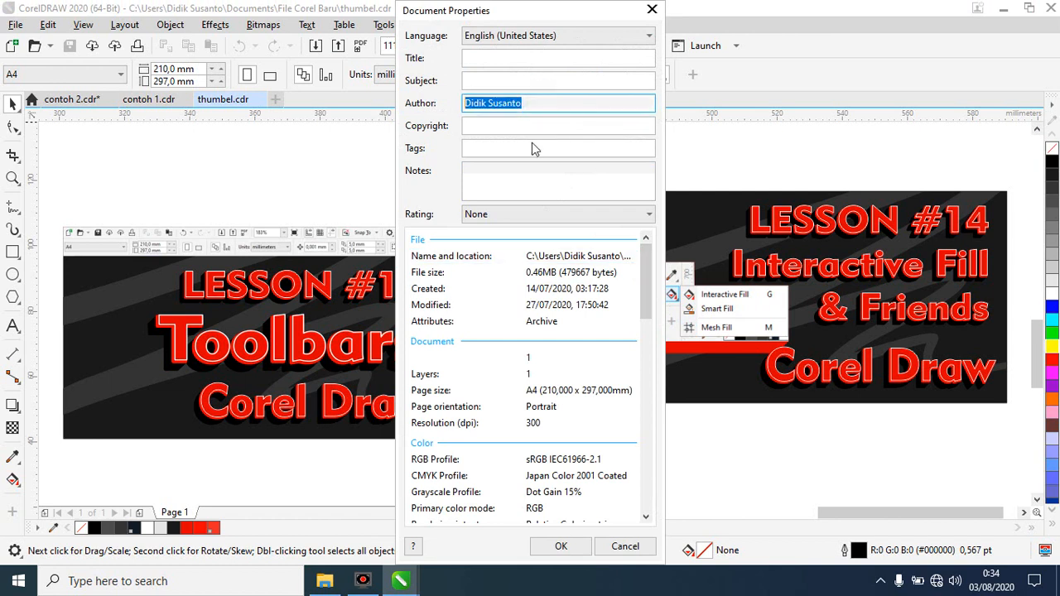
pyautogui.click(645, 254)
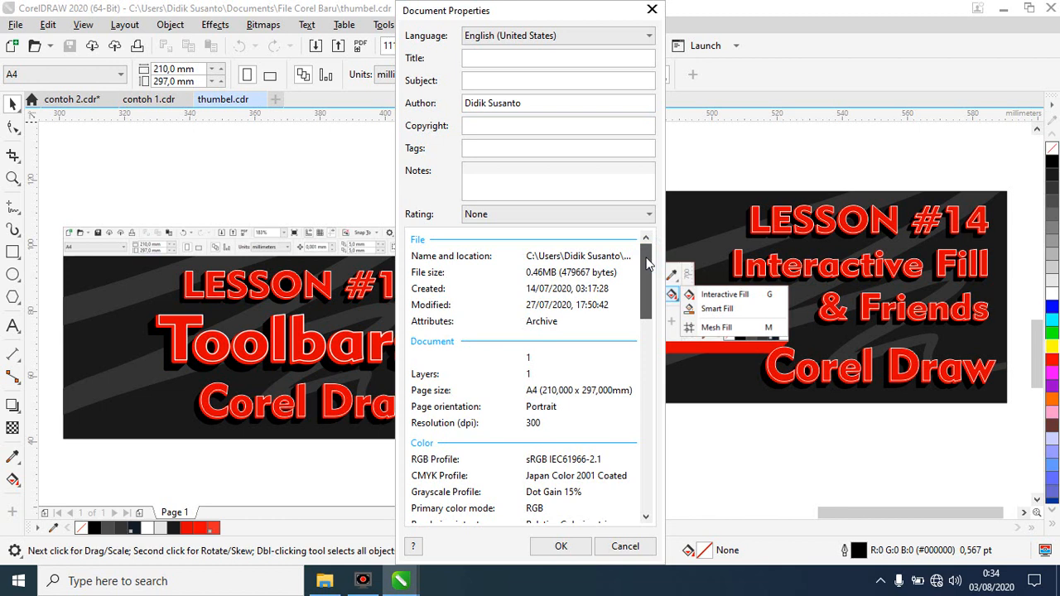
pyautogui.click(530, 290)
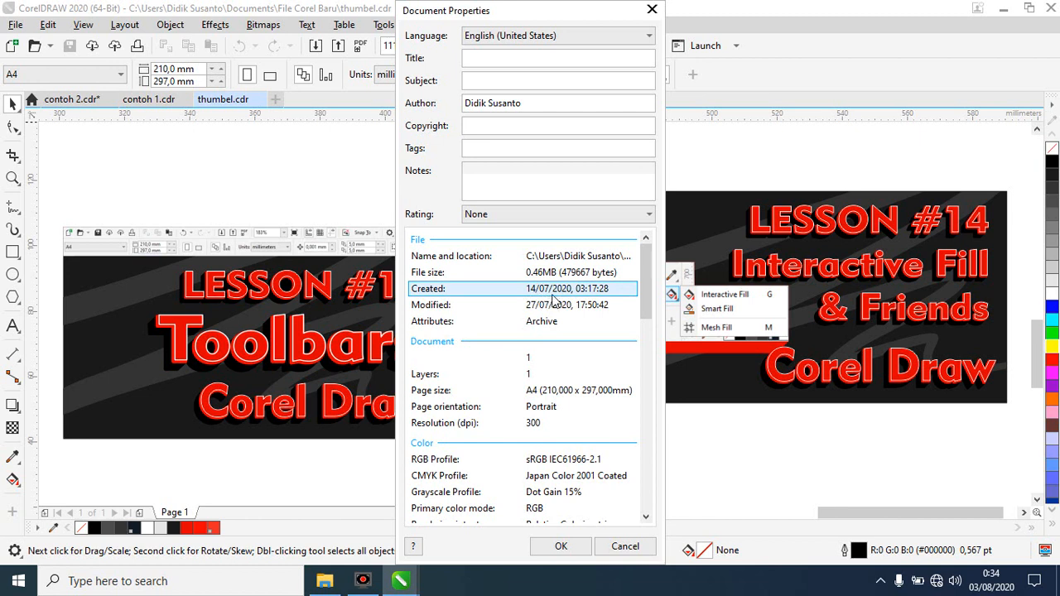
pyautogui.click(617, 306)
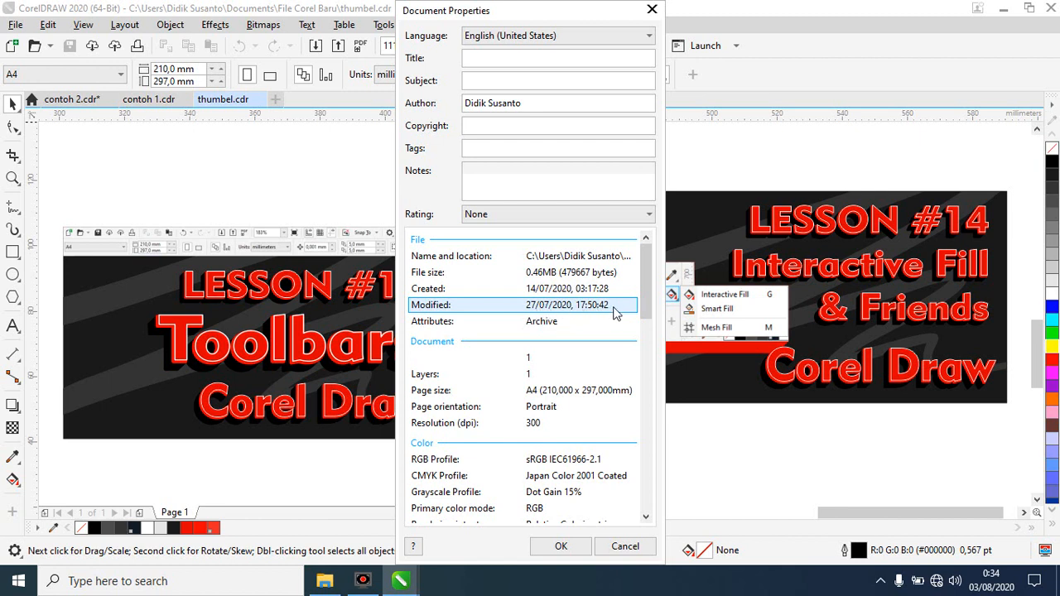
# Review the page size, color profiles, graphic object counts and text statistics in the properties of thumbel.cdr.
pyautogui.scroll(-1, 617, 313)
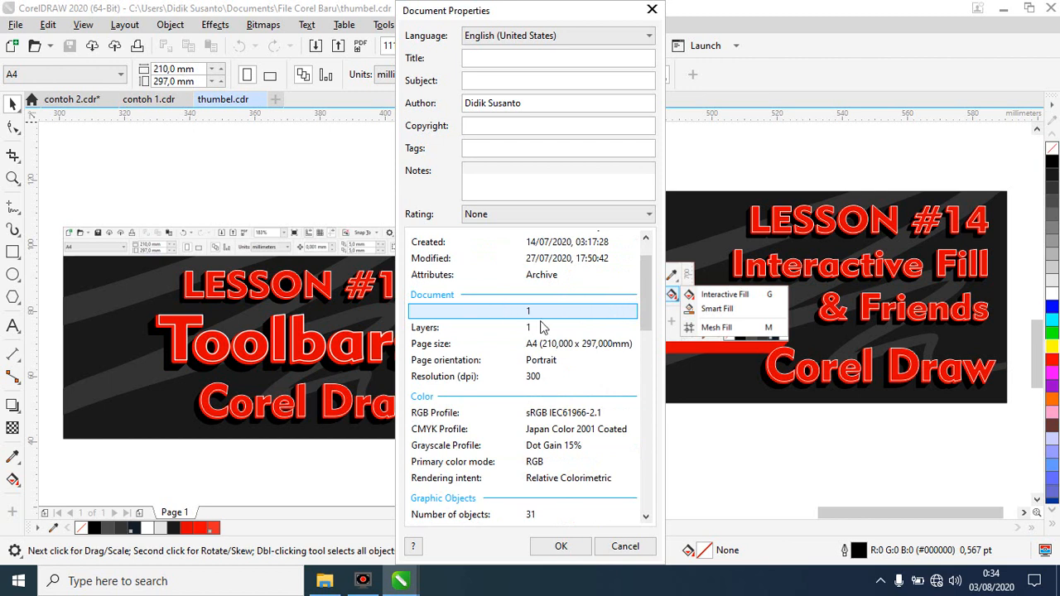
pyautogui.scroll(-1, 533, 335)
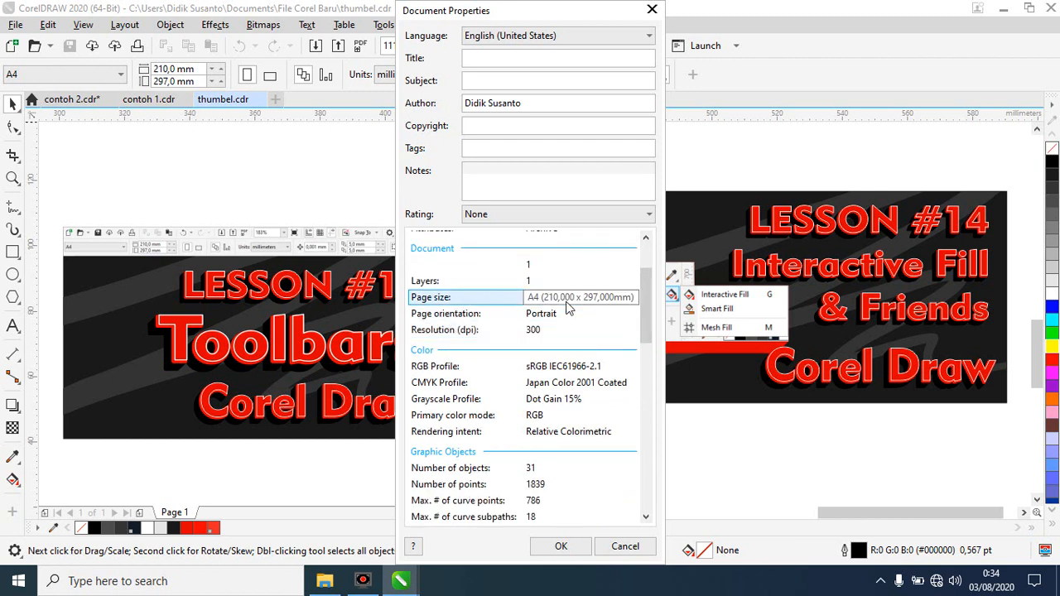
pyautogui.scroll(-1, 551, 317)
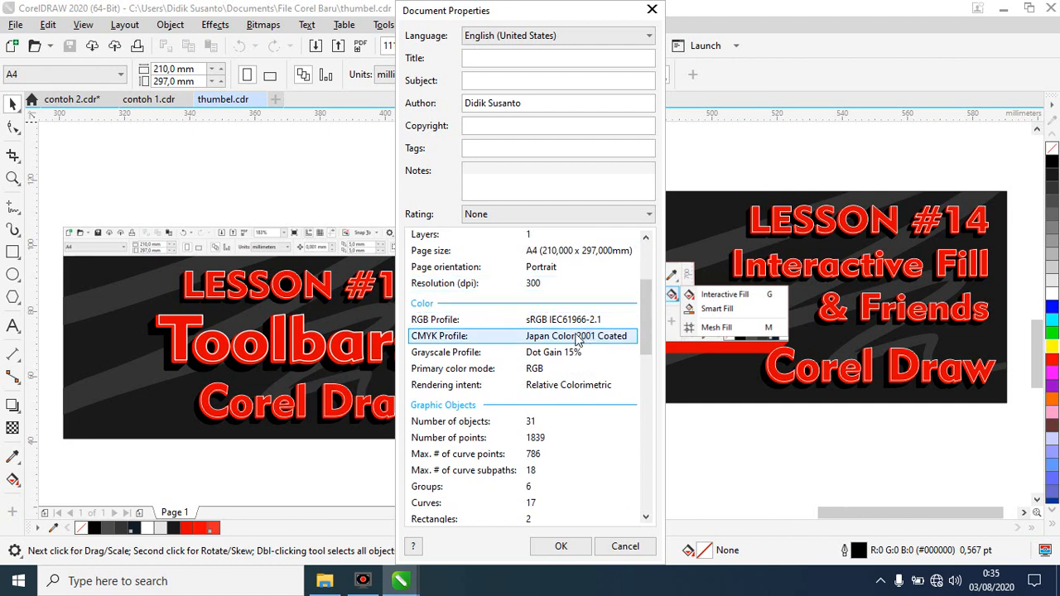
pyautogui.scroll(-1, 553, 375)
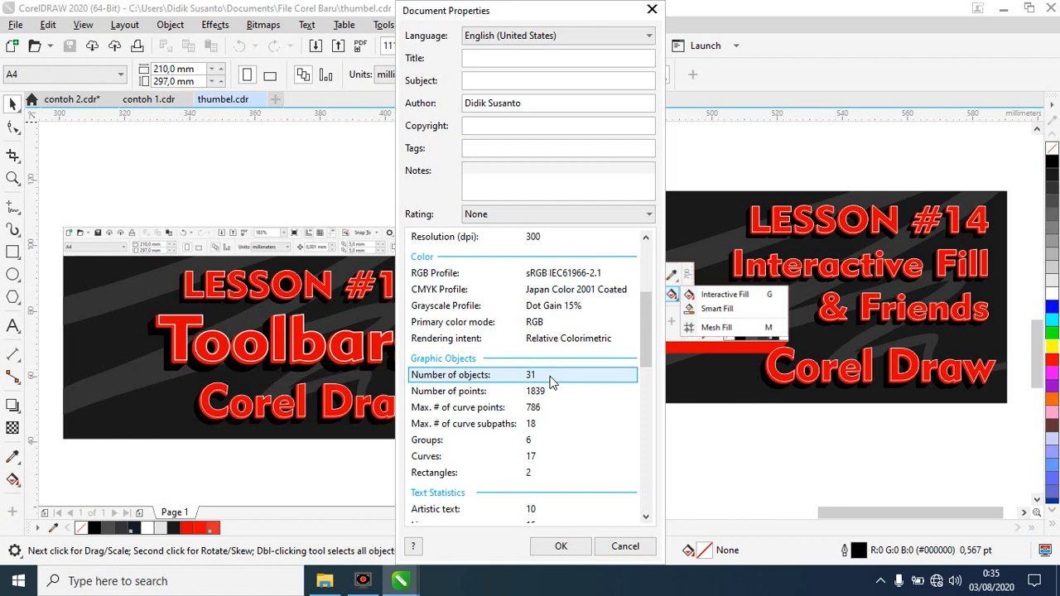
pyautogui.scroll(-1, 552, 381)
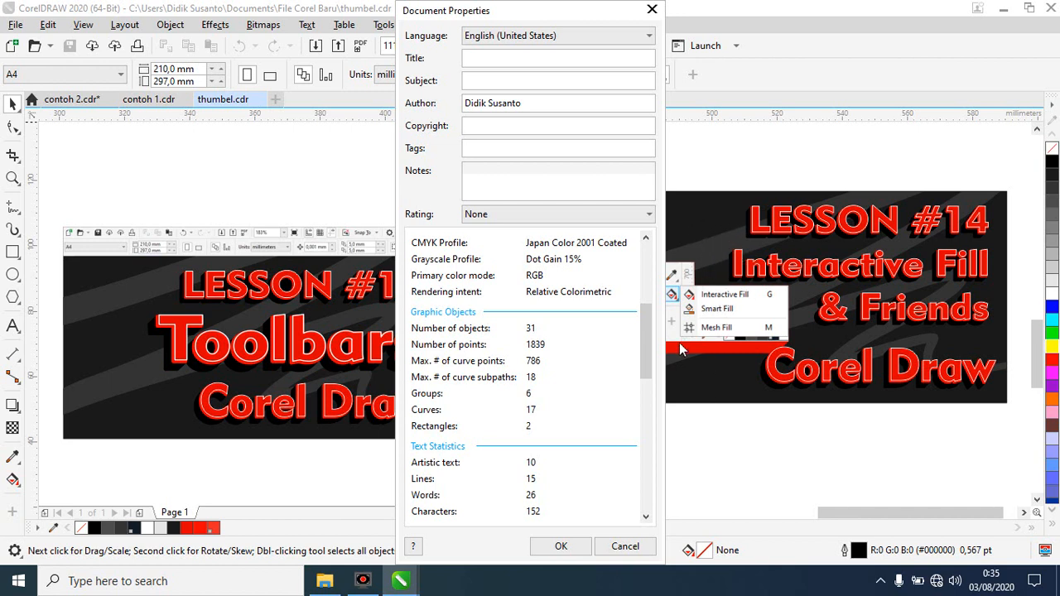
# Review the fonts, bitmaps, effects, fills and outlines in the properties of thumbel.cdr, and dismiss the properties without changes.
pyautogui.moveTo(649, 343); pyautogui.dragTo(632, 372)
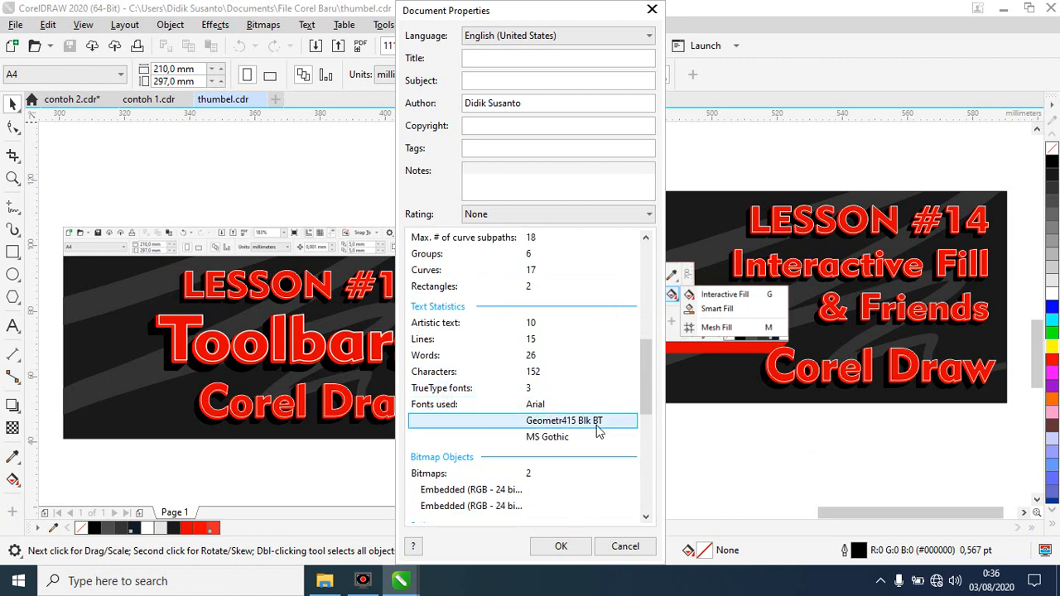
pyautogui.moveTo(641, 388); pyautogui.dragTo(644, 409)
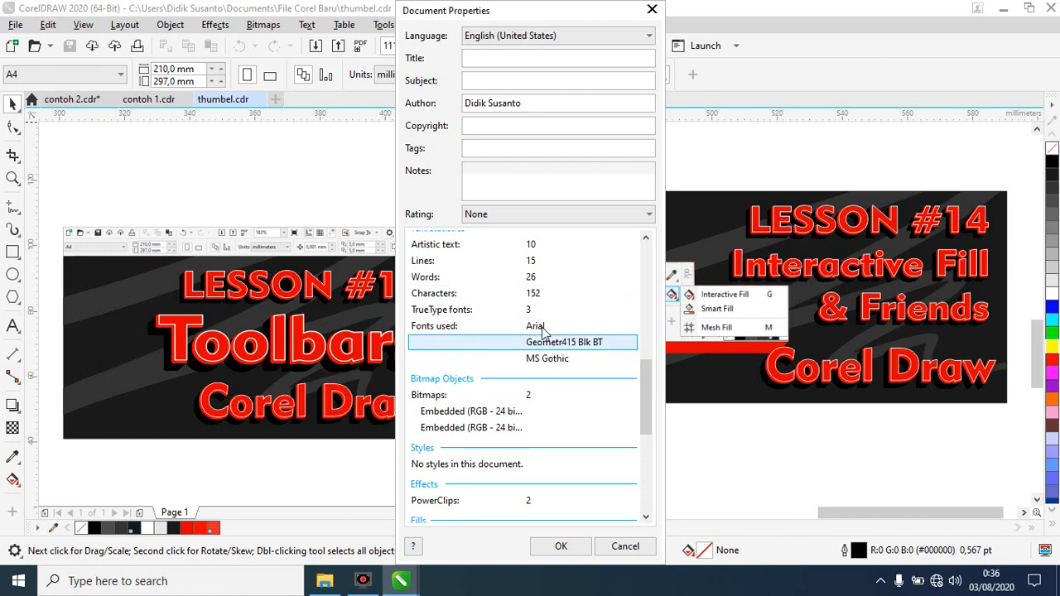
pyautogui.moveTo(649, 397); pyautogui.dragTo(628, 472)
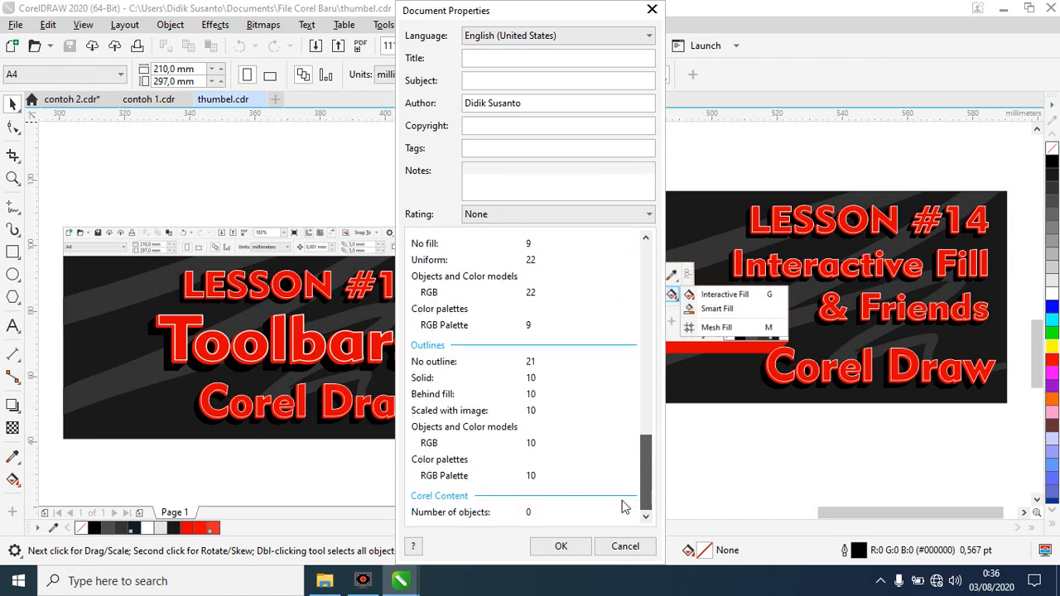
pyautogui.moveTo(625, 511); pyautogui.dragTo(614, 253)
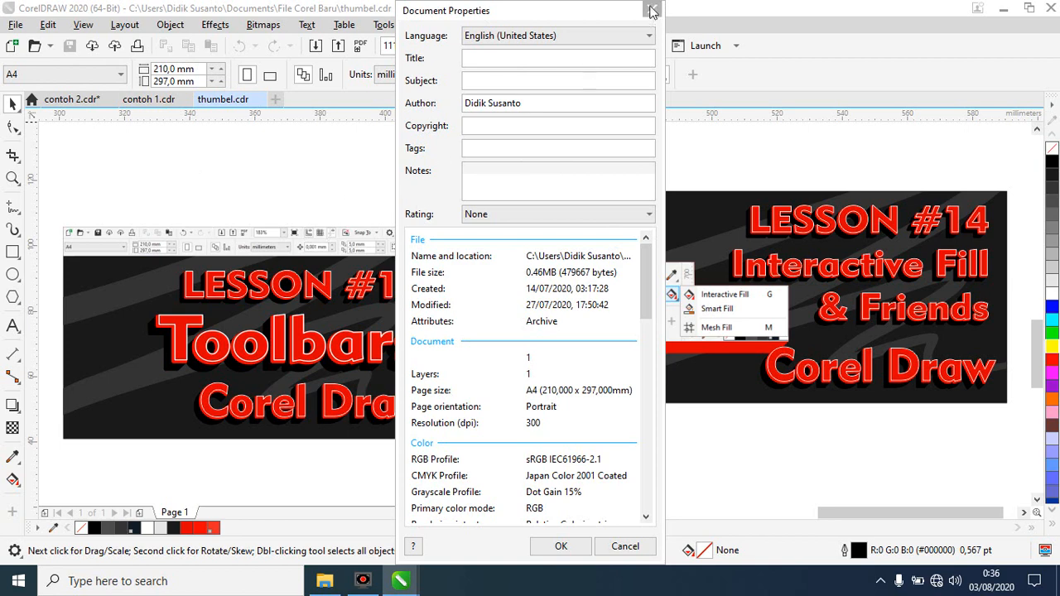
pyautogui.click(636, 547)
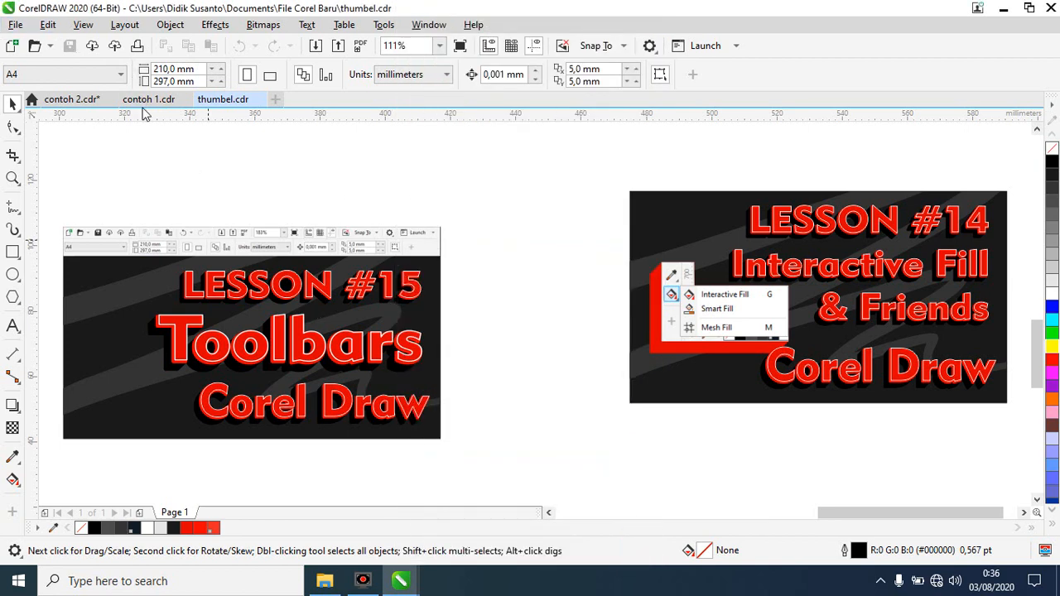
# In contoh 2.cdr, try exiting the program and closing the document, cancelling the request to save changes both times.
pyautogui.click(74, 99)
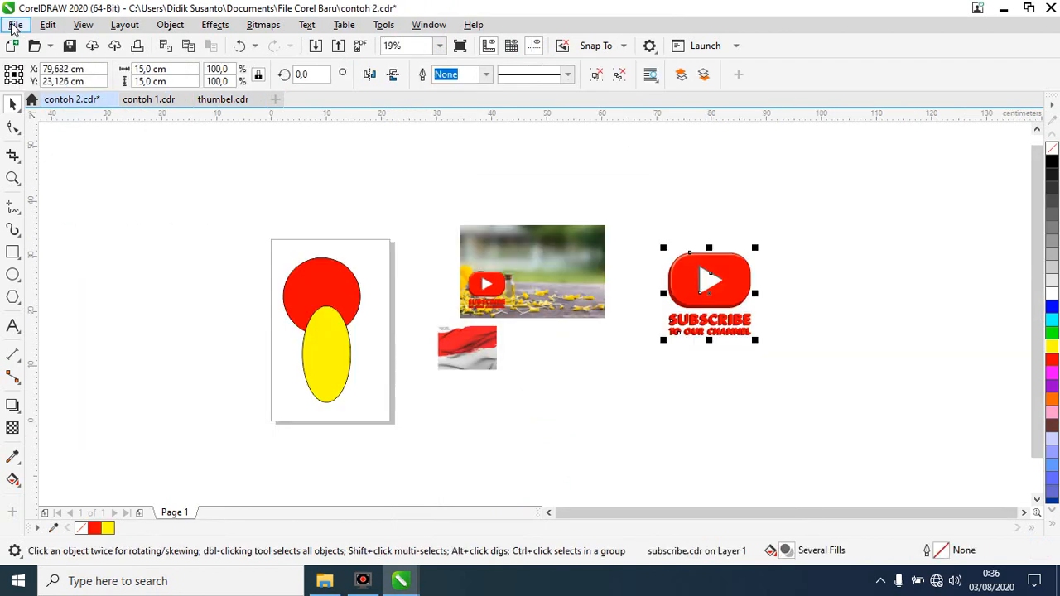
pyautogui.click(16, 25)
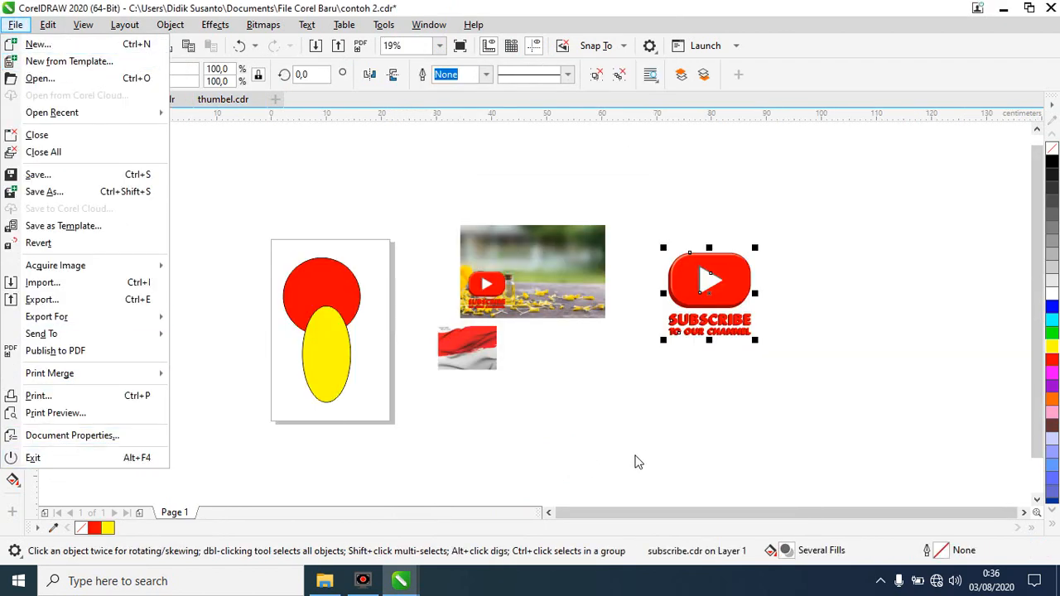
pyautogui.click(89, 461)
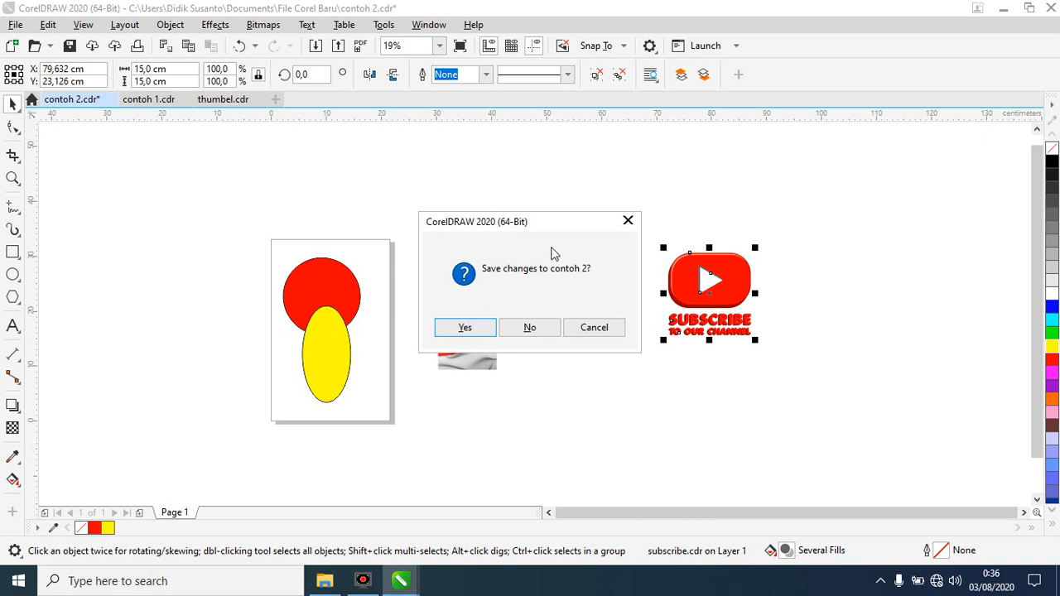
pyautogui.click(628, 220)
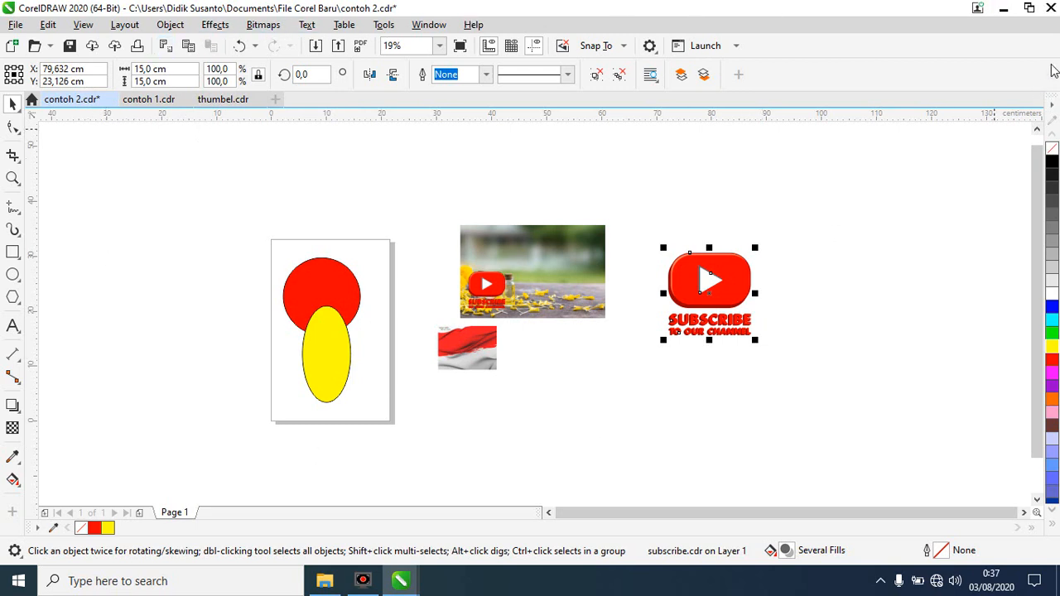
pyautogui.click(110, 101)
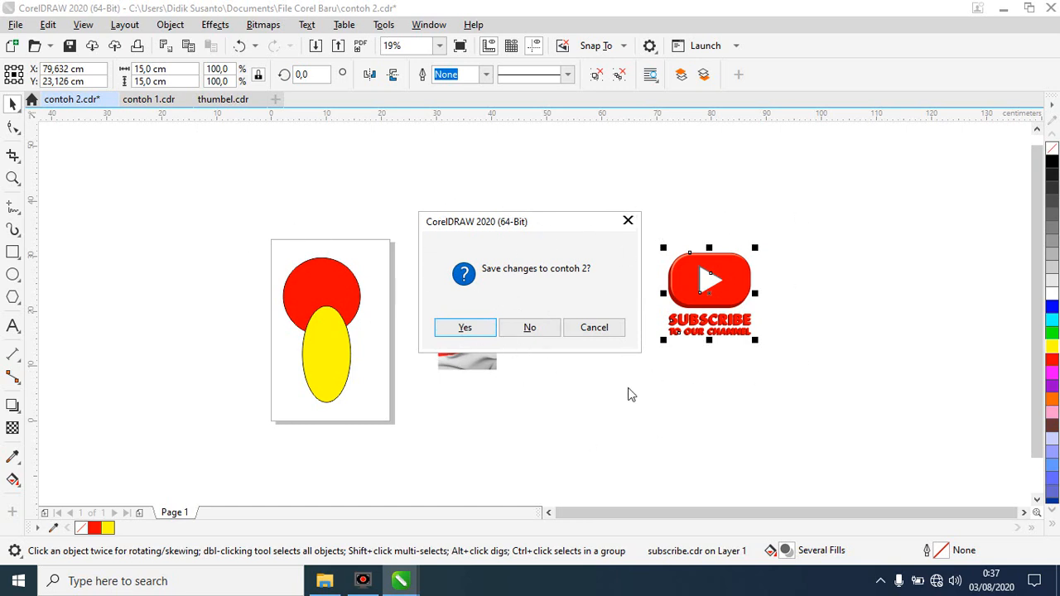
pyautogui.click(593, 328)
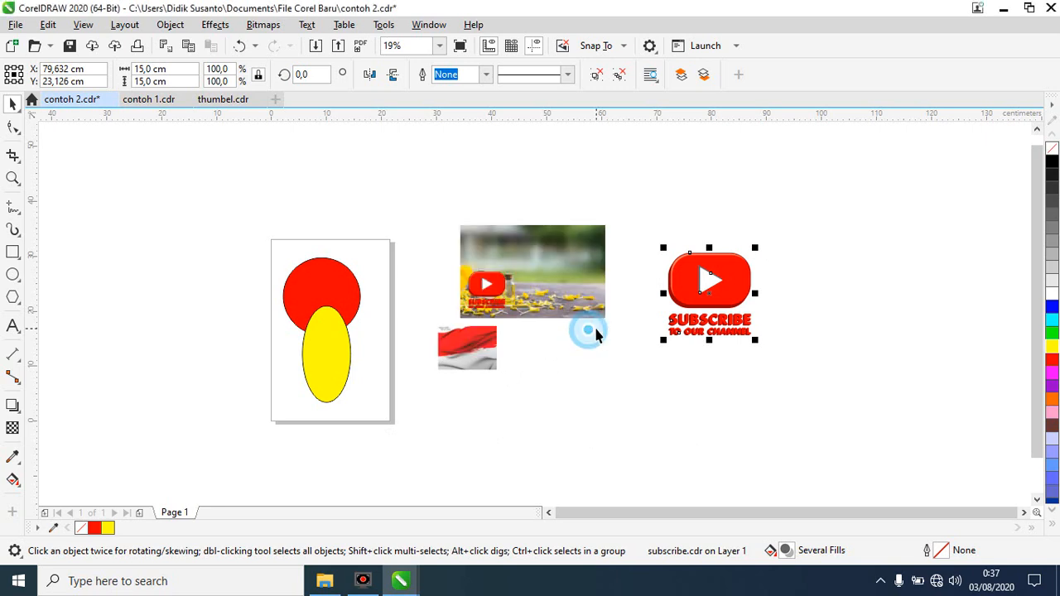
# Close the contoh 1.cdr and thumbel.cdr documents, keeping contoh 2.cdr open.
pyautogui.click(165, 101)
pyautogui.click(734, 258)
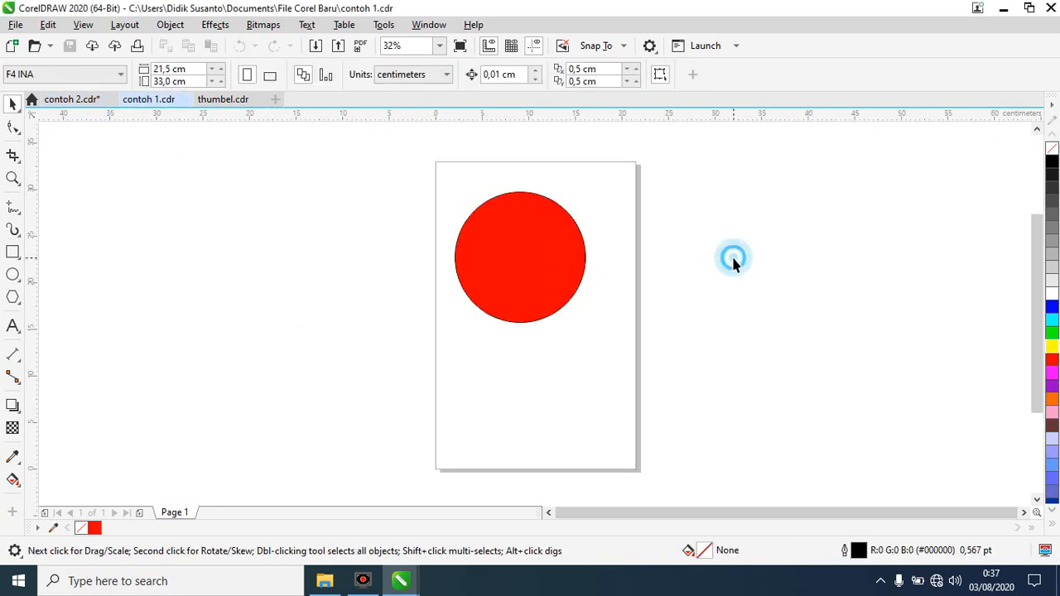
pyautogui.click(187, 99)
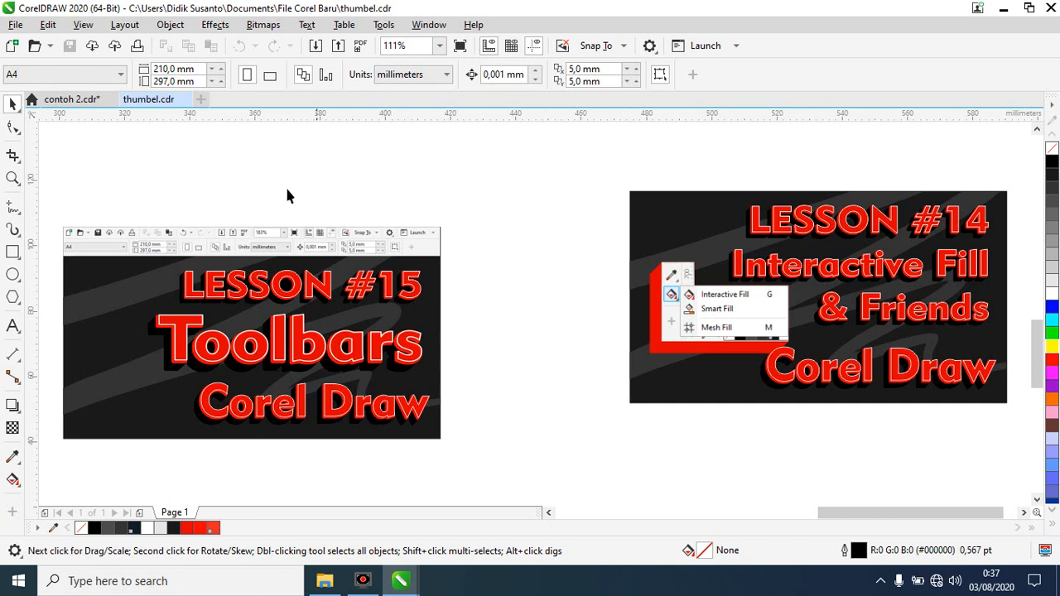
pyautogui.click(184, 100)
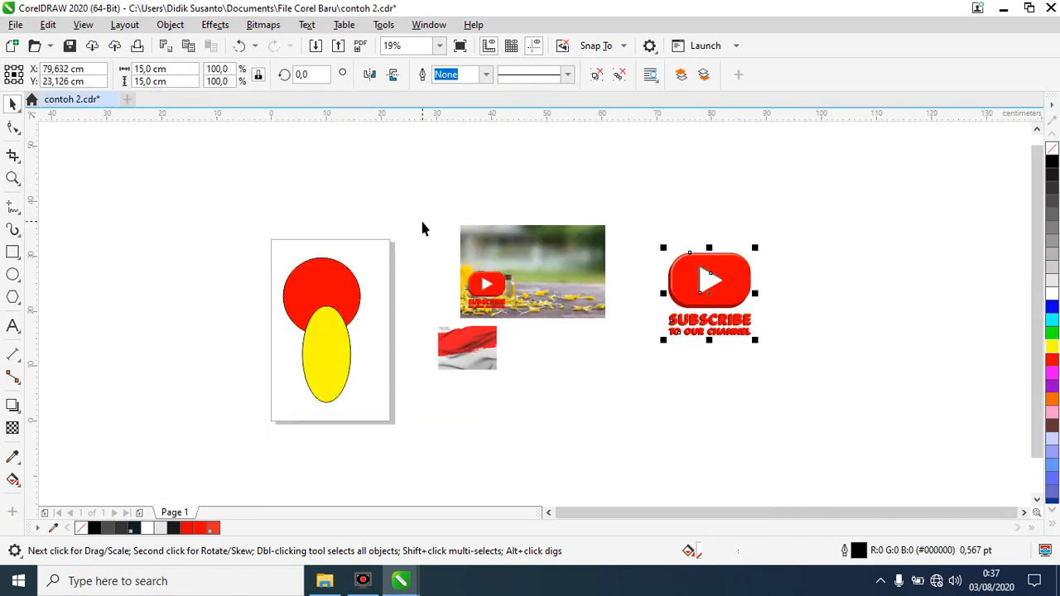